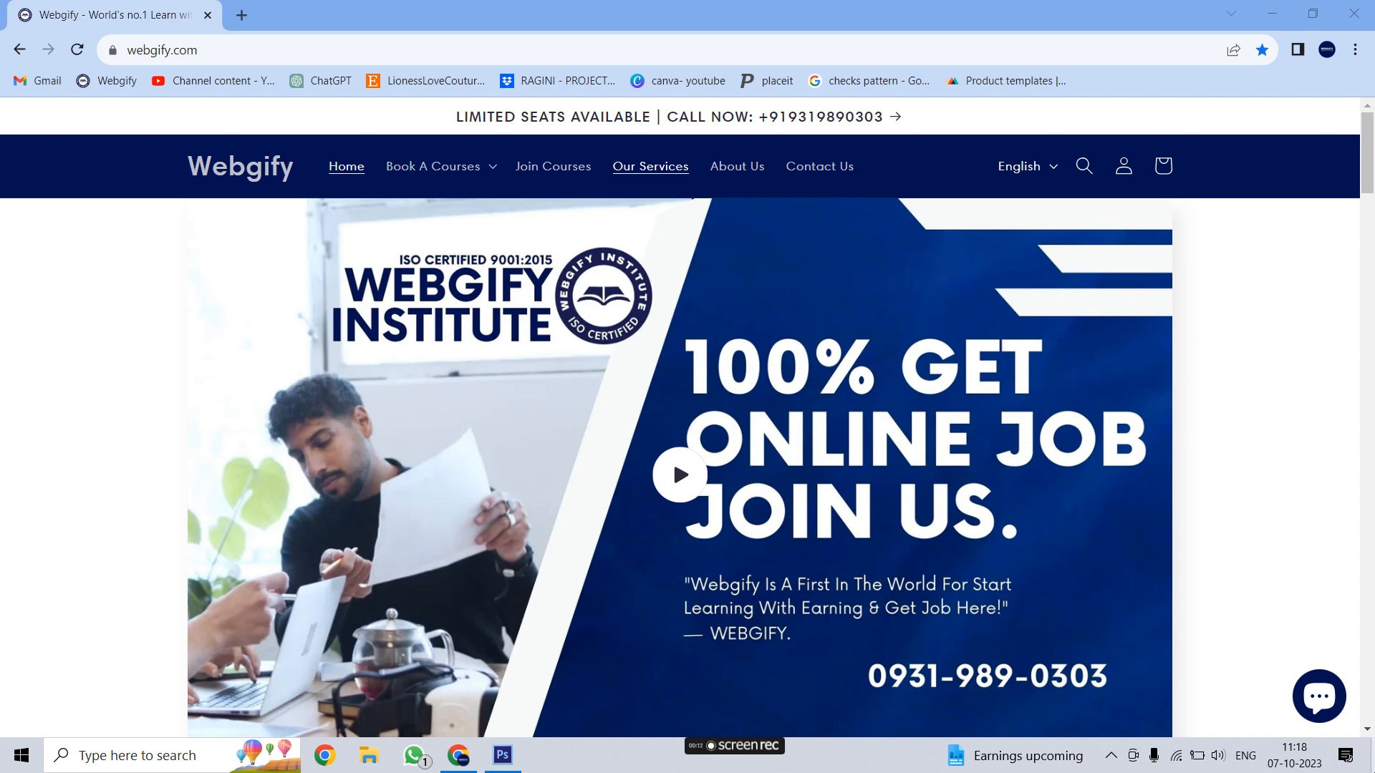
Step: Switch to Photoshop, add a new empty layer to the document and delete the Background layer
key("alt+Tab")
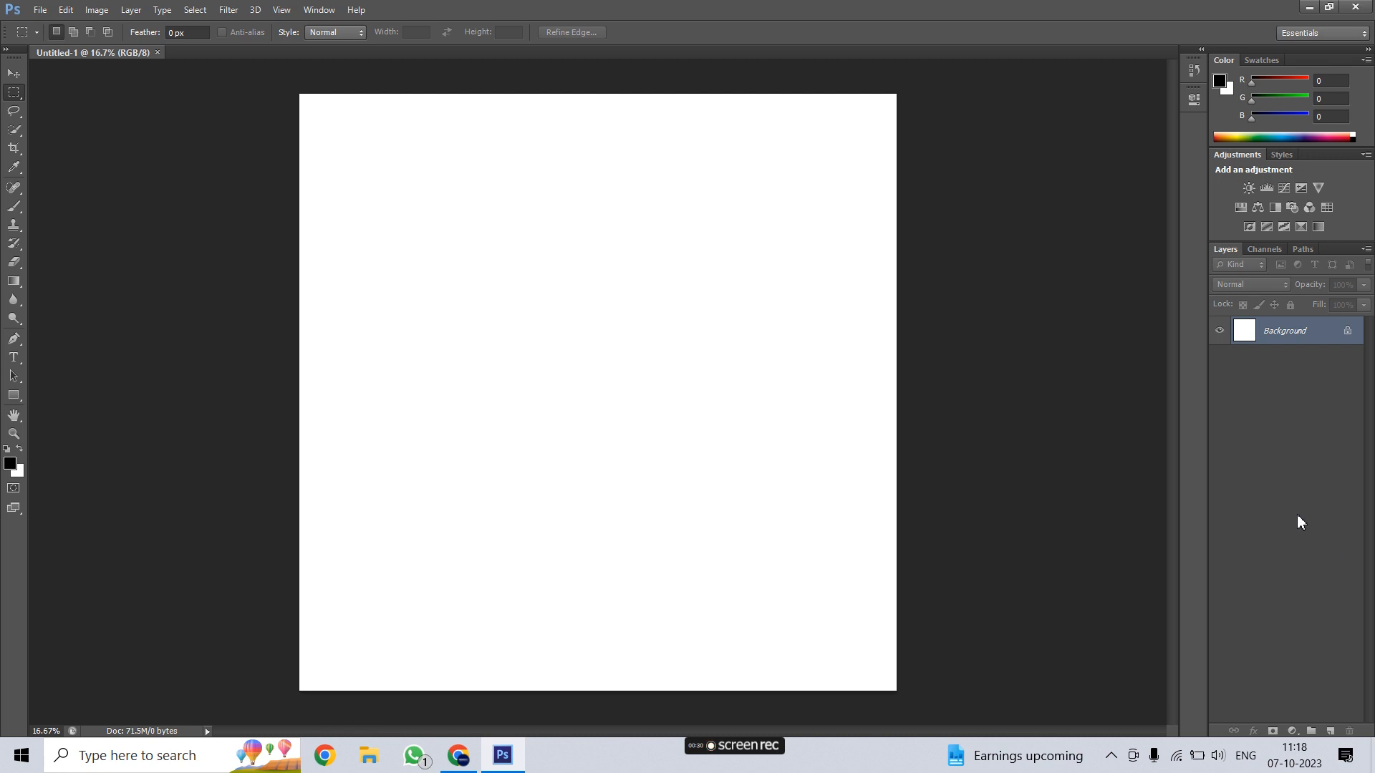
left_click(1331, 732)
left_click(1289, 368)
key("Delete")
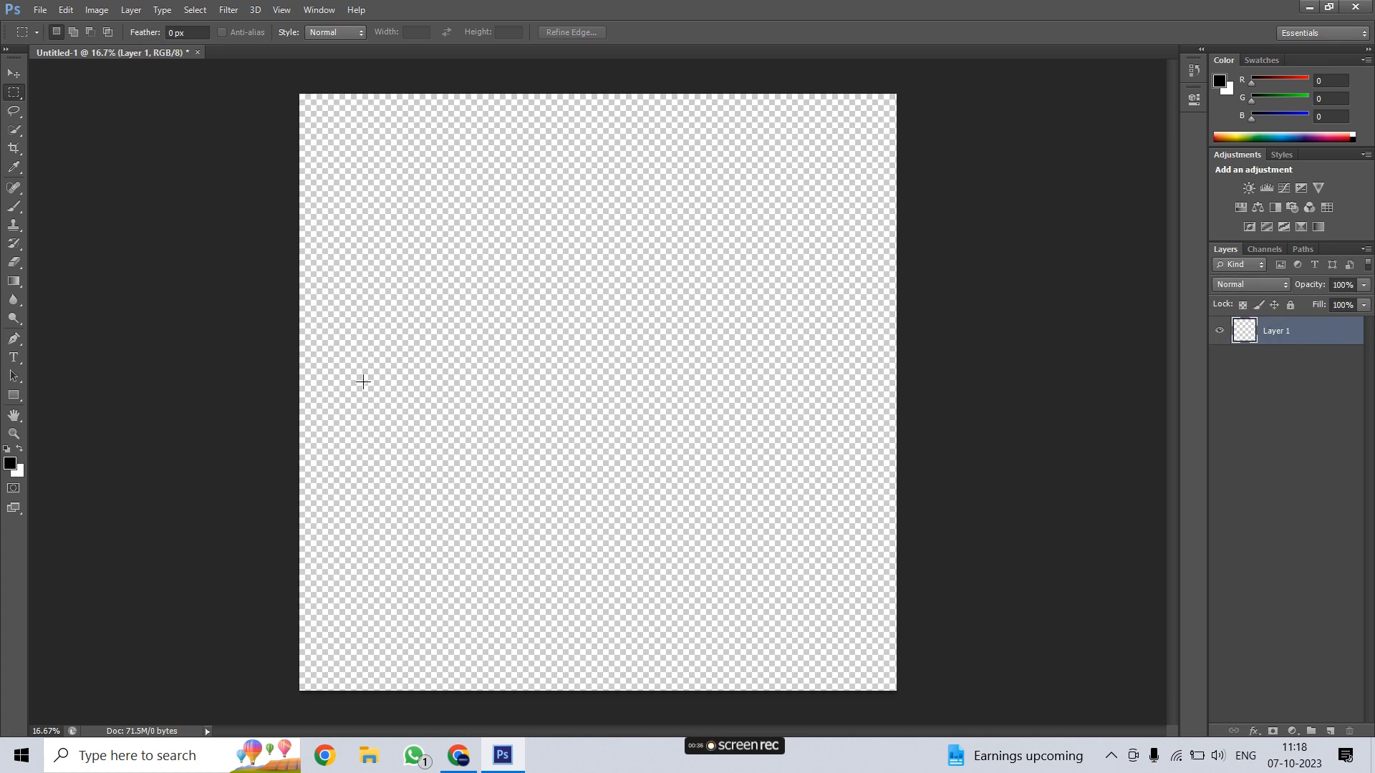
Step: Set the foreground colour to white and fill the empty layer with it using the Paint Bucket Tool
left_click(10, 467)
left_click(481, 194)
left_click(482, 195)
left_click(833, 194)
key("m")
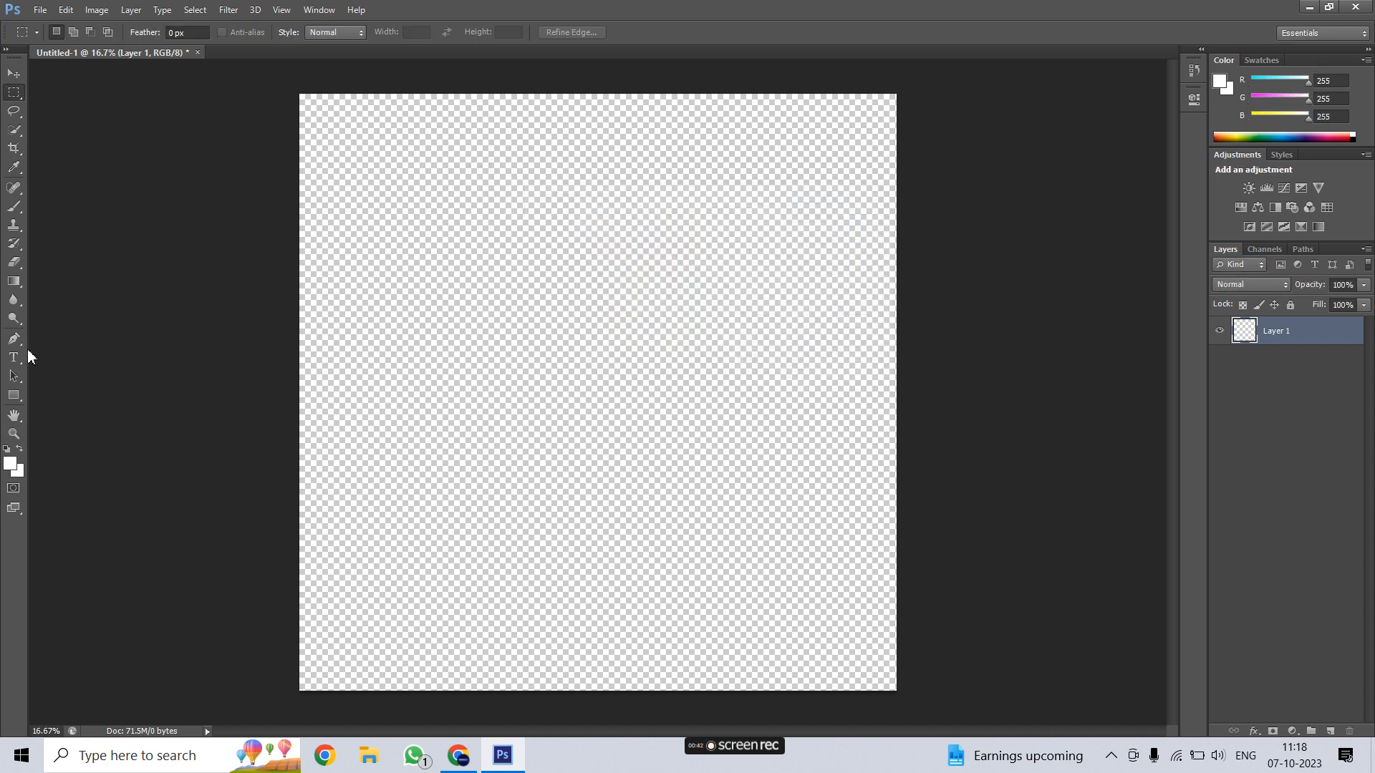
left_click(14, 281)
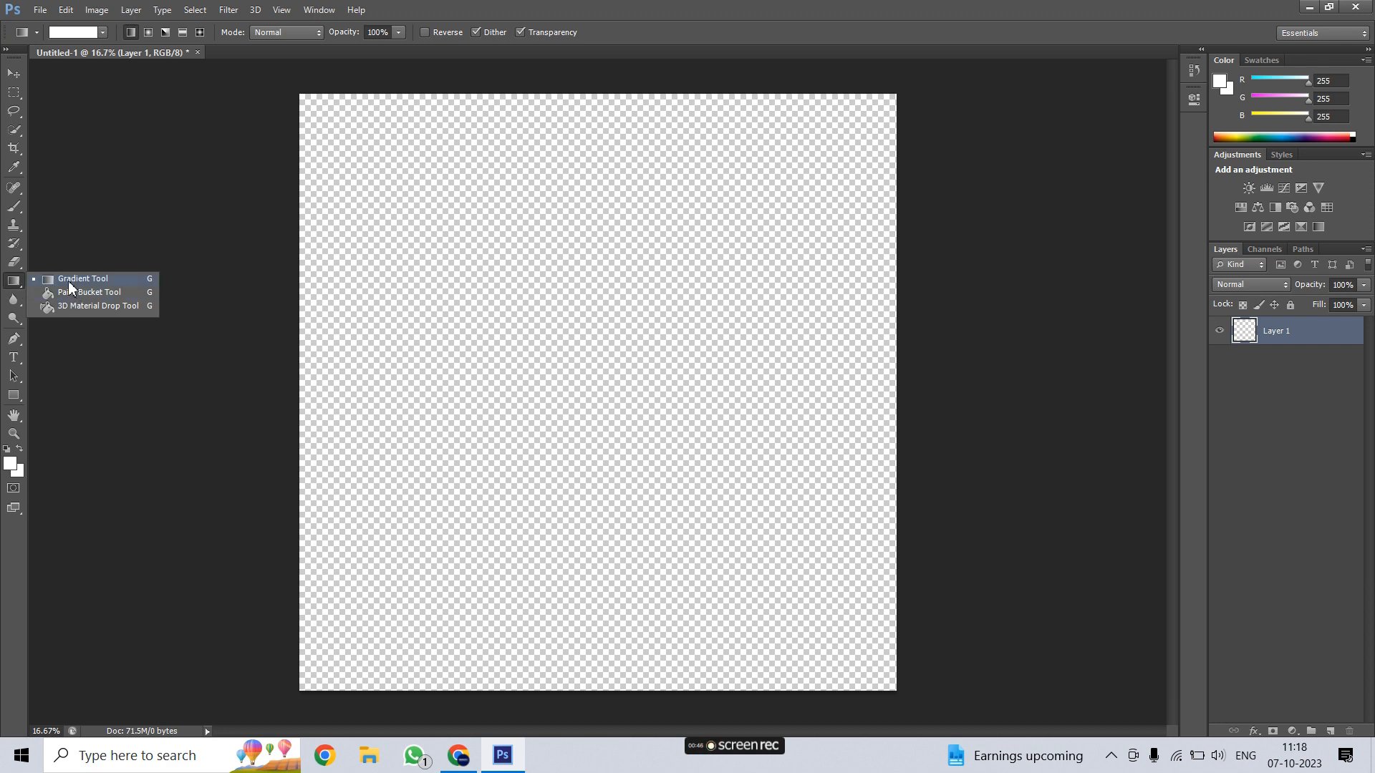
left_click(105, 292)
left_click(599, 302)
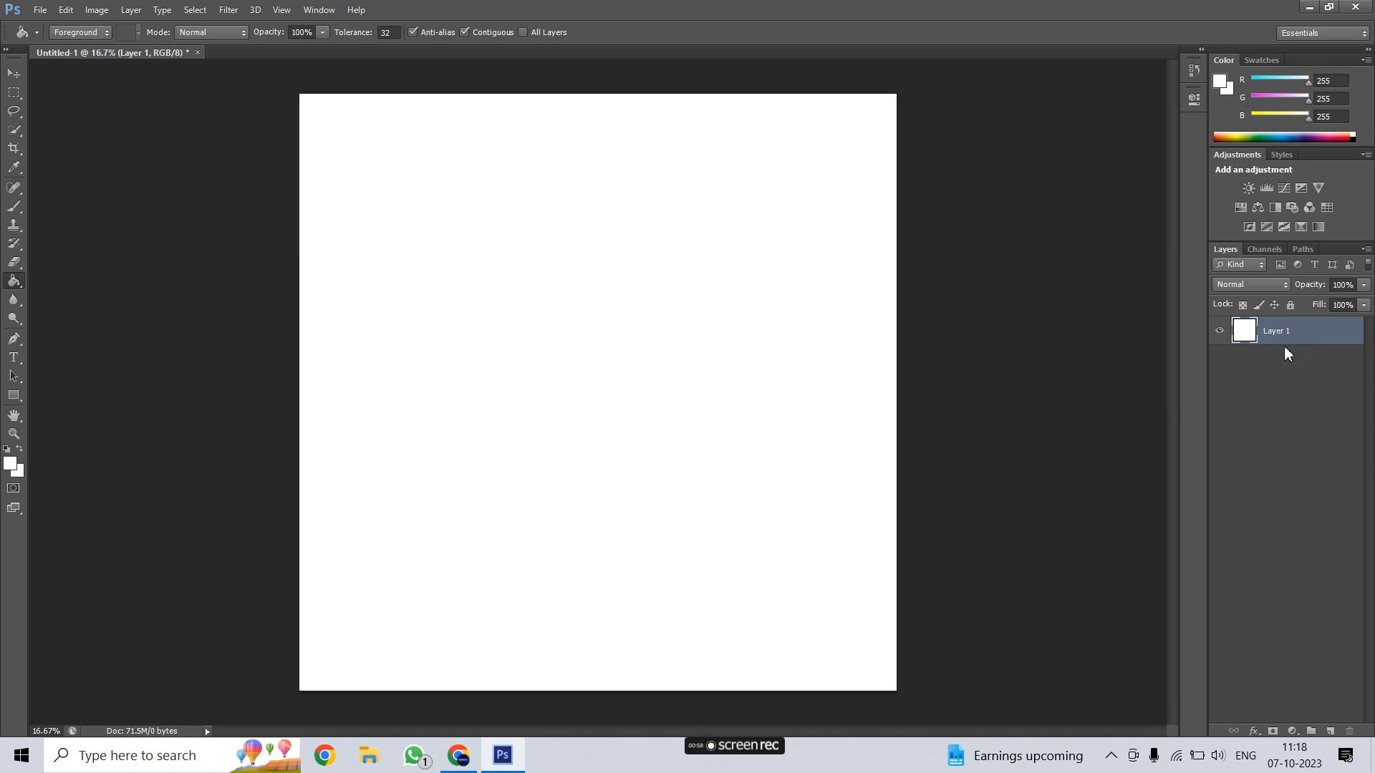
Step: Draw a 7-sided polygon shape about 1614 by 1625 px in the upper-left part of the canvas
left_click(14, 397)
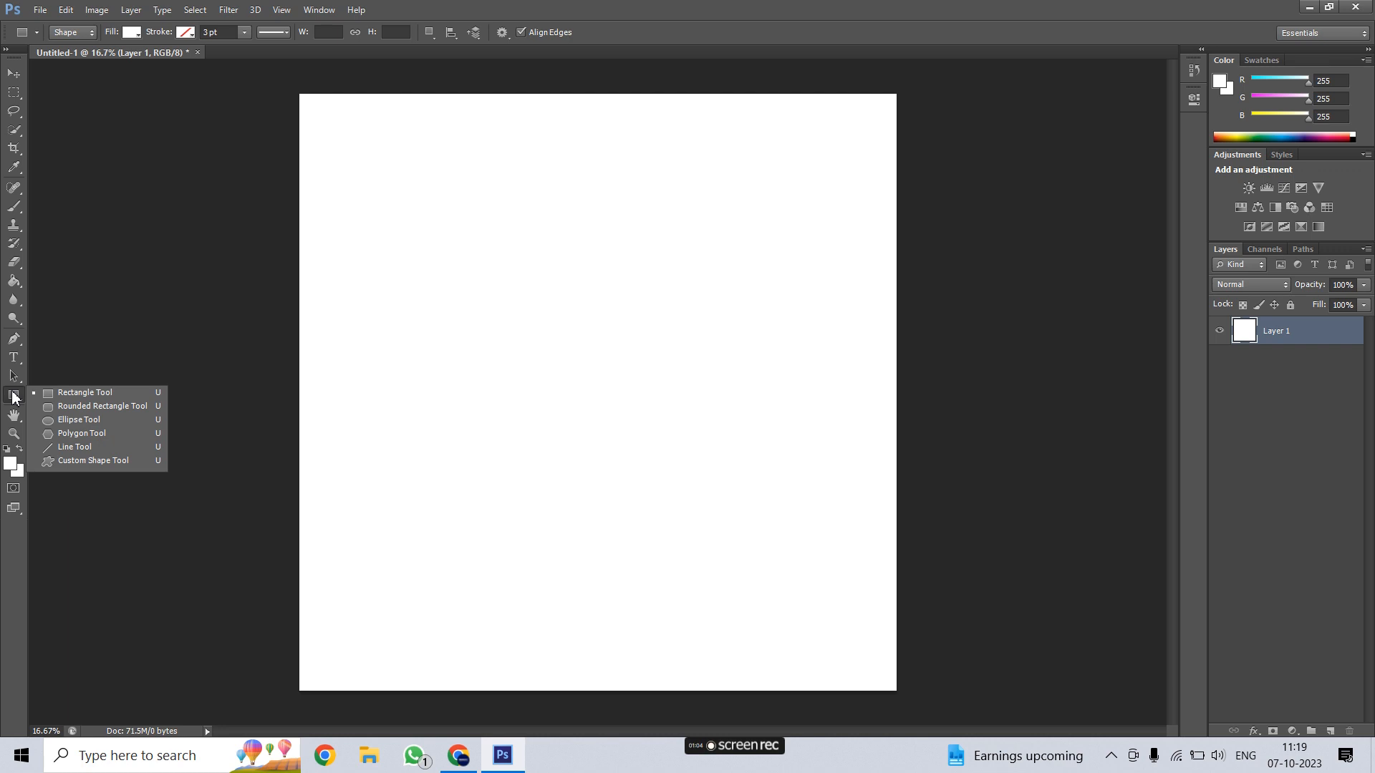
left_click(106, 432)
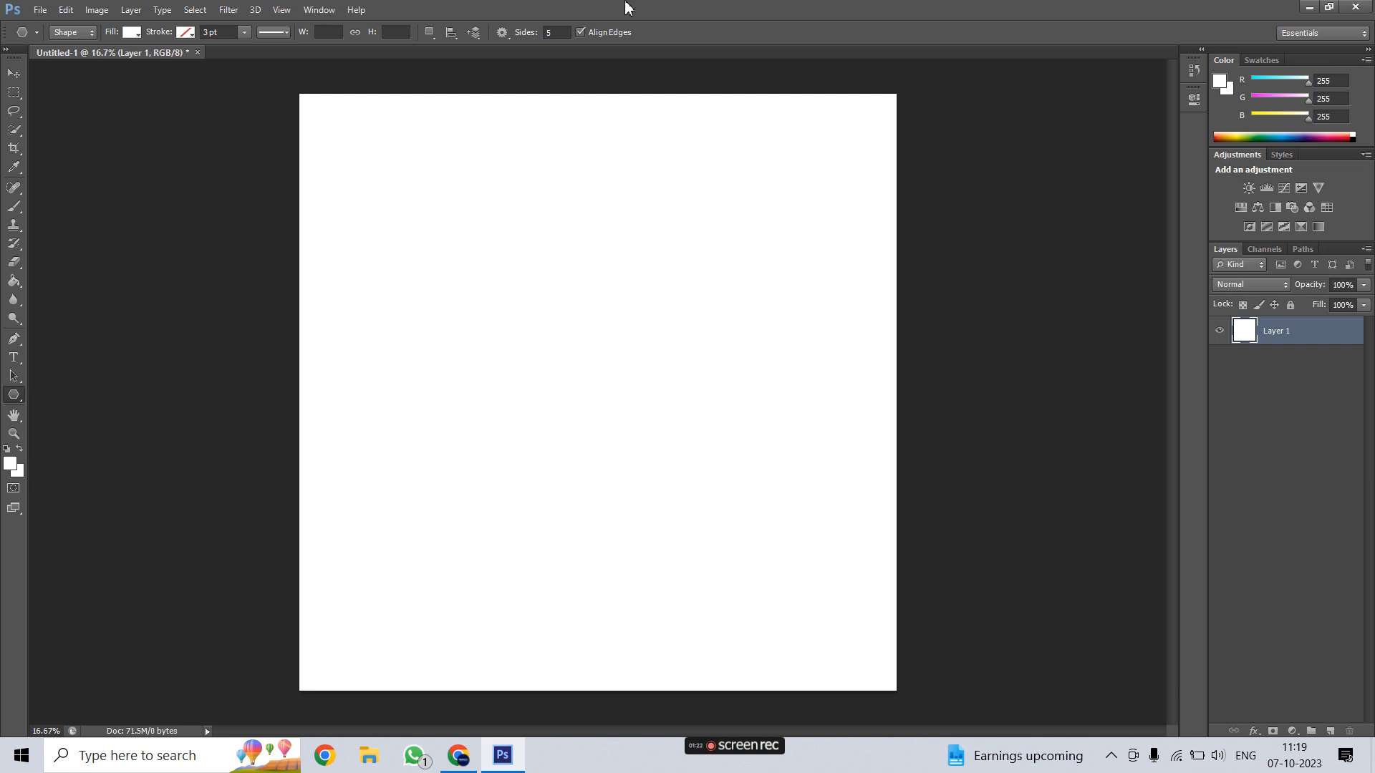
left_click(556, 34)
left_click_drag(461, 276, 491, 371)
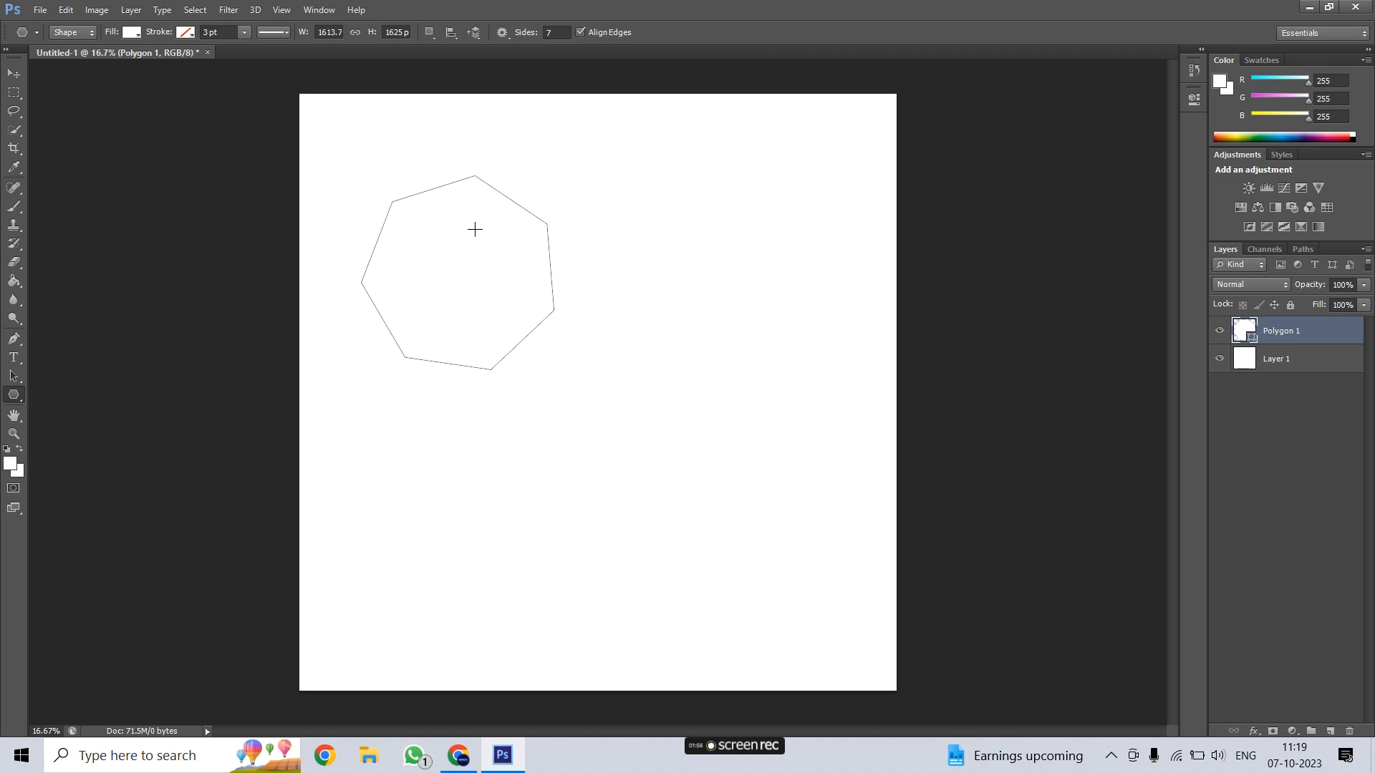
left_click(554, 34)
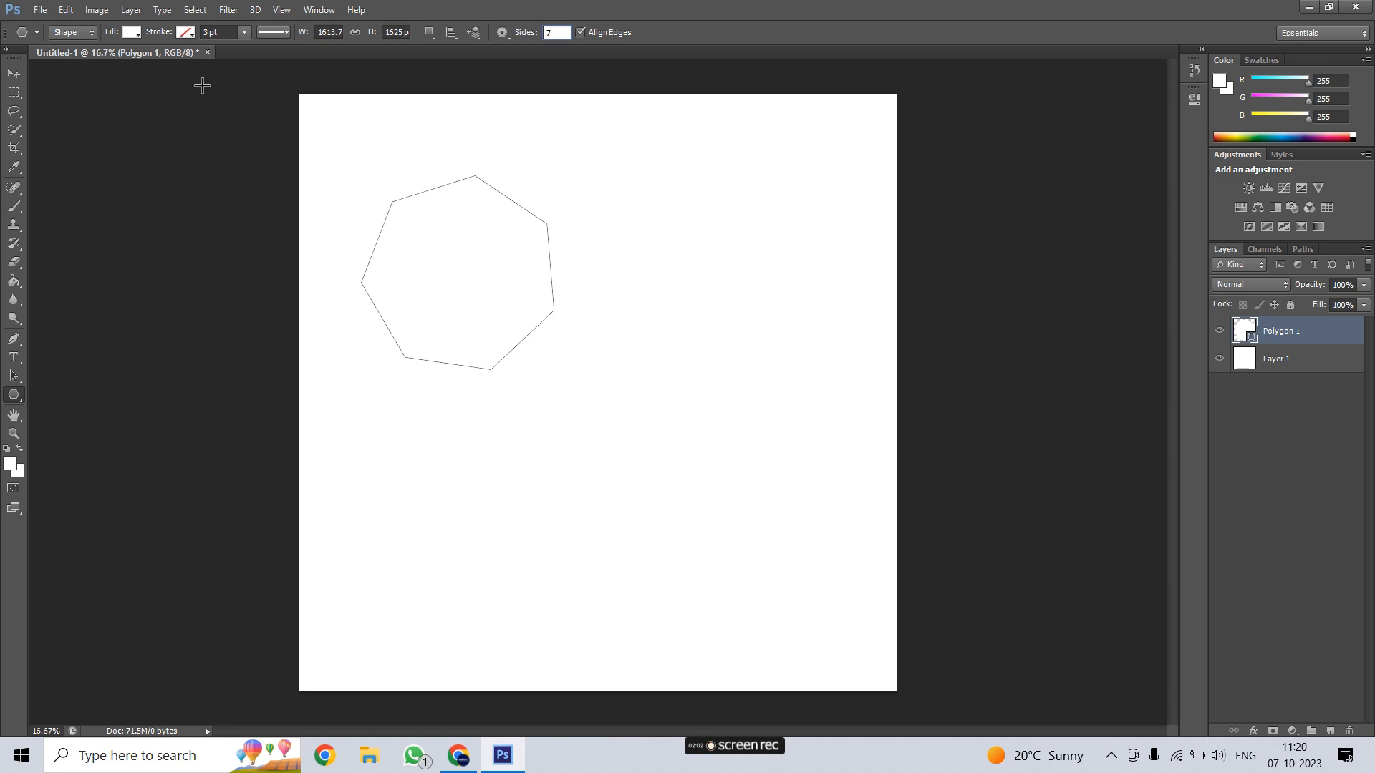
Step: Fill the heptagon with dark navy blue and give it a 12 pt grey stroke
left_click(128, 33)
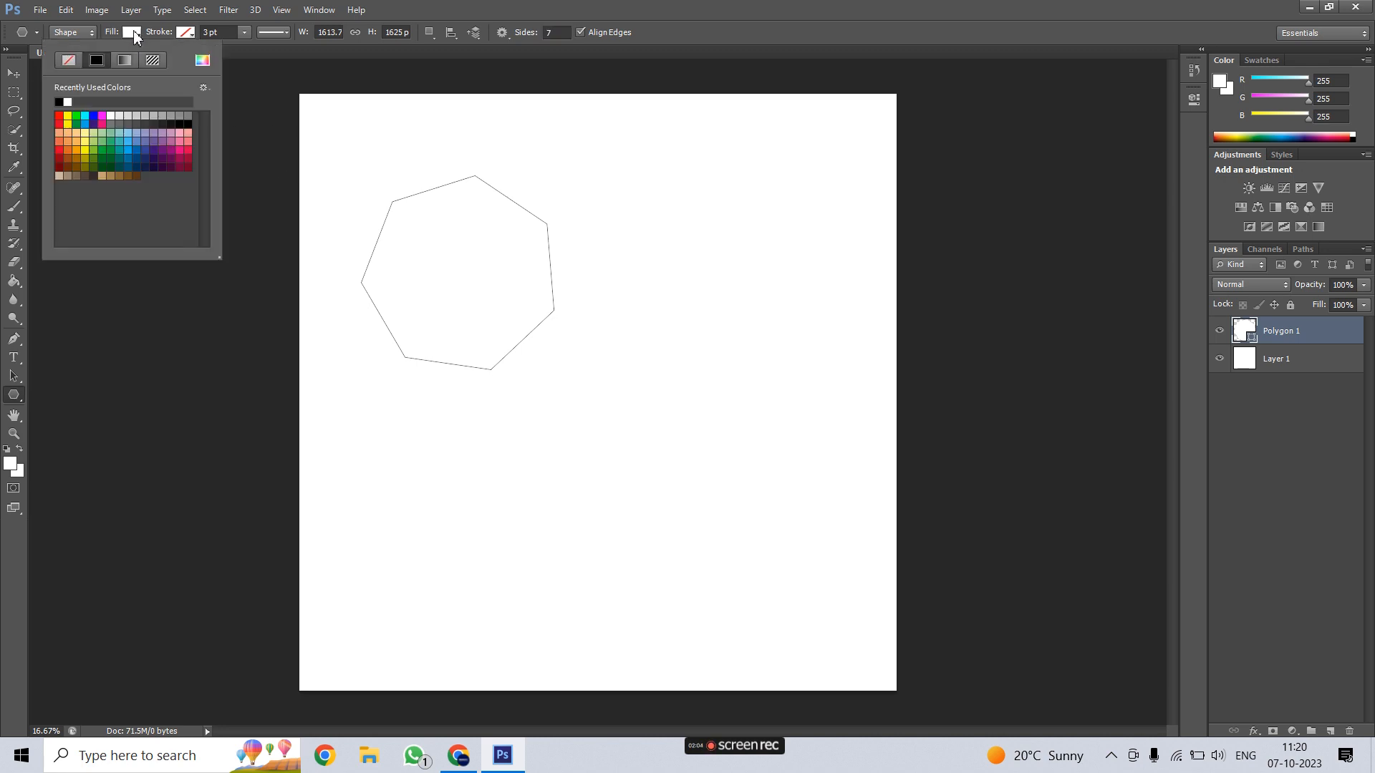
left_click(94, 124)
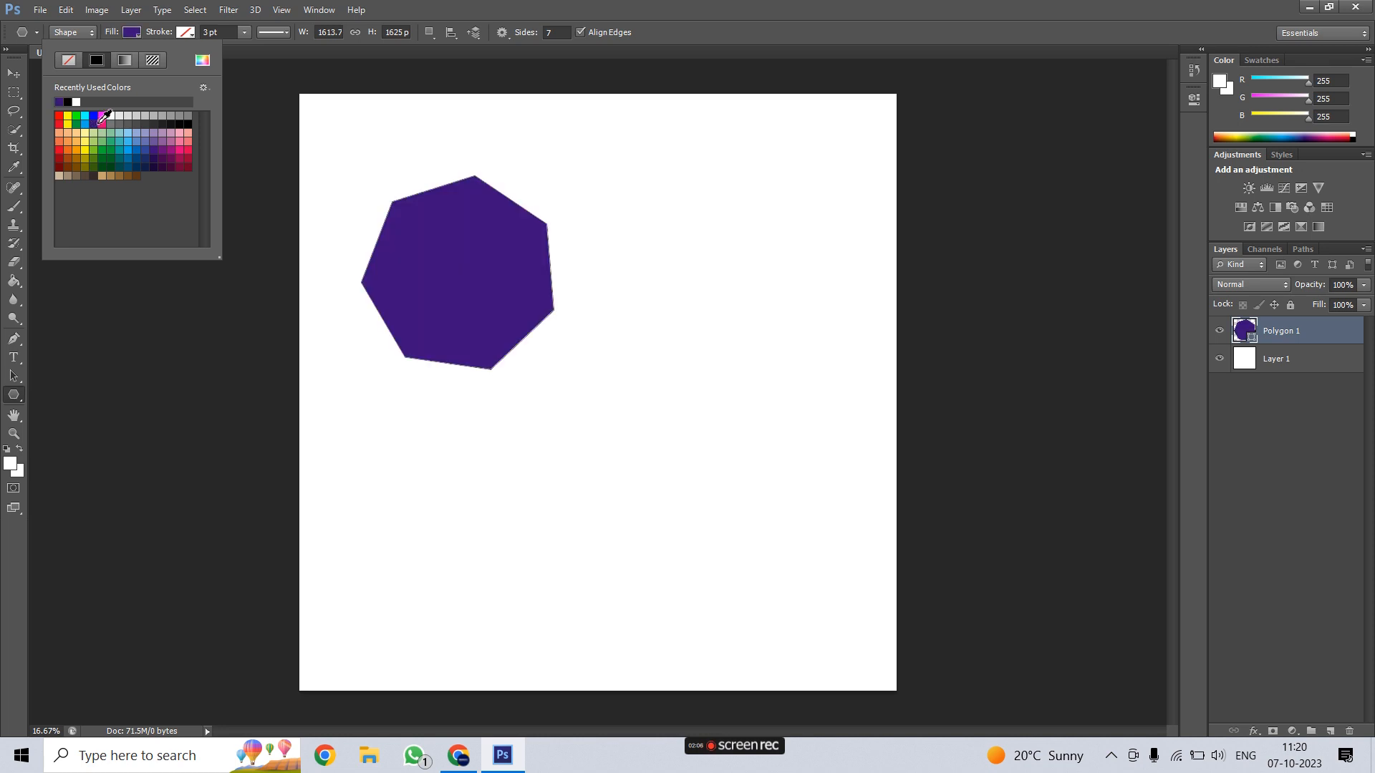
left_click(140, 168)
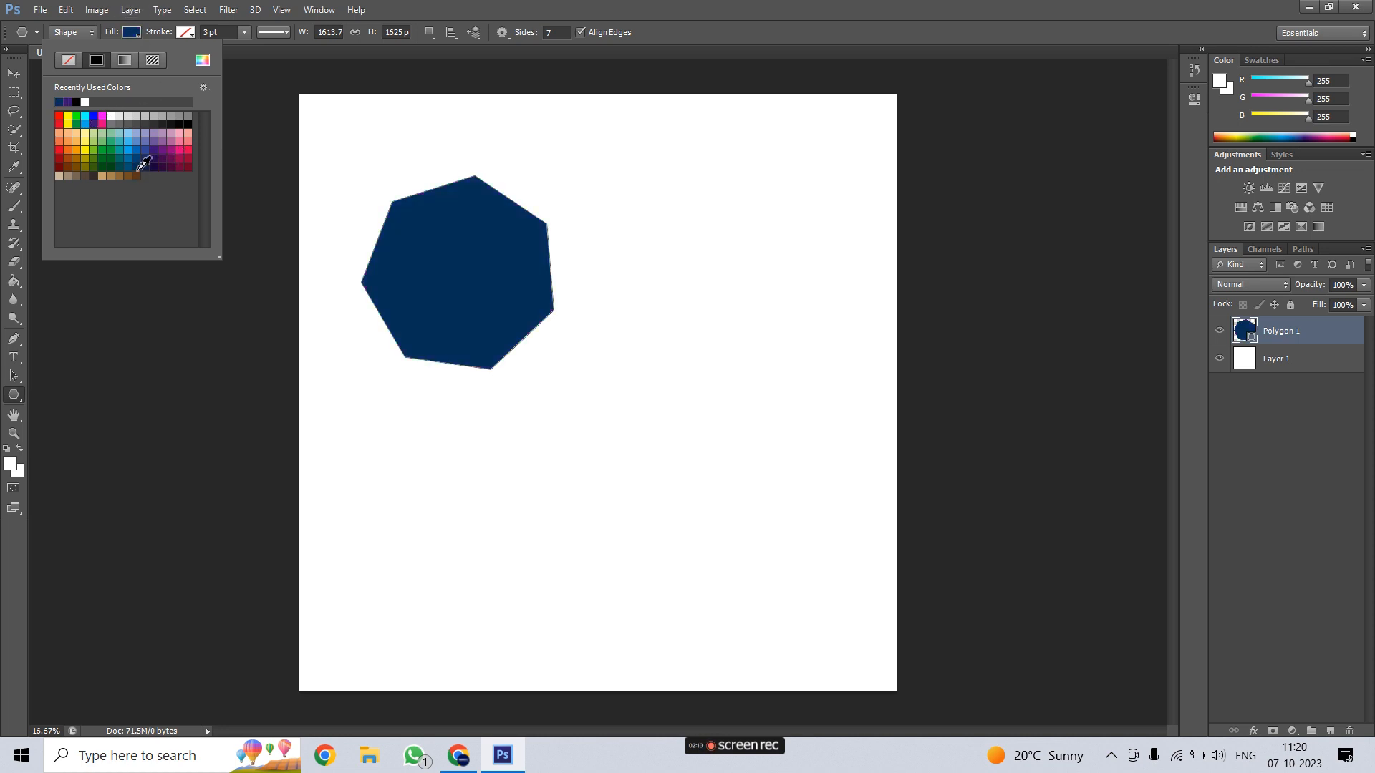
left_click(154, 36)
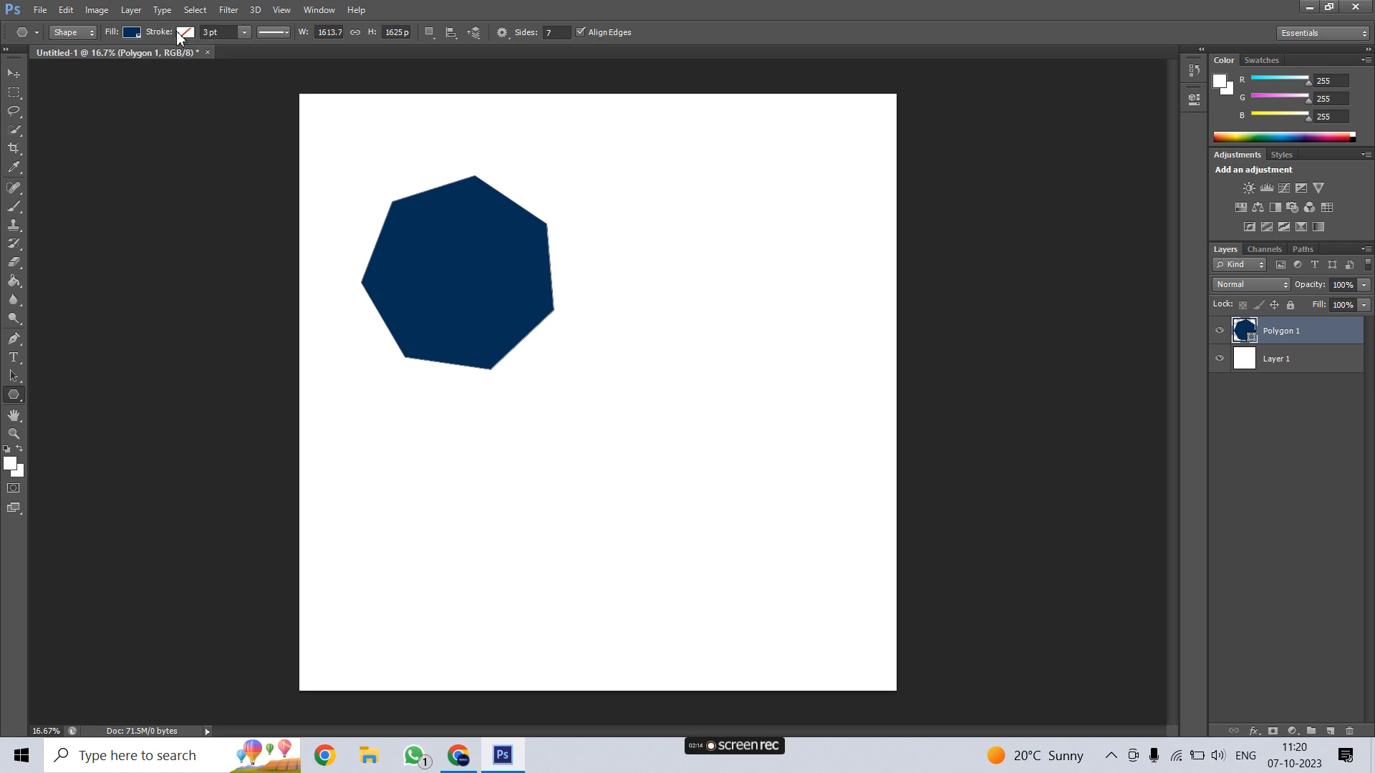
left_click(185, 32)
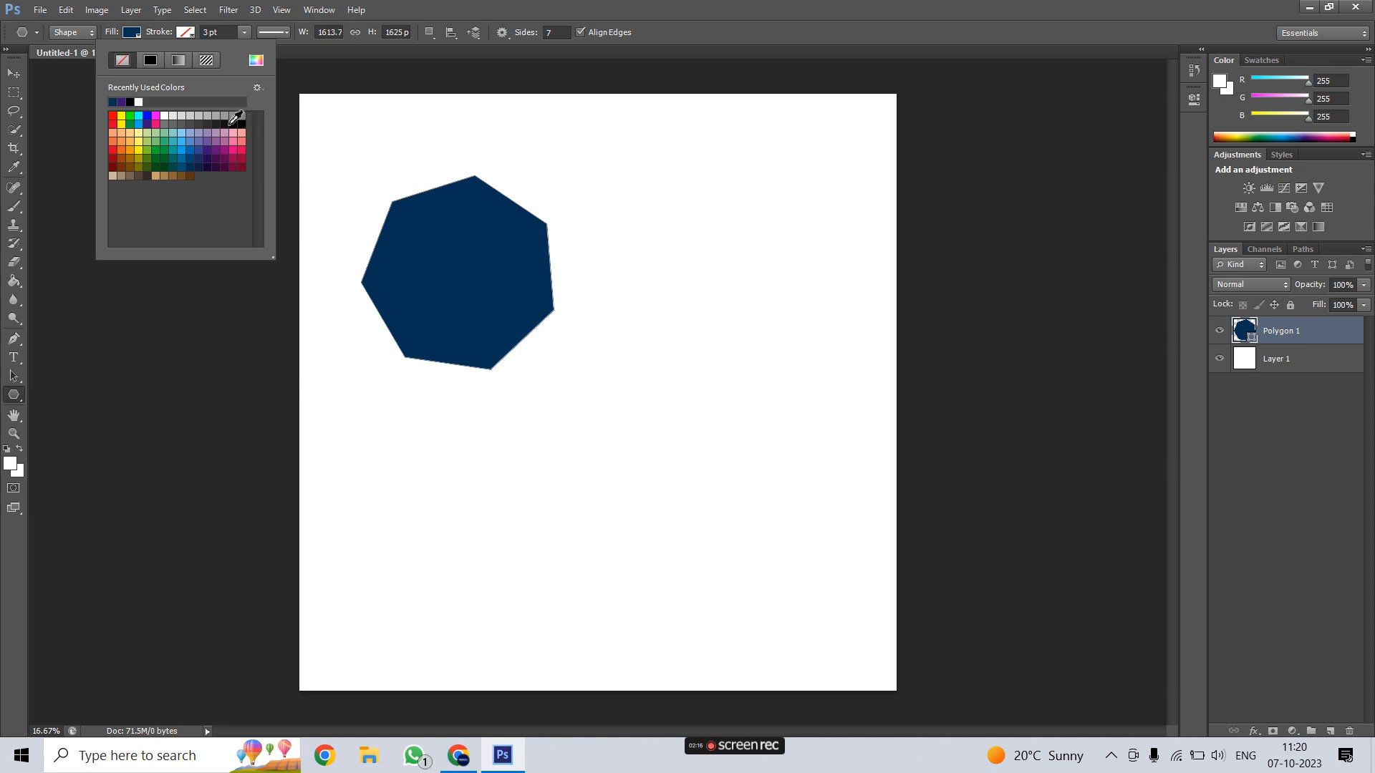
left_click(226, 116)
left_click_drag(152, 39, 156, 39)
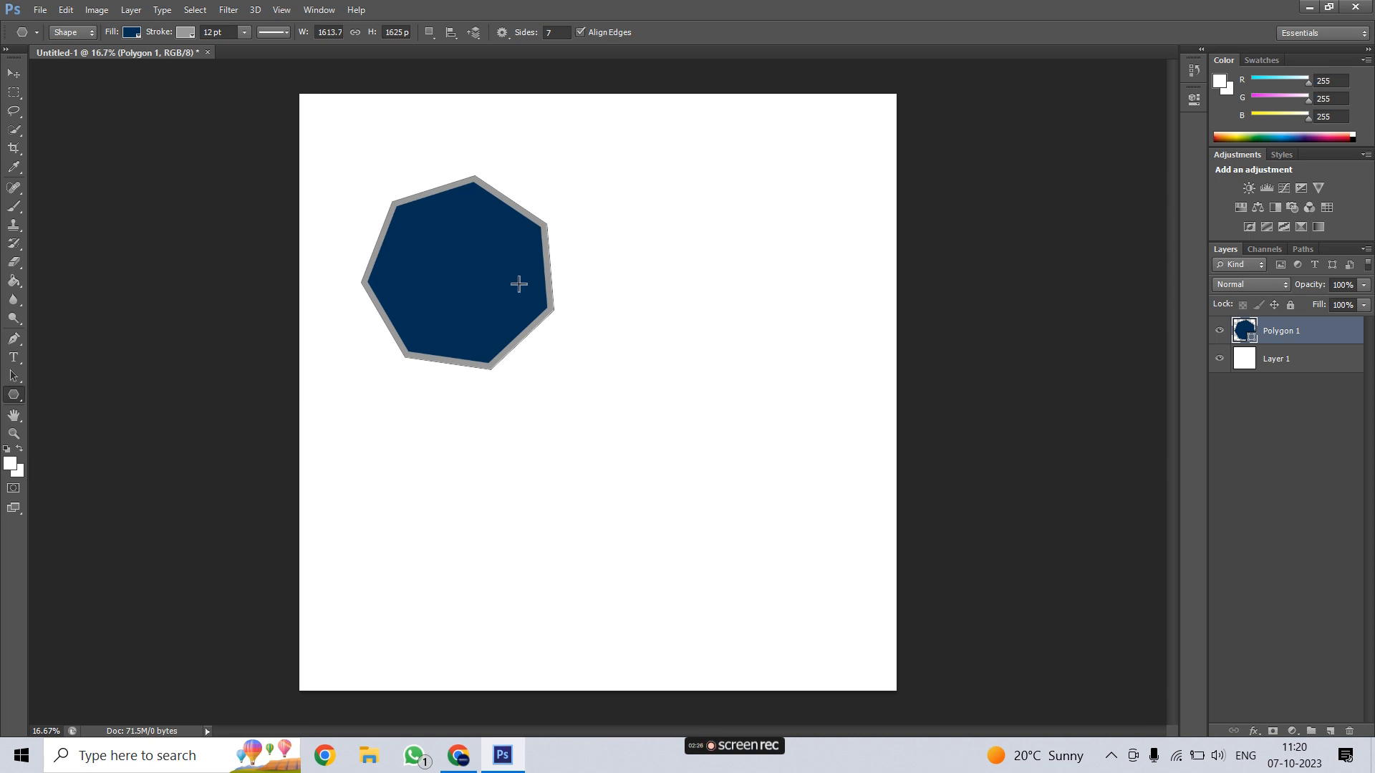
Step: Duplicate the heptagon layer and move the copy diagonally down and right, clear of the original
key("ctrl+j")
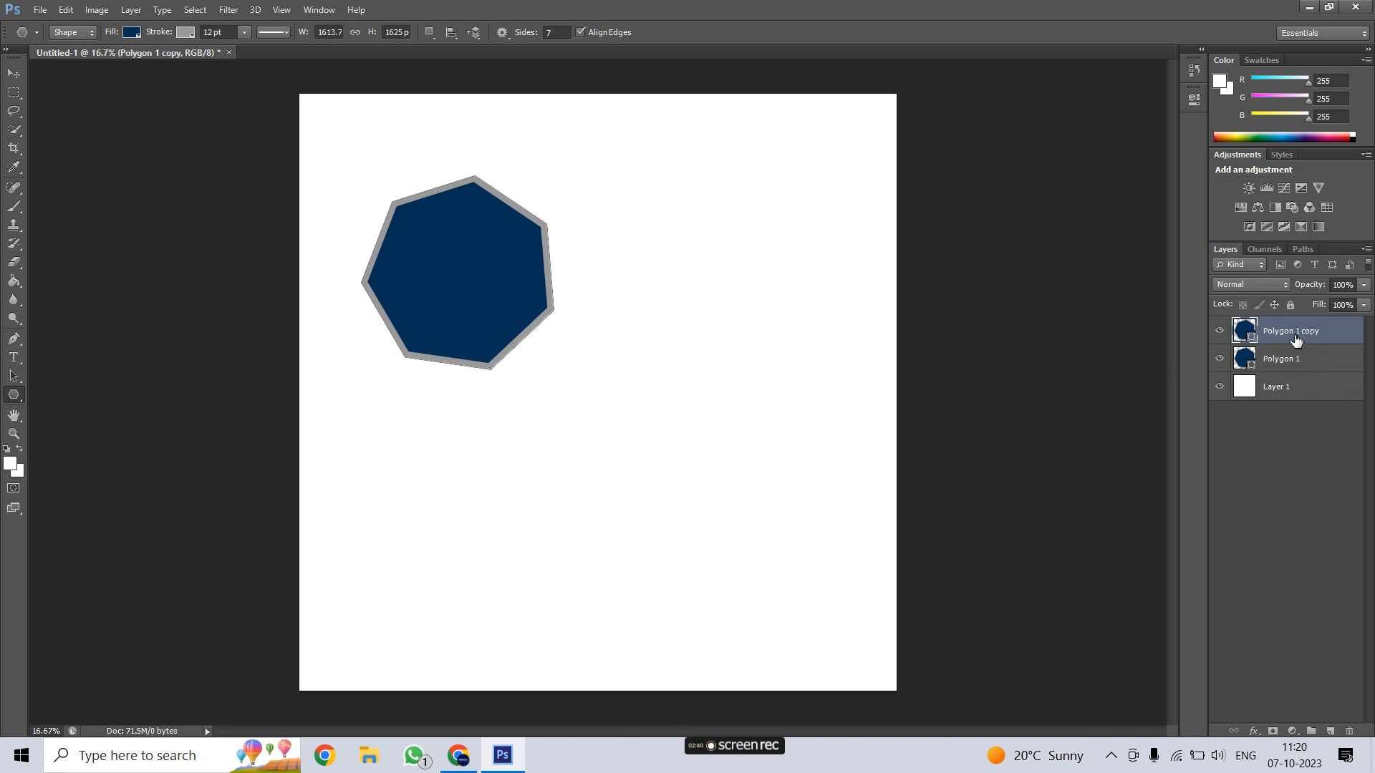
key("ctrl+t")
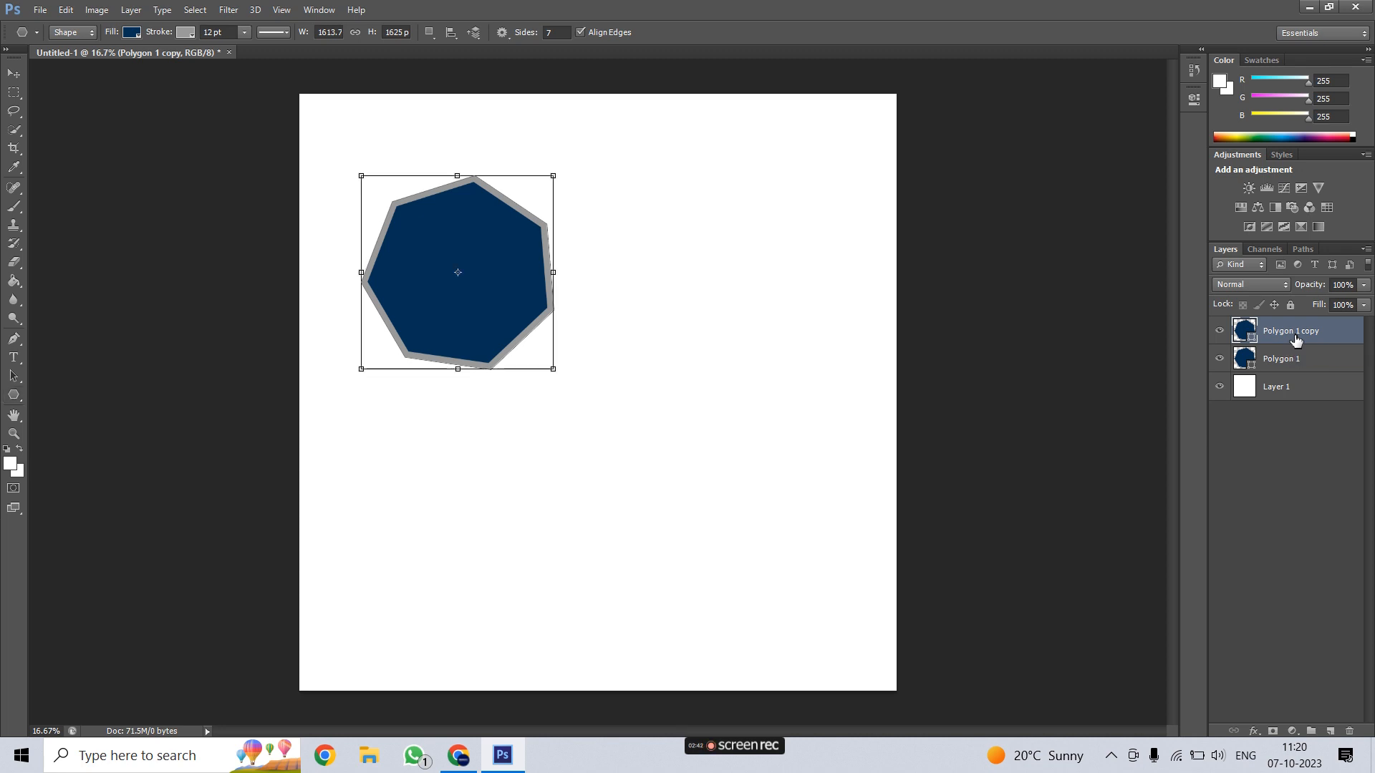
left_click_drag(414, 247, 606, 426)
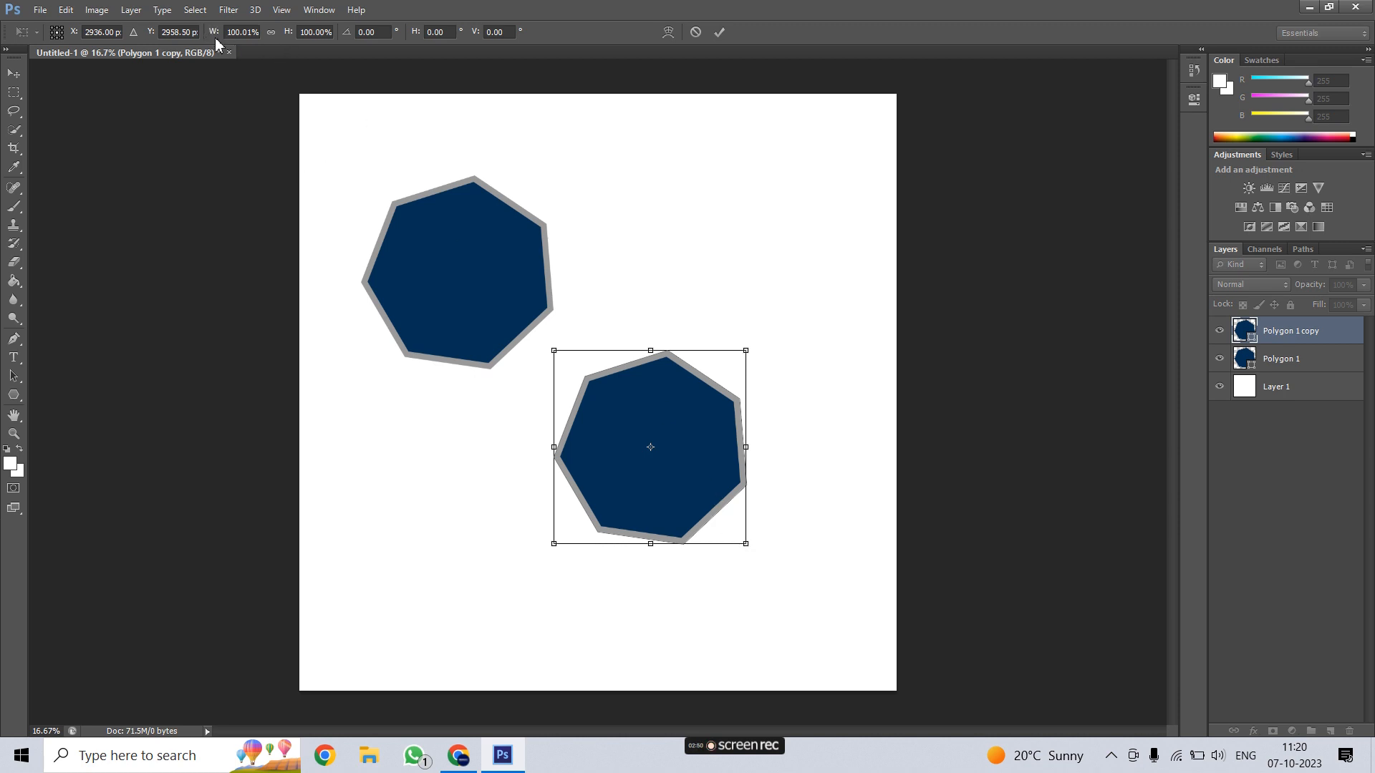
Step: Scale the heptagon copy proportionally to 138.01% in width and height and apply the transformation
left_click(271, 33)
left_click(273, 32)
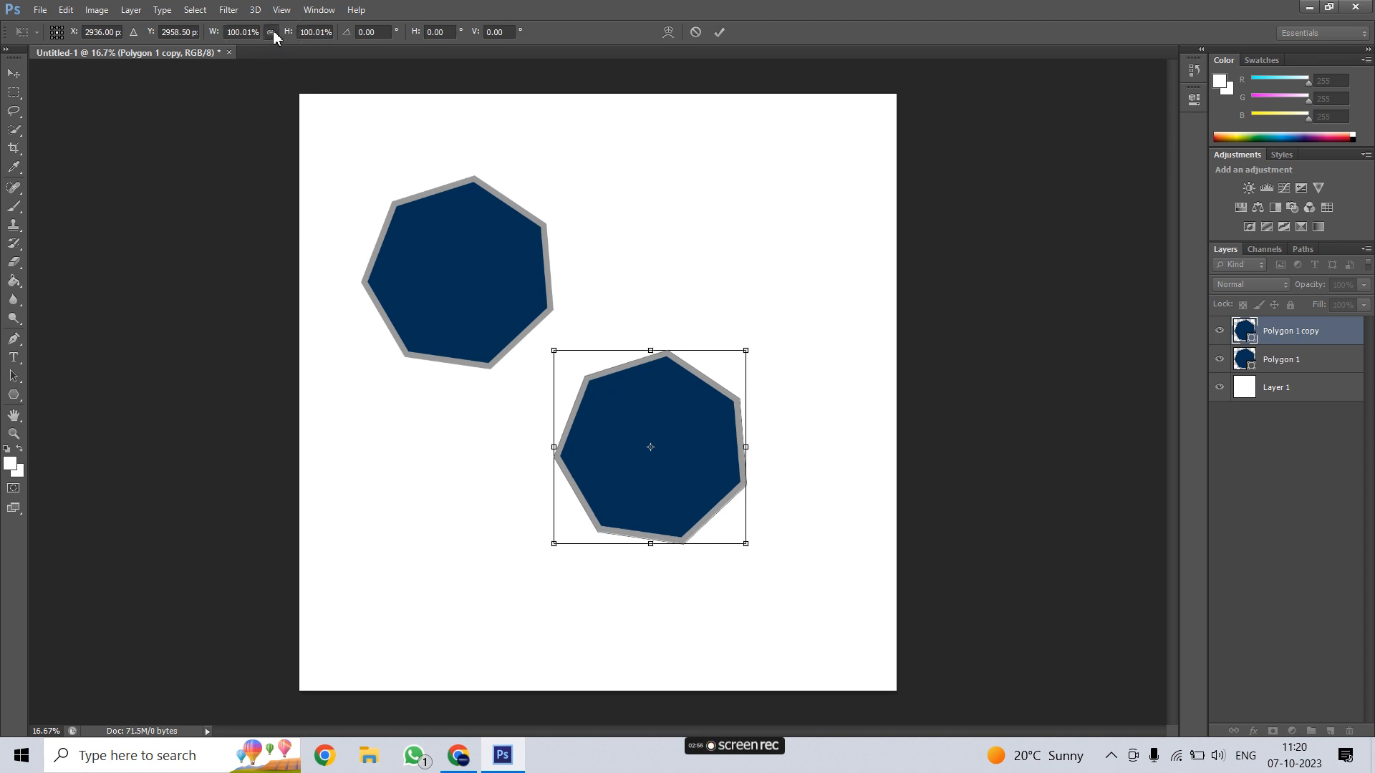
mouse_move(215, 32)
left_mouse_down()
mouse_move(316, 34)
mouse_move(209, 40)
left_mouse_up()
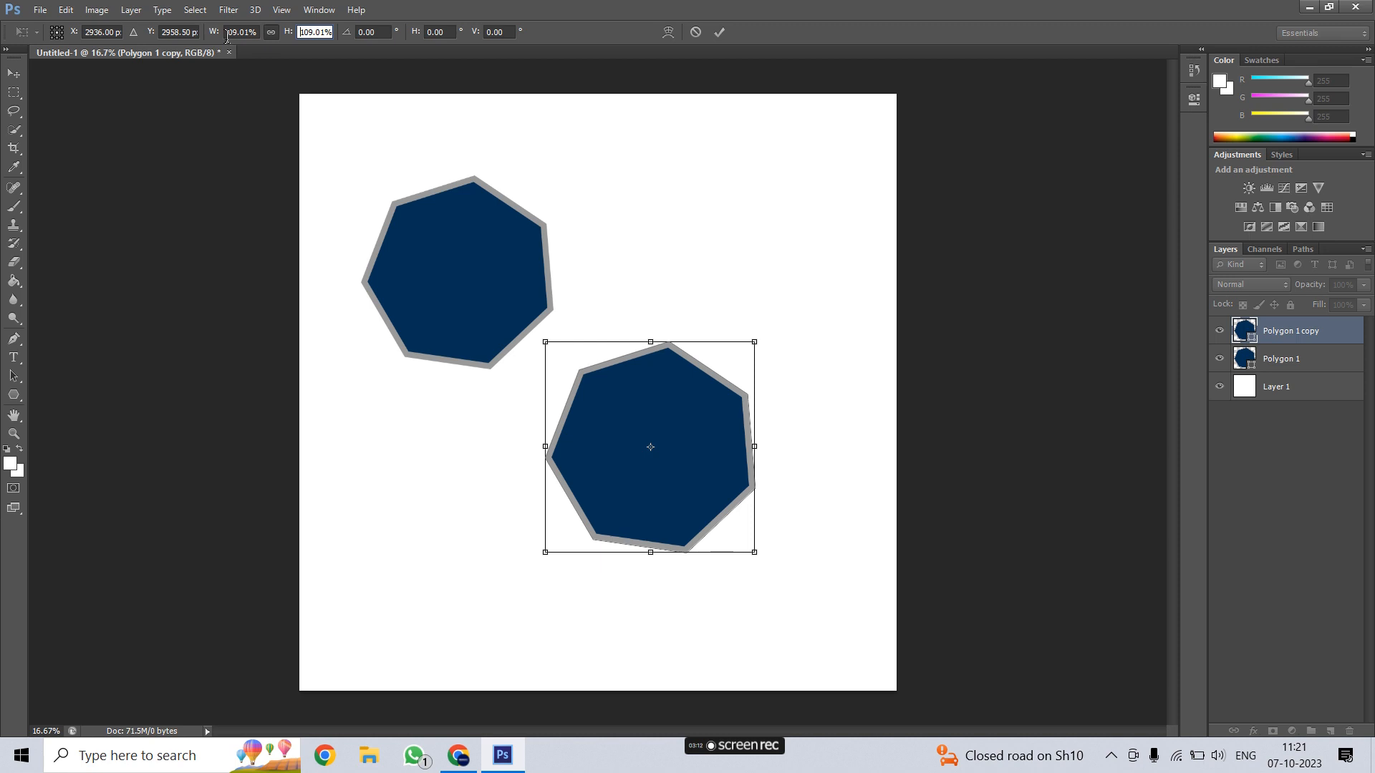
left_click_drag(227, 37, 235, 36)
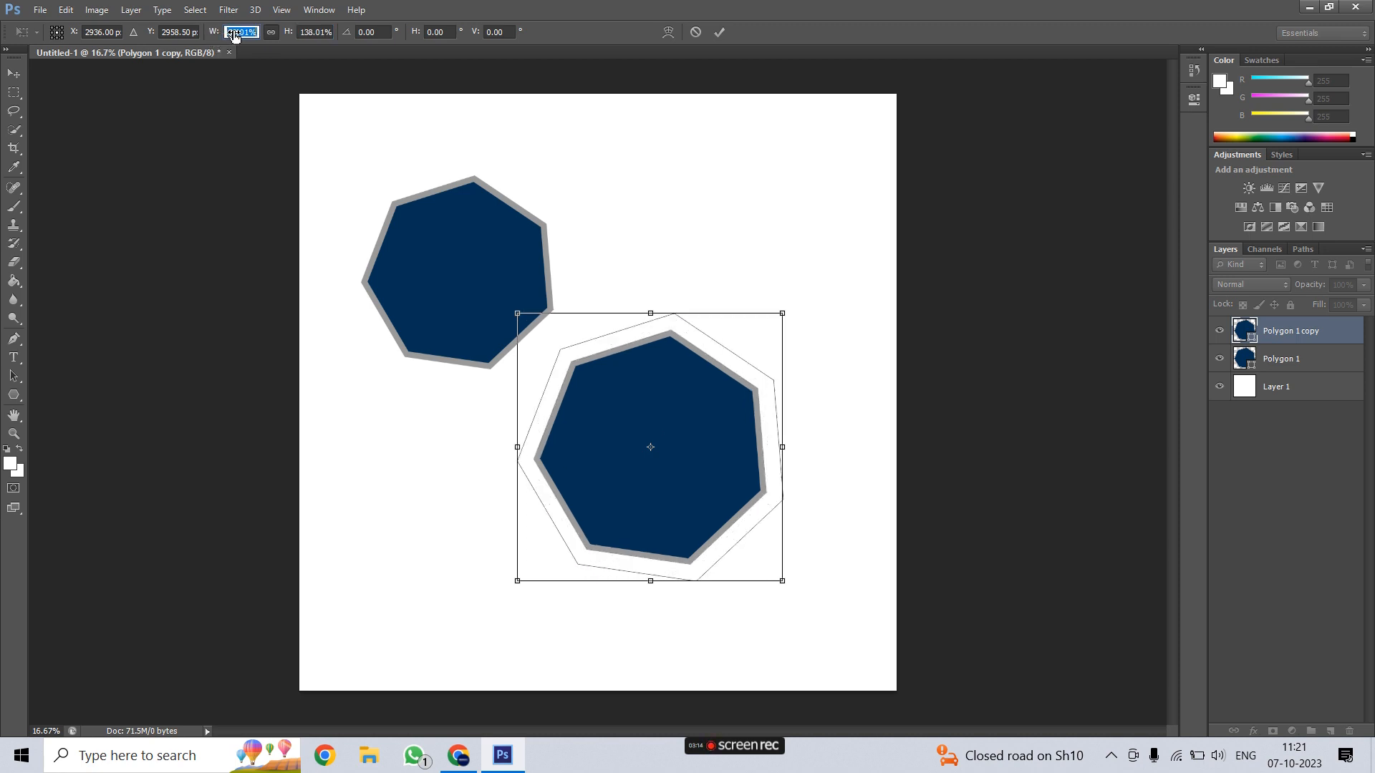
key("Tab")
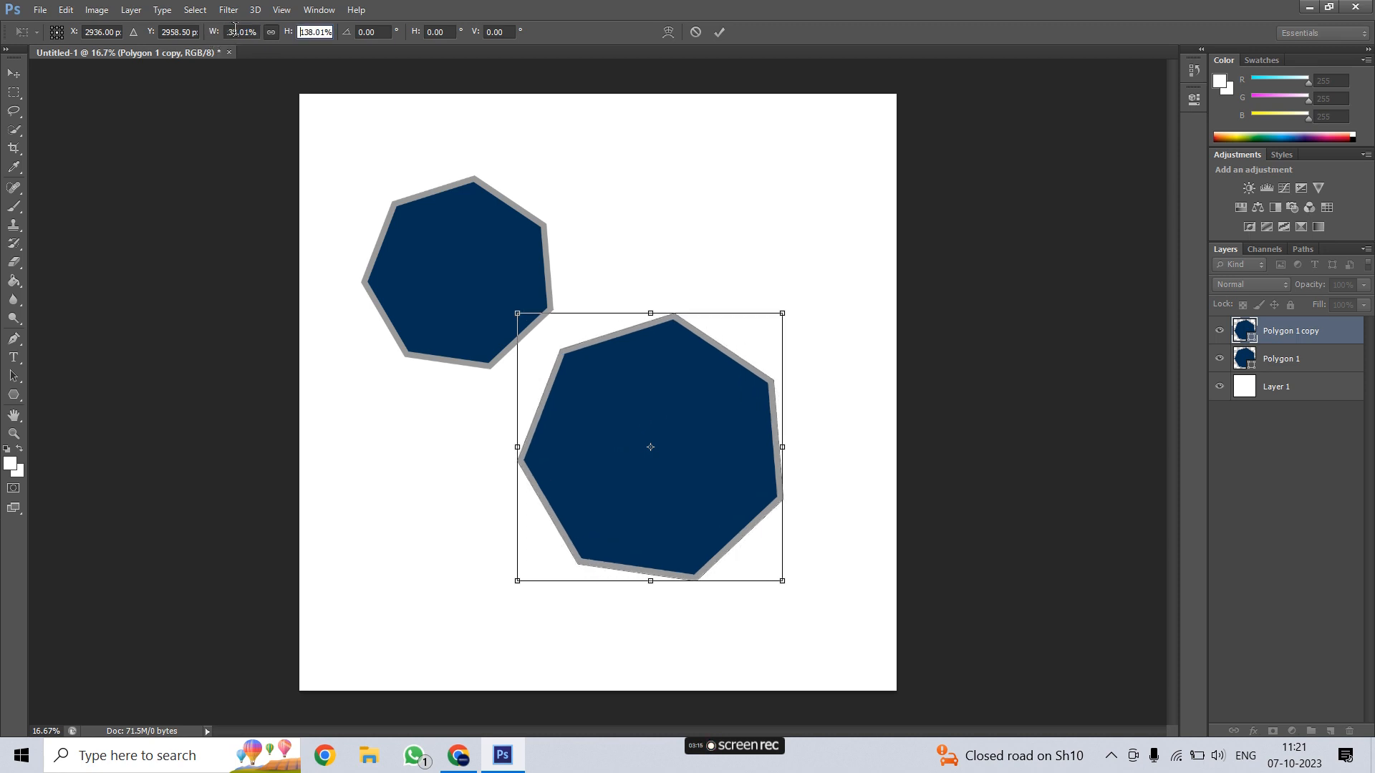
left_click(719, 32)
Step: Move the larger heptagon into the canvas's lower-right corner and the smaller original into its upper-left corner
key("v")
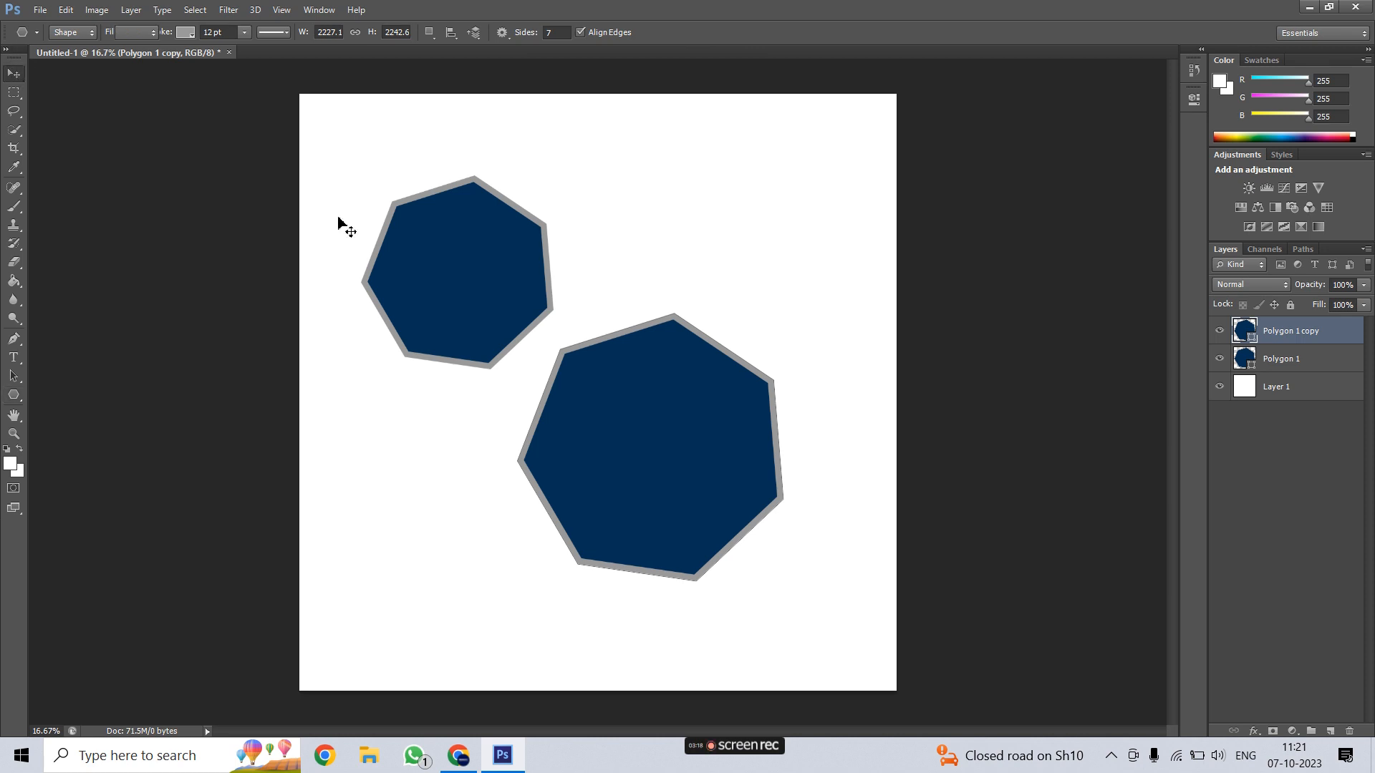
left_click_drag(618, 398, 714, 487)
key("m")
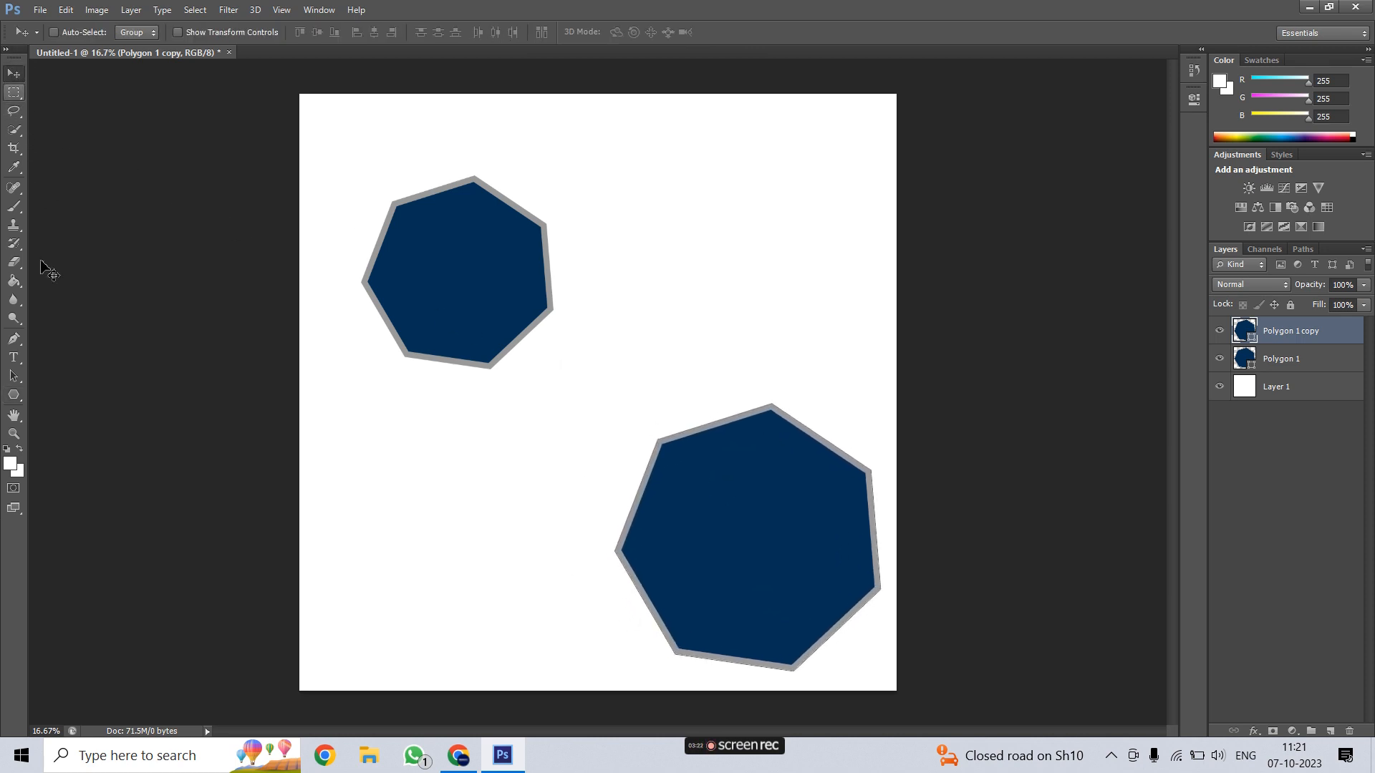
left_click(13, 396)
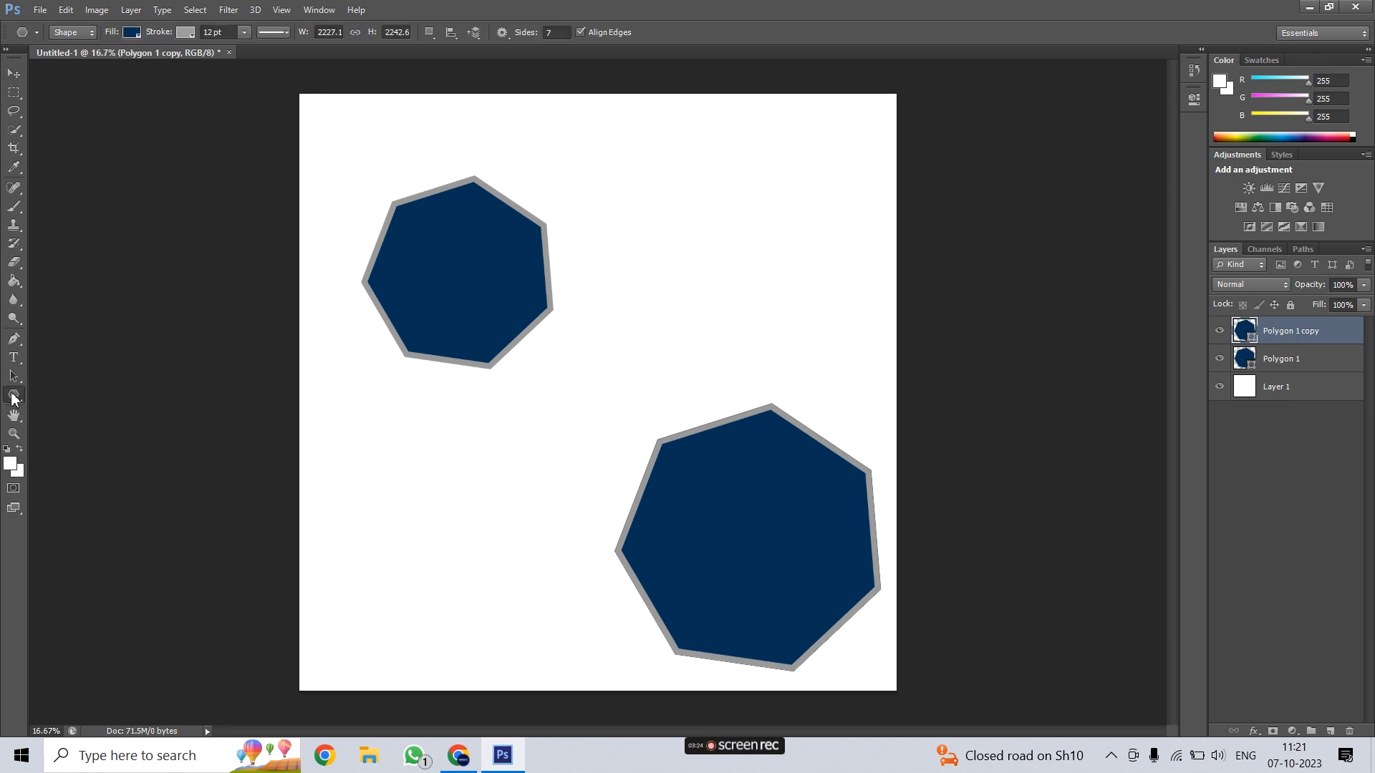
left_click(1291, 361)
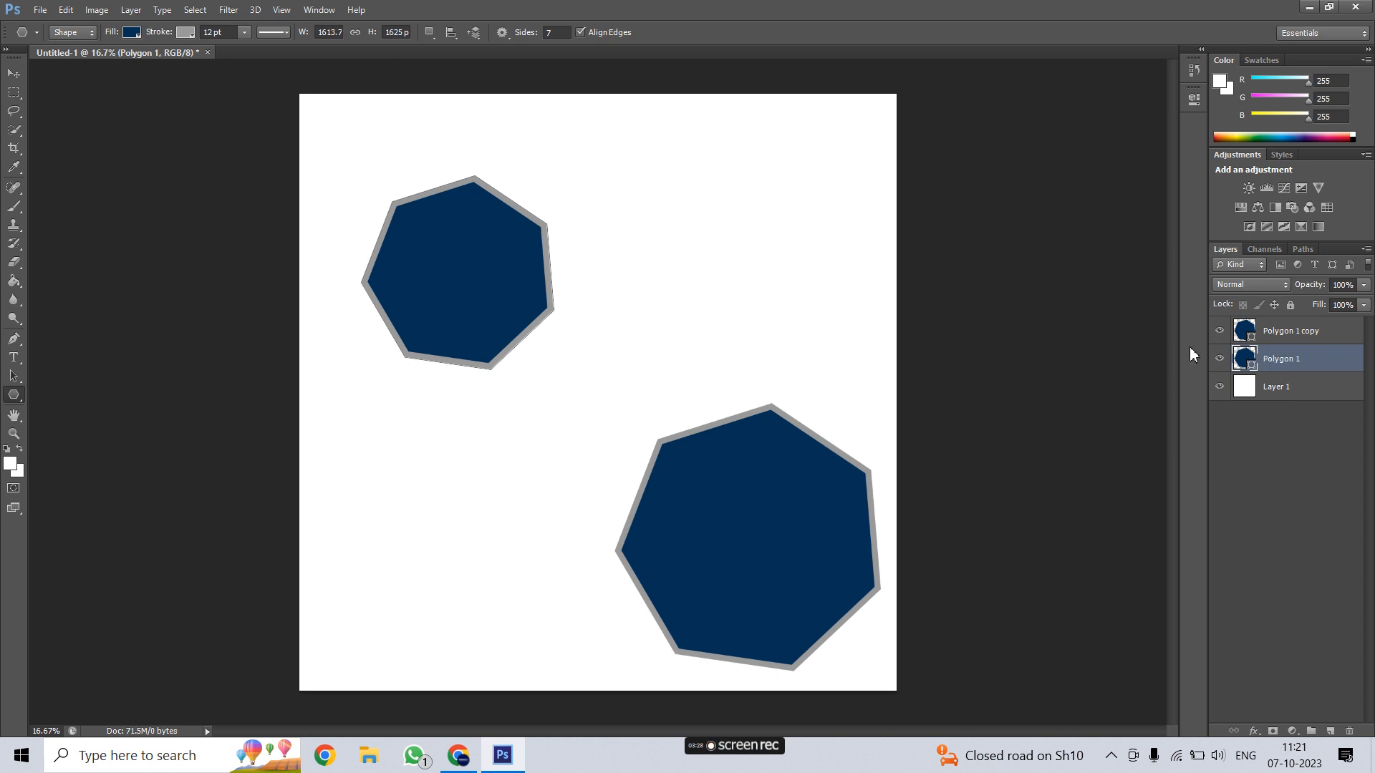
left_click(13, 73)
left_click_drag(448, 276, 409, 209)
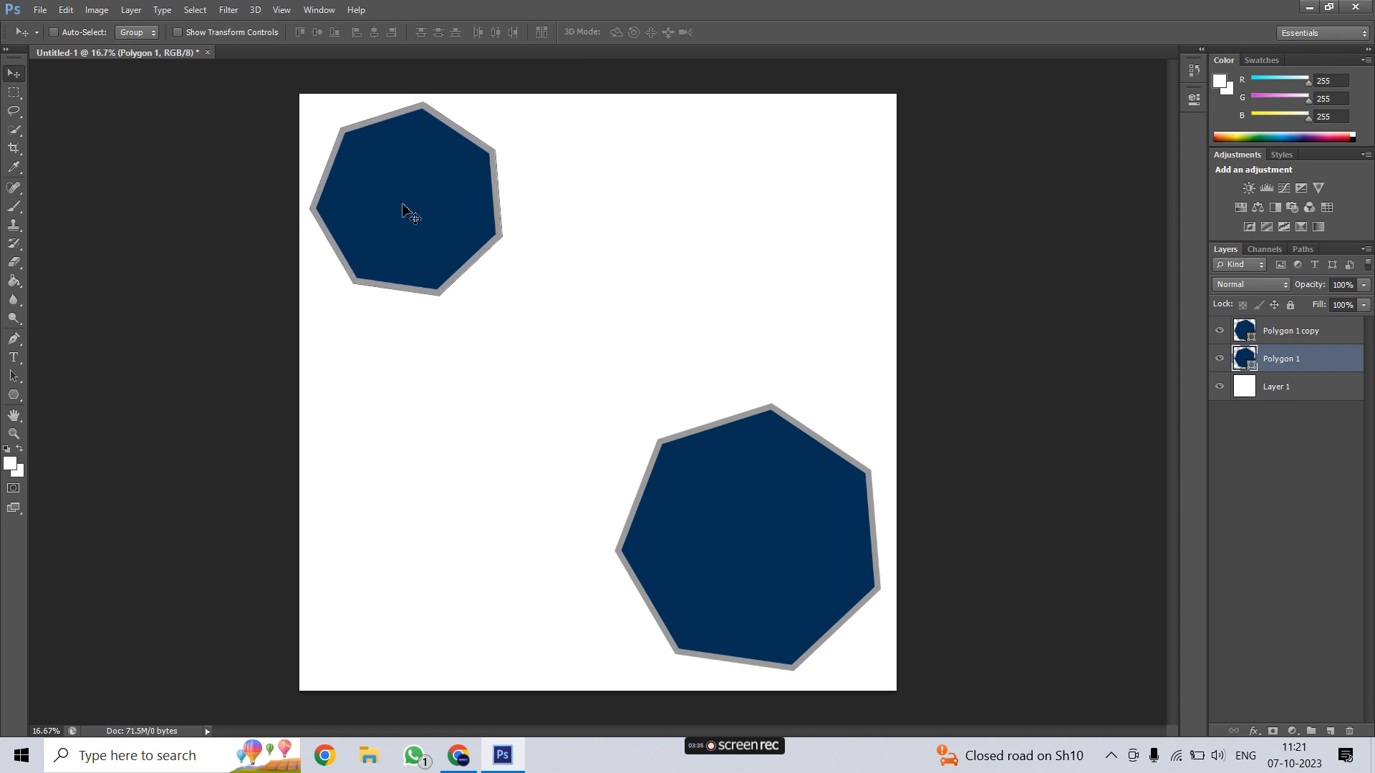
Step: Change the fill of the larger heptagon on the Polygon 1 copy layer to bright pink
left_click(1289, 332)
left_click(13, 395)
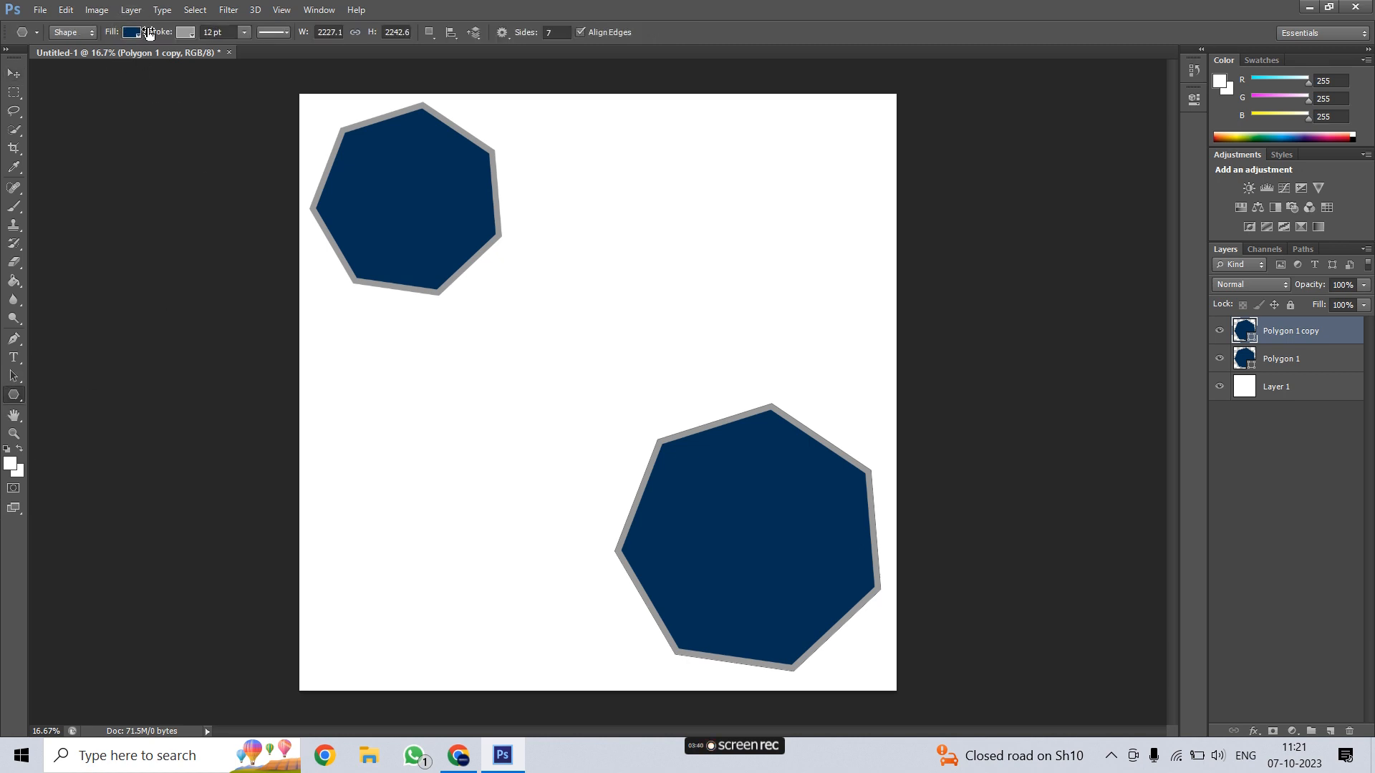
left_click(130, 32)
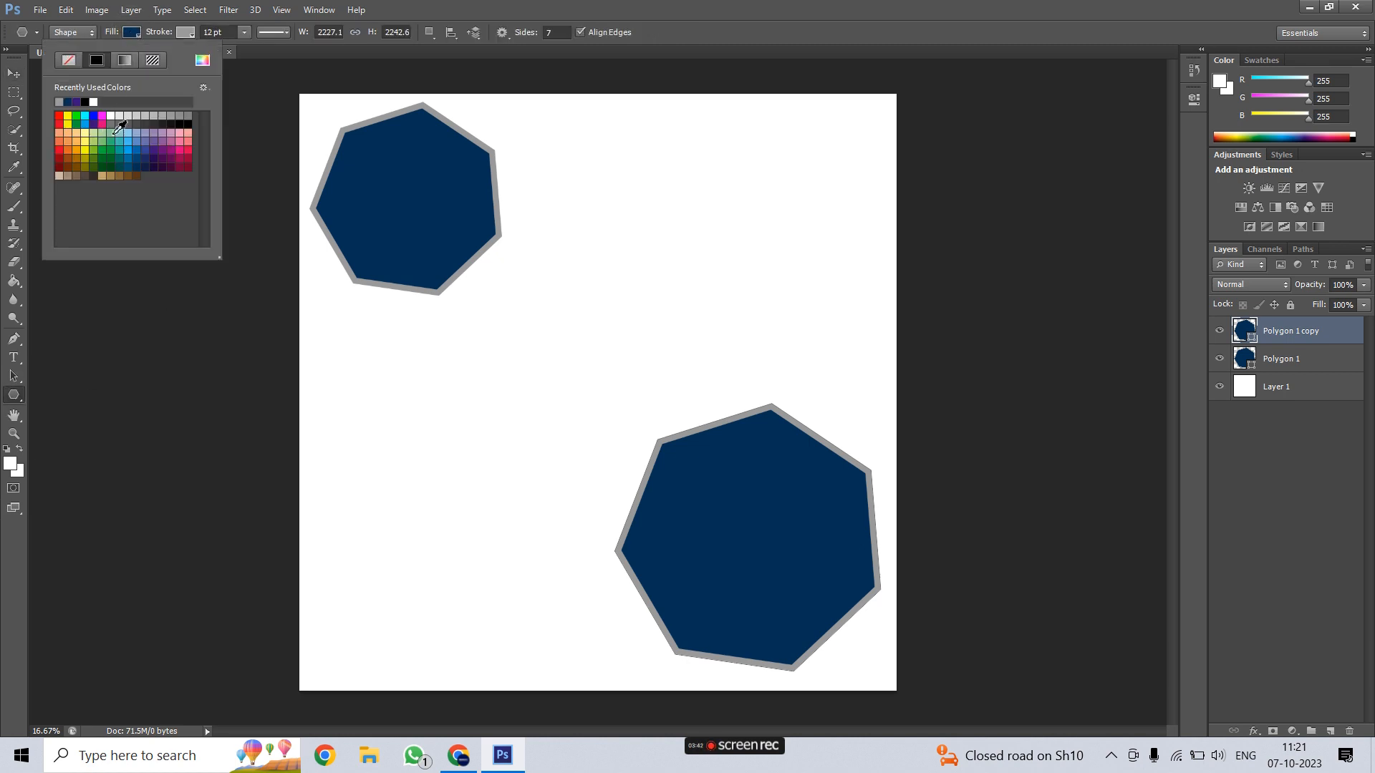
left_click(189, 168)
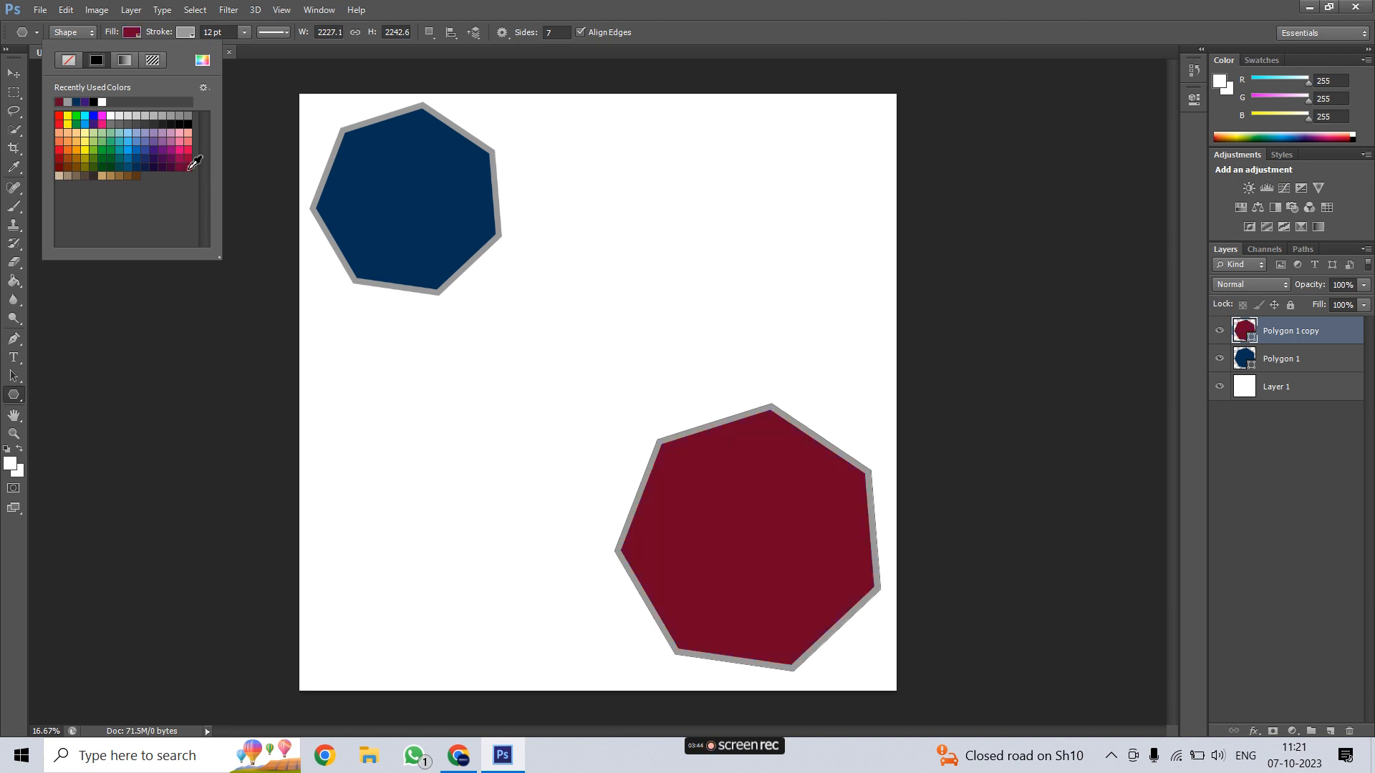
left_click(187, 147)
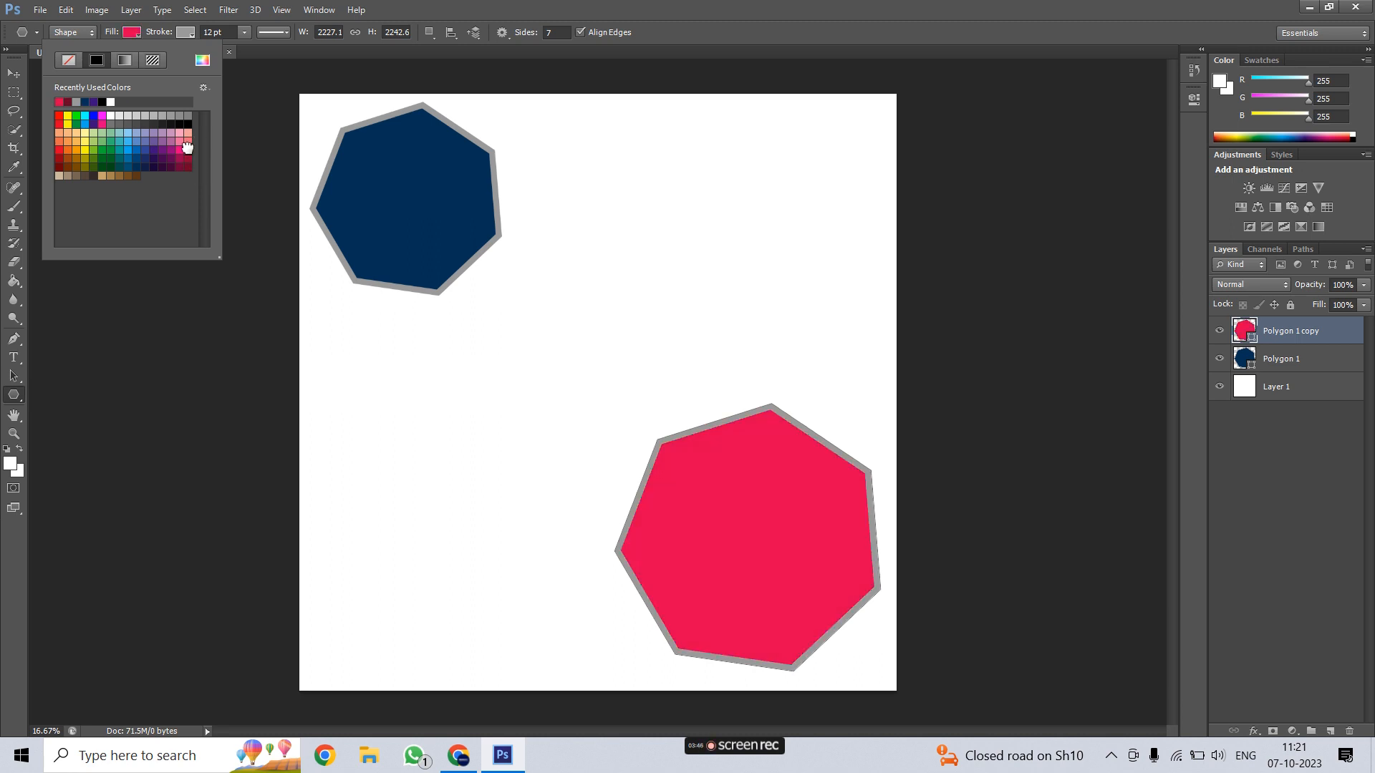
left_click(177, 151)
Step: Give the pink heptagon a 40 pt bright blue stroke and reduce its layer opacity to 38%
left_click(186, 32)
left_click(188, 163)
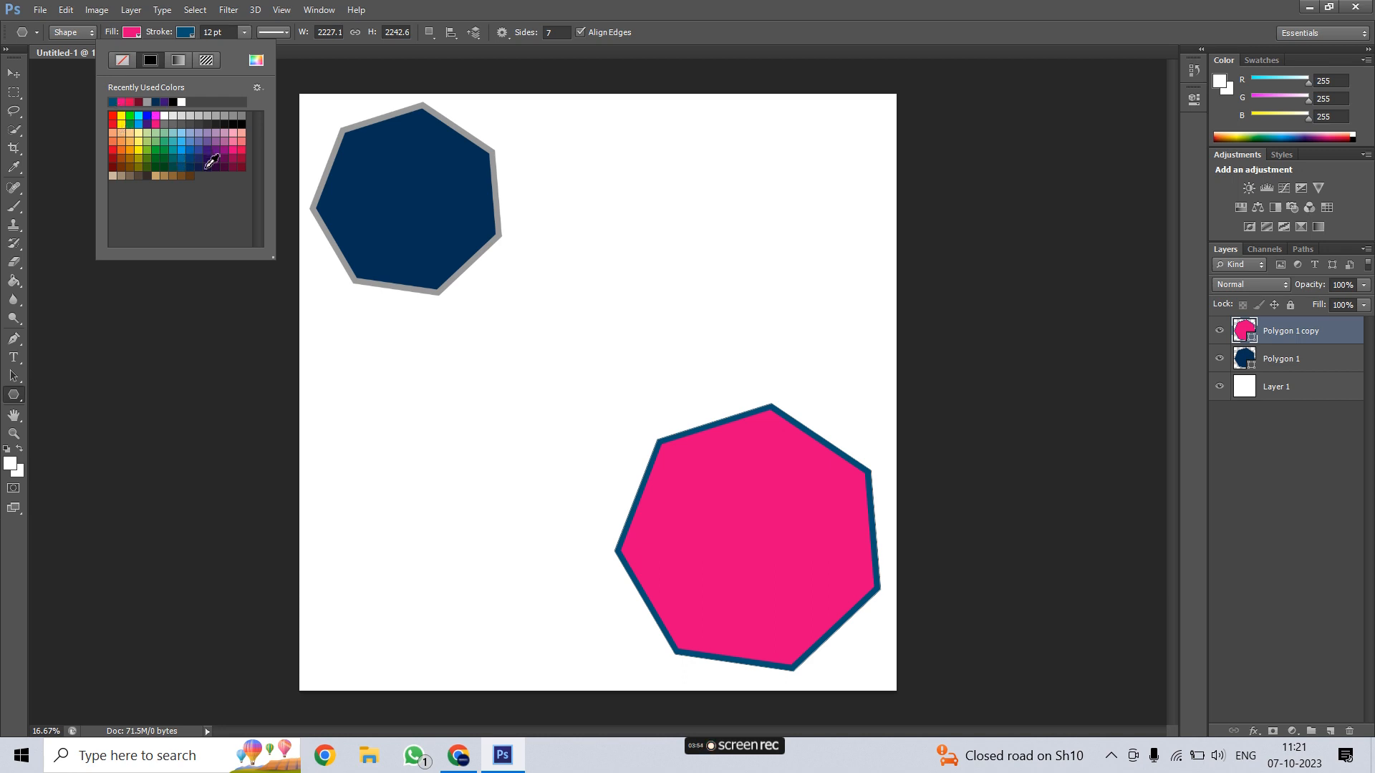
left_click(182, 150)
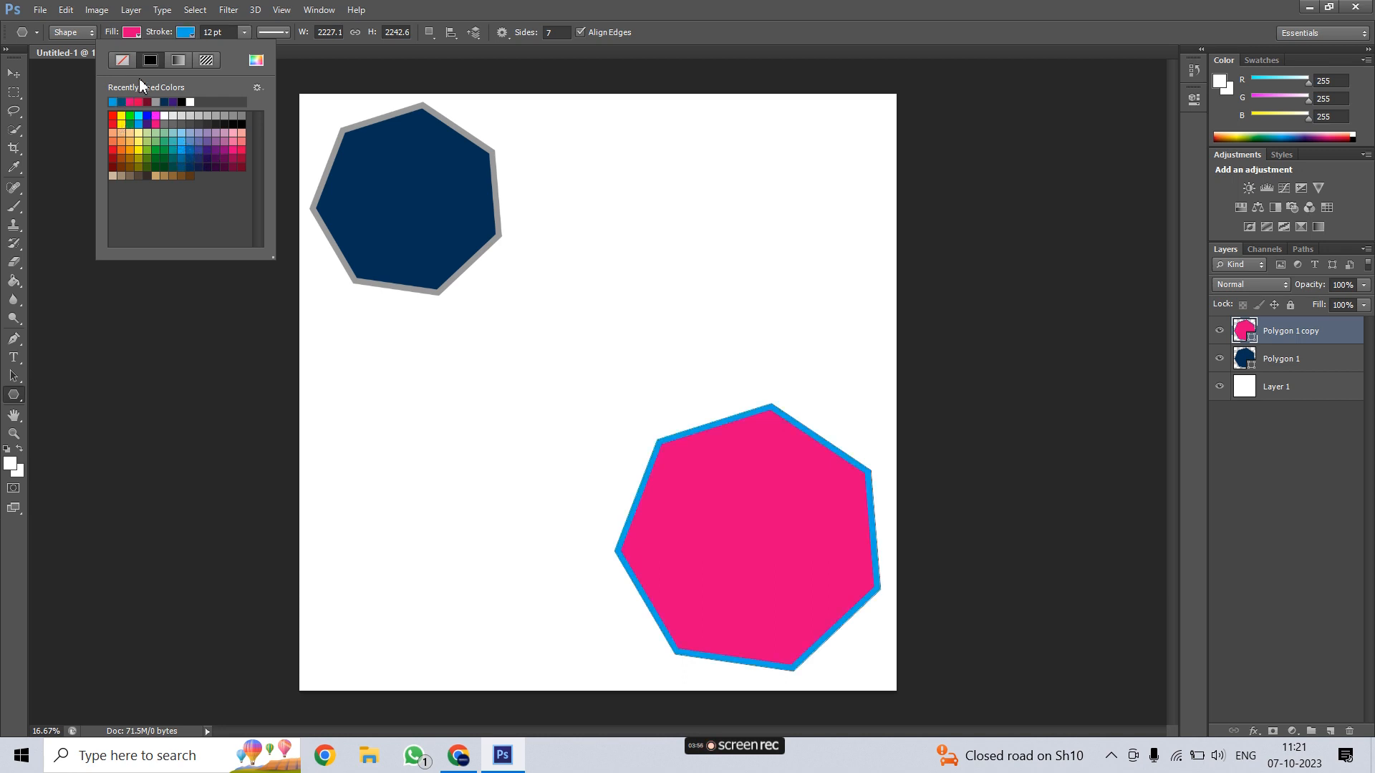
left_click_drag(162, 33, 177, 35)
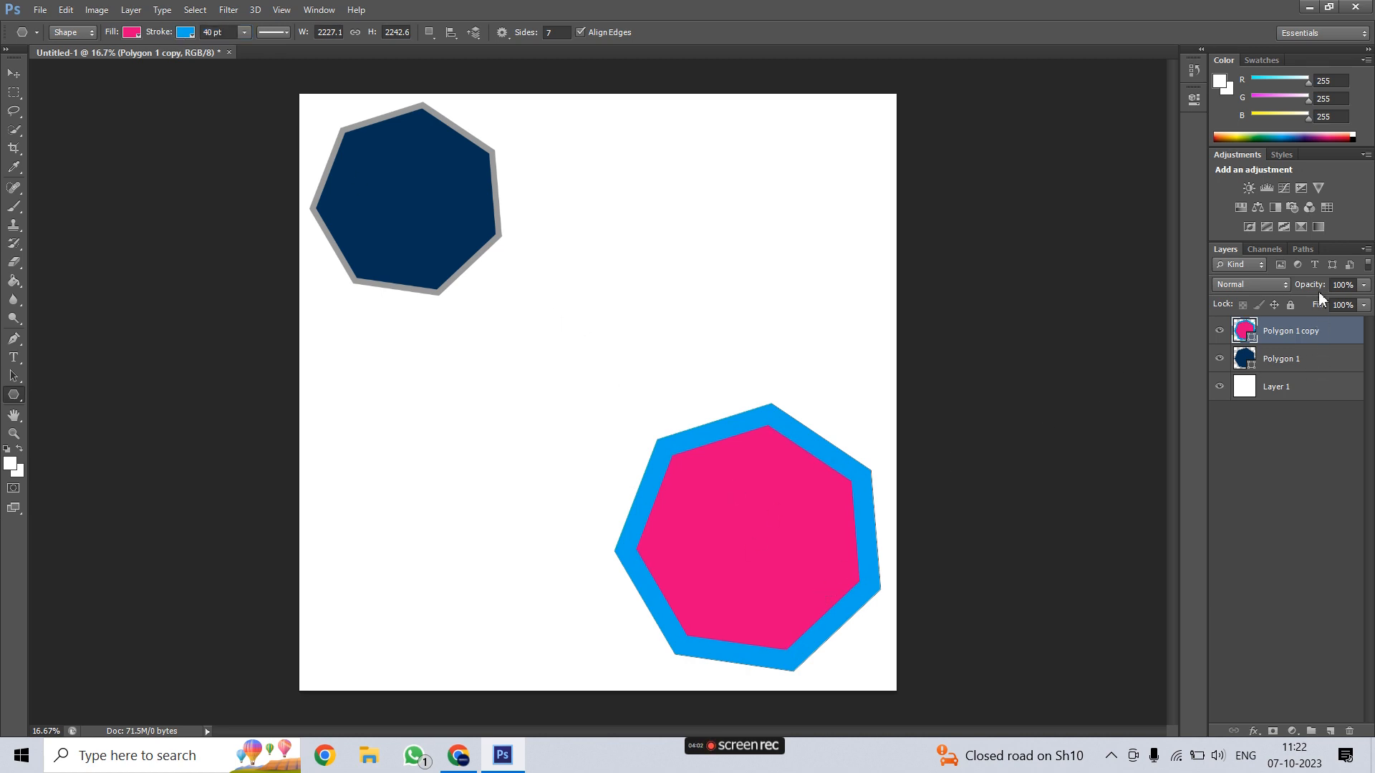
left_click_drag(1323, 286, 1279, 279)
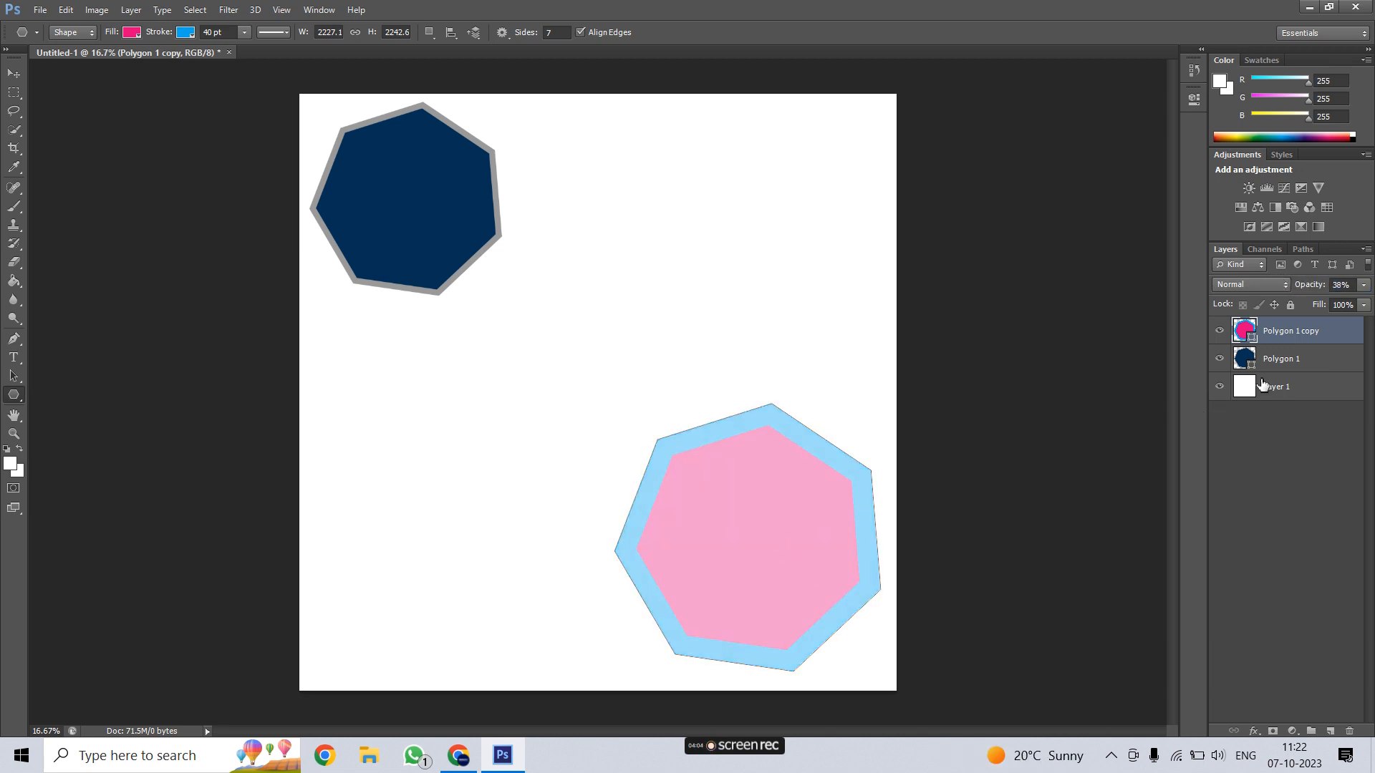
Step: Move the pink heptagon to the middle of the canvas, scale it proportionally to 136.99%, and apply the transformation
key("ctrl+t")
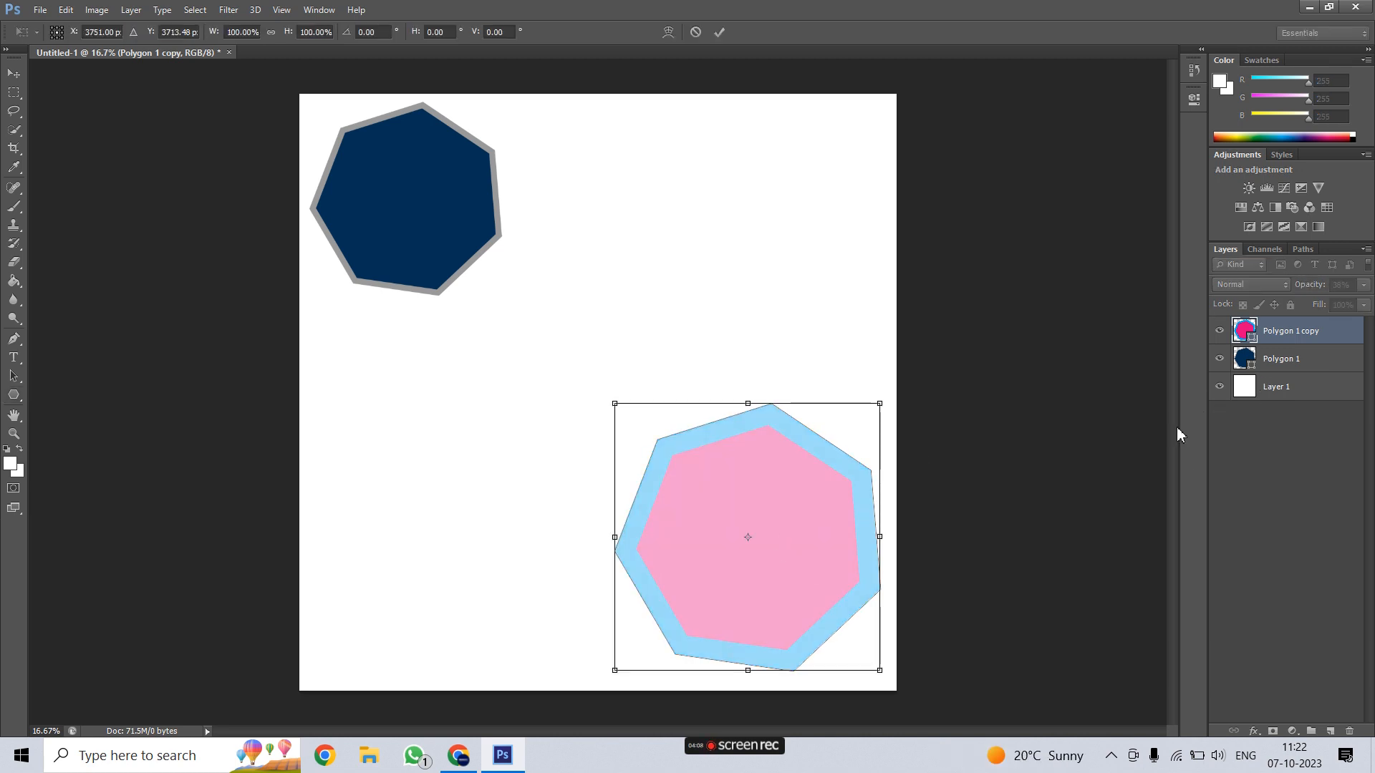
left_click_drag(713, 537, 583, 418)
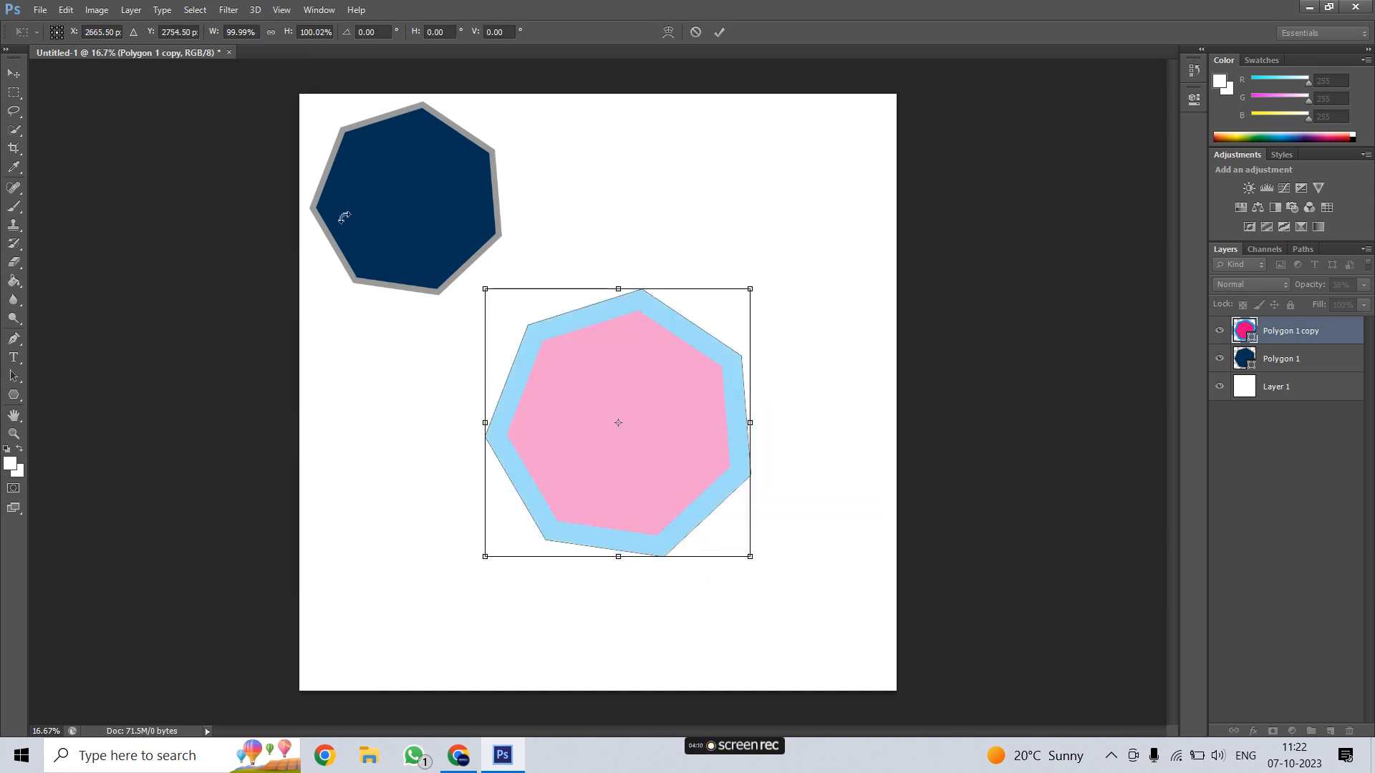
left_click(271, 32)
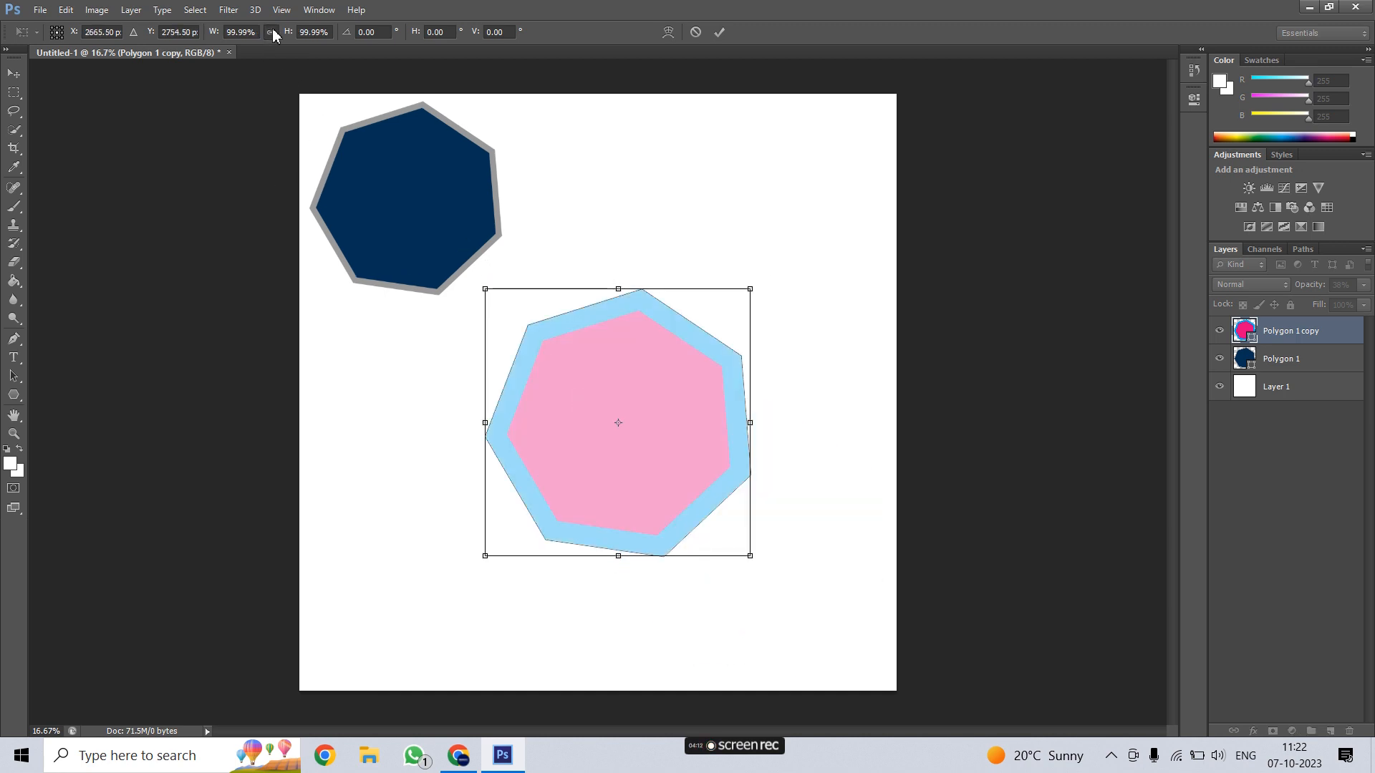
left_click_drag(209, 35, 238, 31)
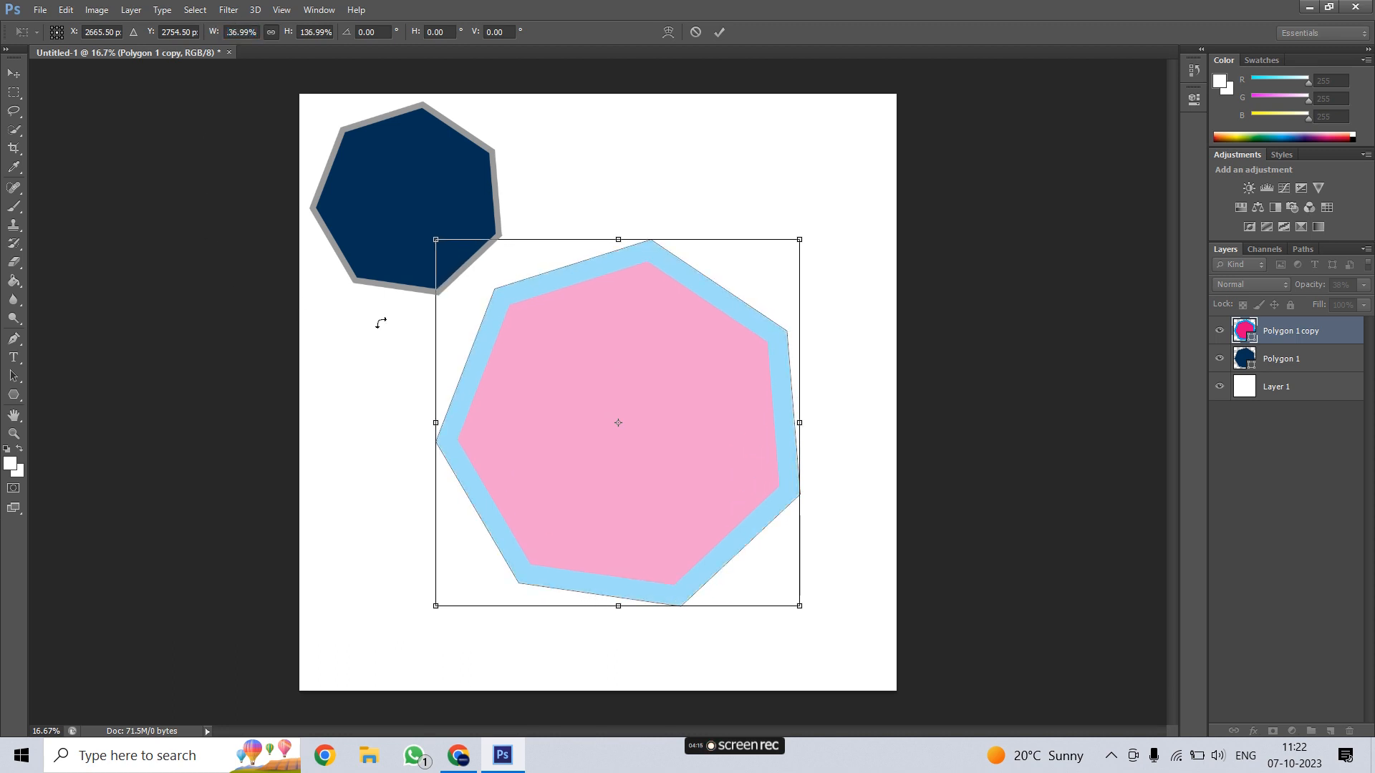
mouse_move(580, 450)
left_mouse_down()
mouse_move(656, 517)
mouse_move(507, 329)
mouse_move(568, 424)
mouse_move(563, 443)
left_mouse_up()
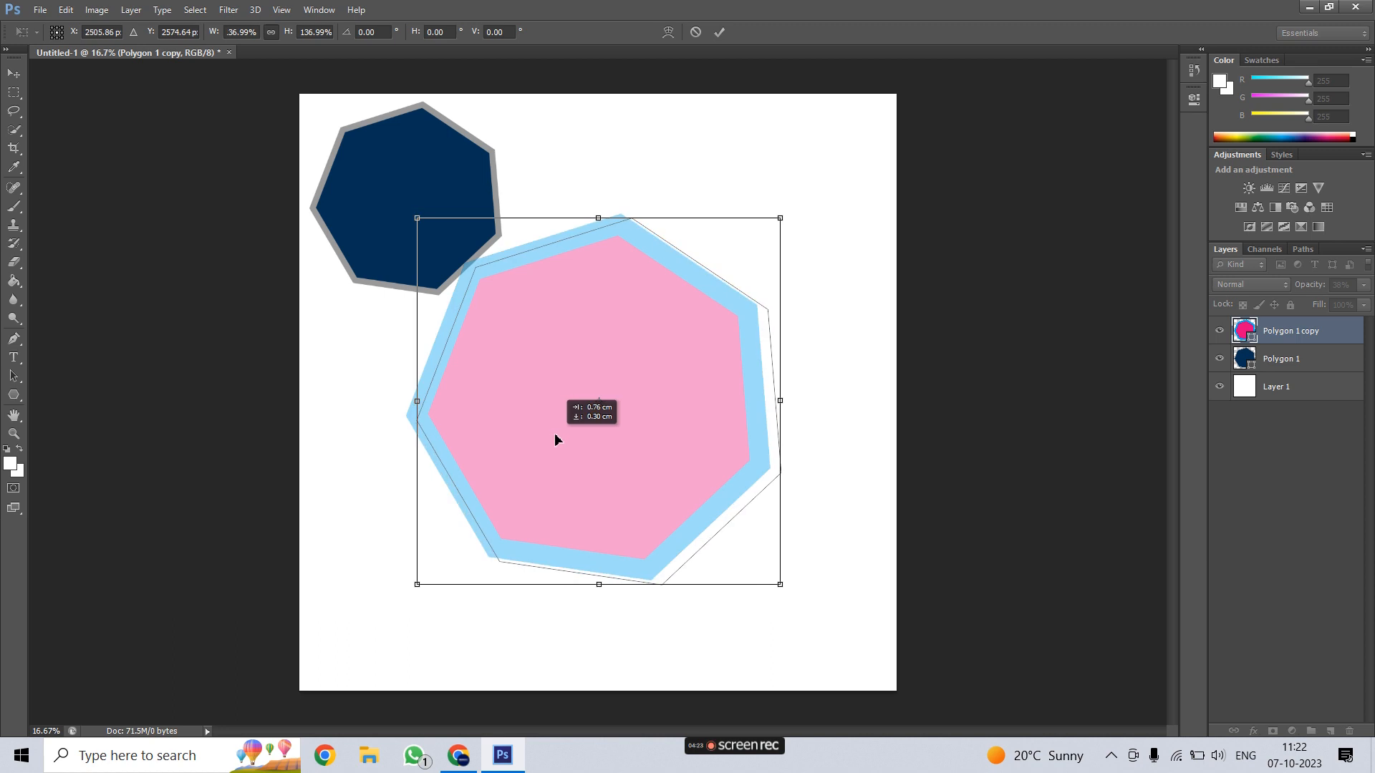
left_click(719, 32)
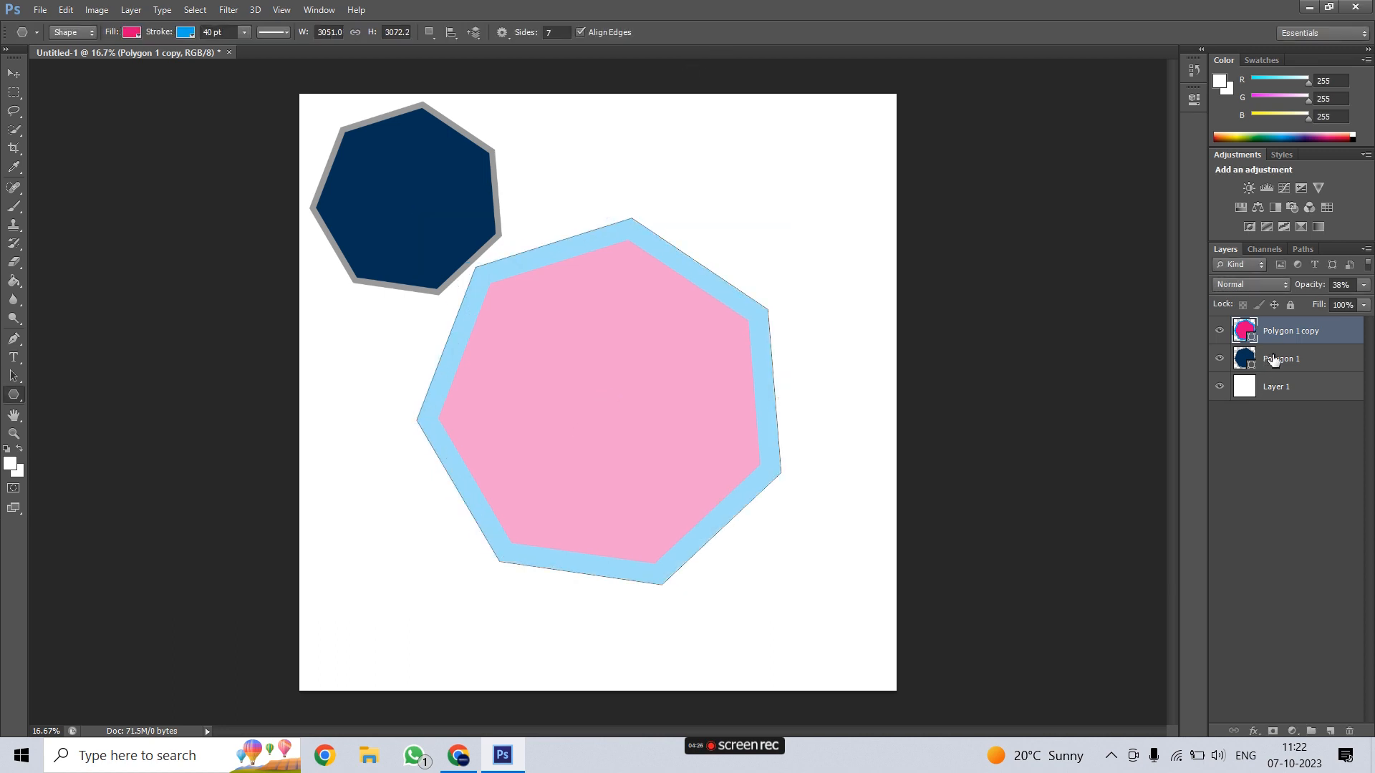
Step: Move the dark blue heptagon partly under the pink one and enlarge it proportionally to about 1985 px wide
left_click(1273, 360)
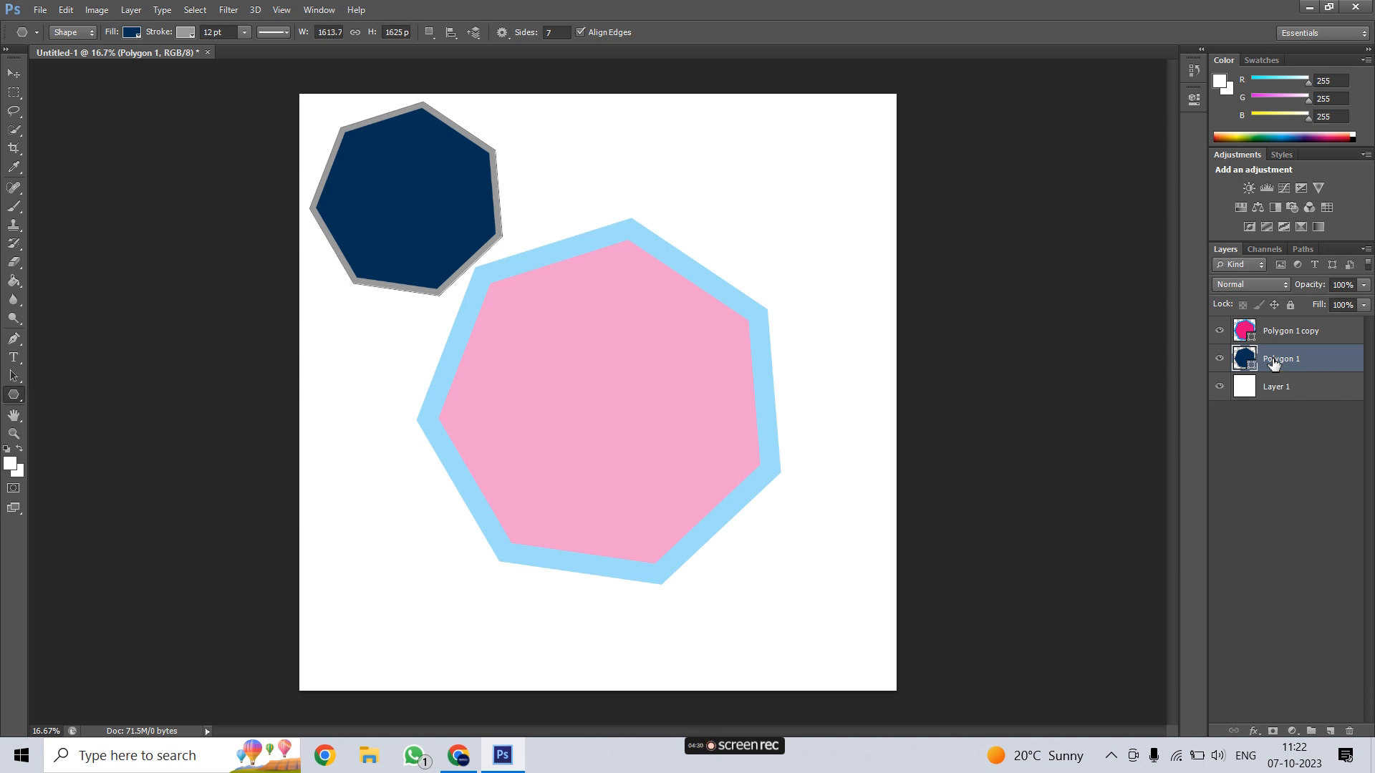
key("ctrl+t")
left_click_drag(373, 257, 438, 295)
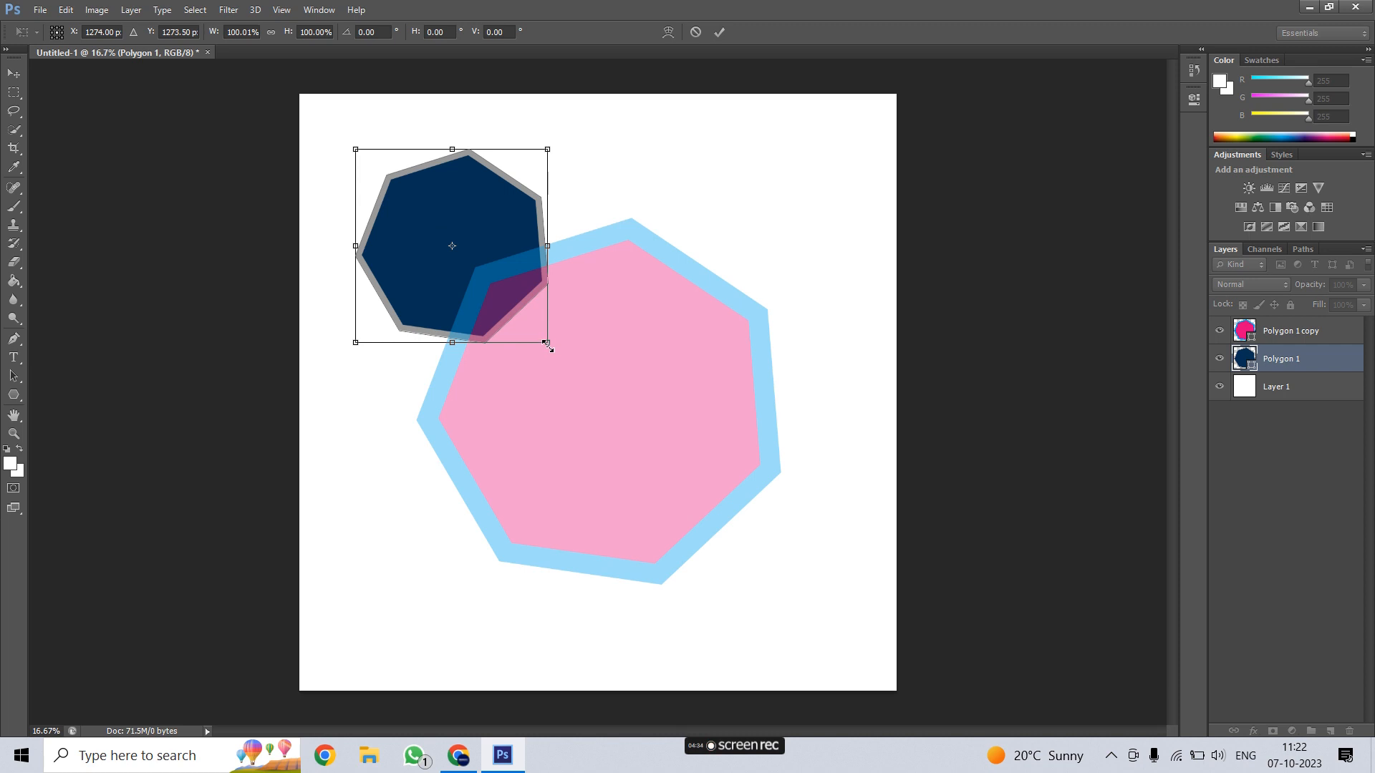
left_click(271, 33)
left_click_drag(214, 32, 1058, 330)
left_click(719, 32)
Step: Lower the dark blue heptagon's layer opacity to 90% and shift it slightly down and right over the pink heptagon
left_click_drag(1322, 287, 1315, 288)
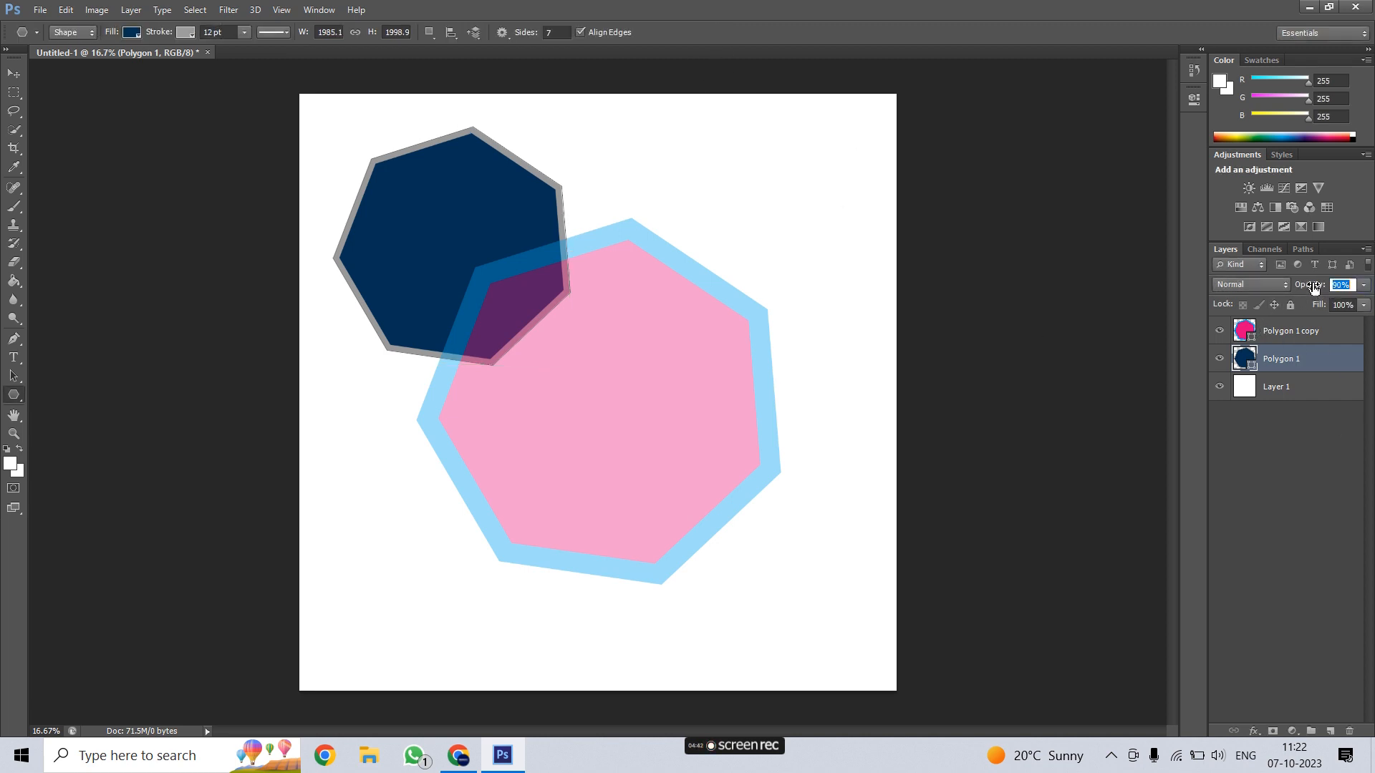
left_click_drag(422, 227, 450, 262)
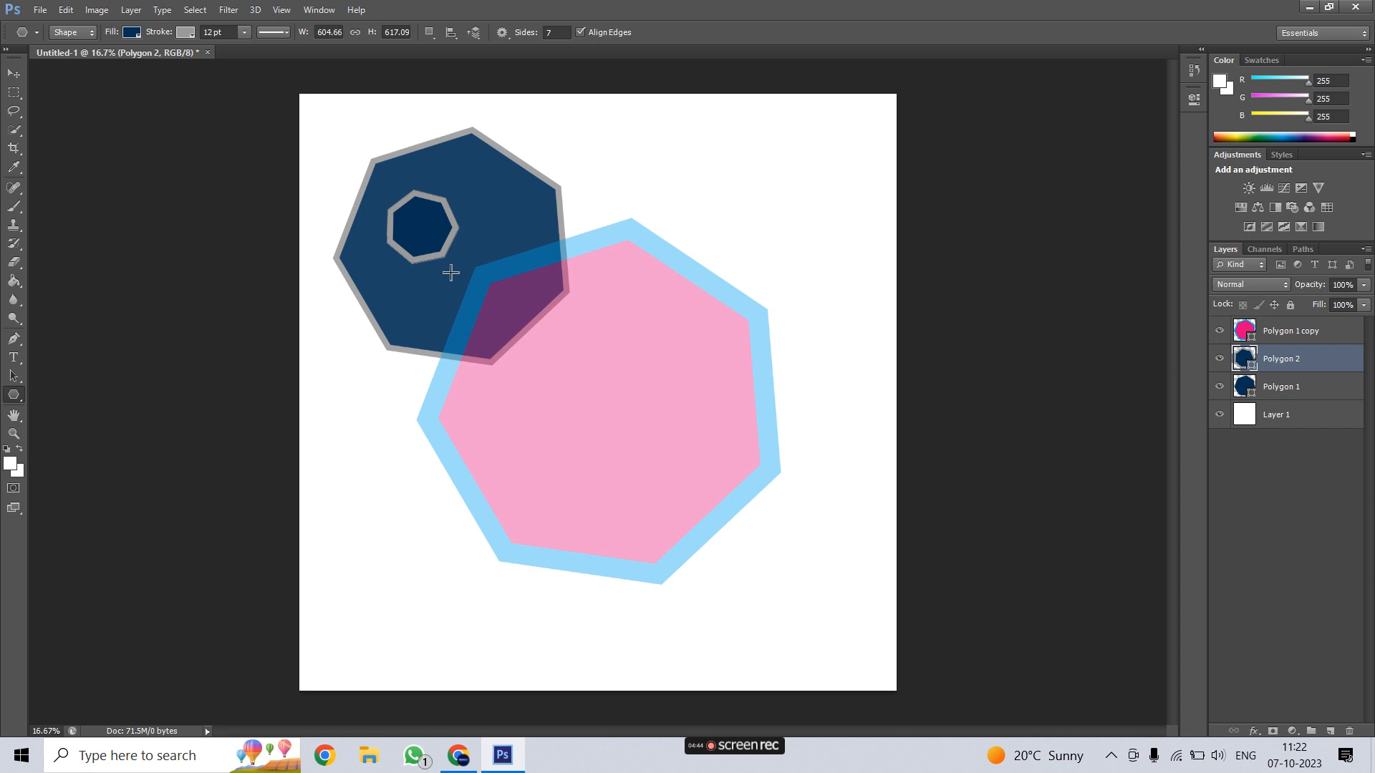
key("ctrl+z")
left_click(14, 73)
left_click_drag(428, 190, 457, 209)
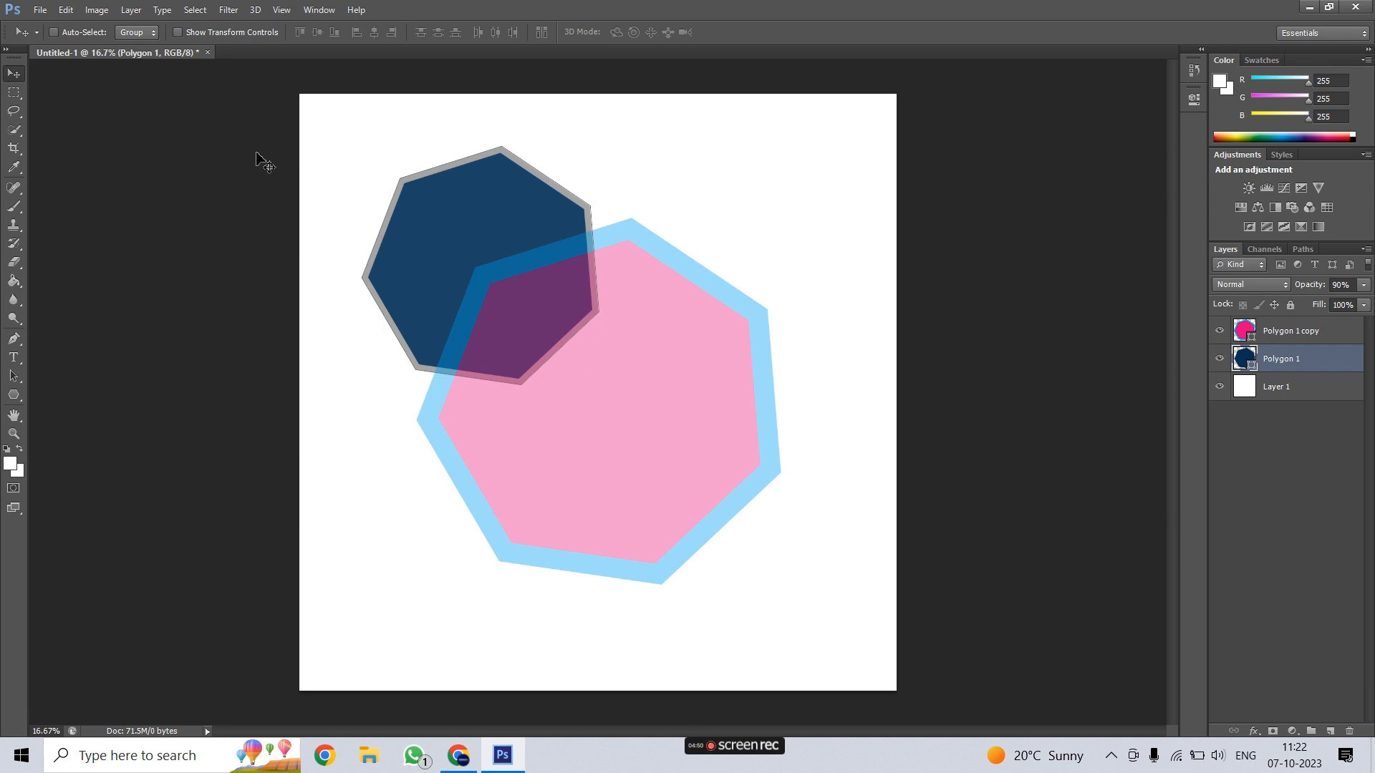
Step: Shrink the pink heptagon on the Polygon 1 copy layer proportionally to about 2349 px wide
left_click(14, 394)
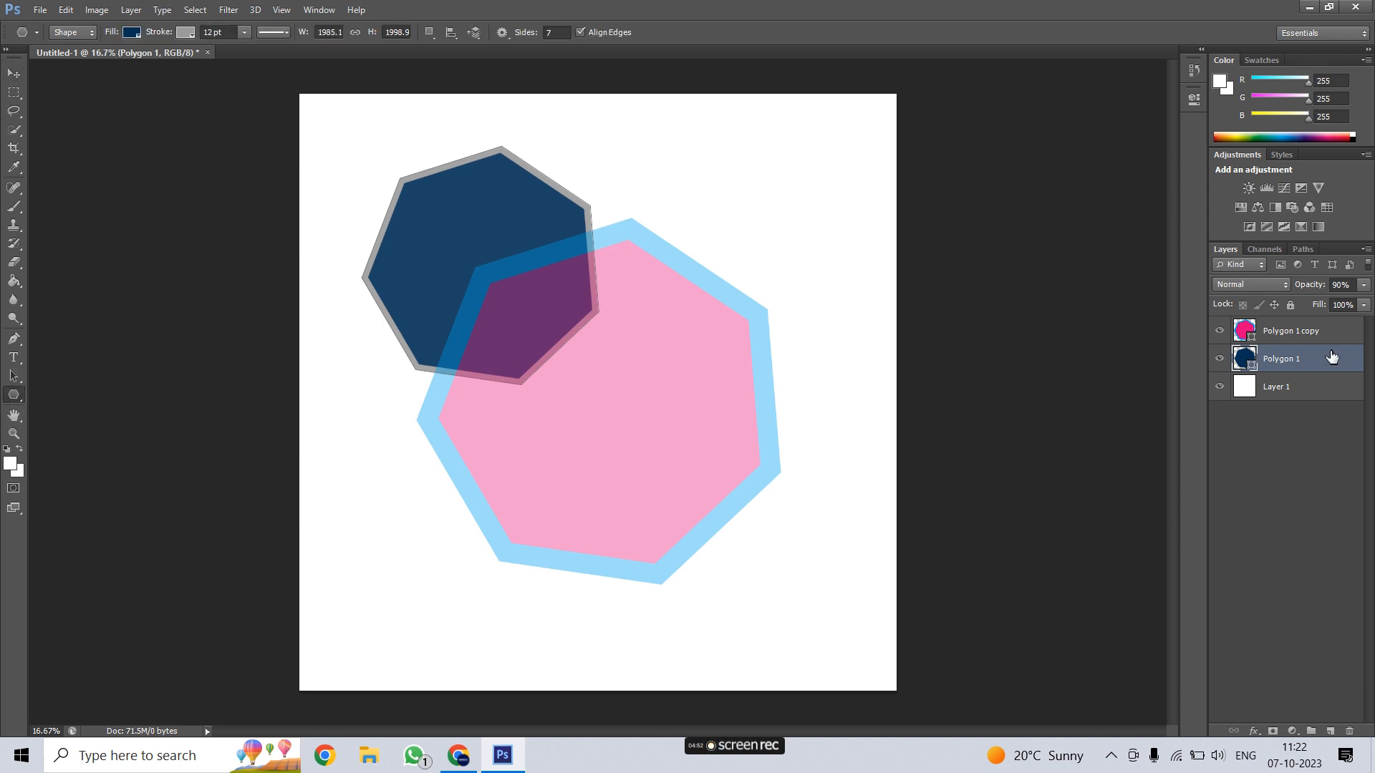
left_click(1311, 331)
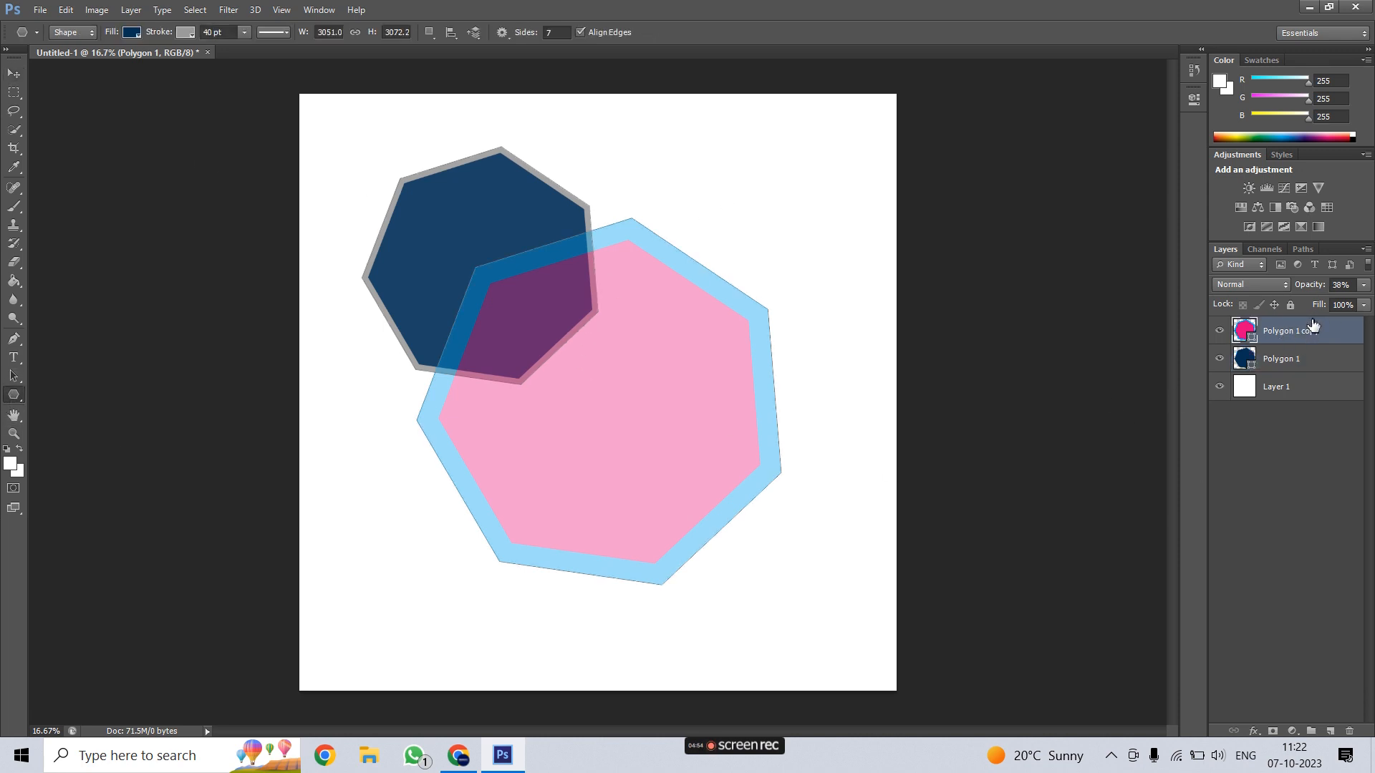
key("ctrl+t")
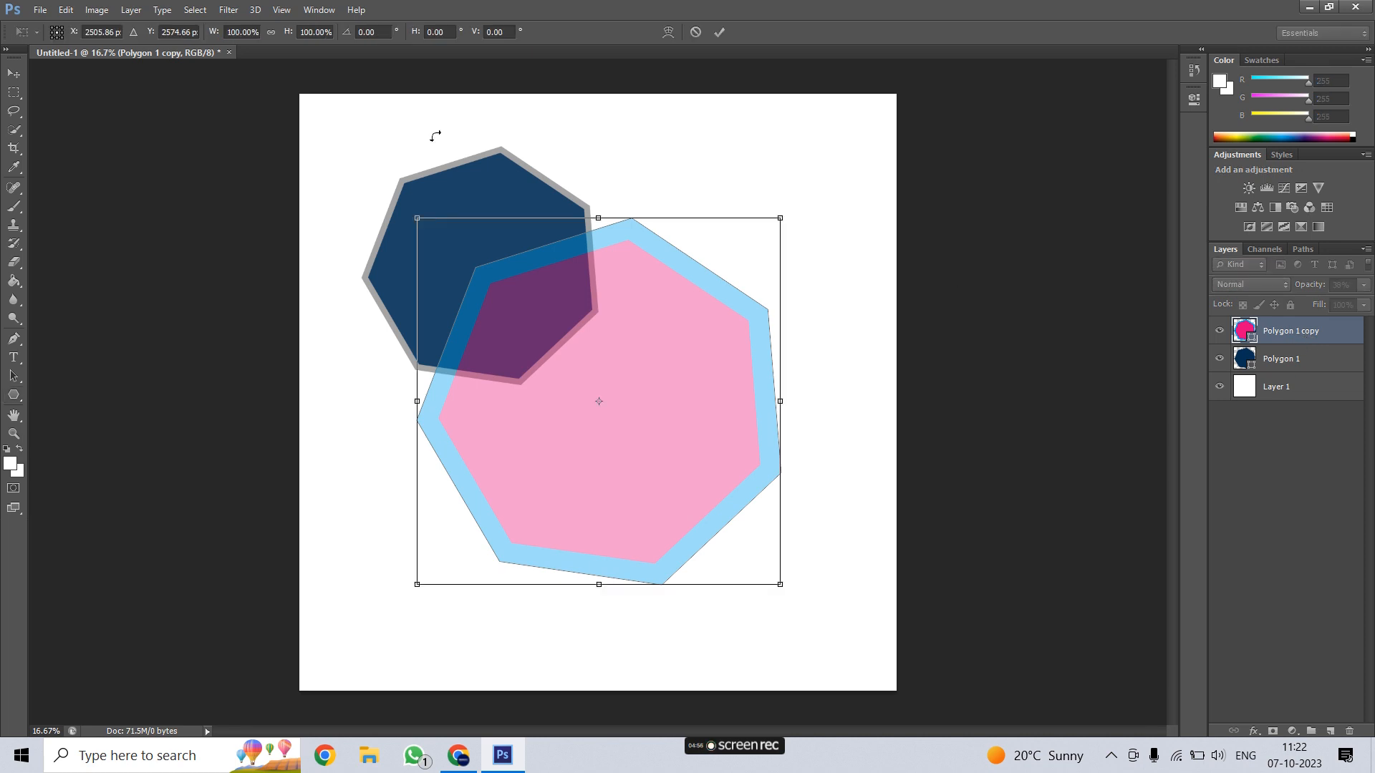
left_click_drag(217, 33, 201, 33)
left_click(719, 31)
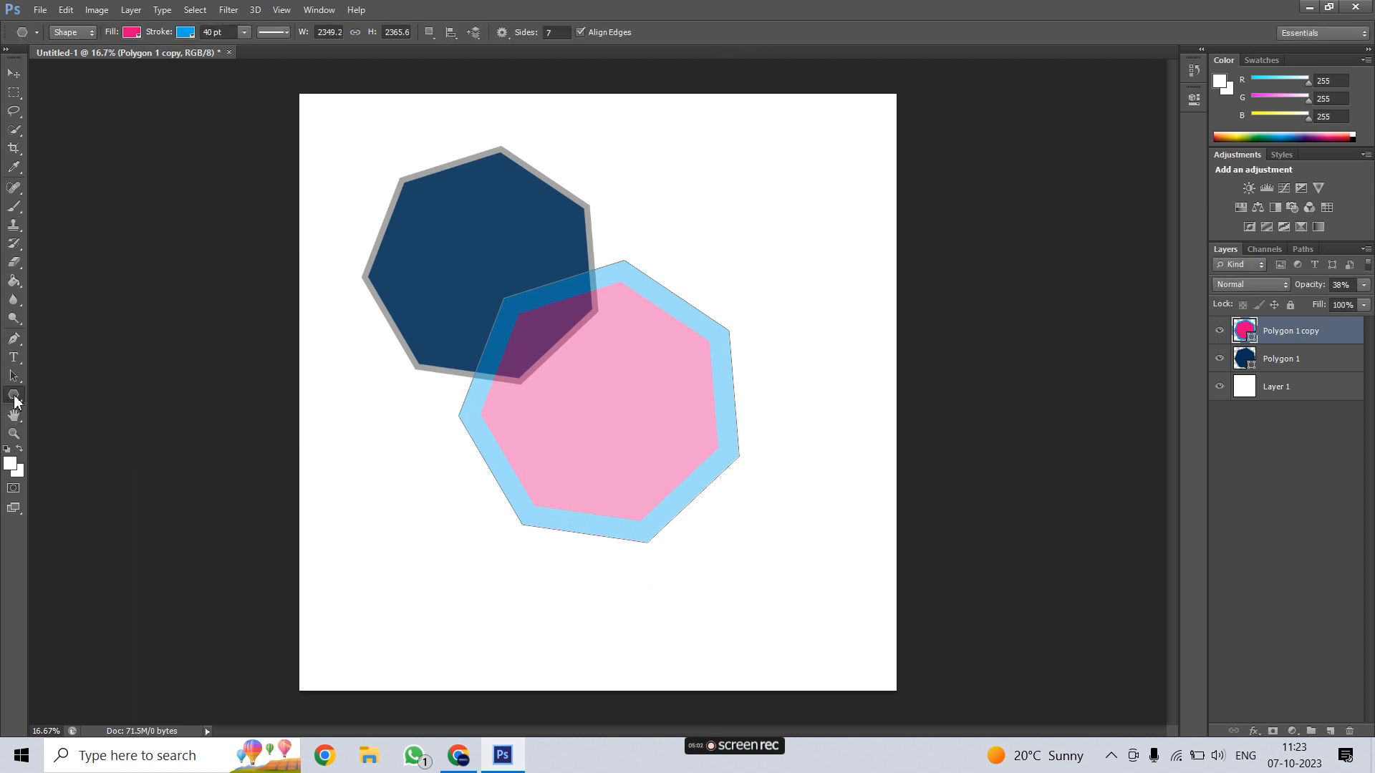
Step: Draw an 8-sided polygon about 1846 px wide and move it into the canvas's lower-right corner
left_click(559, 34)
left_click_drag(649, 148, 757, 190)
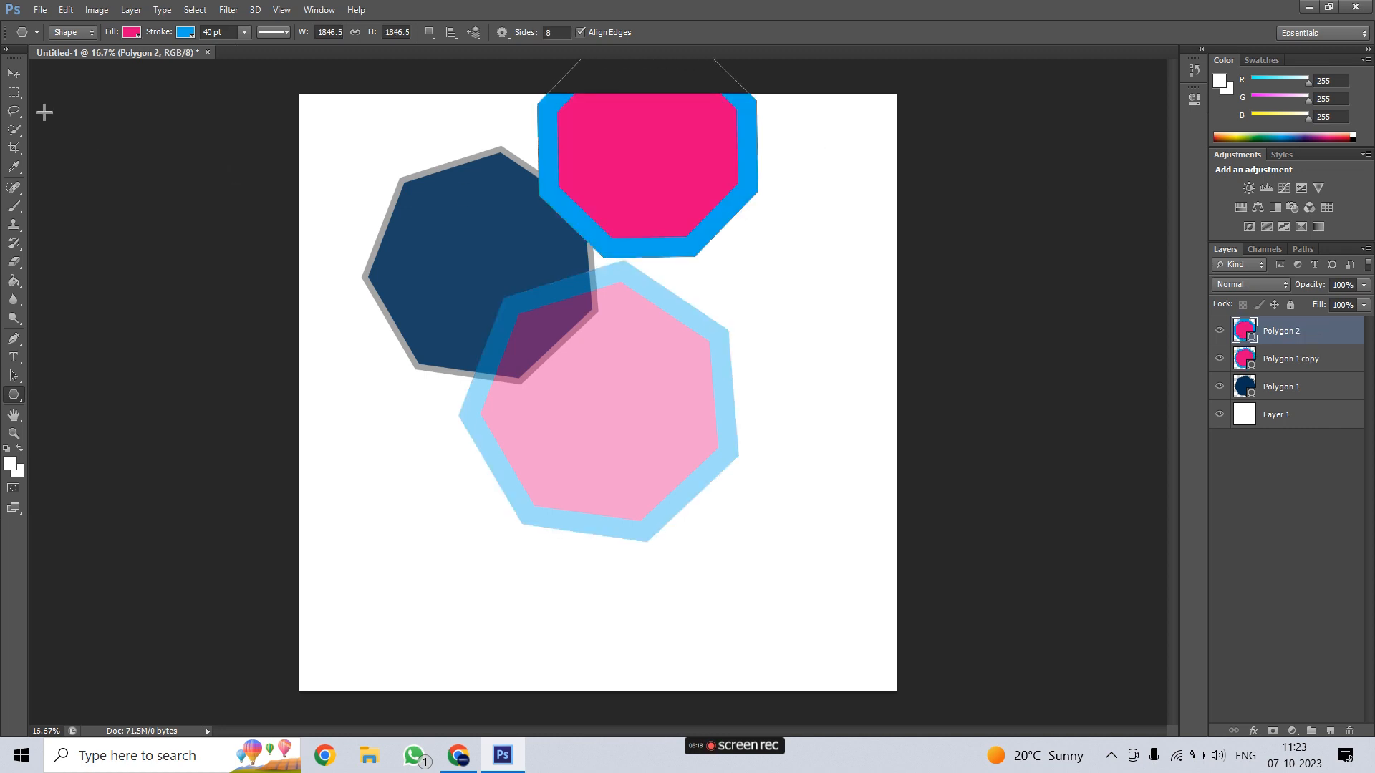
left_click(13, 73)
left_click_drag(612, 173, 712, 575)
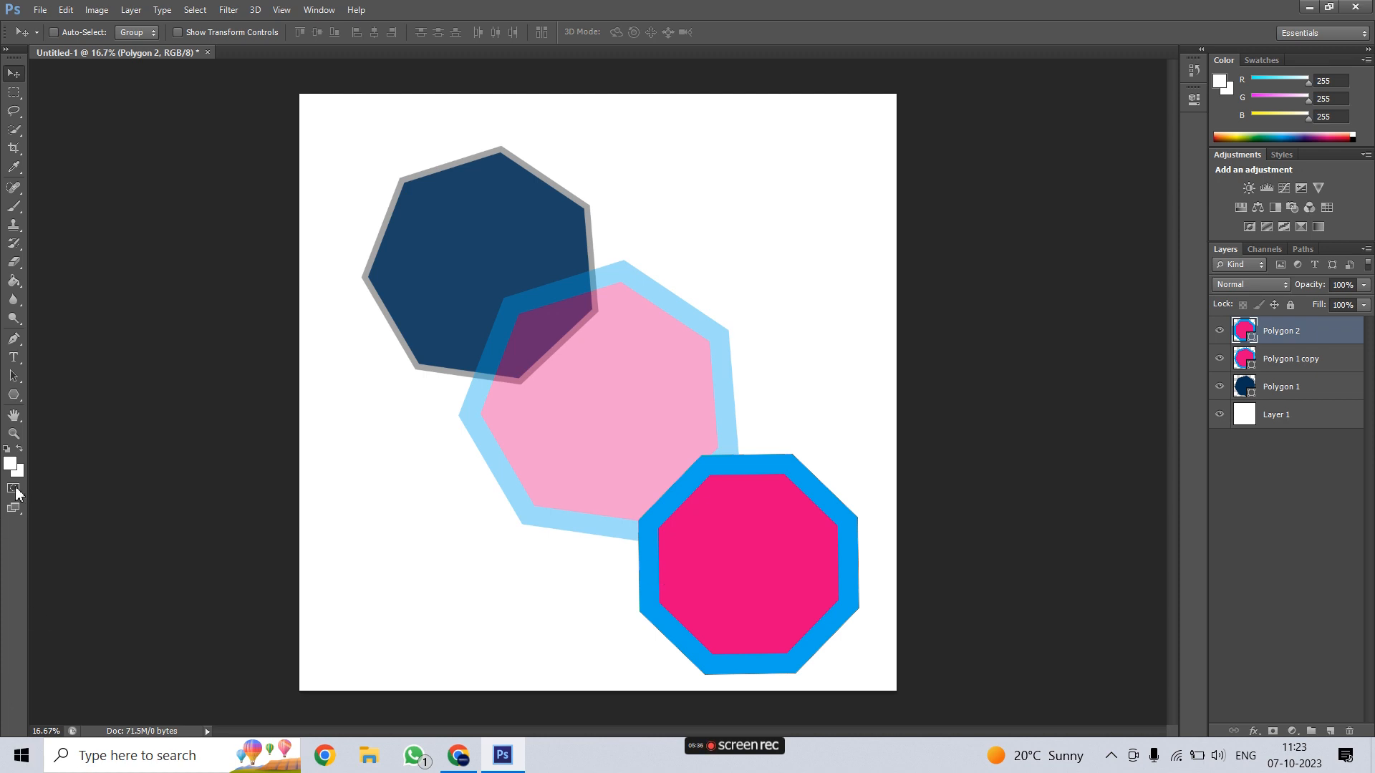
left_click(12, 396)
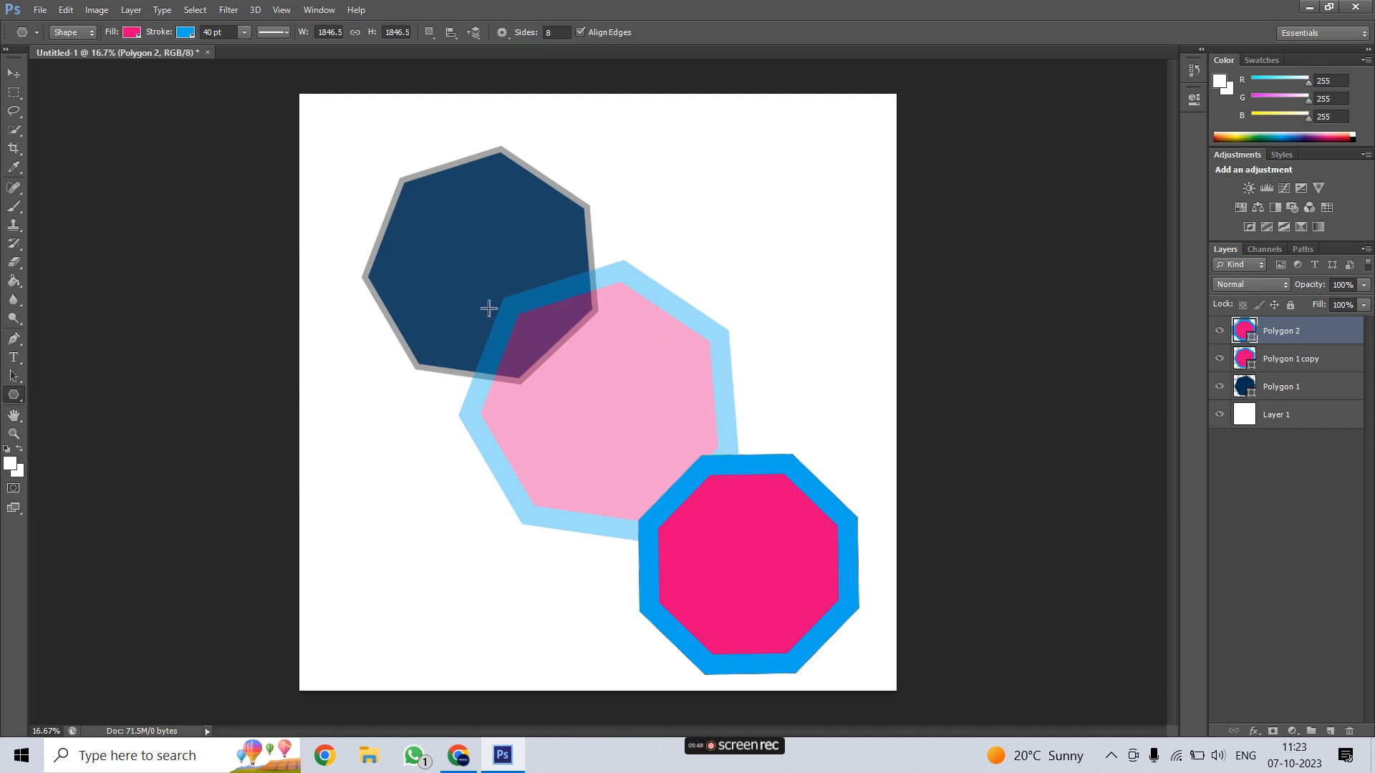
left_click(527, 36)
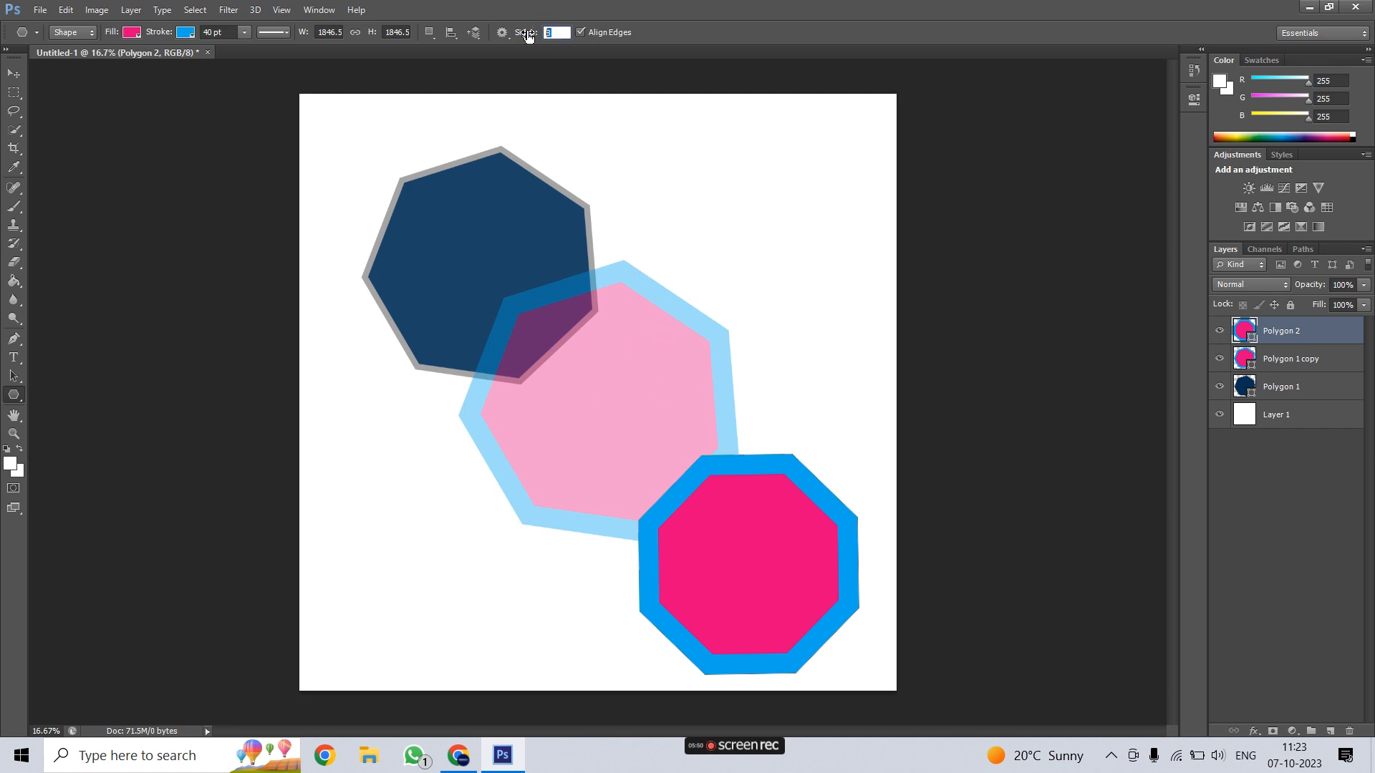
left_click(606, 256)
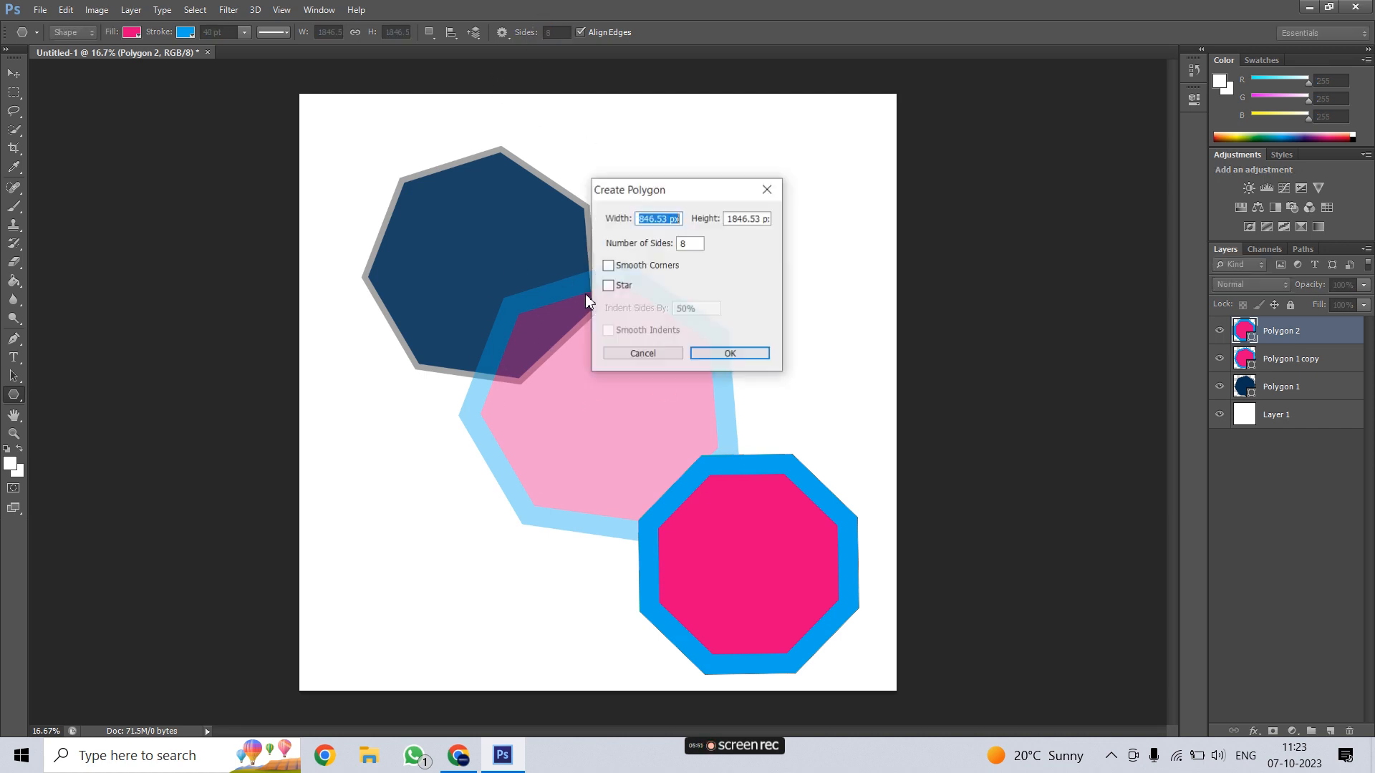
left_click(660, 353)
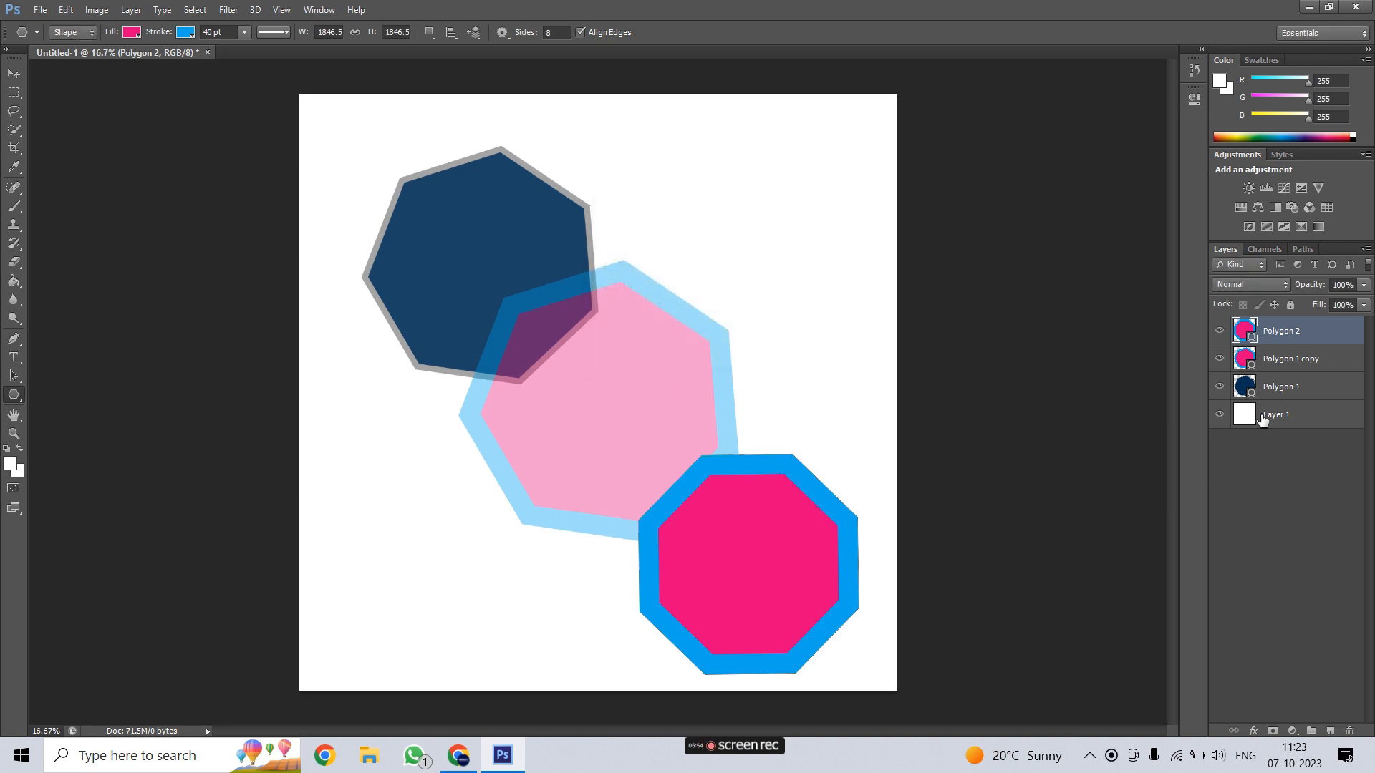
Step: Change the octagon's fill to black and its stroke to gray
left_click(132, 35)
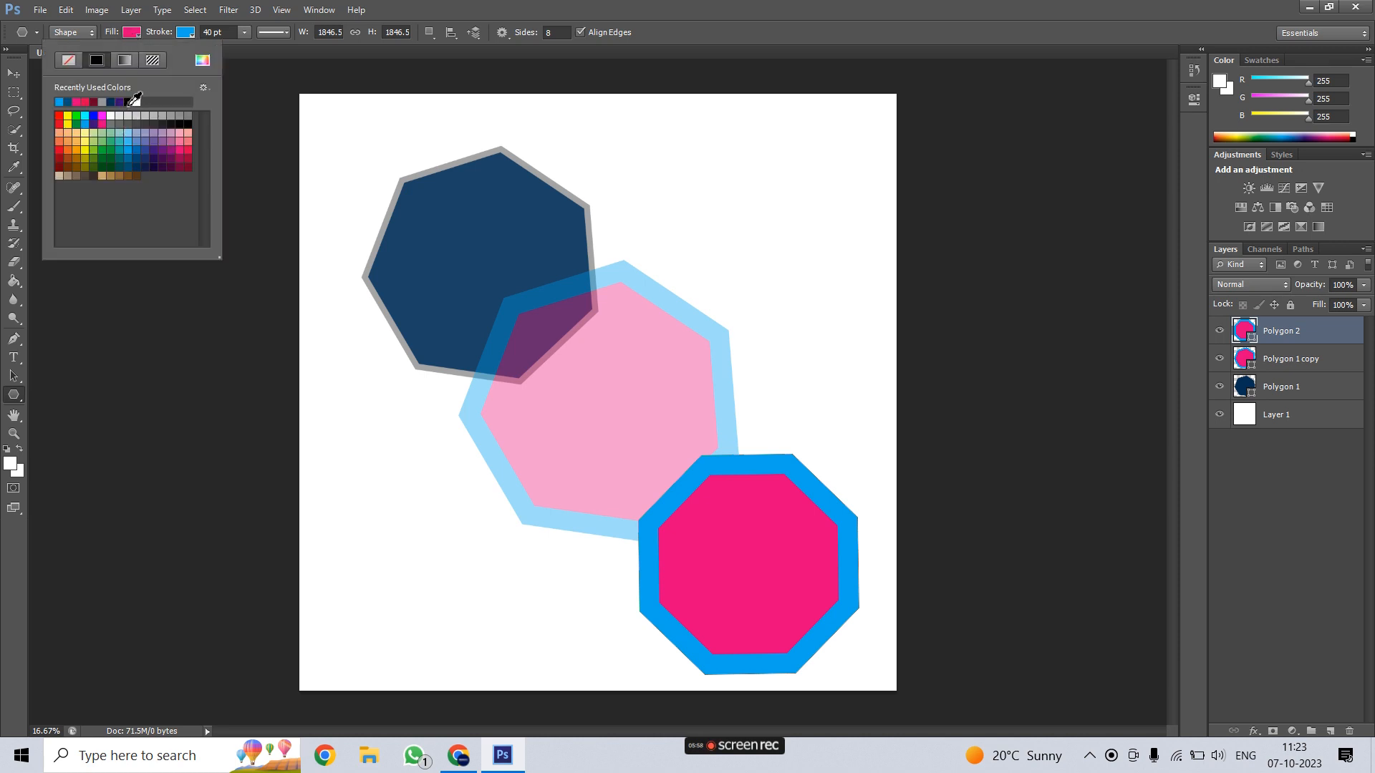
left_click(129, 103)
left_click(184, 33)
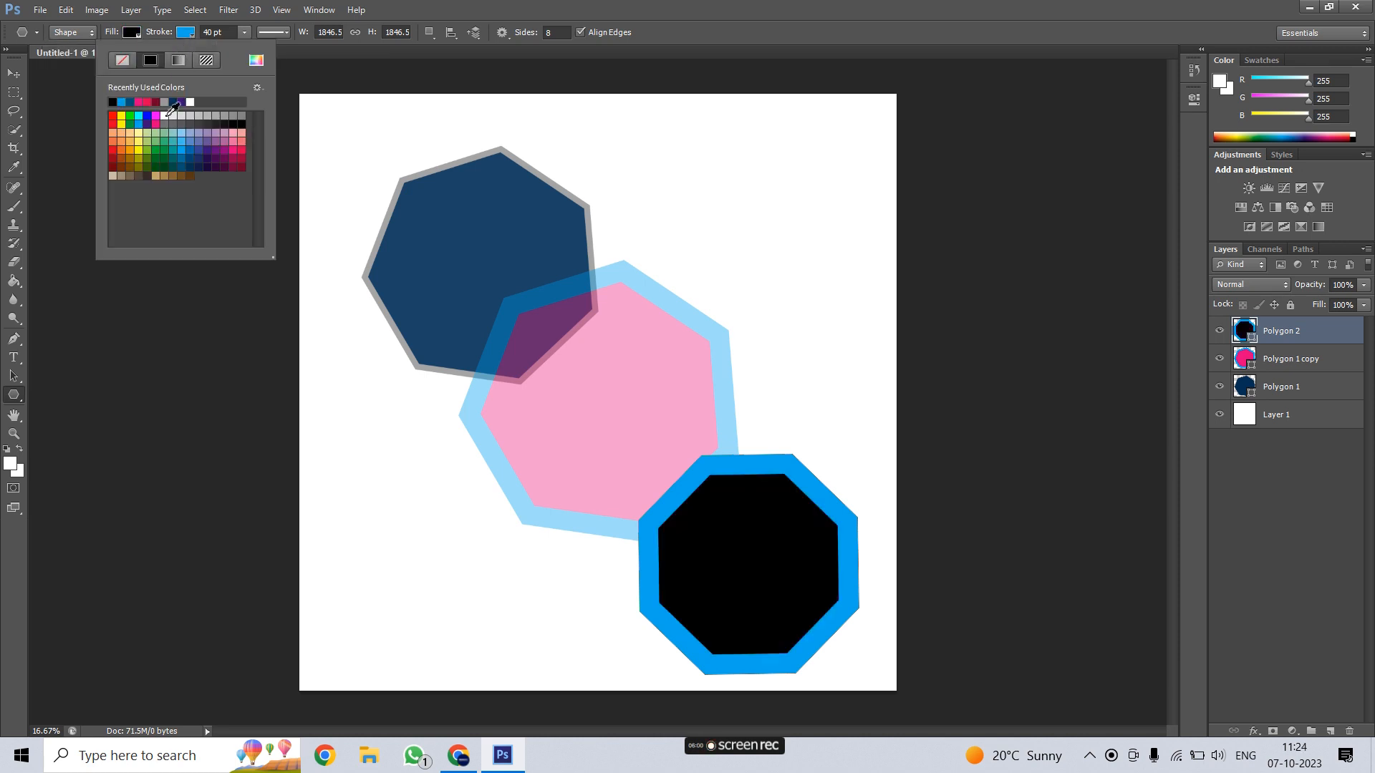
left_click(243, 116)
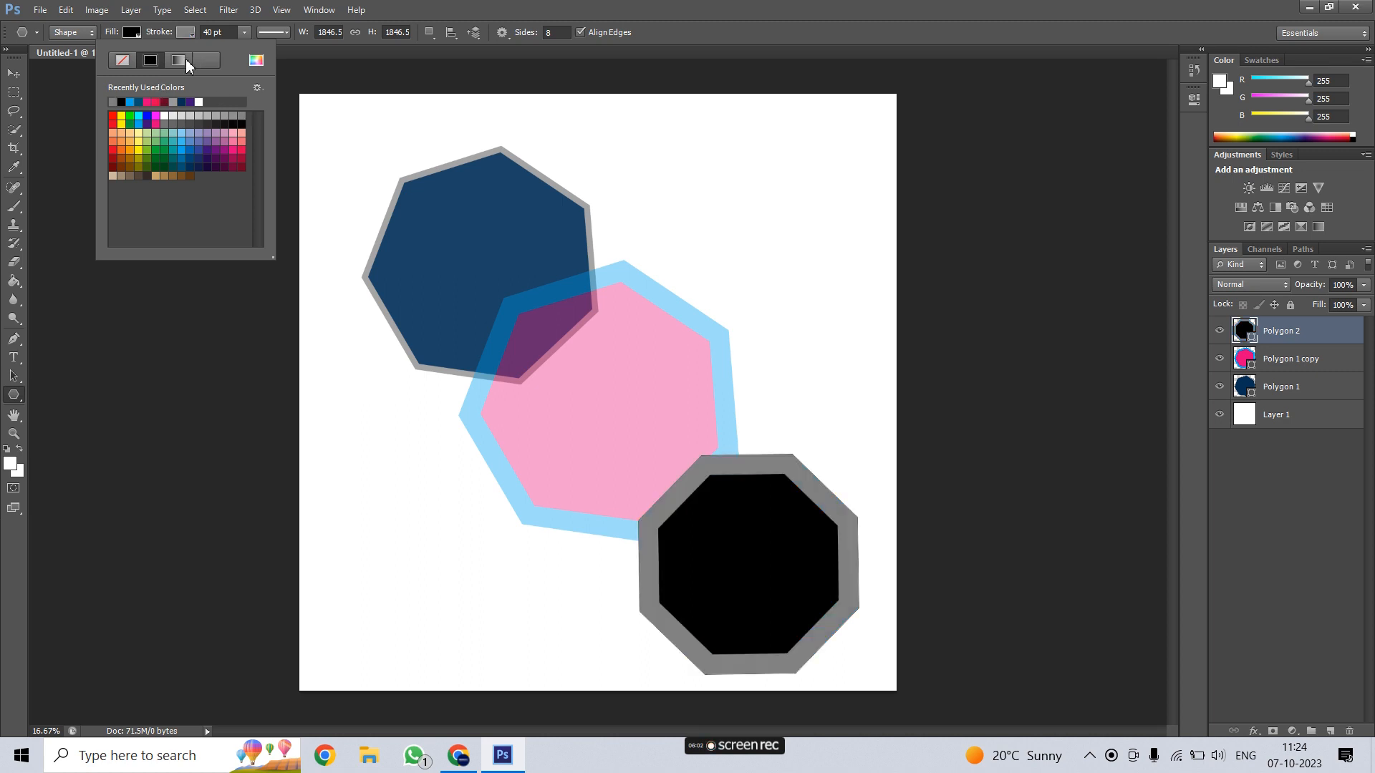
left_click(154, 37)
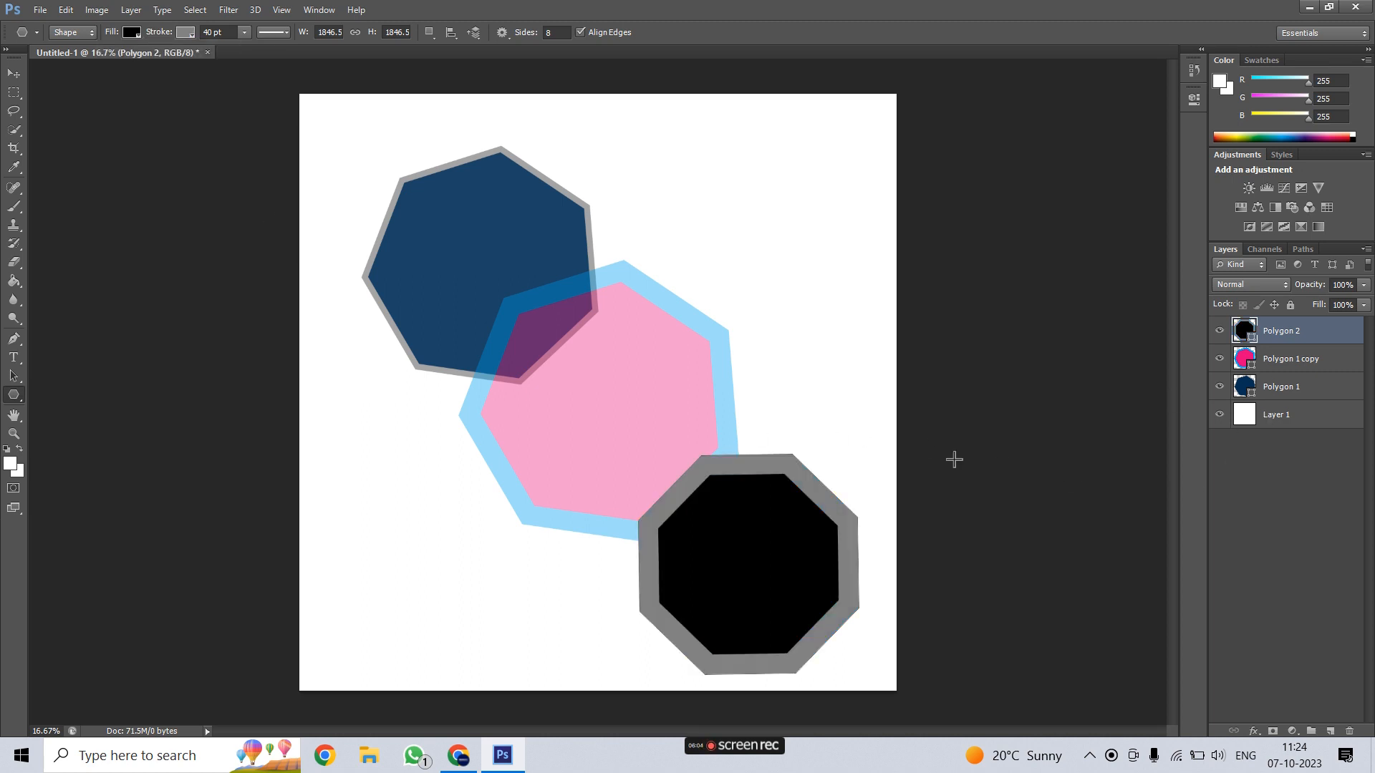
Step: Move the octagon to the canvas's upper-right area beside the dark blue heptagon and lower its layer opacity to 74%
left_click(14, 73)
left_click_drag(745, 595, 708, 296)
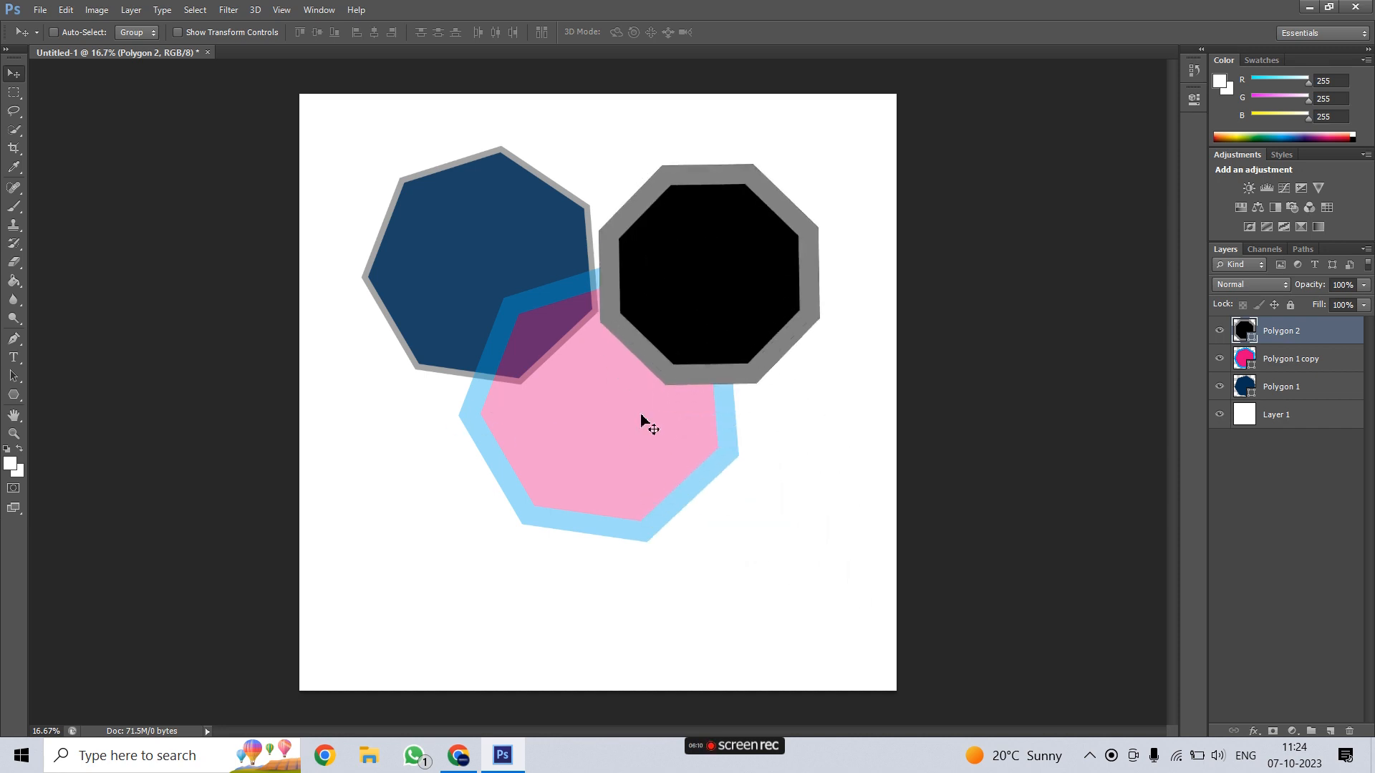
left_click_drag(1318, 289, 1300, 290)
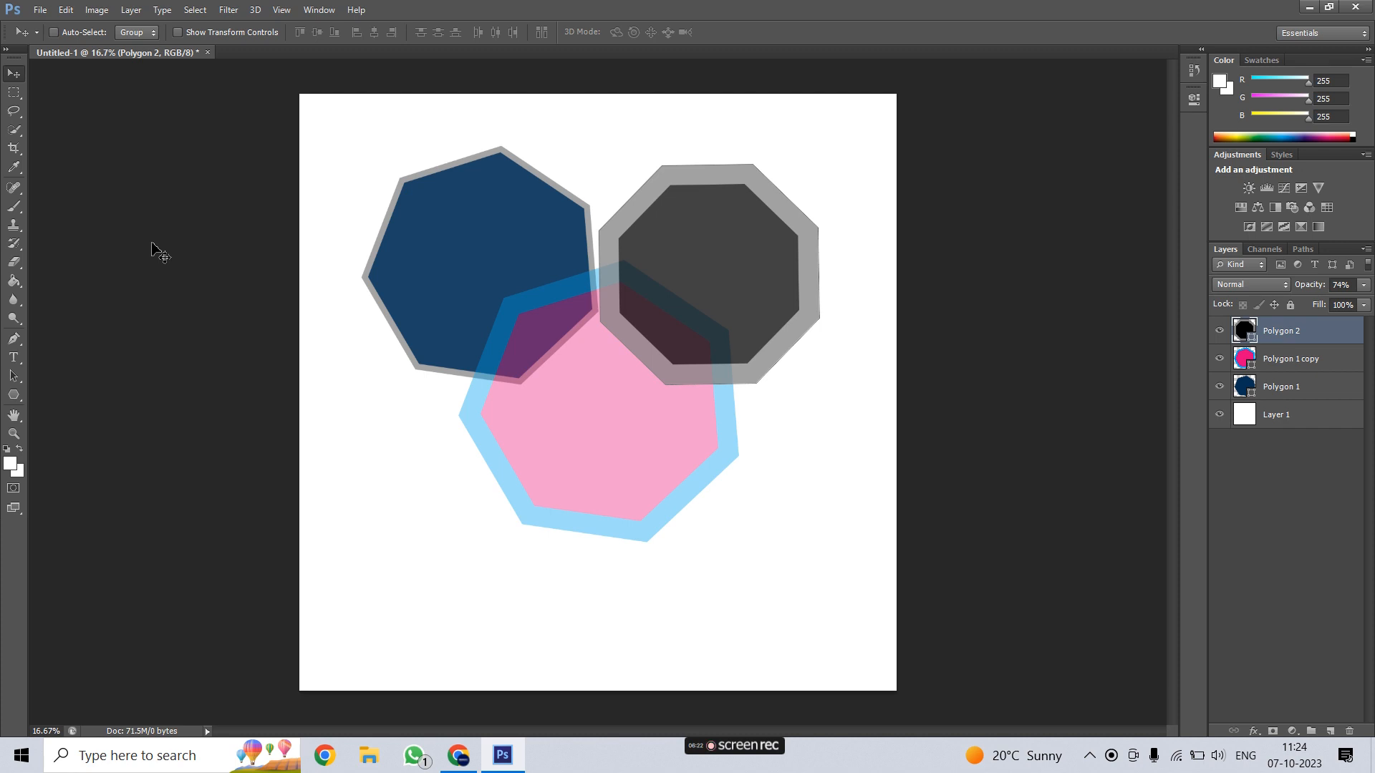
Step: Try a duplicate of the octagon over the pink heptagon's lower part, scaled proportionally to 91.03%, and delete that copy
key("ctrl+j")
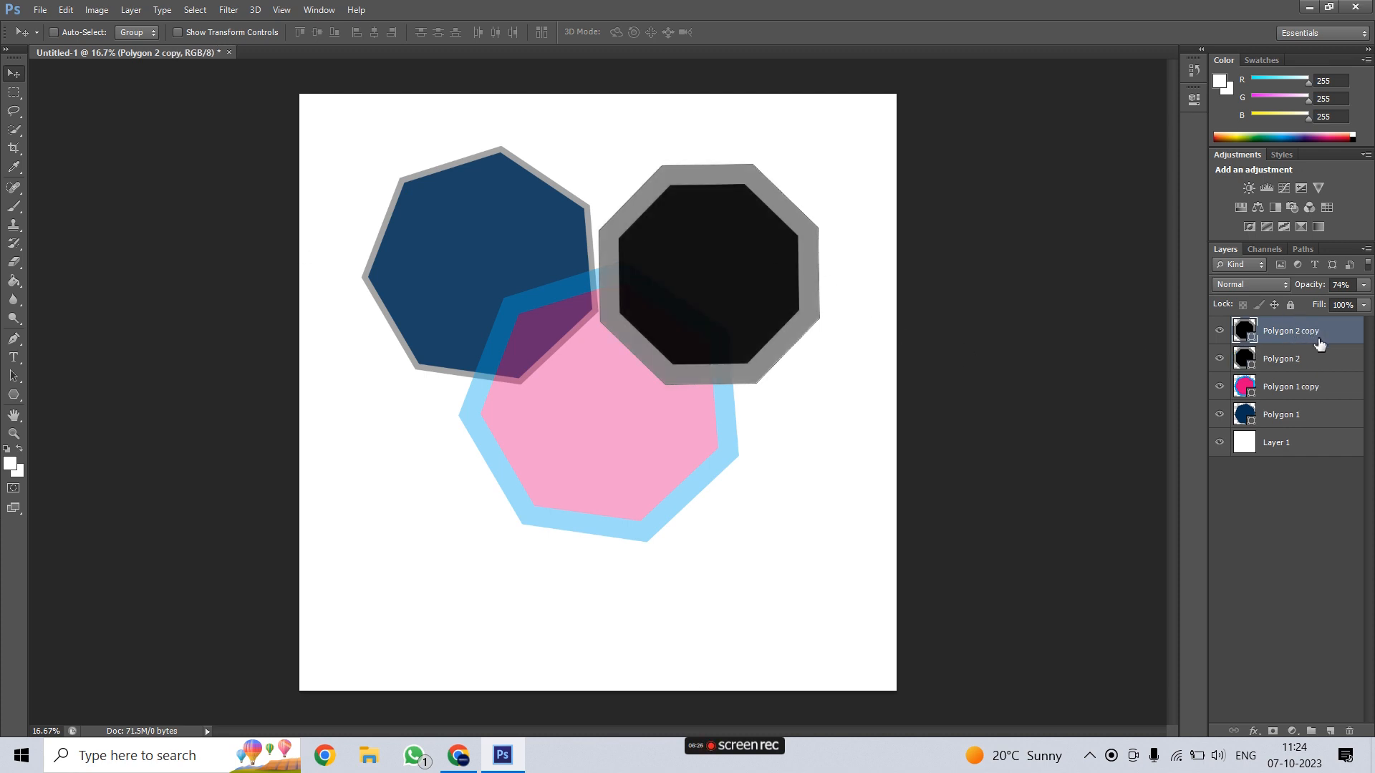
key("ctrl+t")
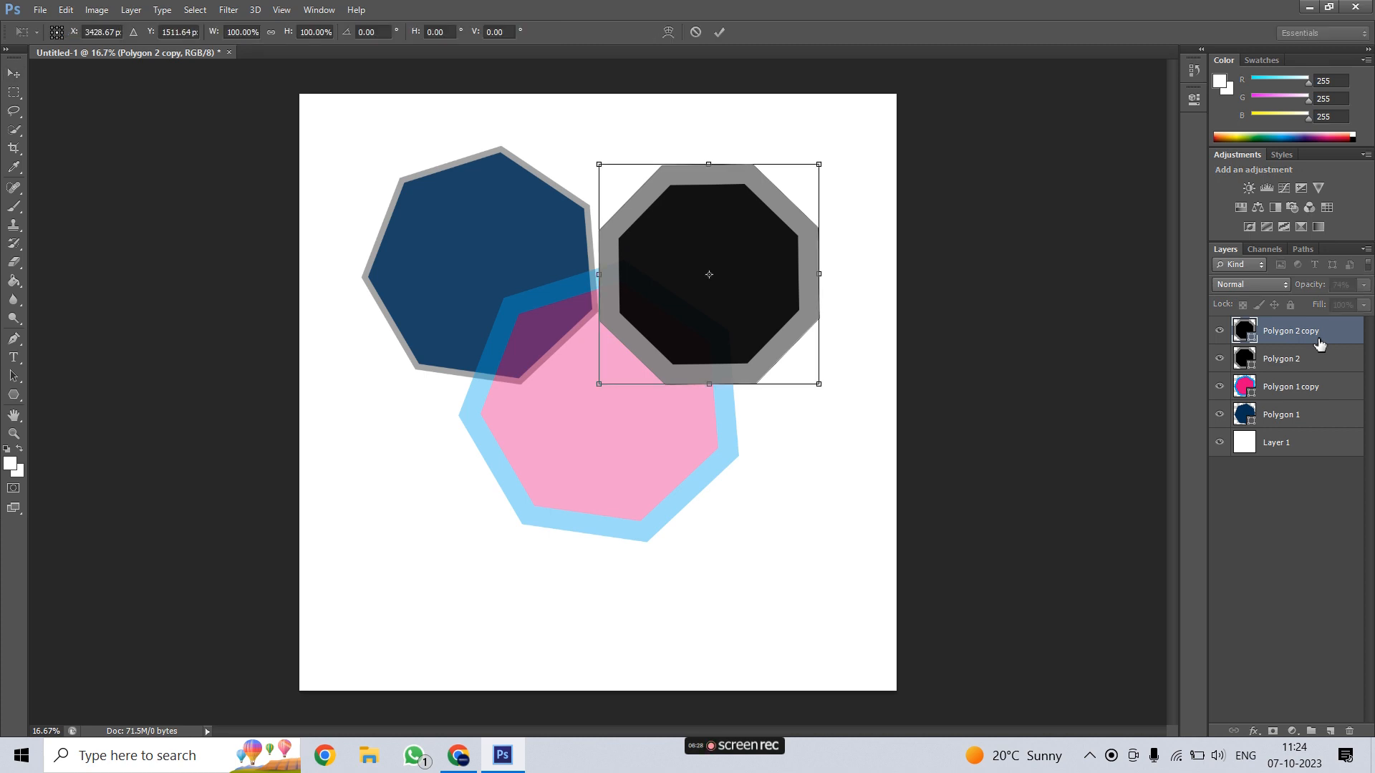
left_click_drag(672, 253, 584, 456)
left_click(271, 33)
left_click_drag(215, 33, 171, 36)
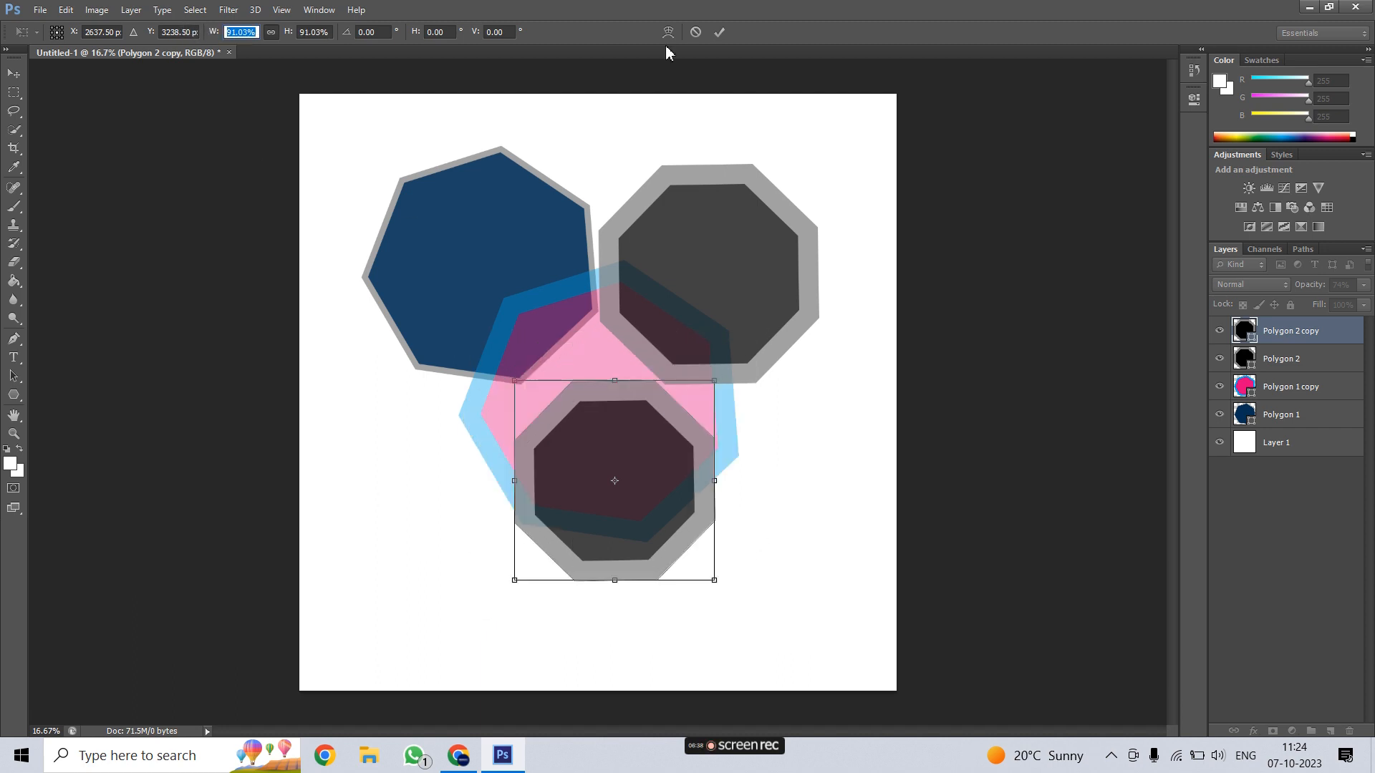
left_click(720, 31)
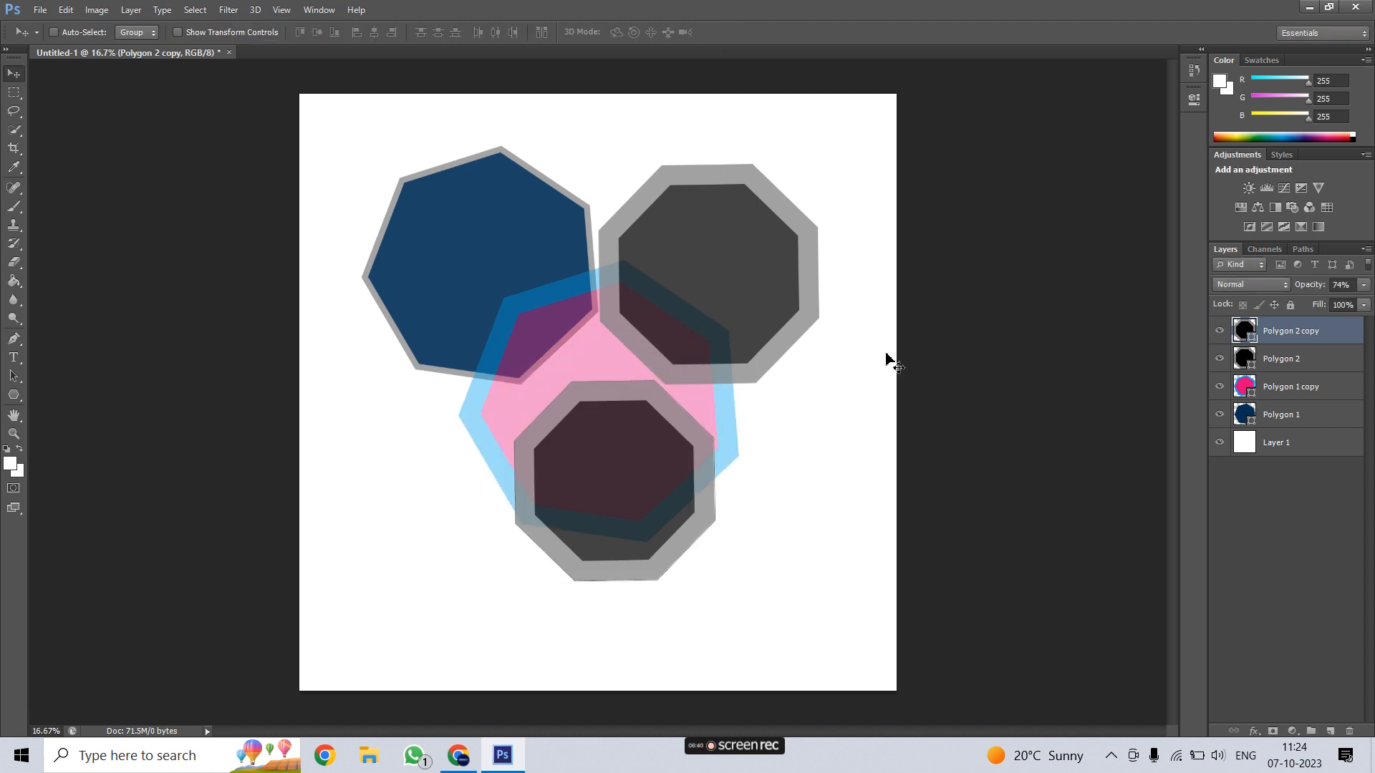
key("Delete")
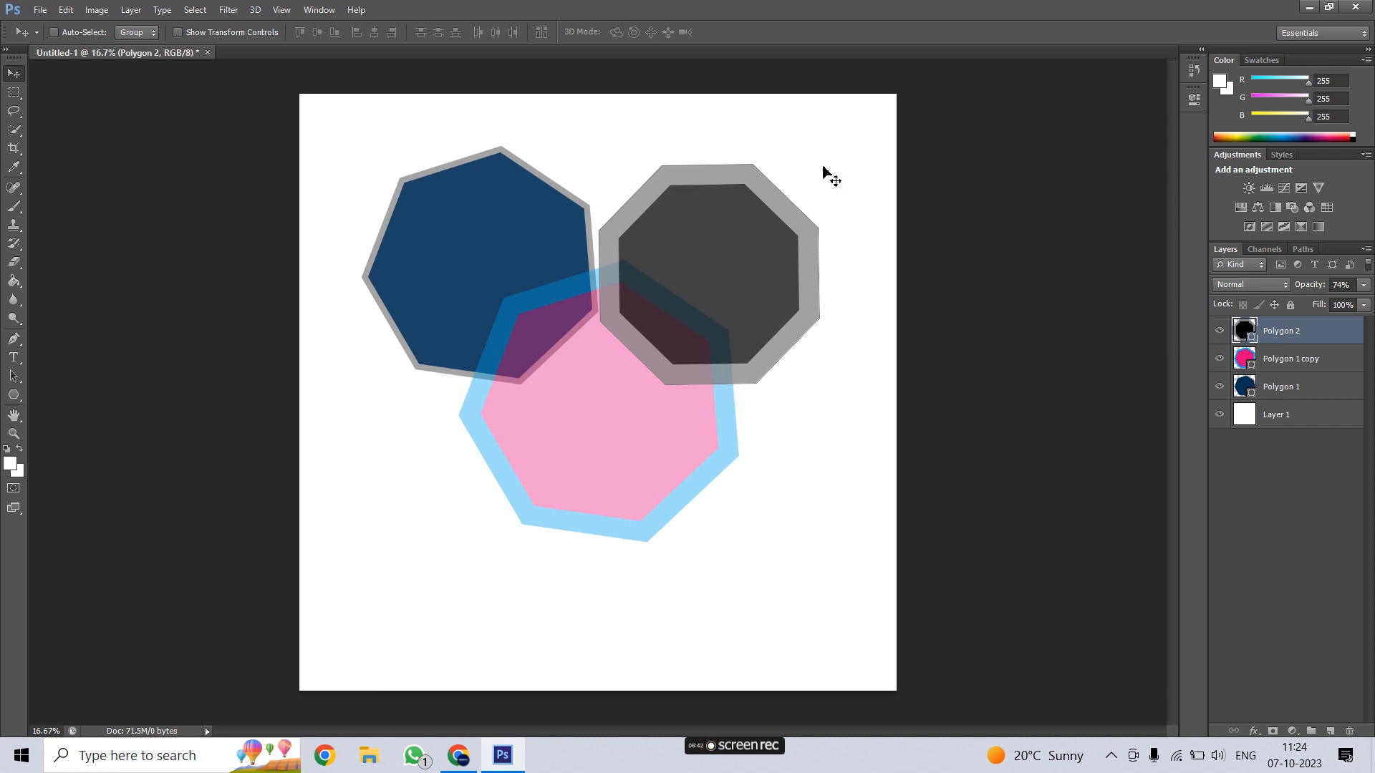
Step: Duplicate the black octagon, scale the copy to 57.19% width and 129.27% height, and place it in the canvas's lower-right area
left_click(14, 396)
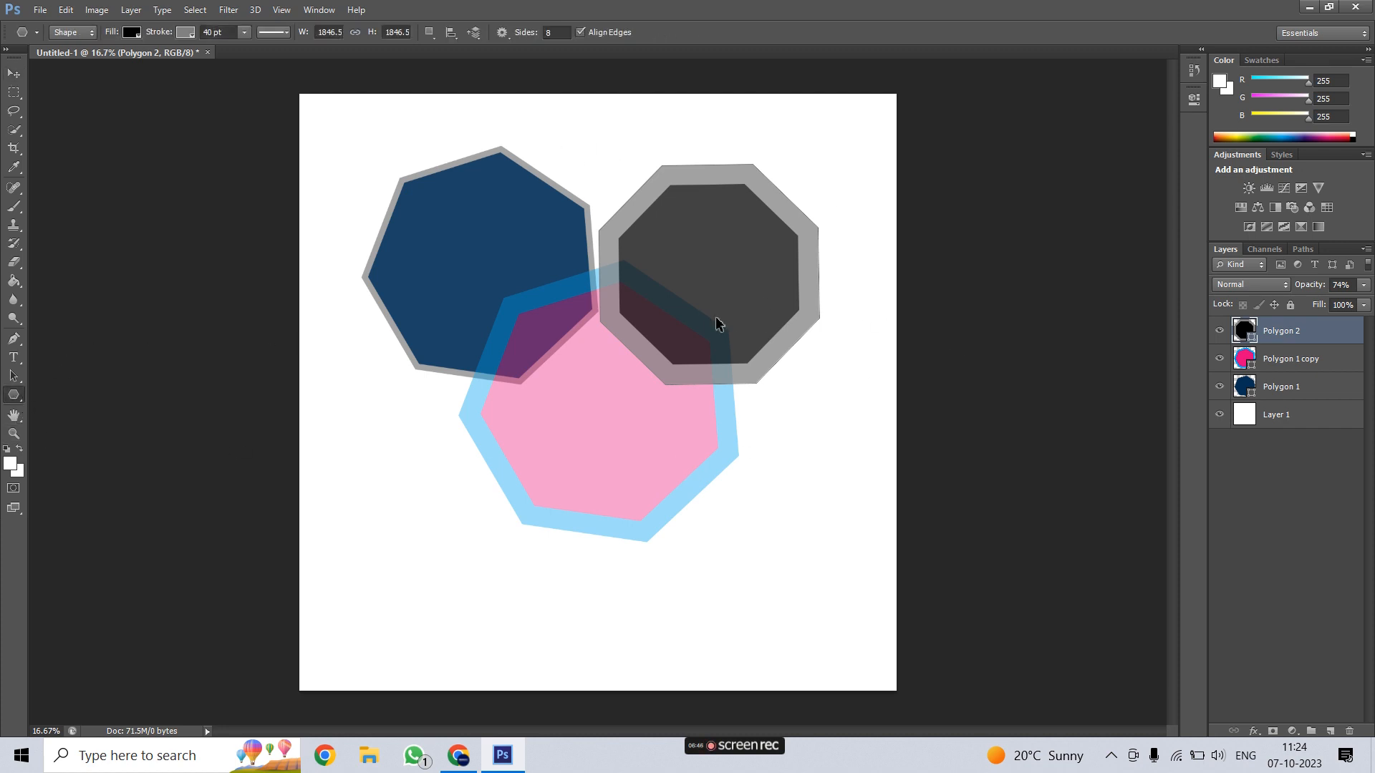
key("ctrl+alt+t")
left_click_drag(713, 324, 475, 505)
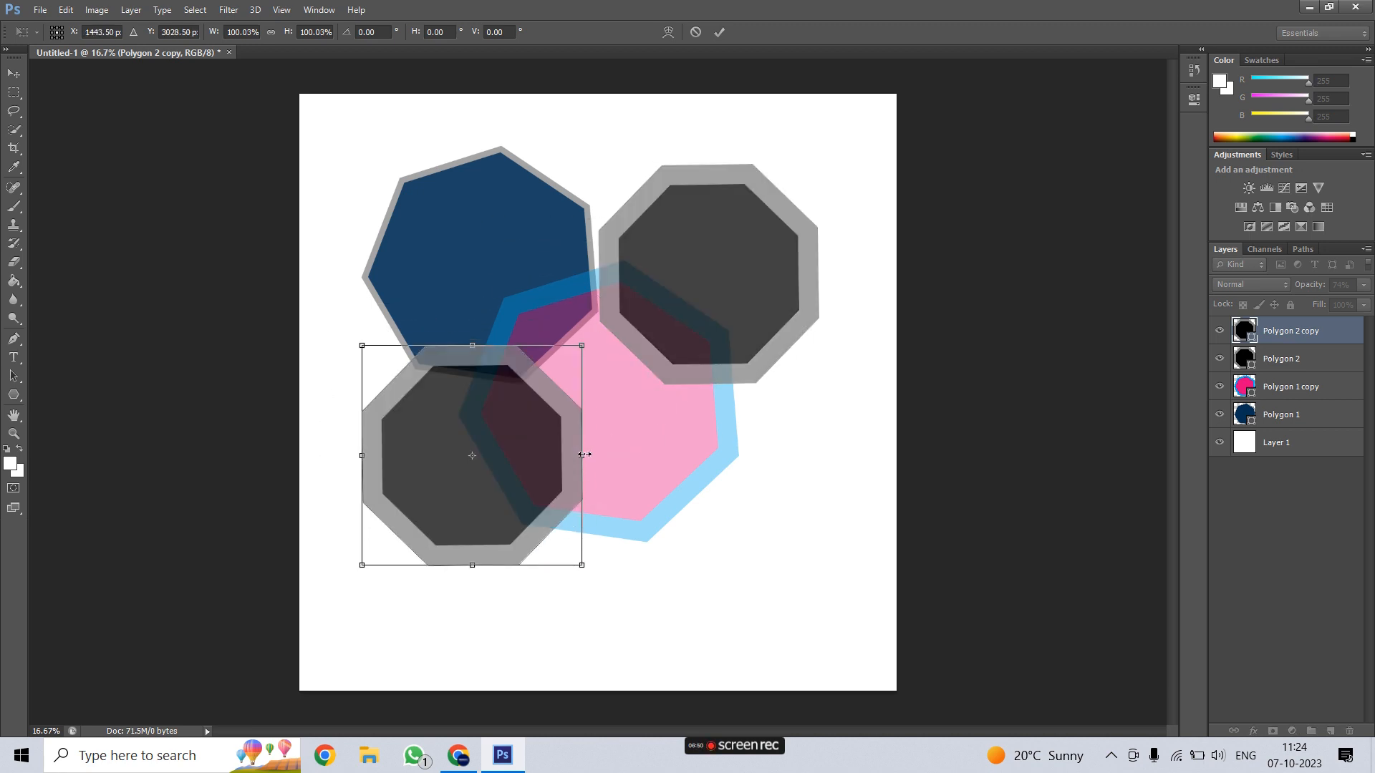
left_click_drag(582, 457, 474, 497)
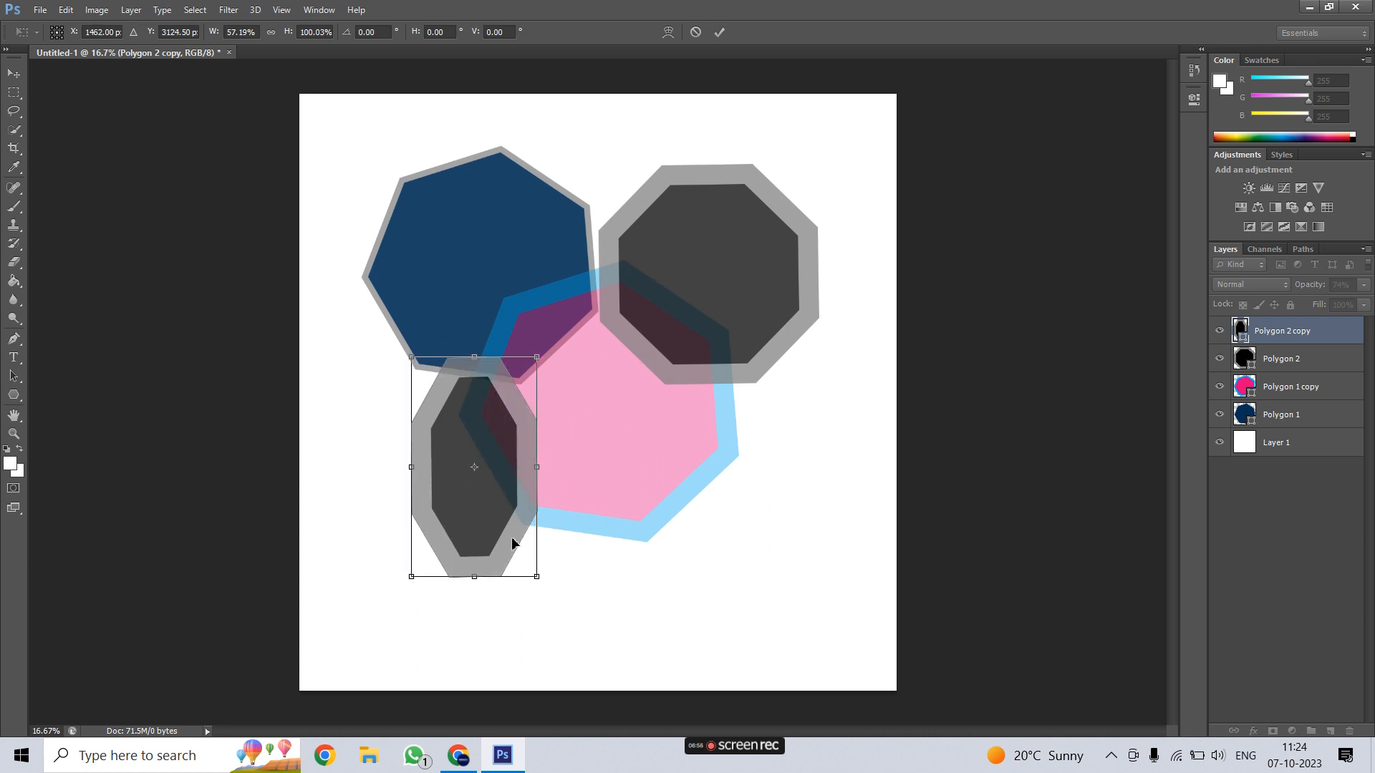
left_click_drag(479, 578, 475, 642)
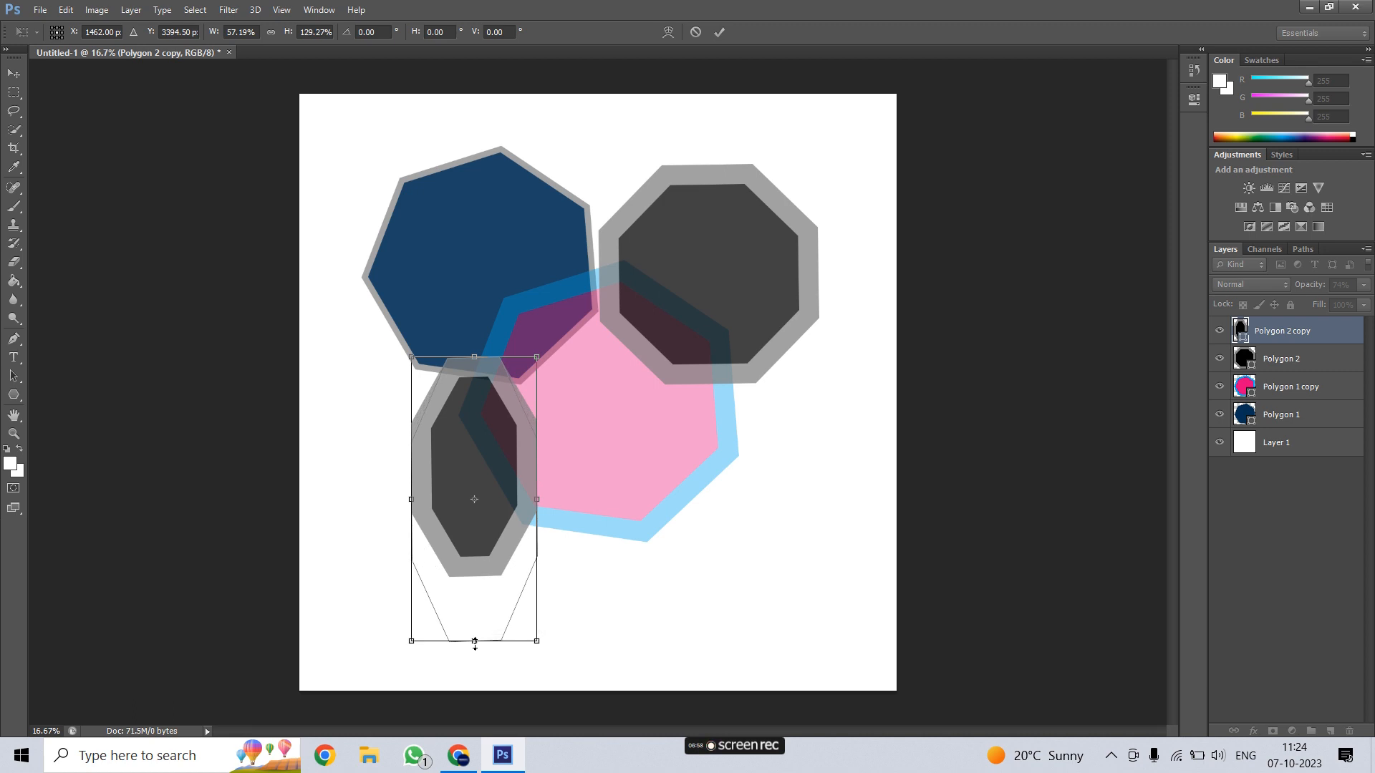
left_click_drag(473, 527, 810, 552)
left_click(719, 32)
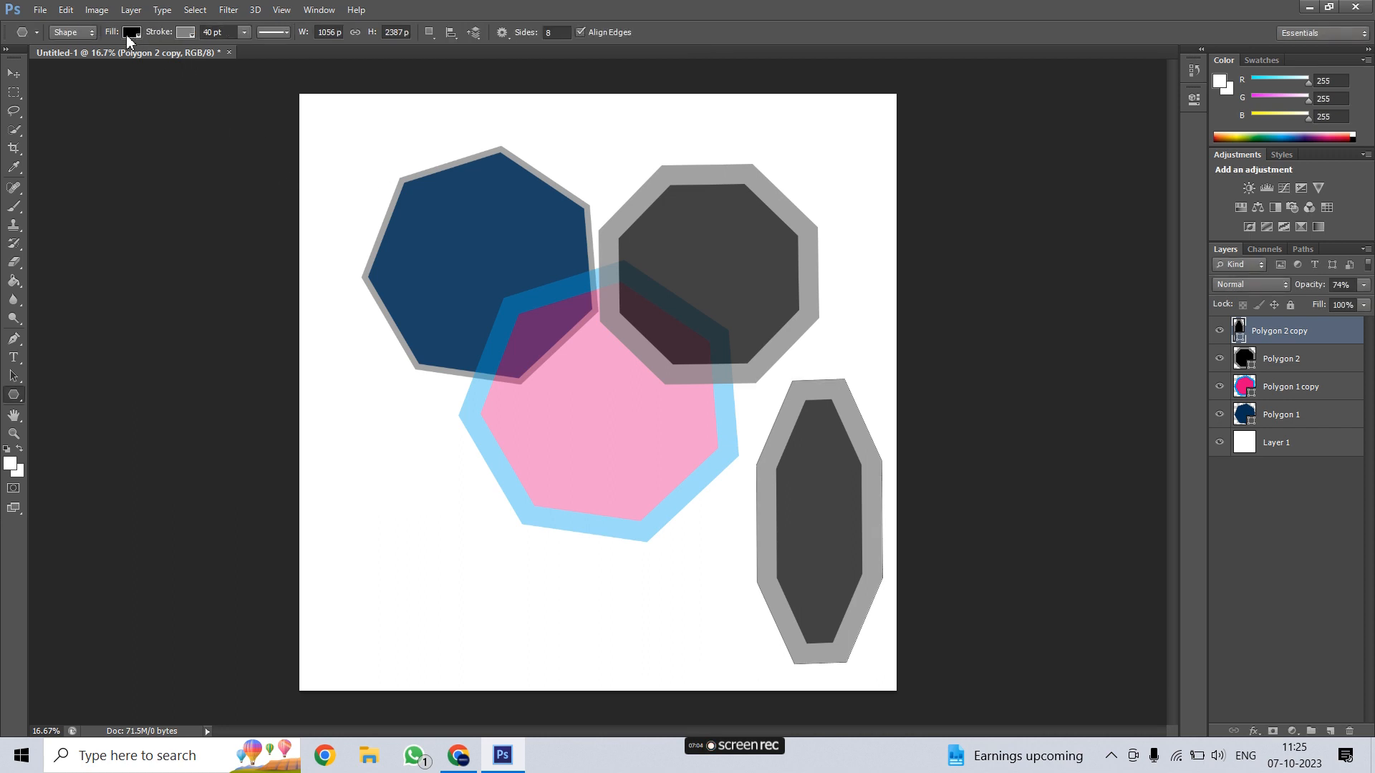
Step: Give the elongated octagon a brown fill and a darker brown stroke of 19 pt
left_click(128, 33)
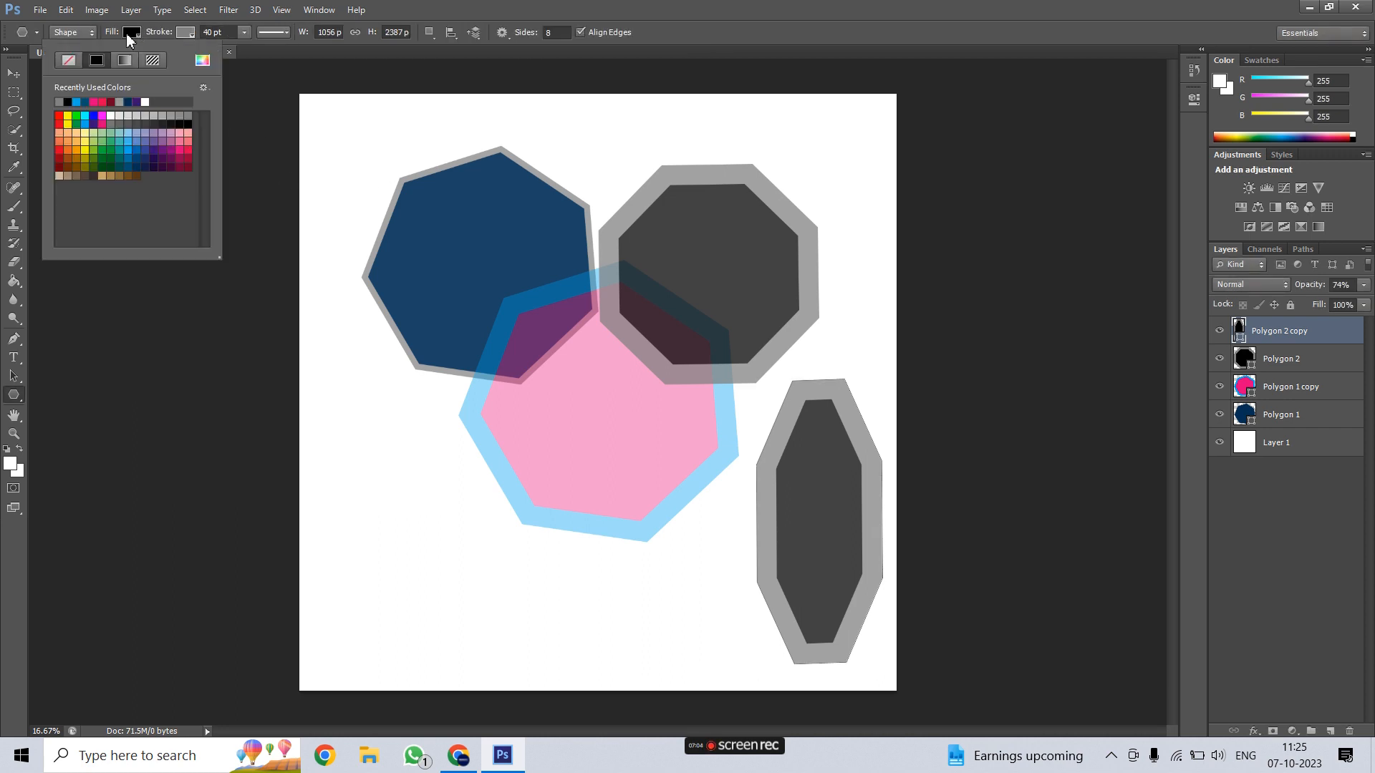
left_click(112, 177)
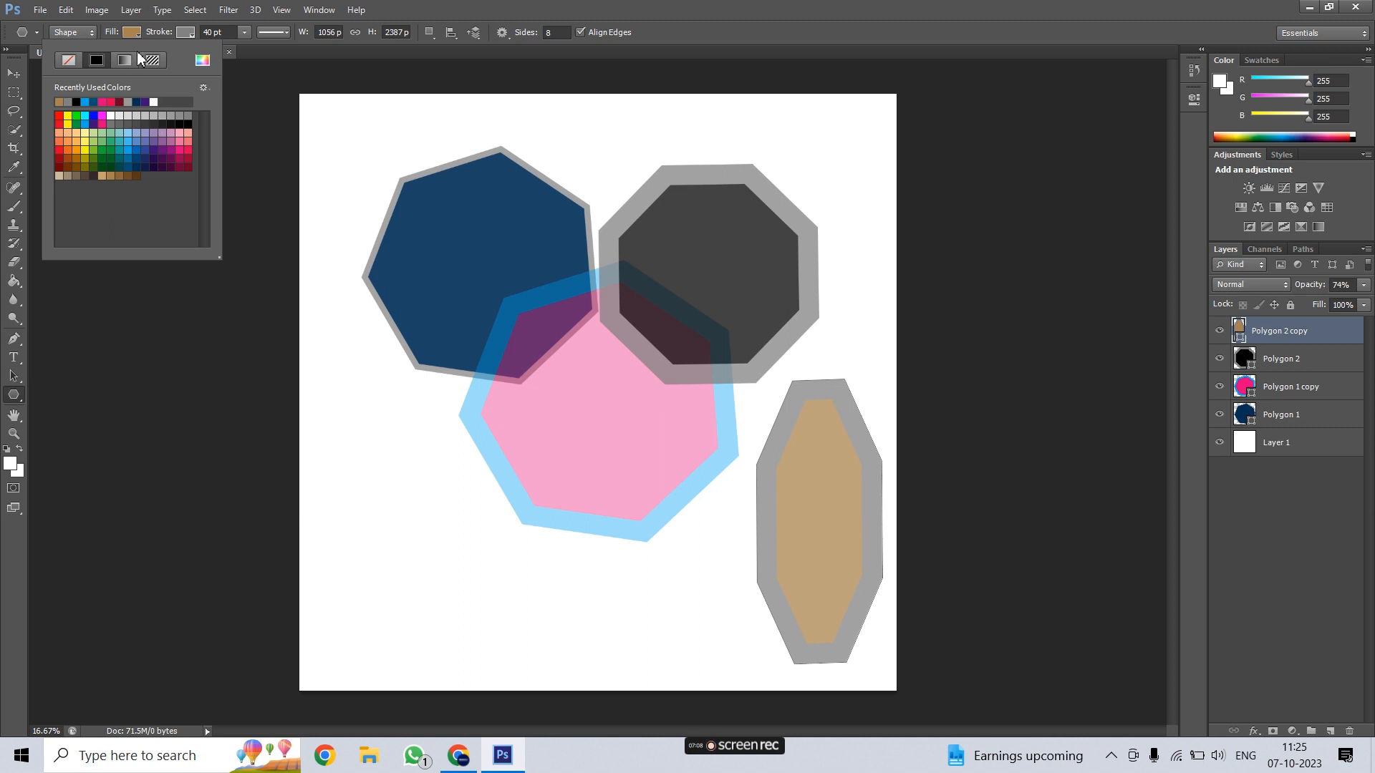
left_click(135, 175)
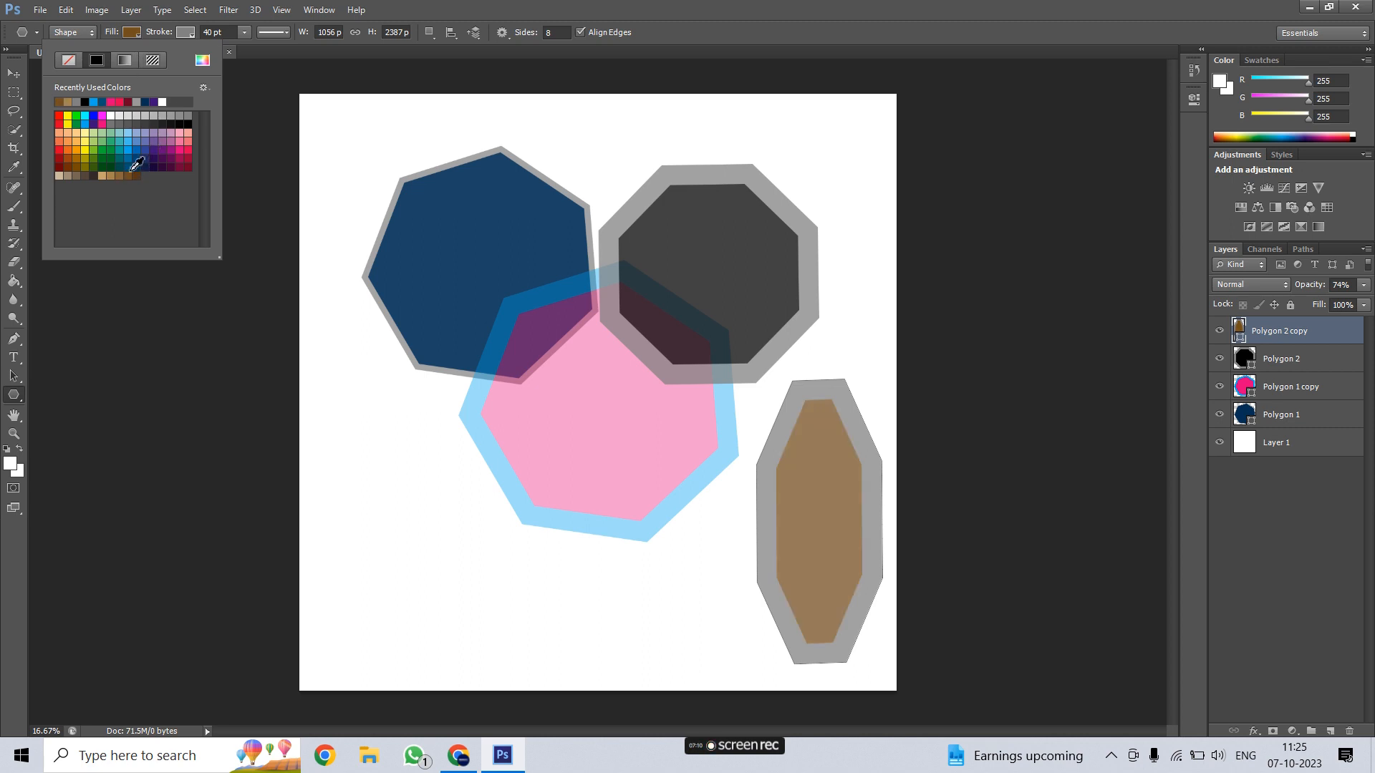
left_click(182, 32)
left_click(182, 32)
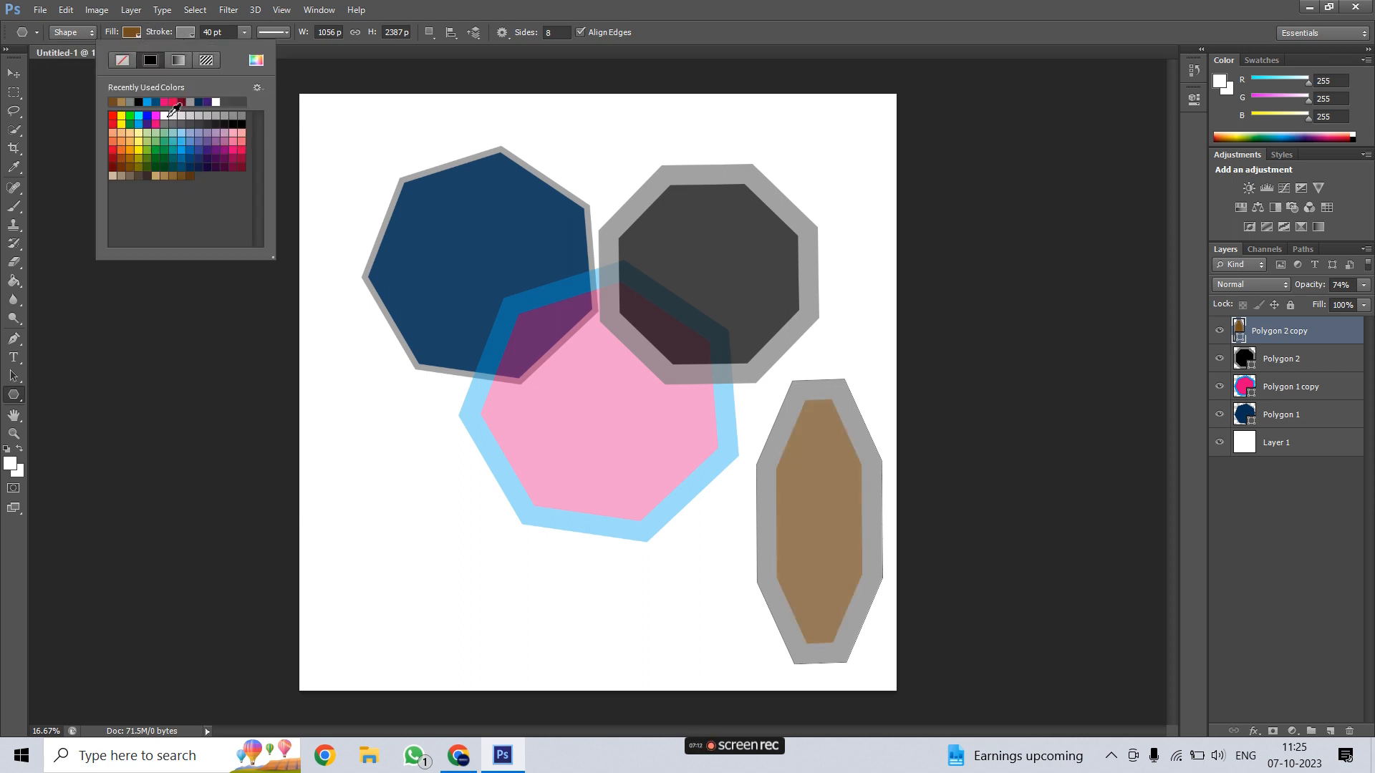
left_click(191, 176)
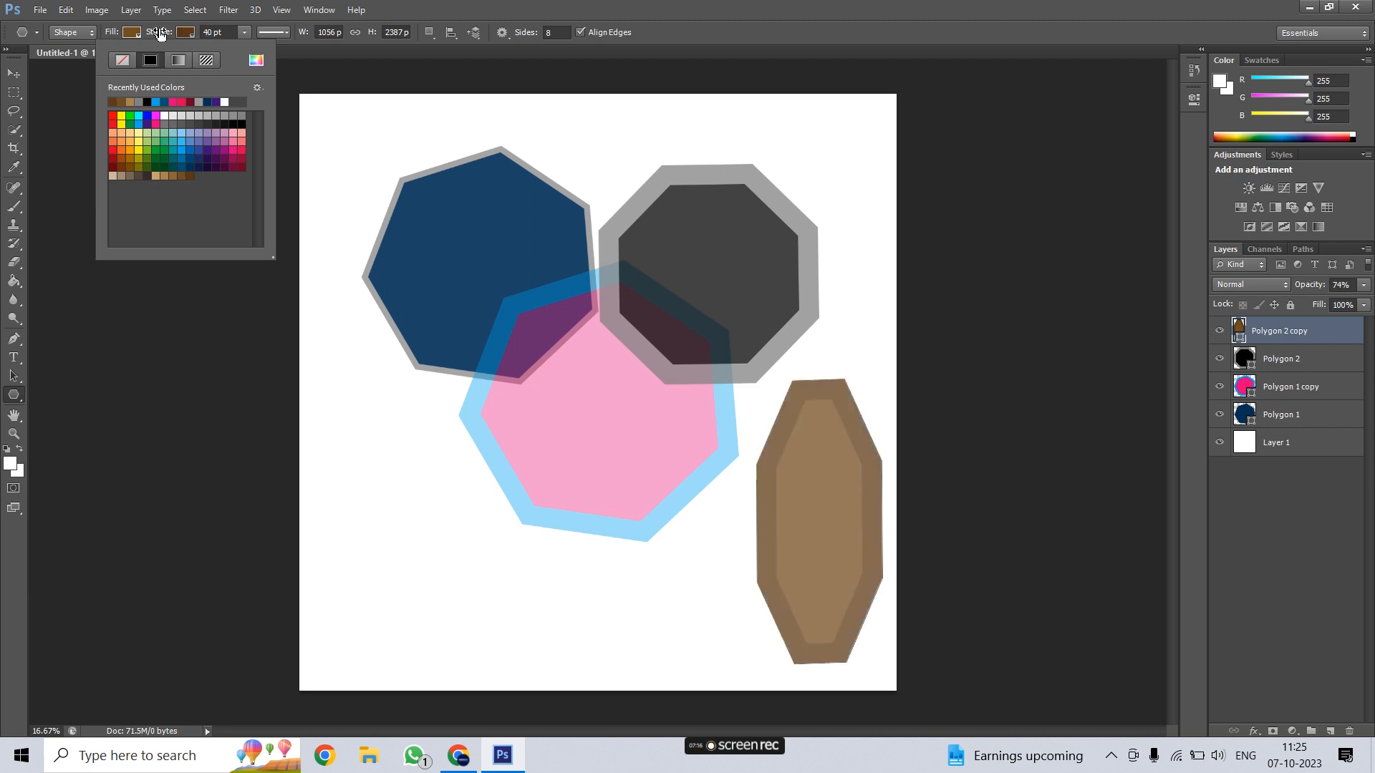
left_click(159, 36)
left_click_drag(158, 36, 142, 38)
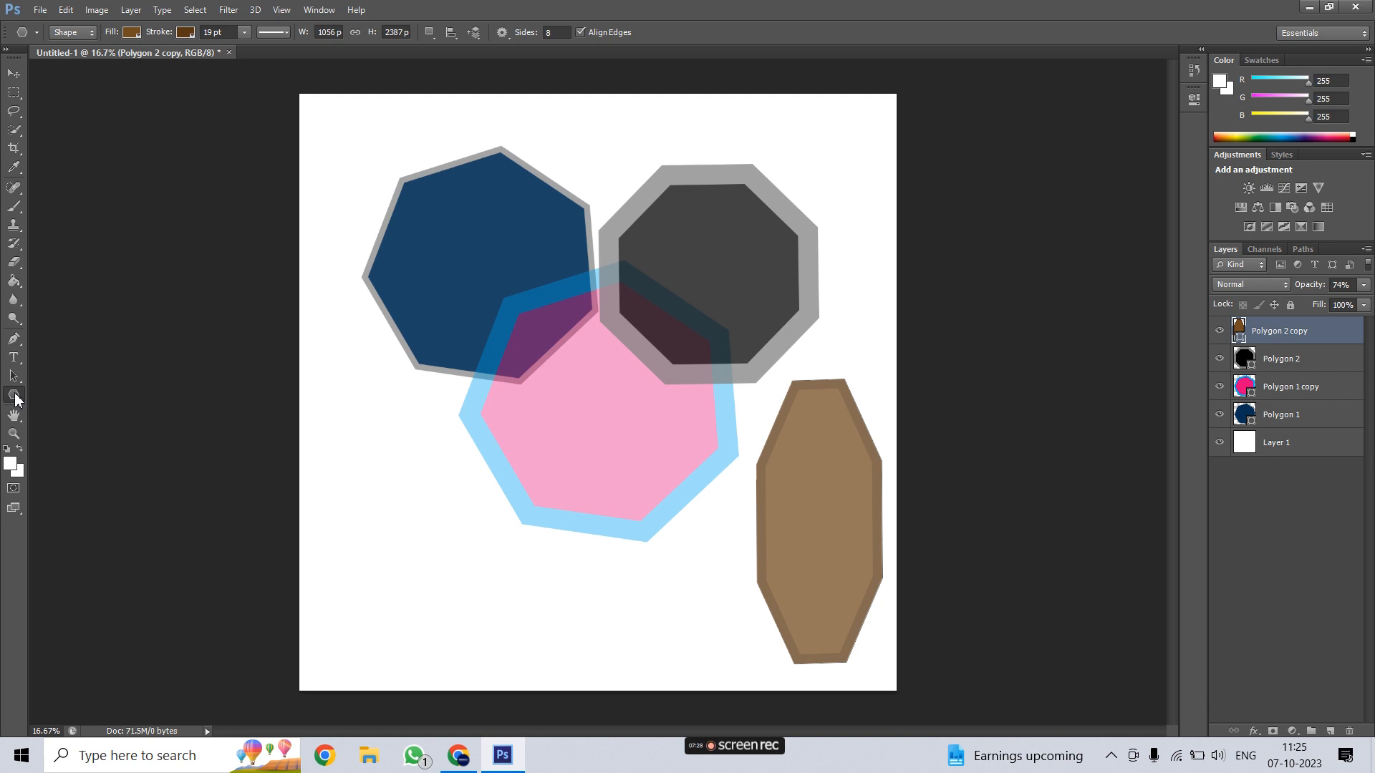
Step: Draw an 8-sided polygon about 1511 px wide and move it against the pink heptagon's lower-left edge
left_click(540, 32)
left_click_drag(385, 440, 475, 477)
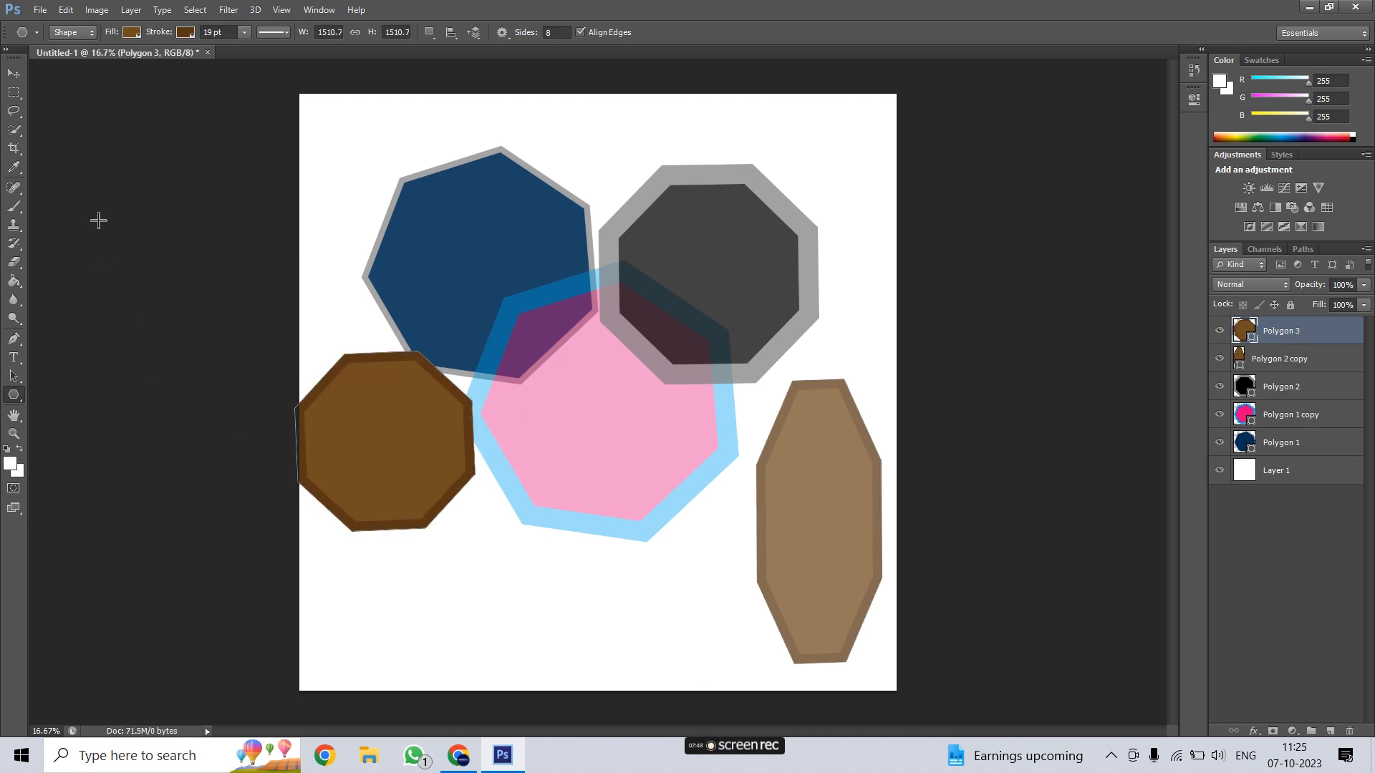
left_click(14, 73)
left_click_drag(399, 436, 507, 516)
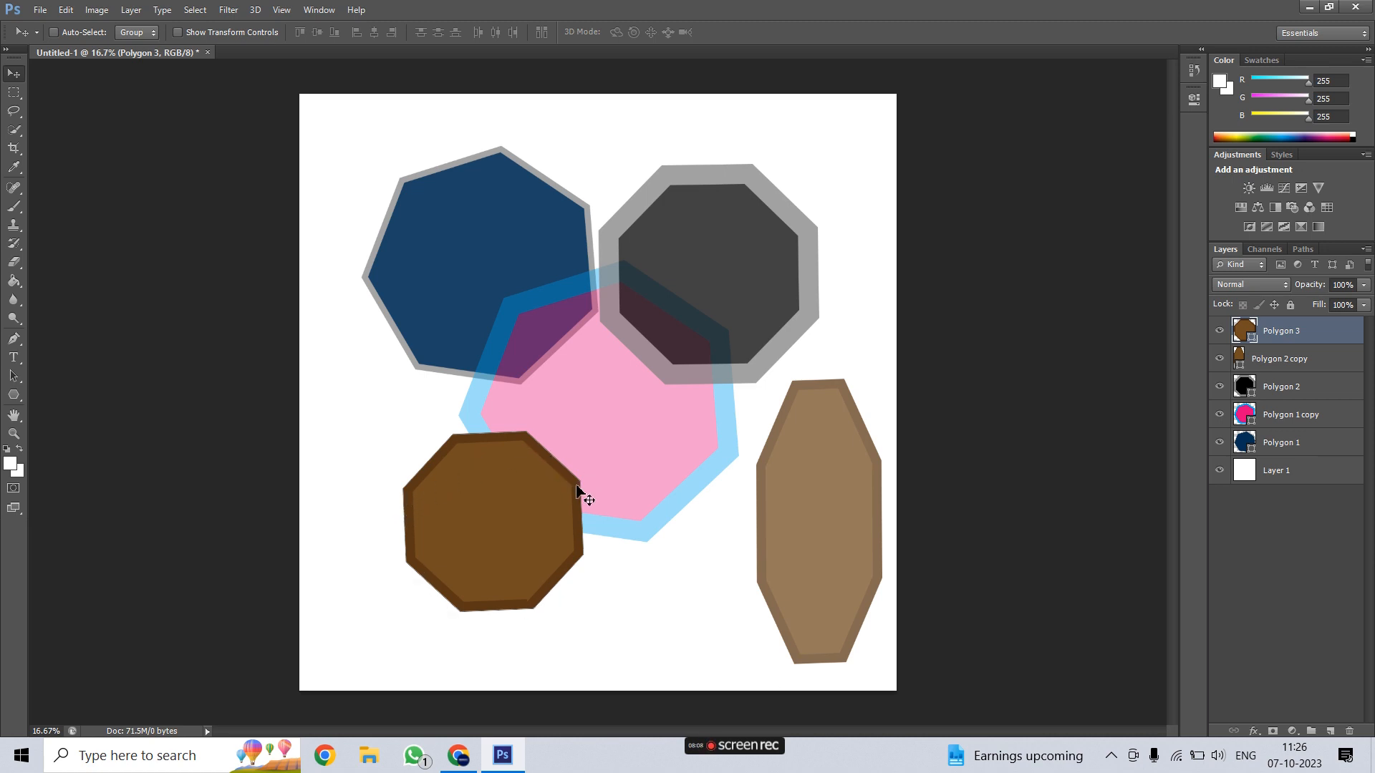
Step: Set the Polygon Tool to 9 sides
left_click(13, 395)
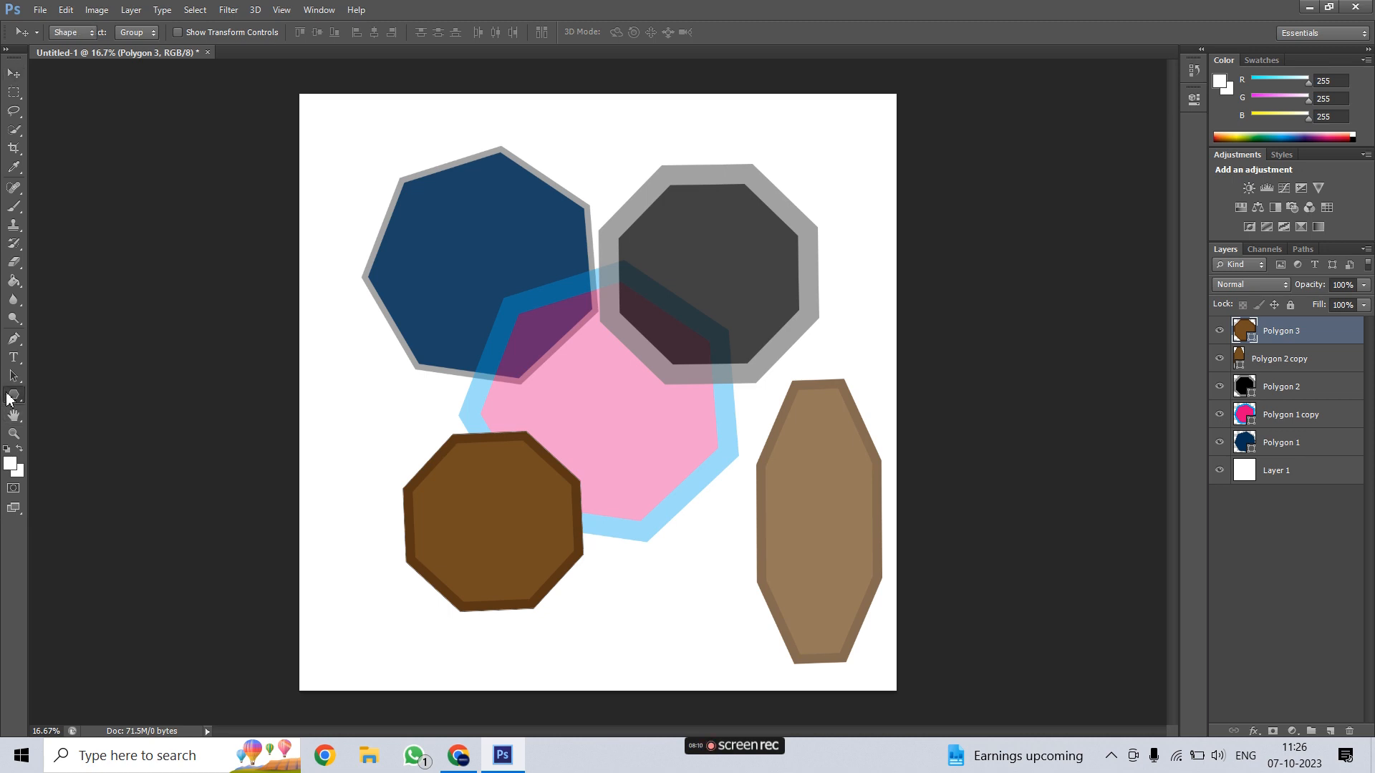
left_click(554, 31)
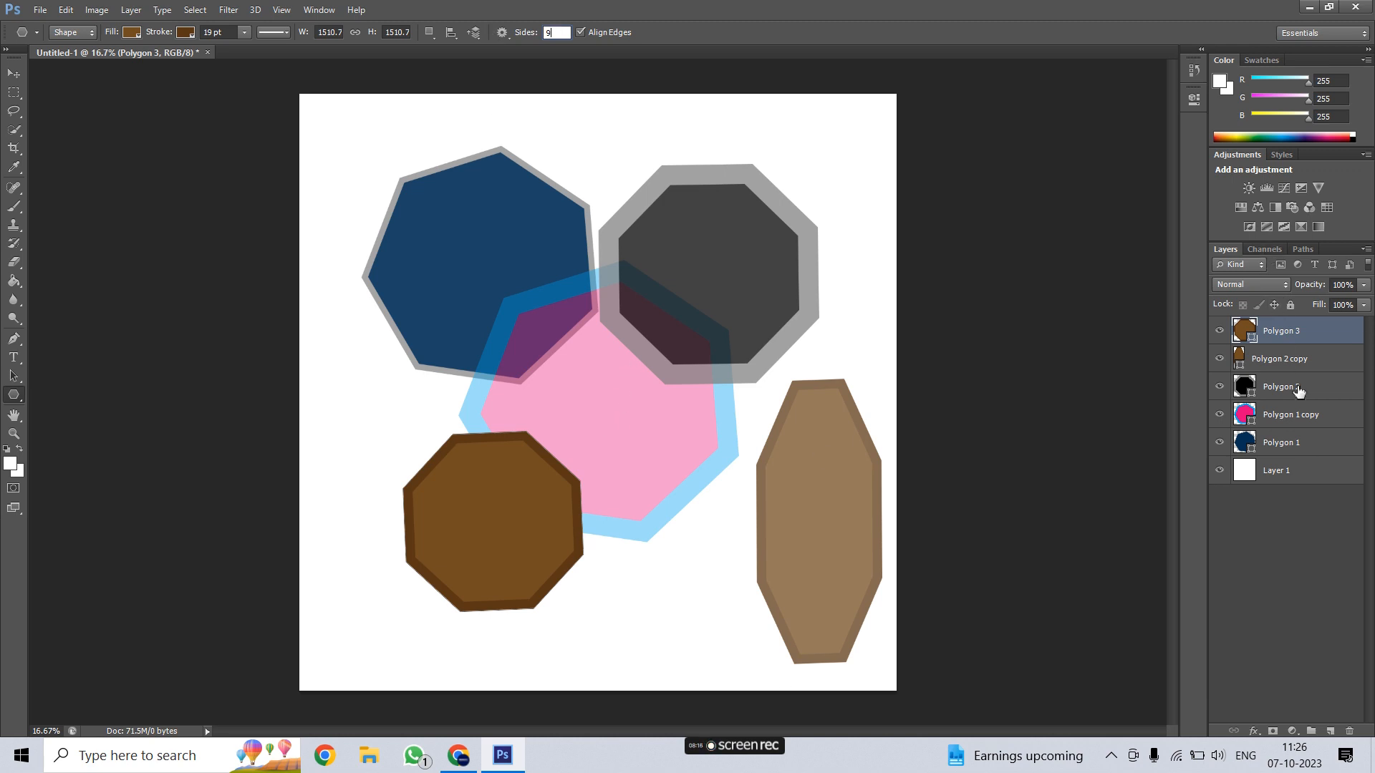
Step: Delete the layer of the regular brown octagon beside the pink heptagon
left_click(1307, 359)
left_click(1304, 338)
left_click(1311, 417)
left_click(1315, 342)
right_click(1292, 333)
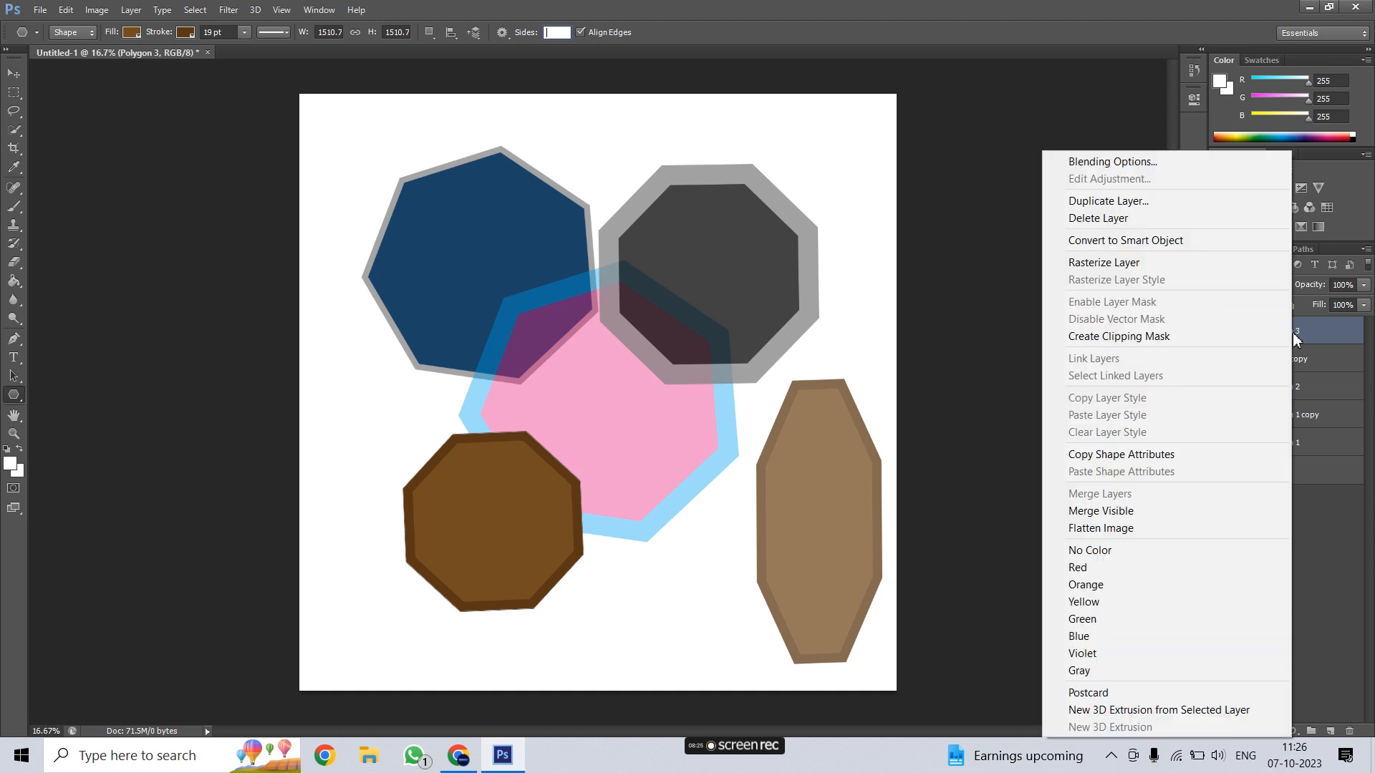
left_click(1105, 224)
key("Return")
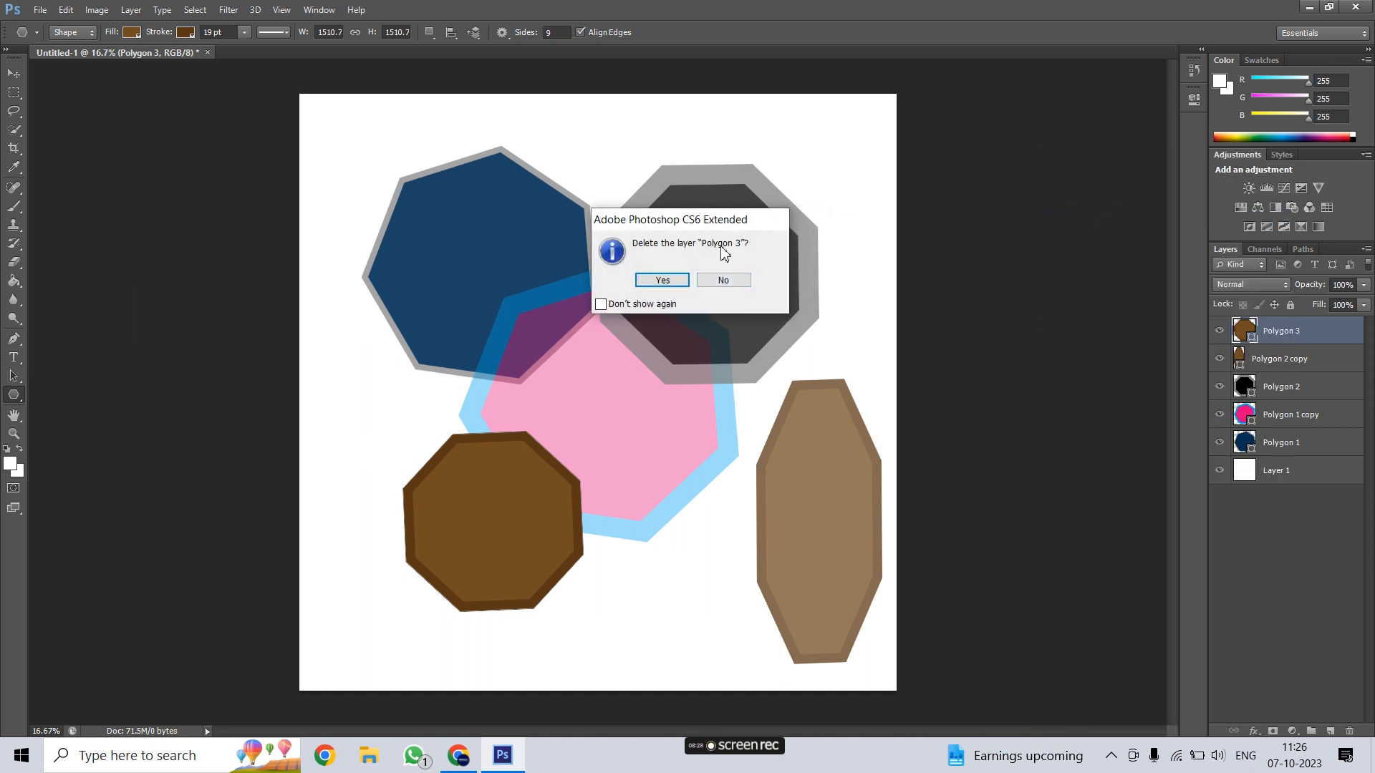
left_click(662, 280)
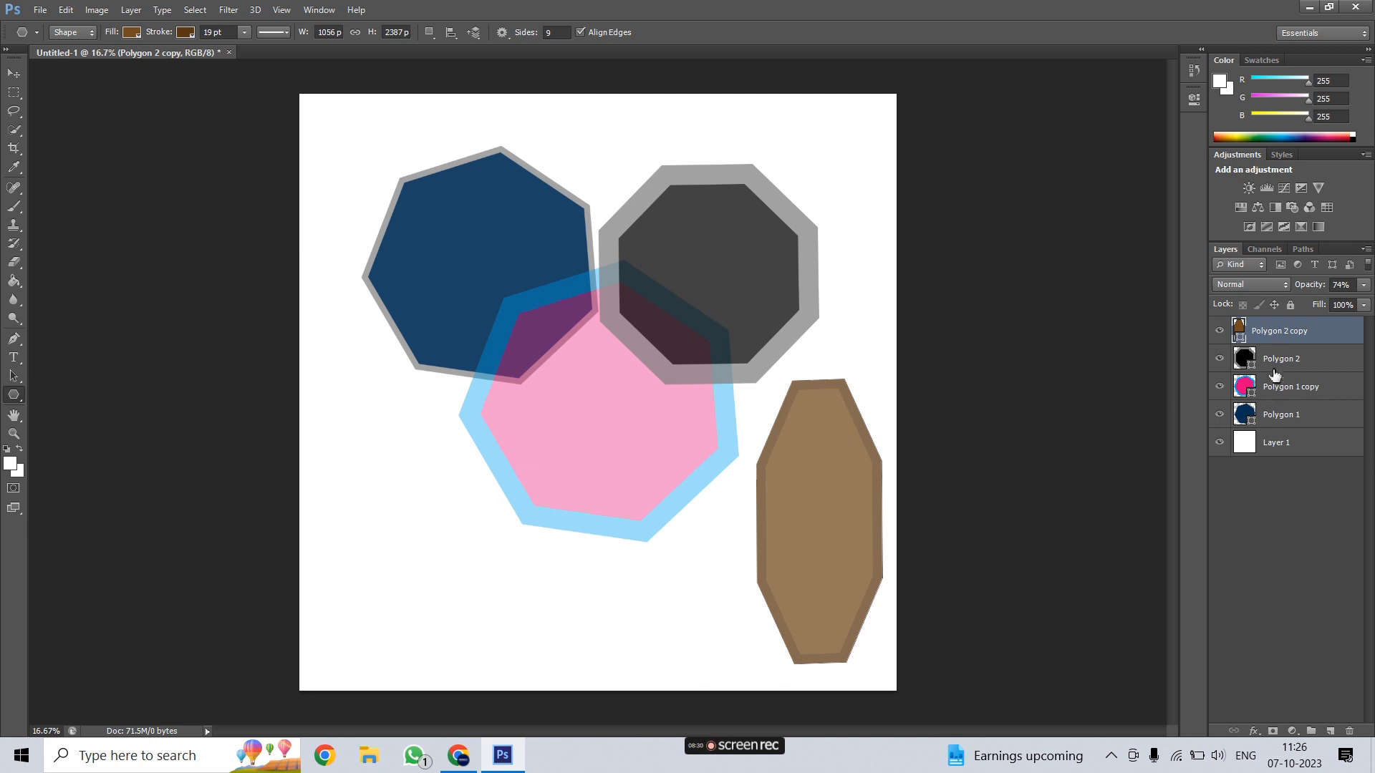
Step: Draw a 9-sided polygon about 1609 px wide at the pink heptagon's lower-left side
right_click(1279, 339)
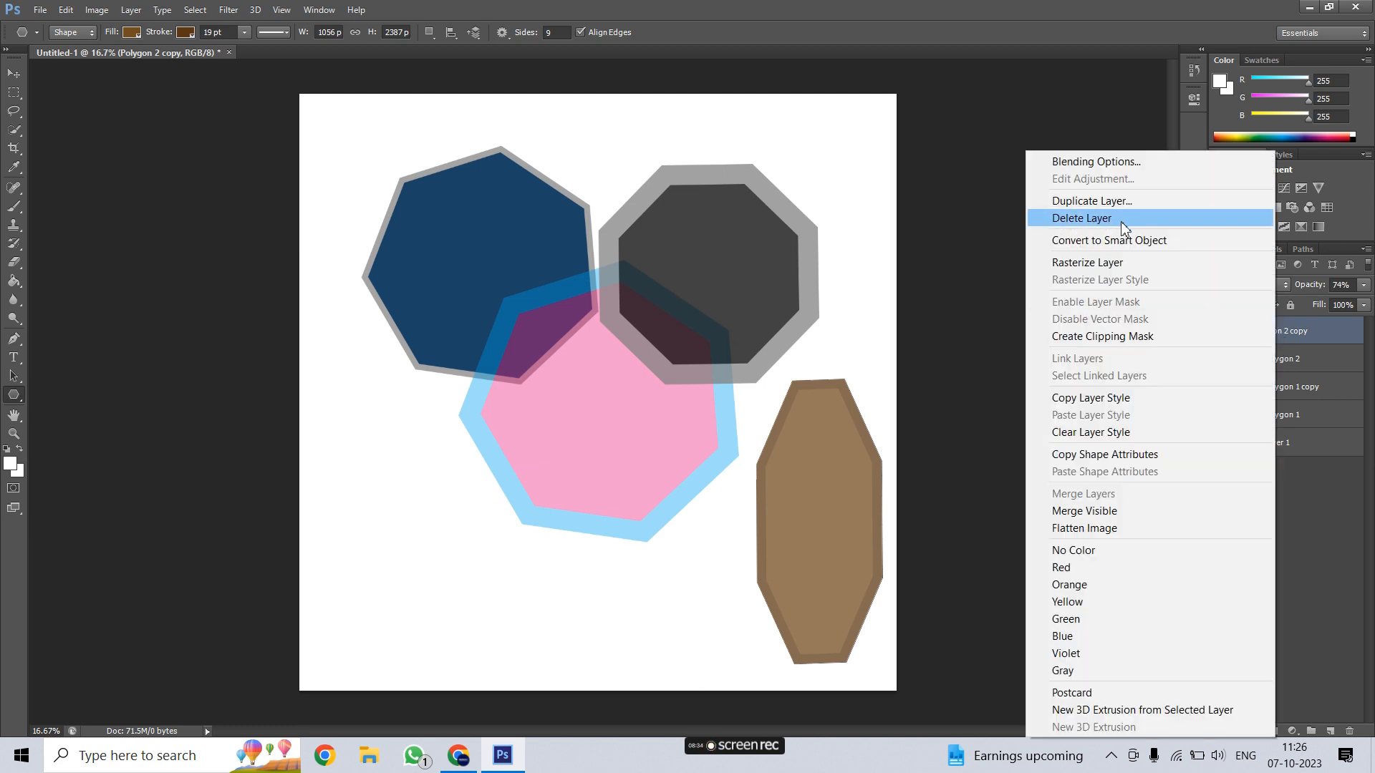
left_click(1343, 332)
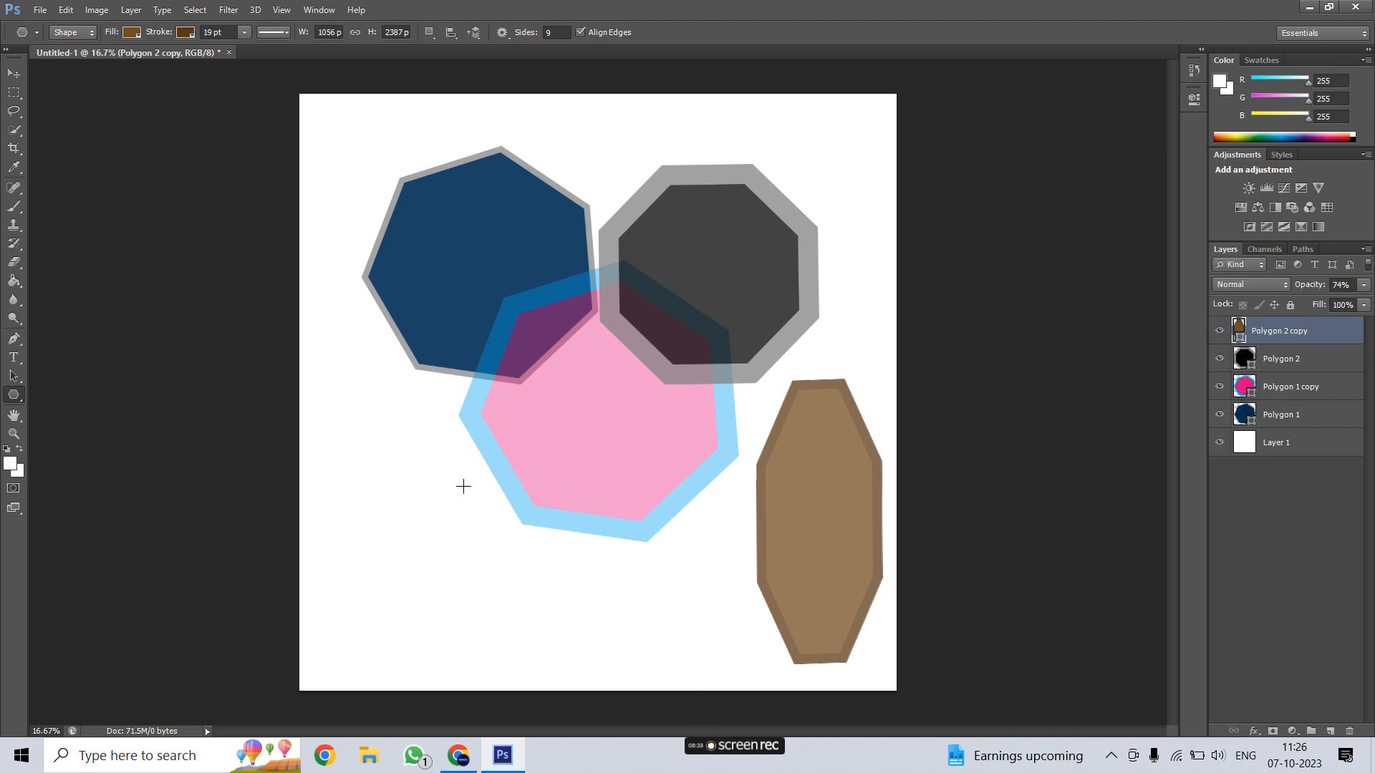
left_click_drag(431, 461, 503, 529)
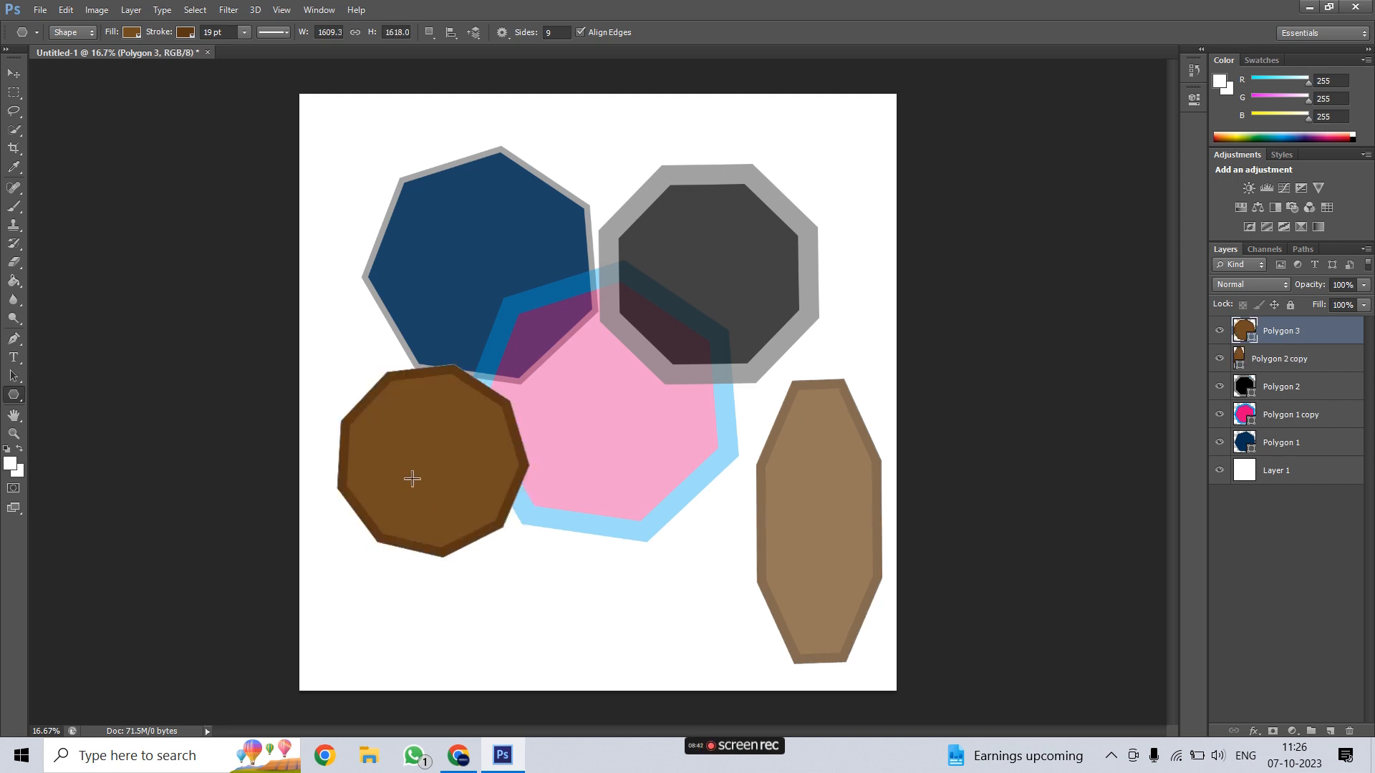
Step: Give the nonagon a bright blue fill and a light green stroke of 30 pt
left_click(131, 31)
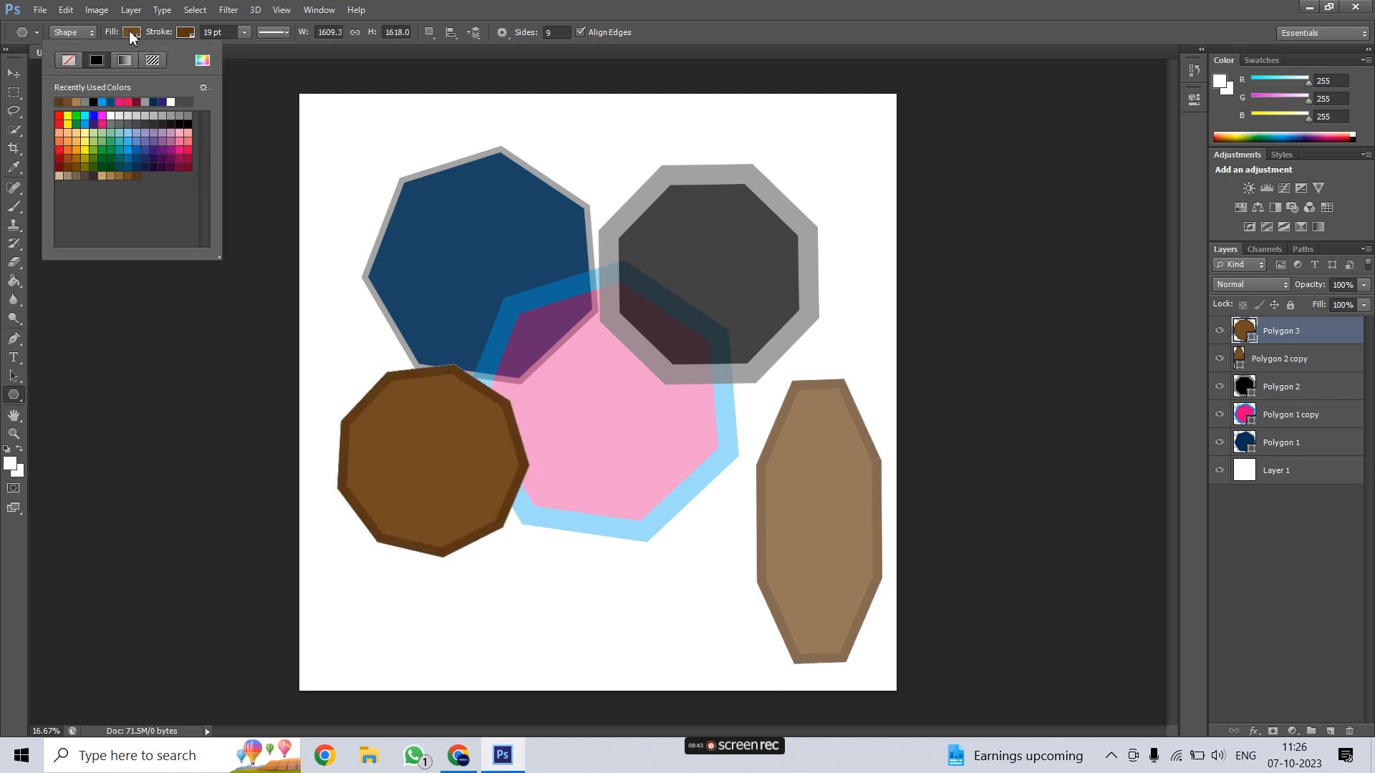
left_click(129, 143)
left_click(185, 32)
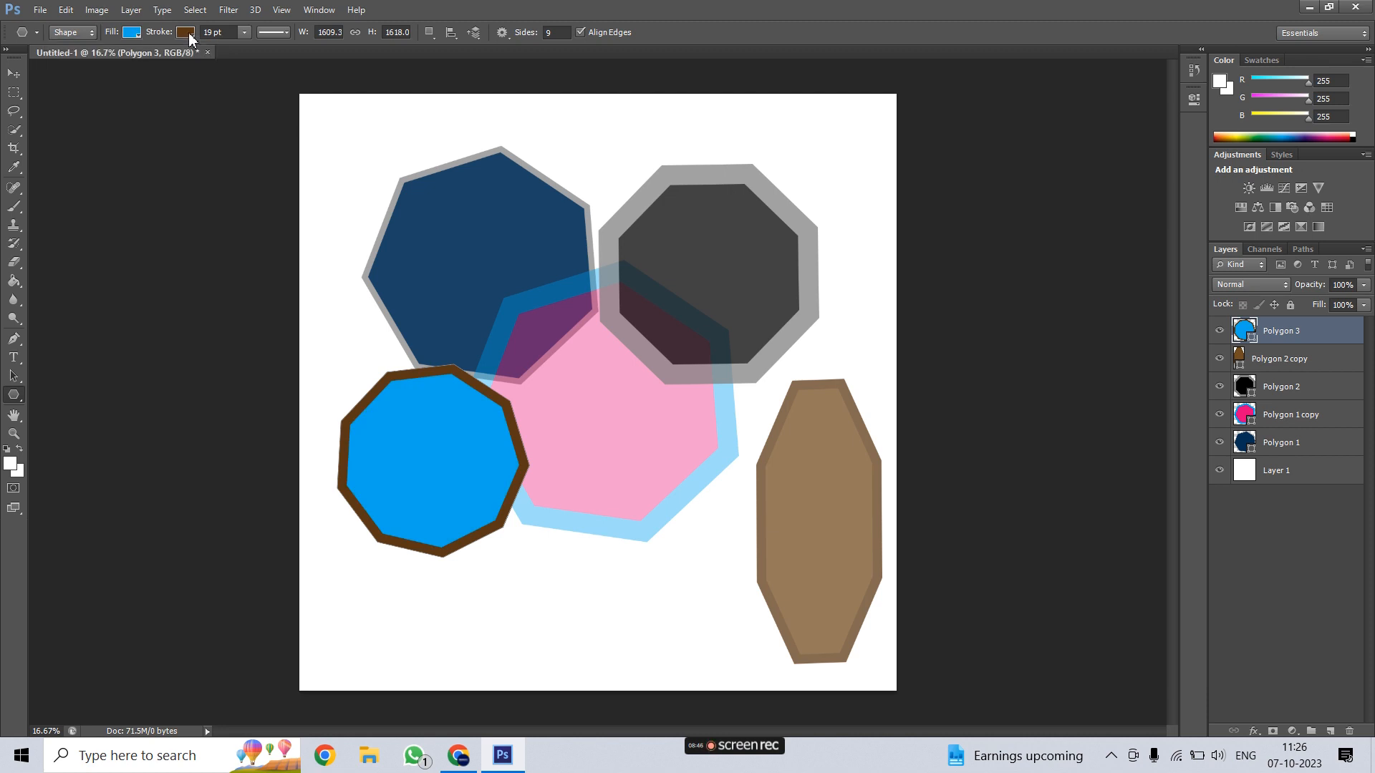
left_click(150, 141)
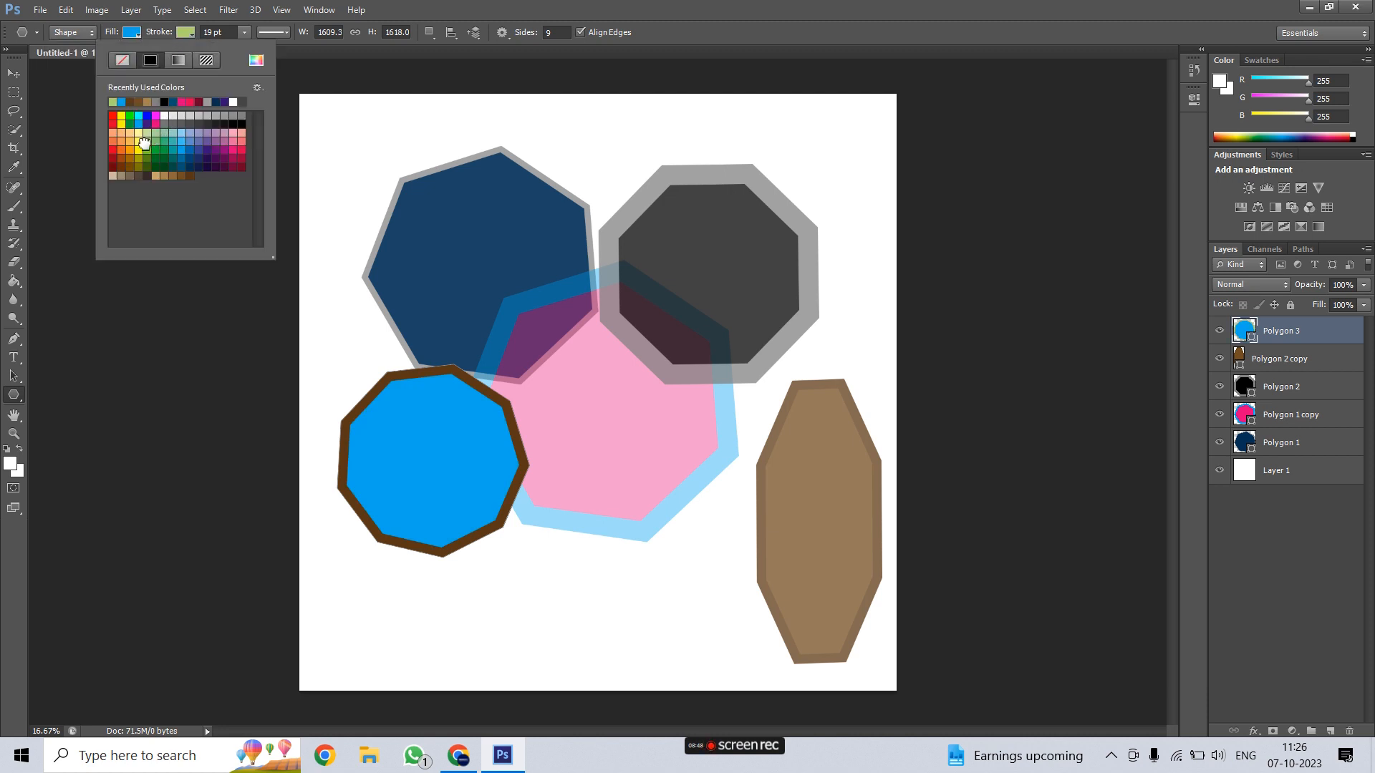
mouse_move(157, 35)
left_mouse_down()
mouse_move(185, 37)
mouse_move(156, 38)
left_mouse_up()
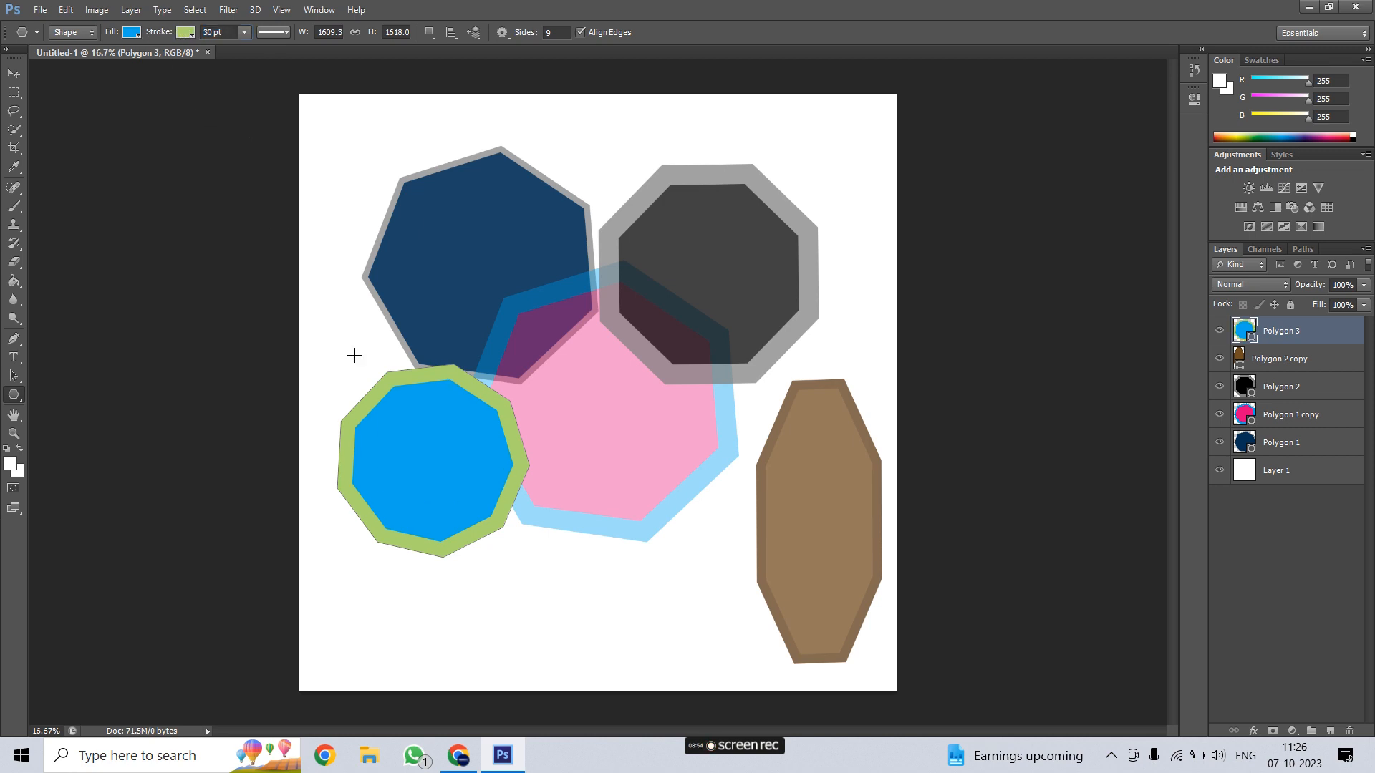
Step: Move the blue nonagon into the canvas's lower-left corner, and try a 60% layer opacity before restoring 100%
left_click(14, 73)
left_click_drag(427, 421, 436, 517)
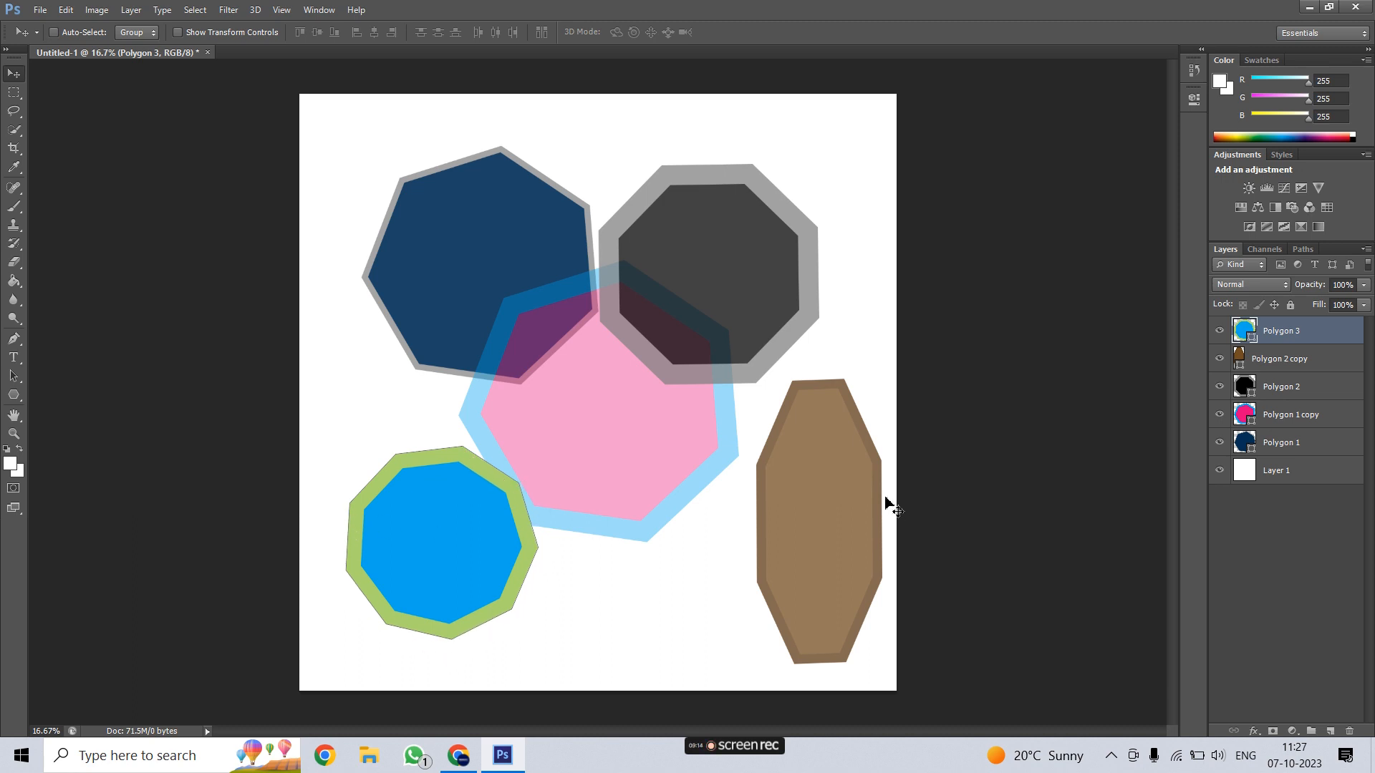
left_click_drag(434, 537, 421, 563)
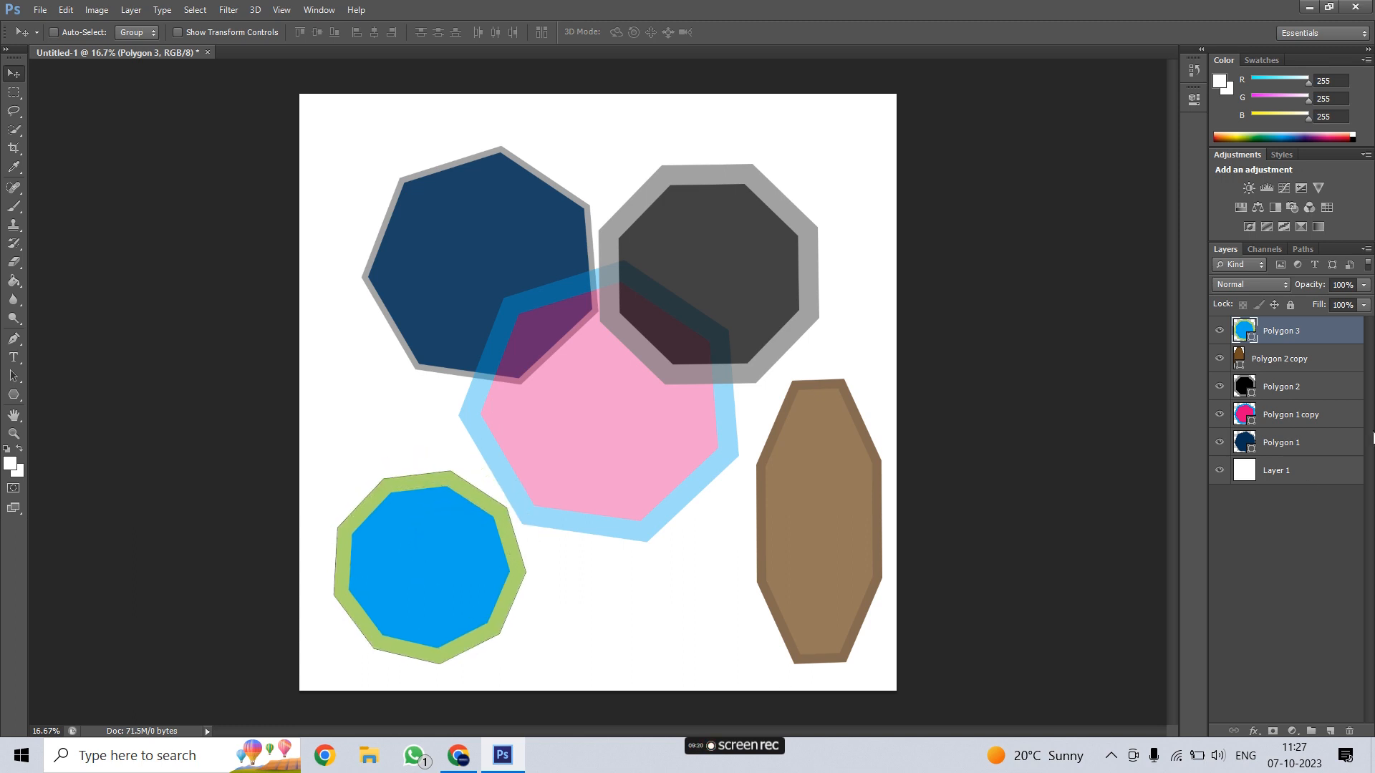
left_click_drag(1322, 289, 1297, 286)
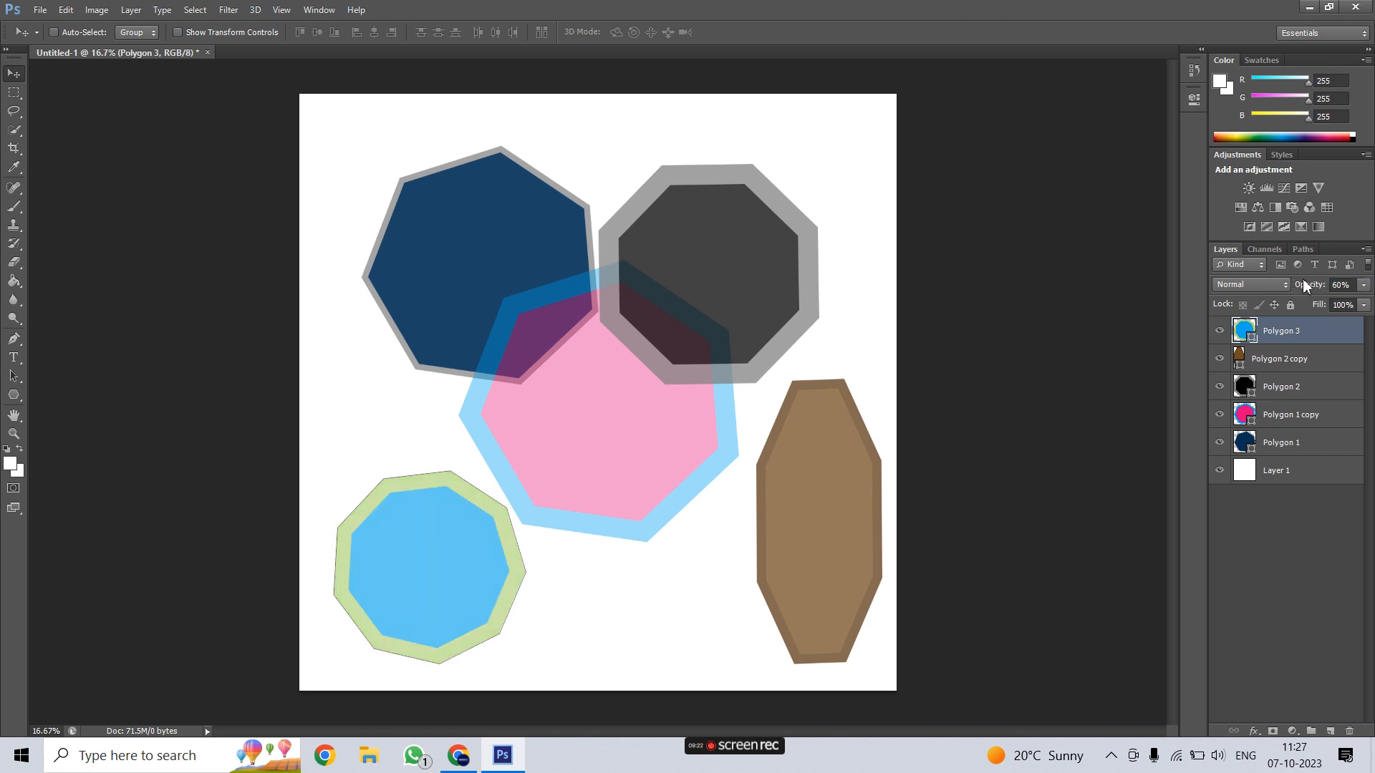
key("0")
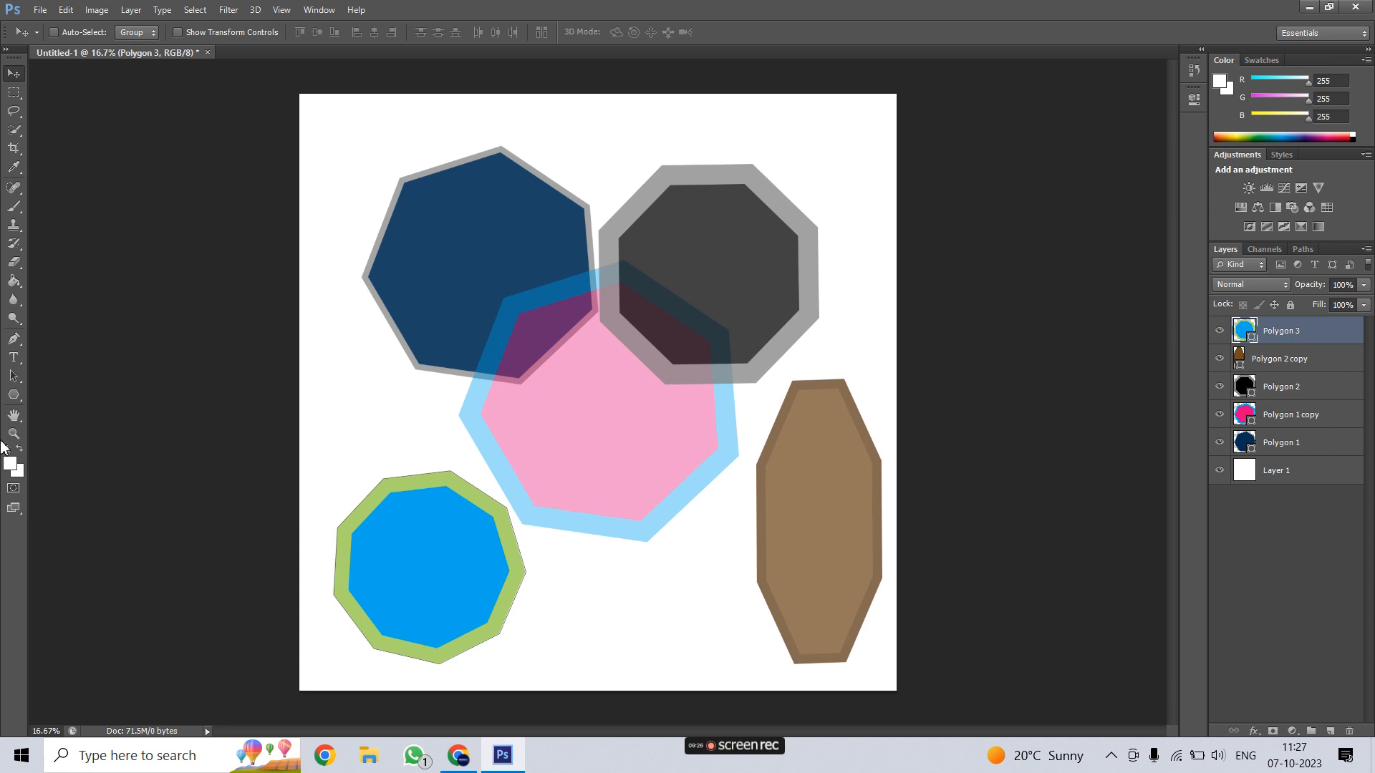
Step: Link the nonagon's width and height and enlarge it proportionally to a height of 1625 px
left_click(14, 394)
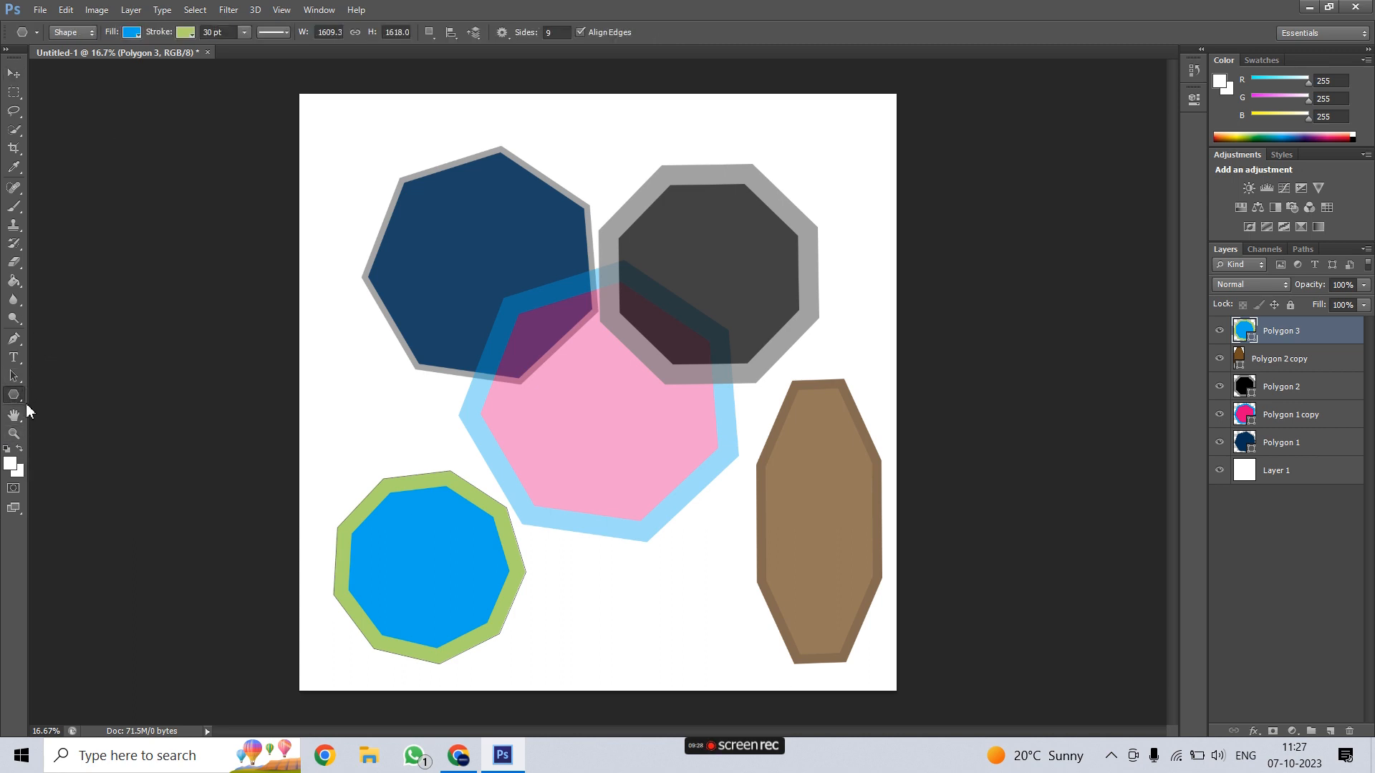
left_click(132, 32)
left_click(132, 32)
left_click(183, 34)
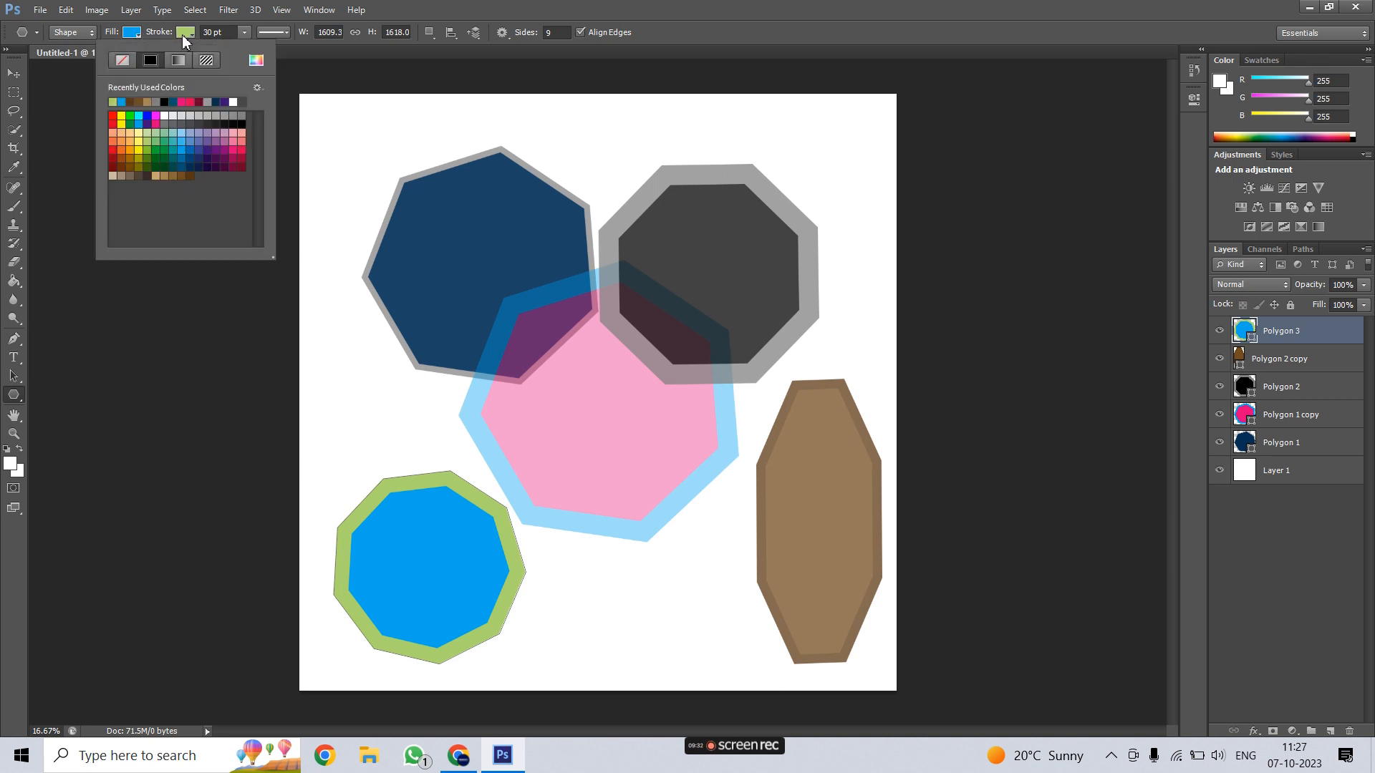
left_click(190, 30)
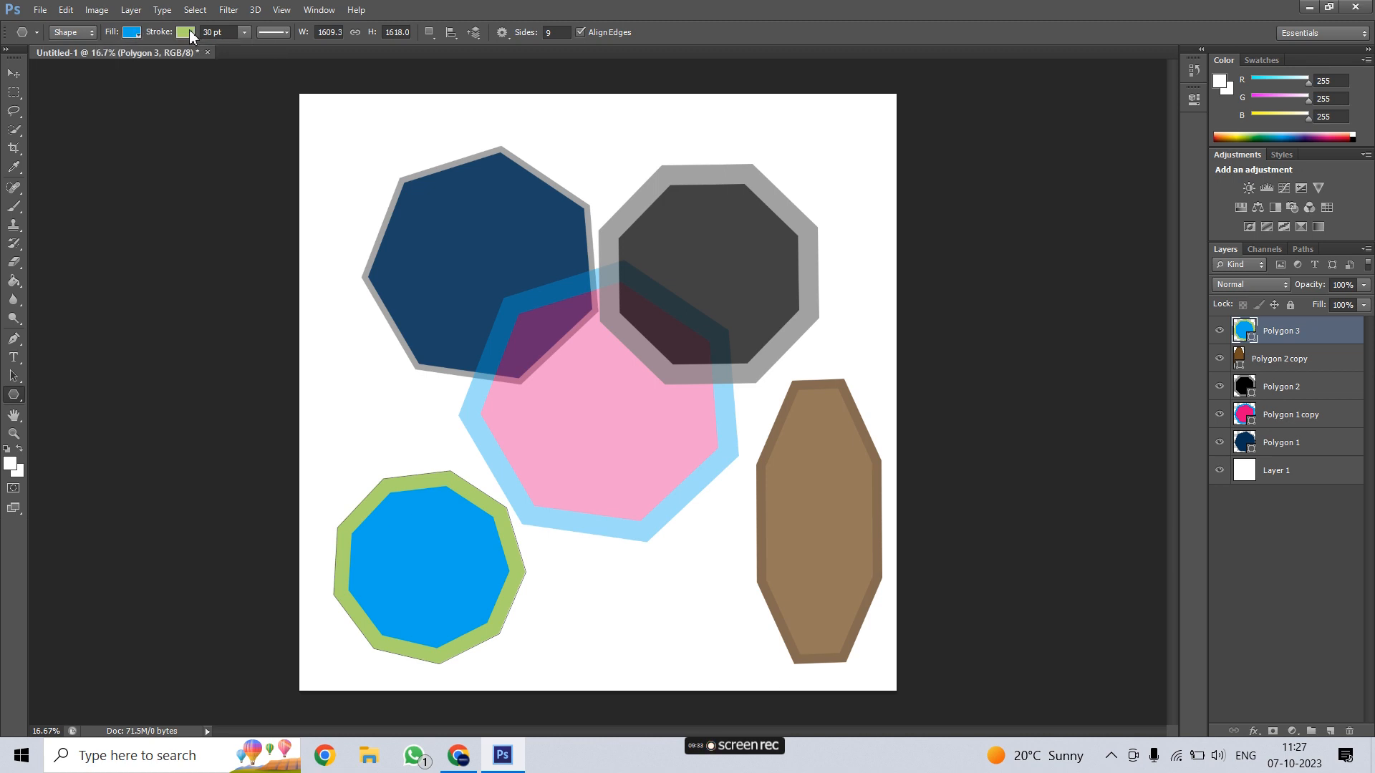
left_click(317, 33)
left_click_drag(317, 34, 273, 44)
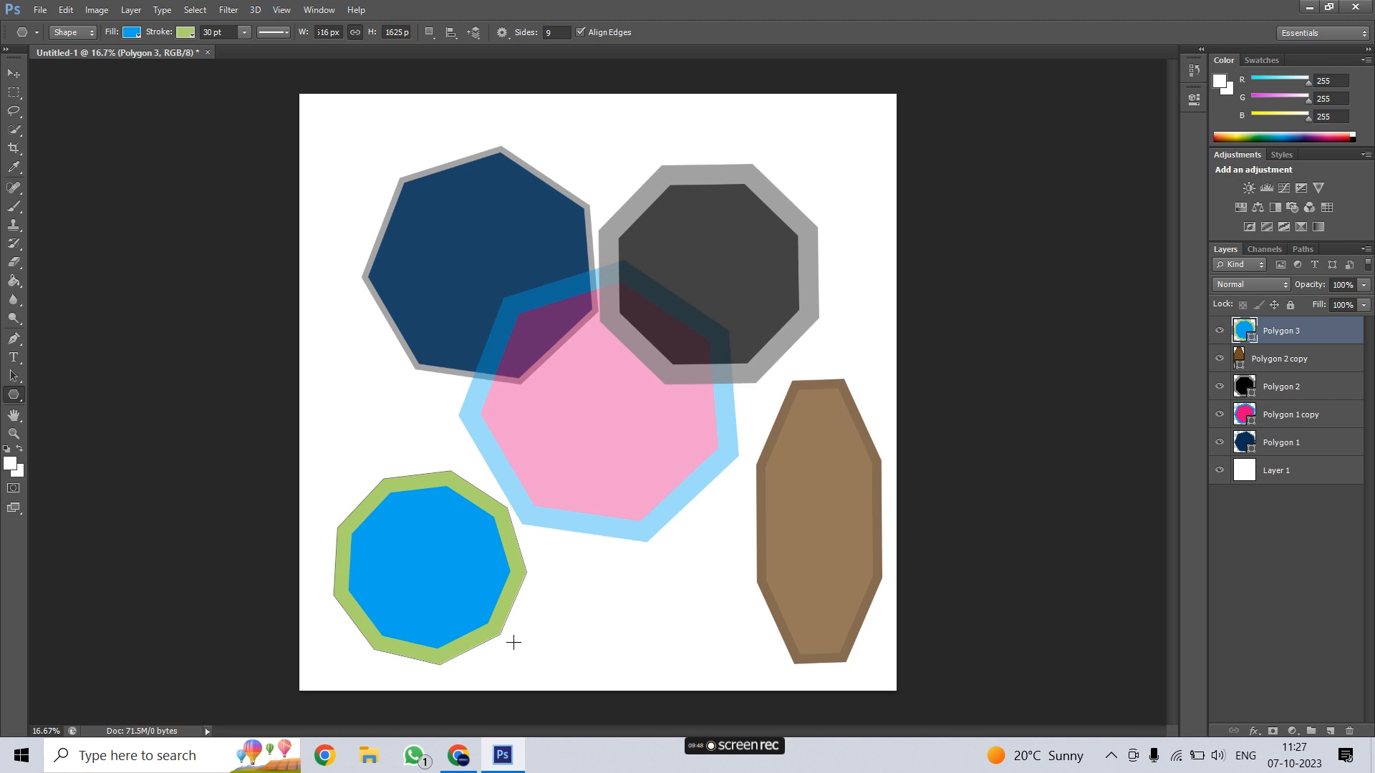
Step: Duplicate the blue nonagon, scale the copy to about 53%, and place it below the pink heptagon
key("ctrl+j")
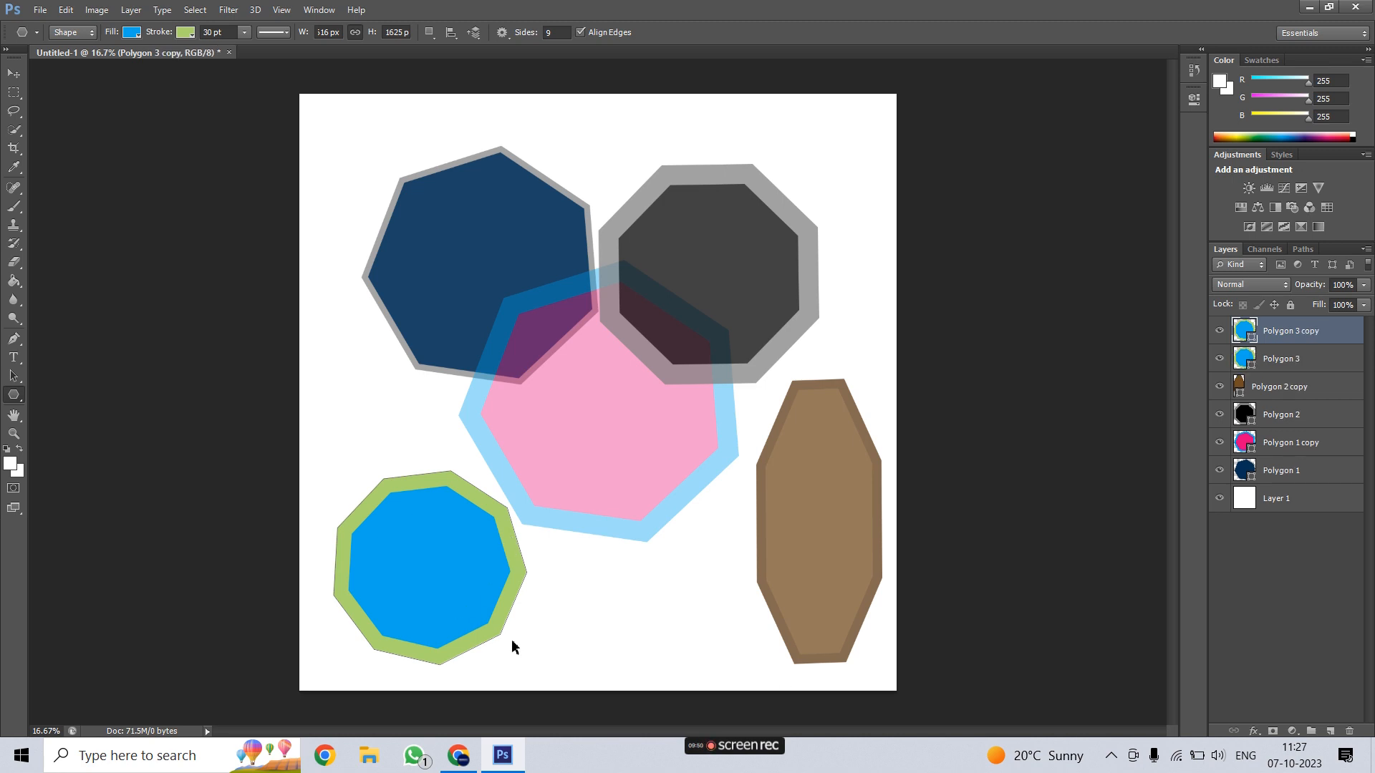
key("ctrl+t")
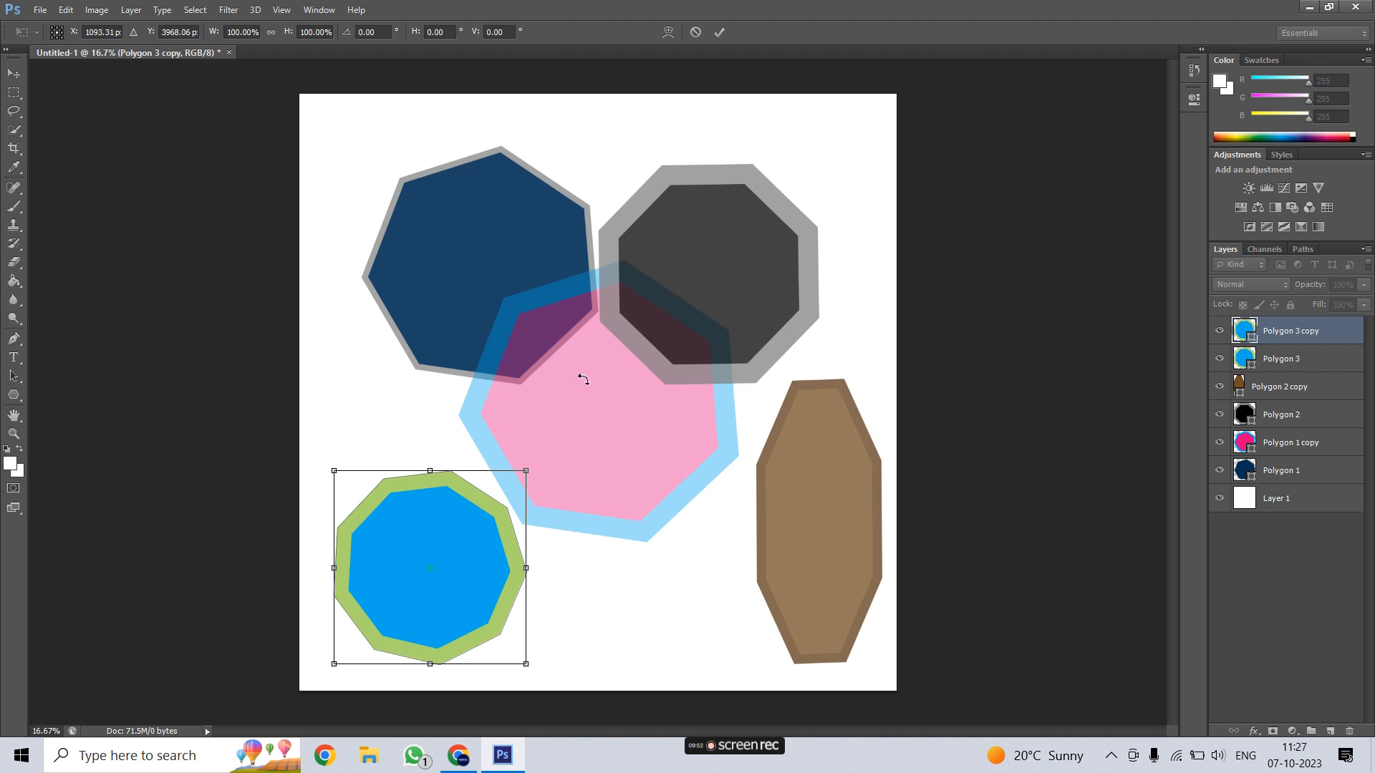
left_click_drag(458, 592, 650, 565)
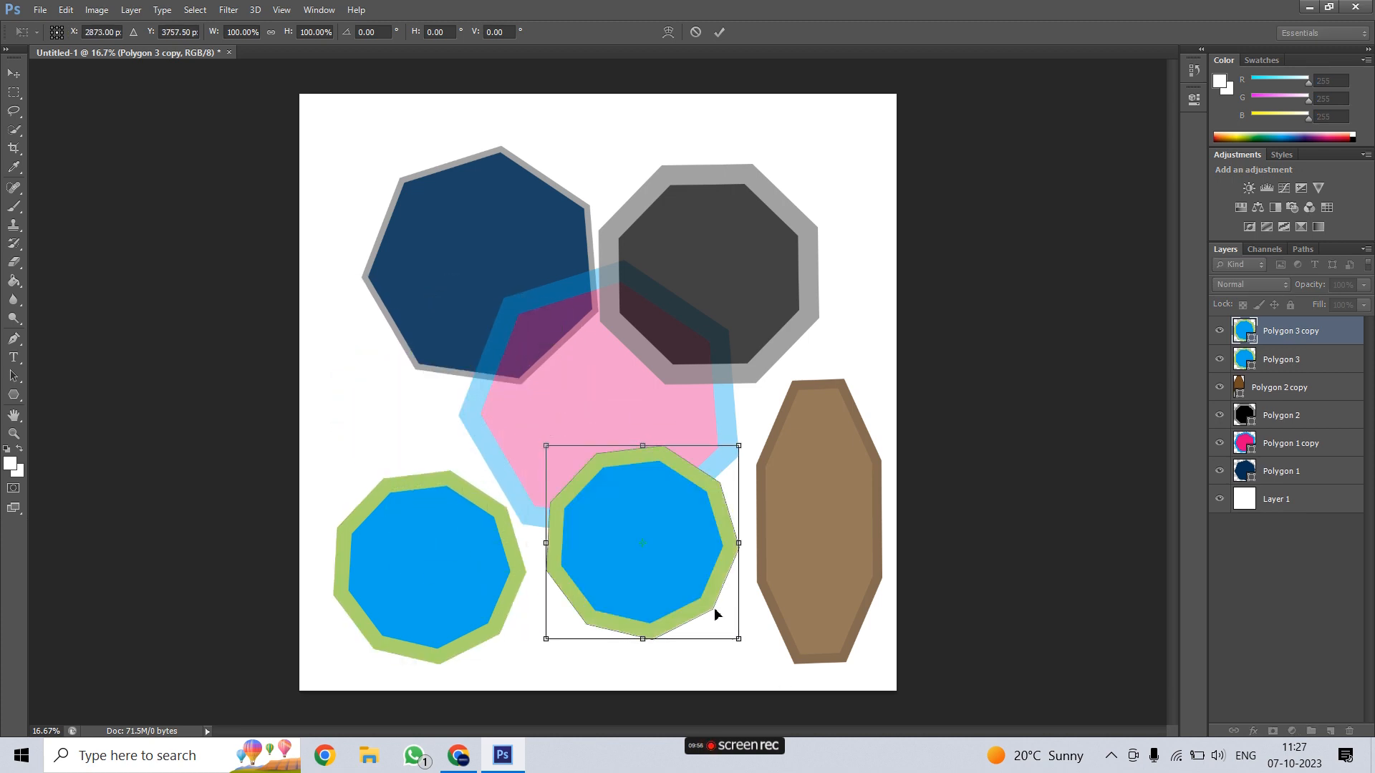
left_click_drag(739, 638, 649, 548)
left_click_drag(582, 502, 644, 602)
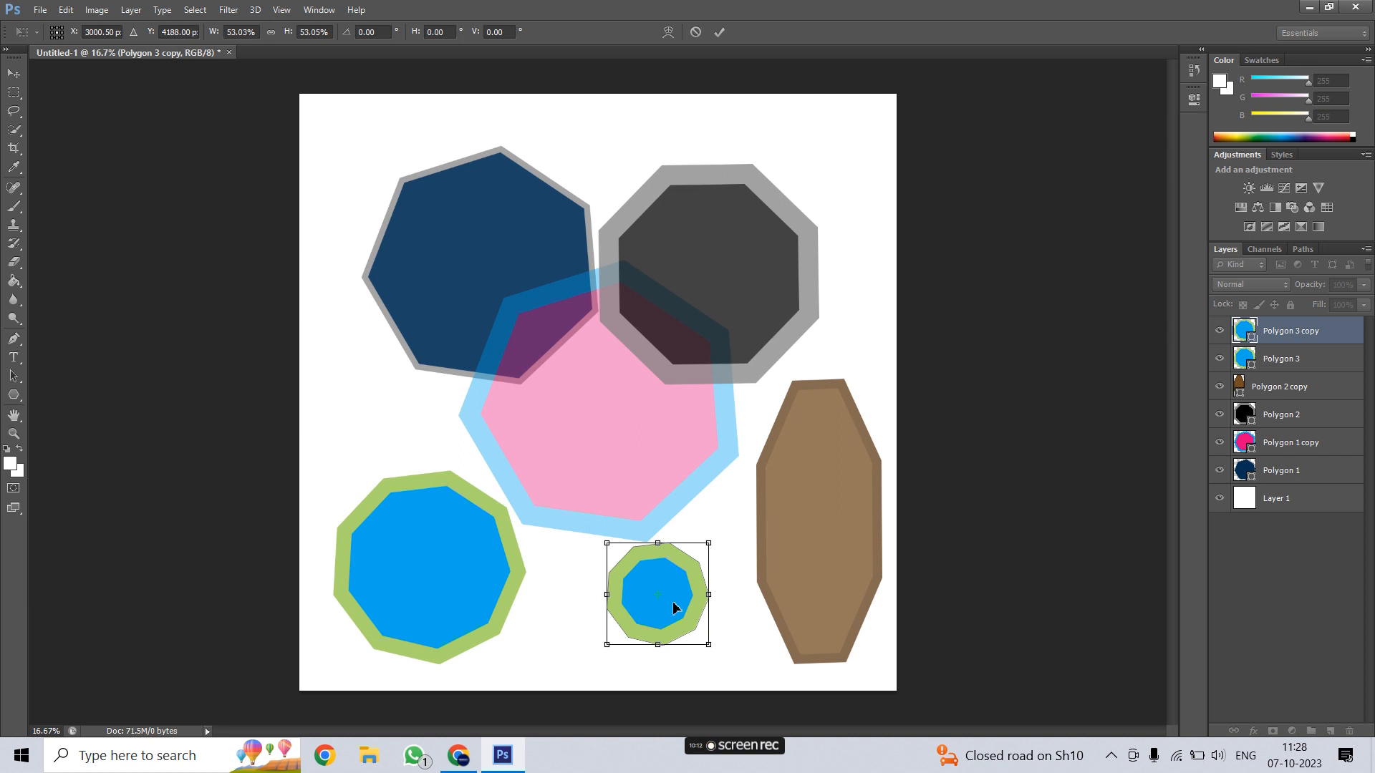
Step: Stretch the nonagon copy to about 154% width and 100% height, and place it directly right of the original nonagon
left_click_drag(659, 544, 658, 470)
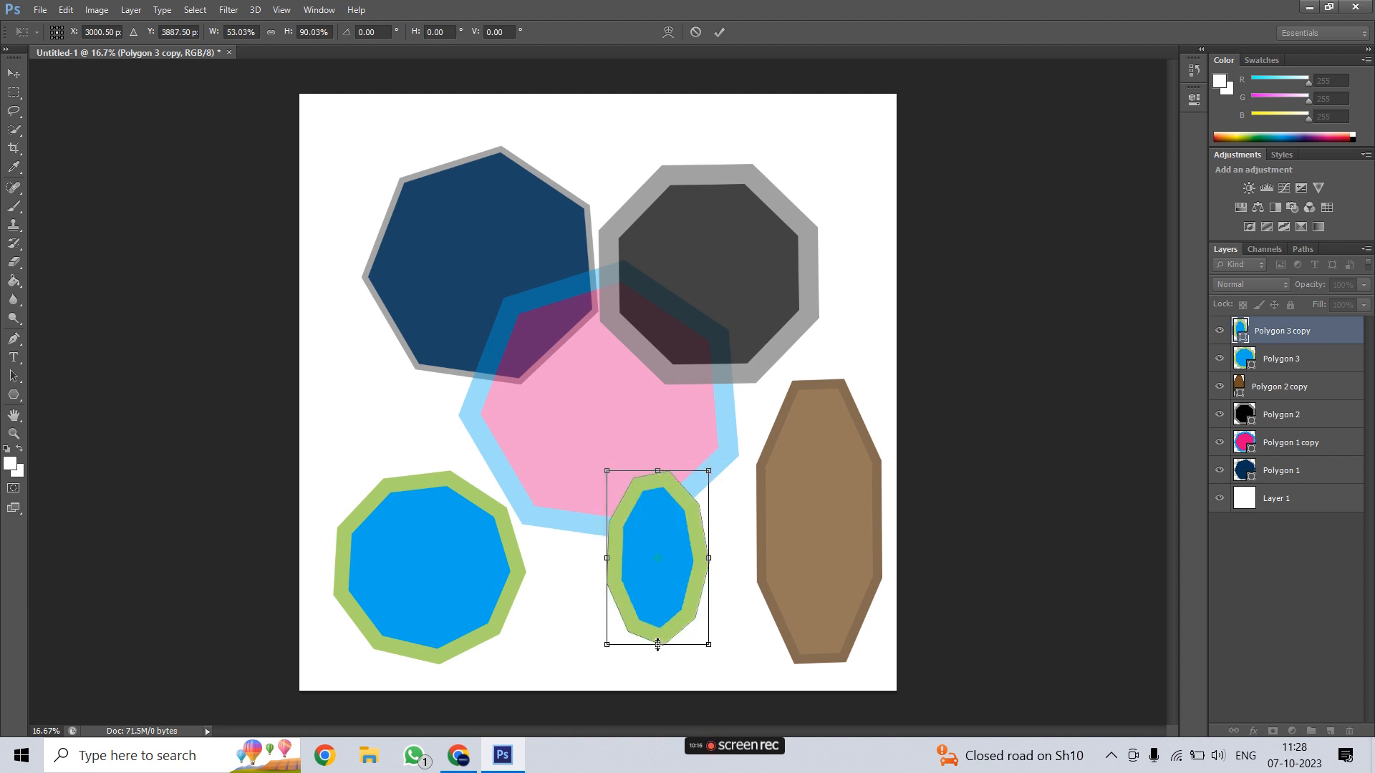
left_click_drag(657, 644, 657, 664)
left_click_drag(709, 569, 917, 567)
left_click_drag(819, 589, 692, 571)
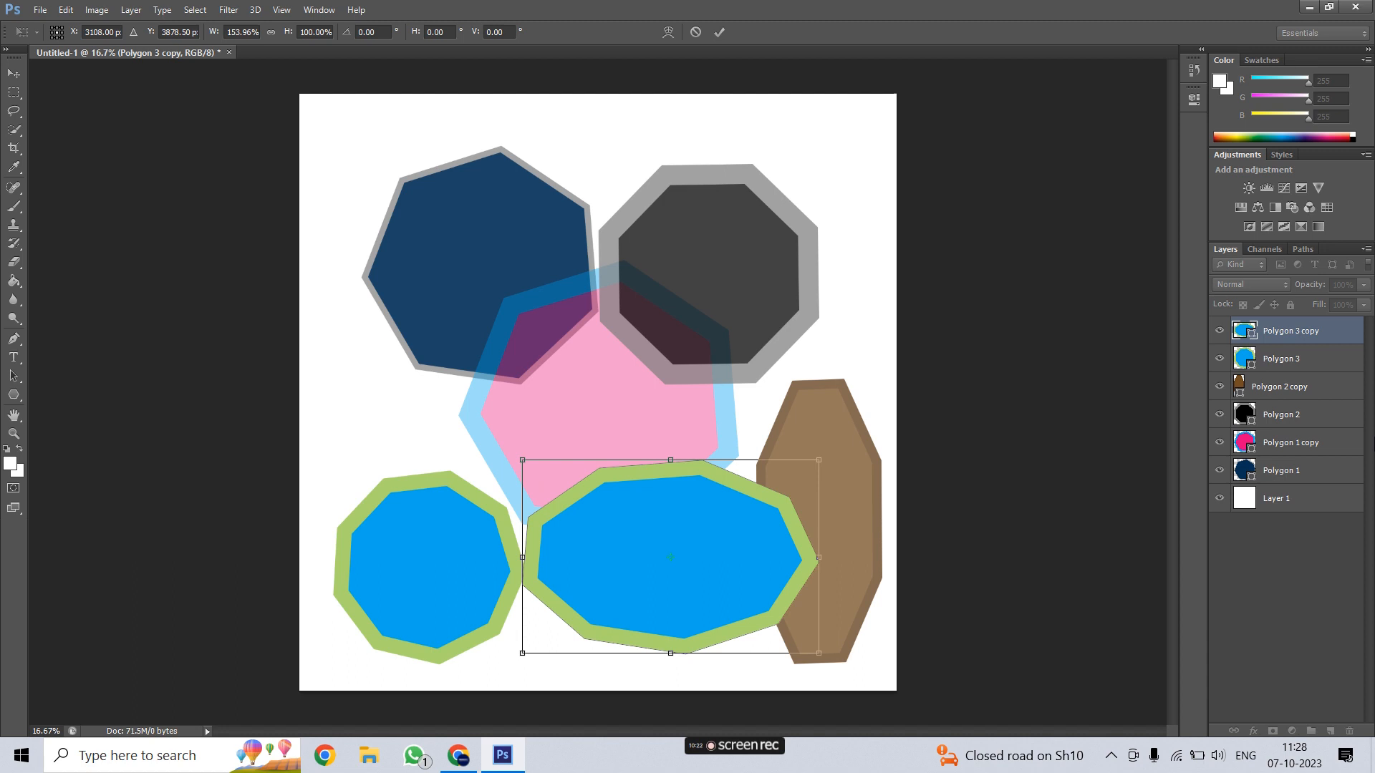
left_click(720, 33)
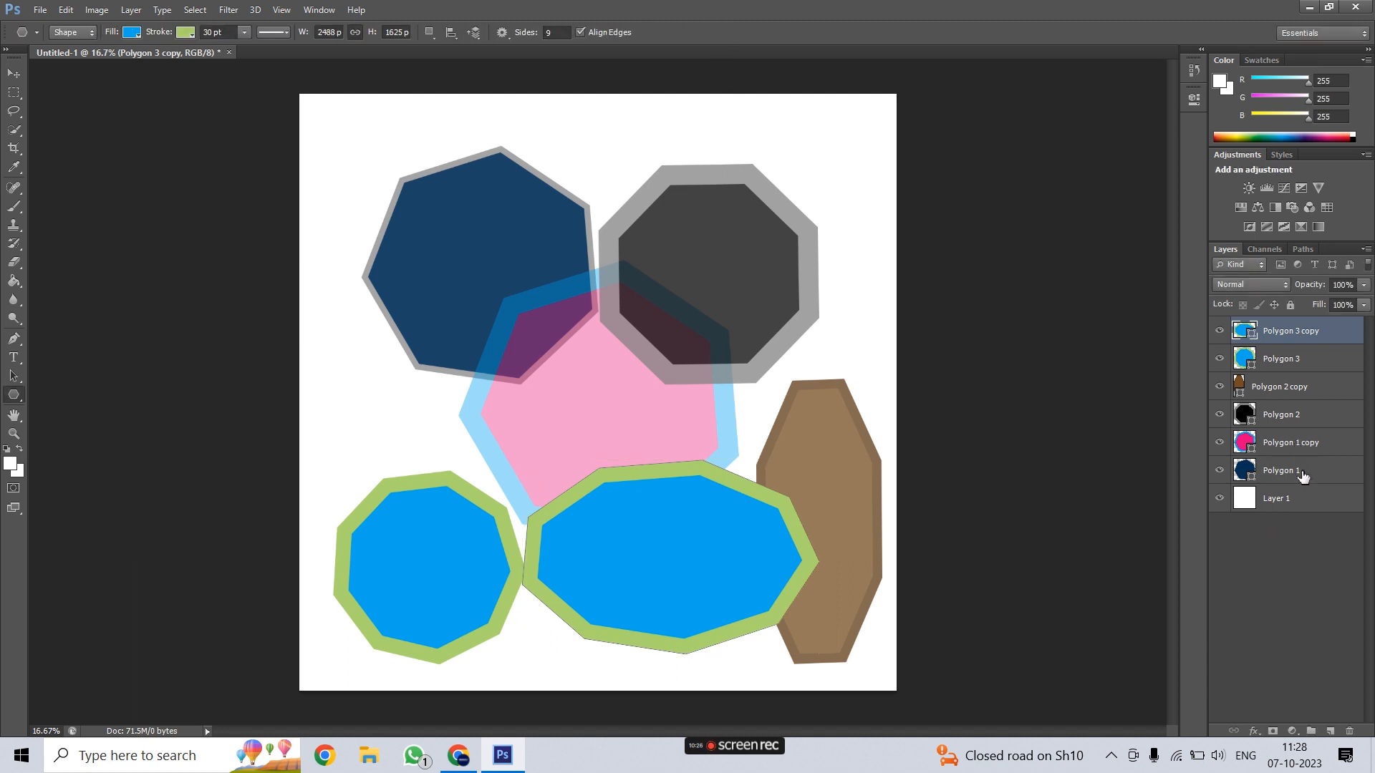
Step: Delete the tall brown octagon
left_click(1298, 393)
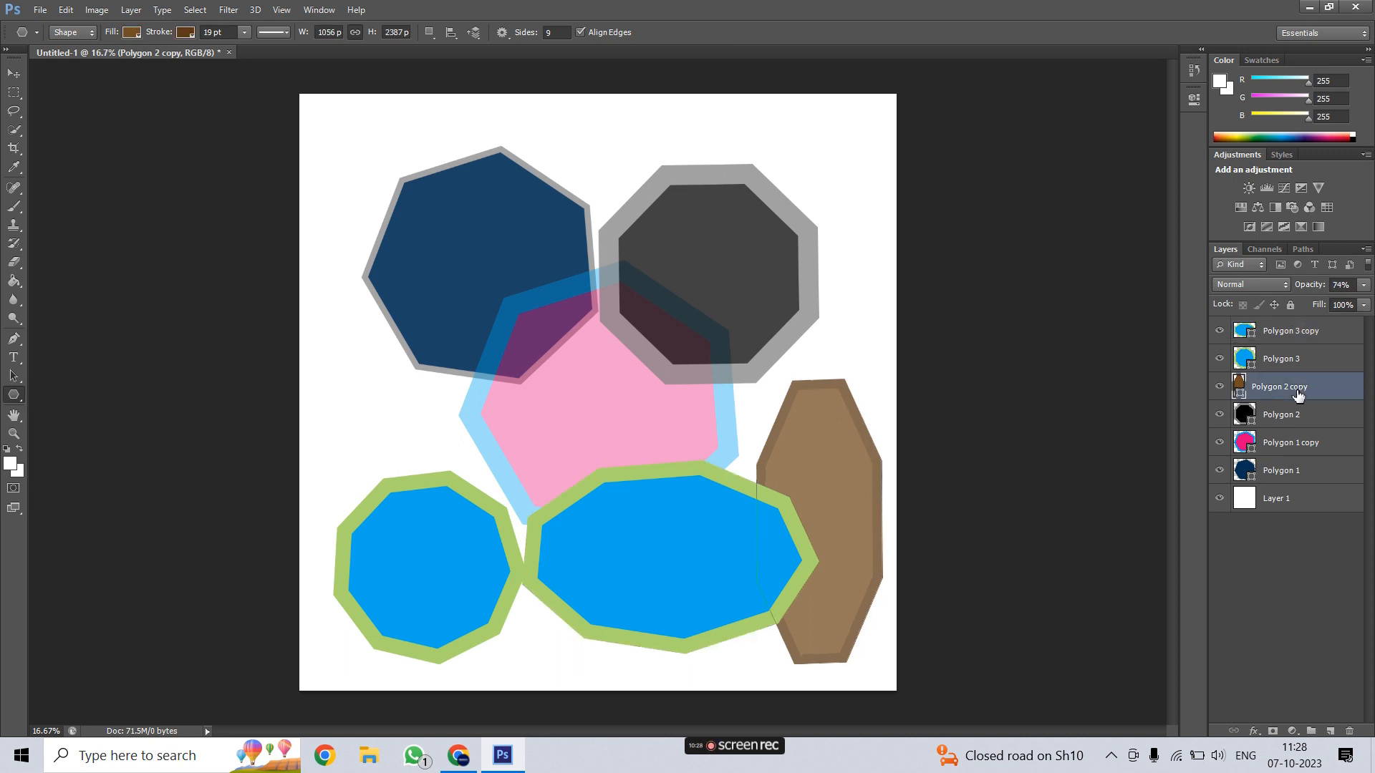
key("ctrl+e")
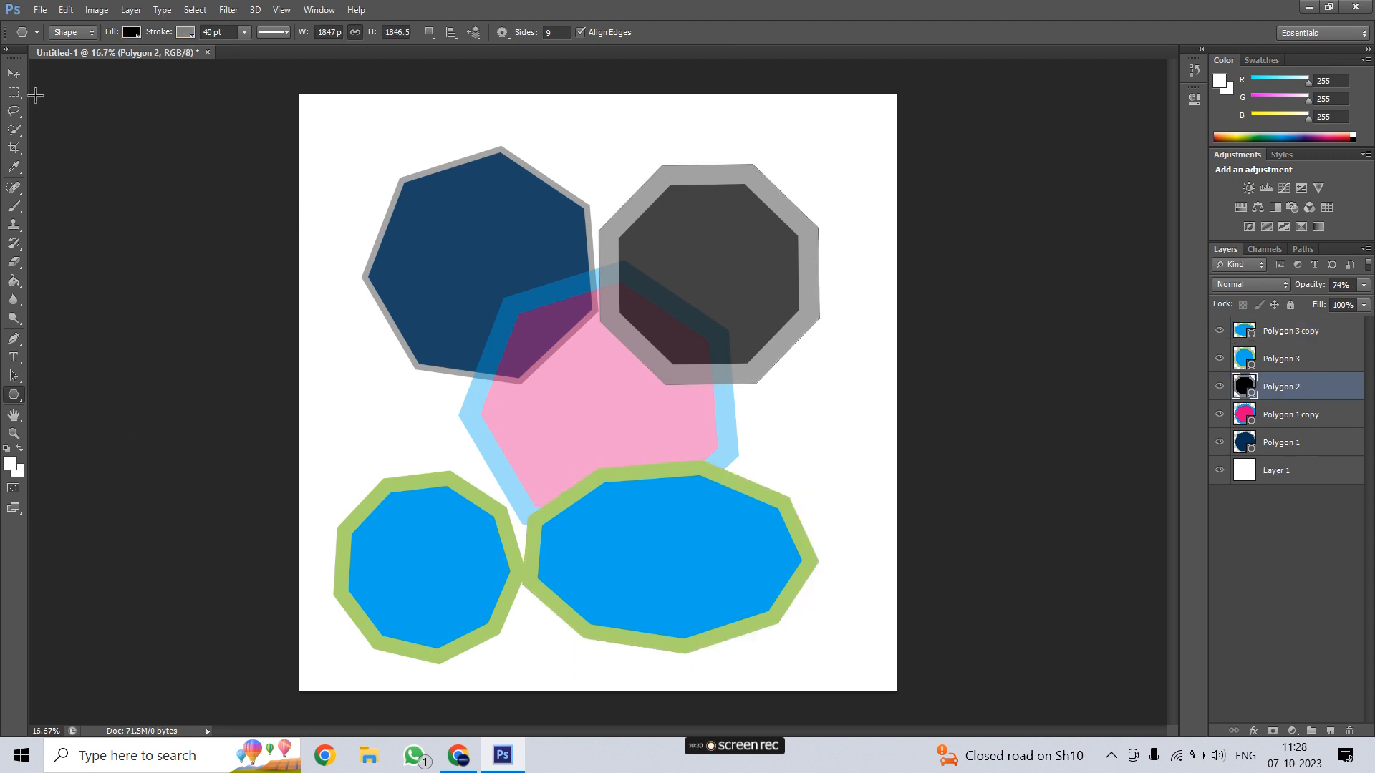
Step: Move the black octagon to the canvas's upper right, the navy heptagon to the upper left, and the pink heptagon between them
left_click(11, 74)
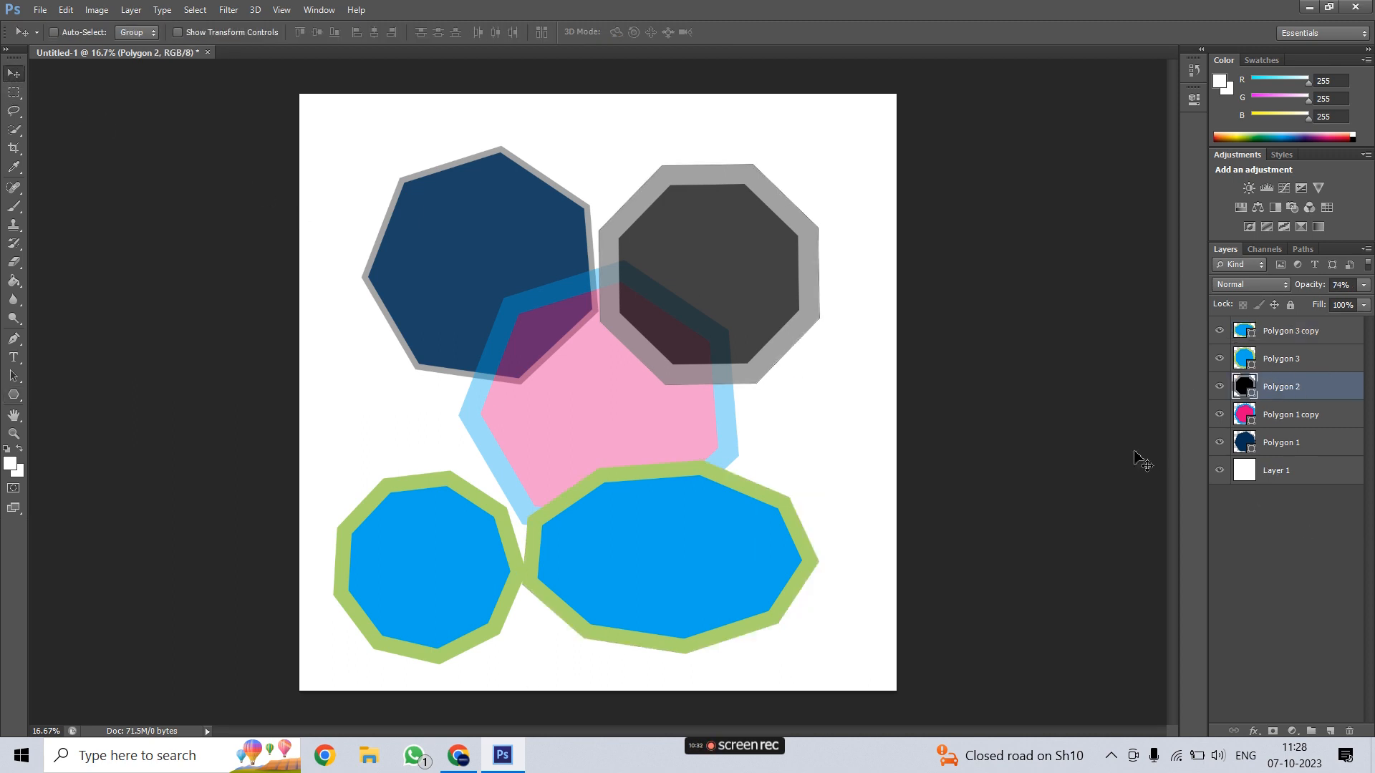
left_click_drag(741, 274, 769, 258)
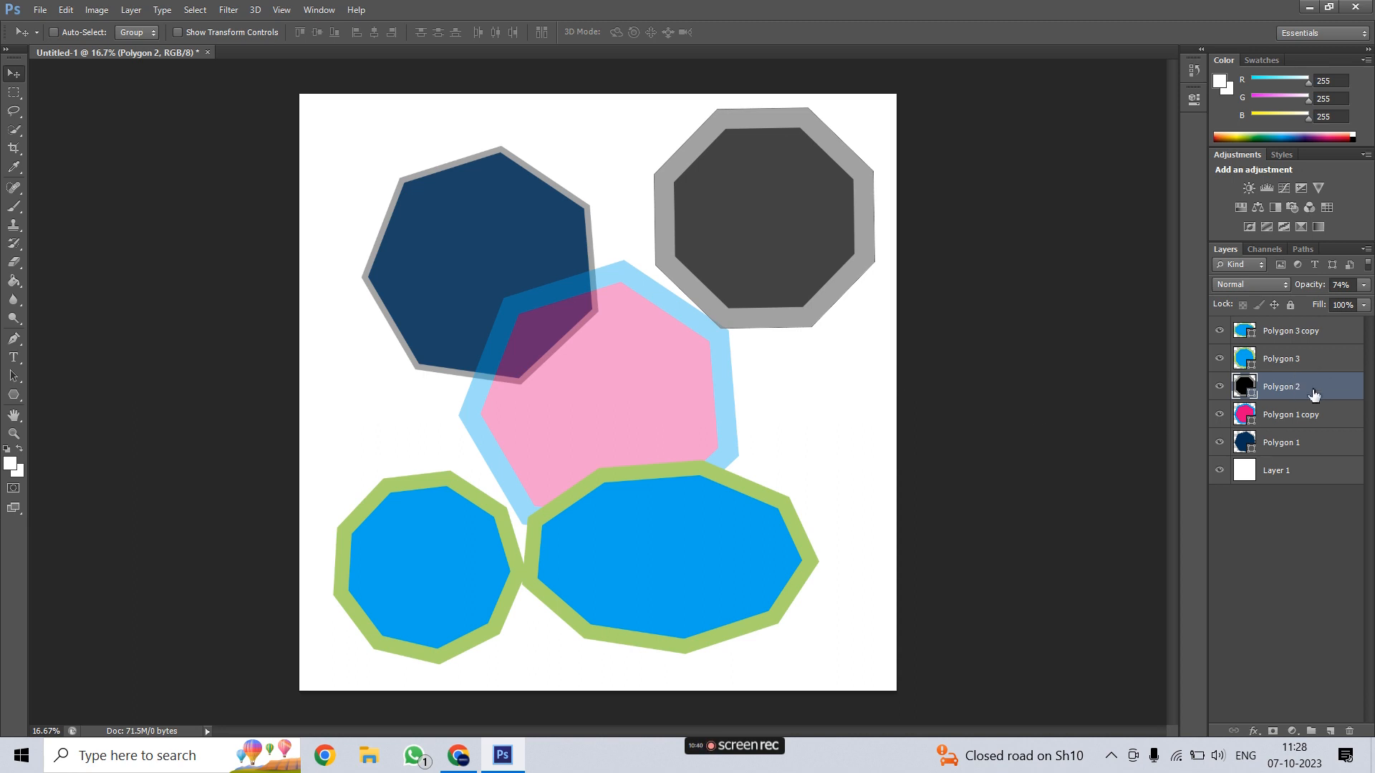
left_click(1323, 446)
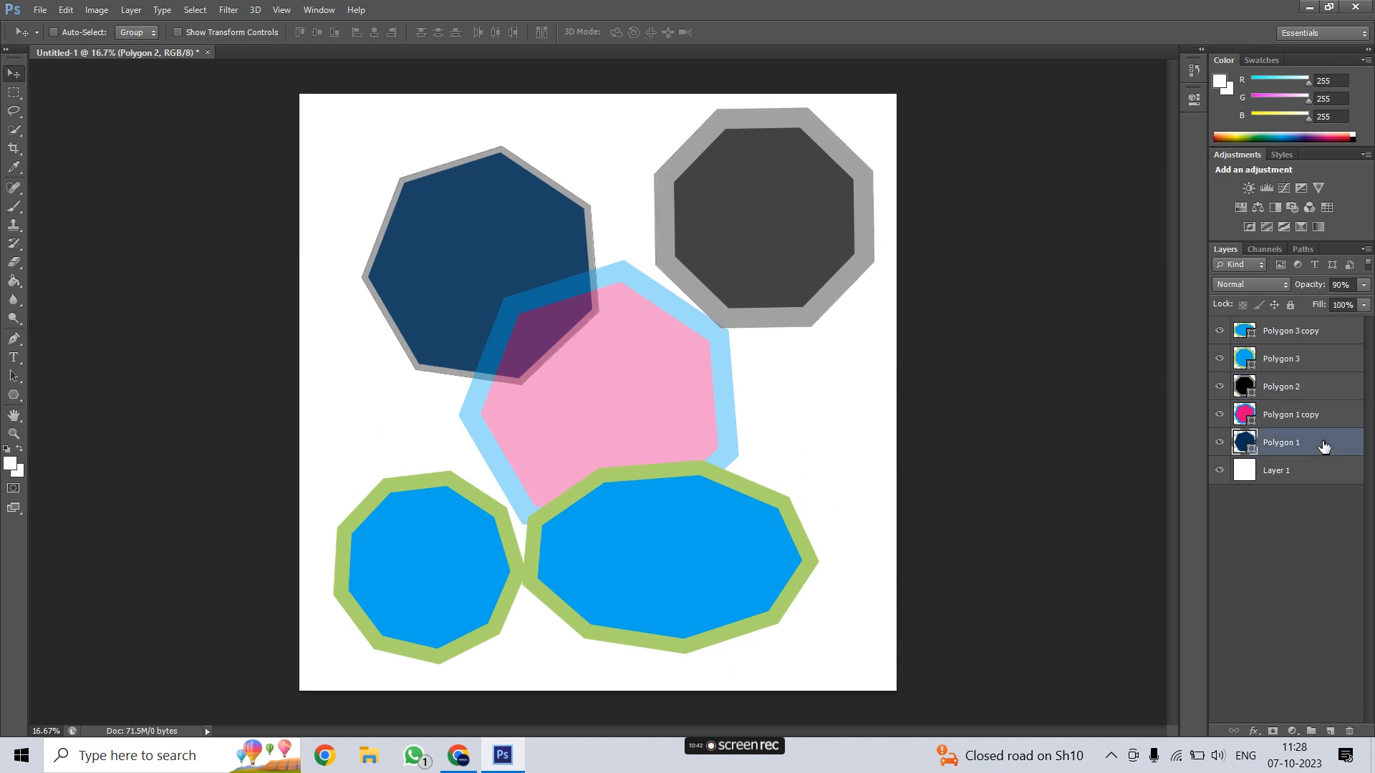
left_click_drag(555, 262, 501, 213)
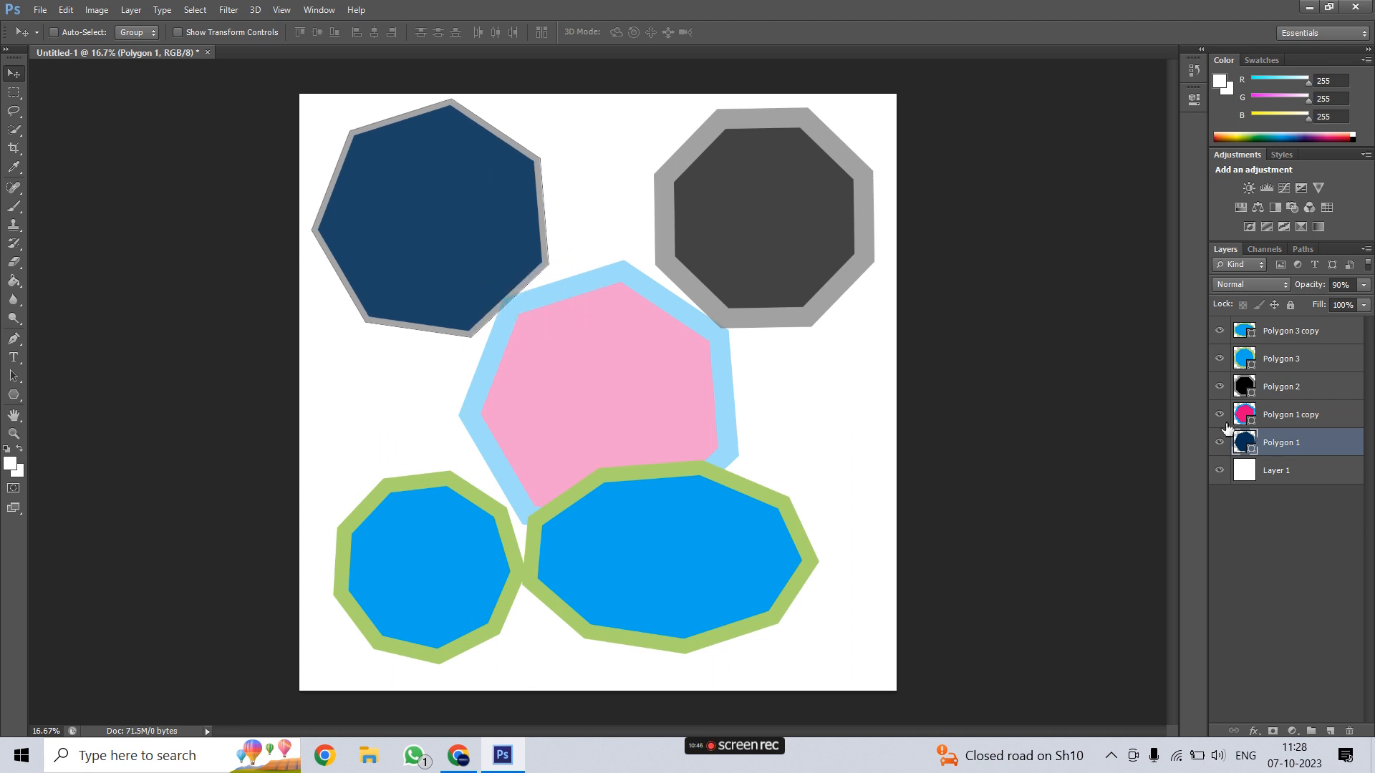
left_click(1227, 423)
left_click_drag(614, 362, 604, 214)
Step: Move the blue nonagon up below the navy heptagon, and the stretched nonagon up and right below the black octagon
left_click(1307, 386)
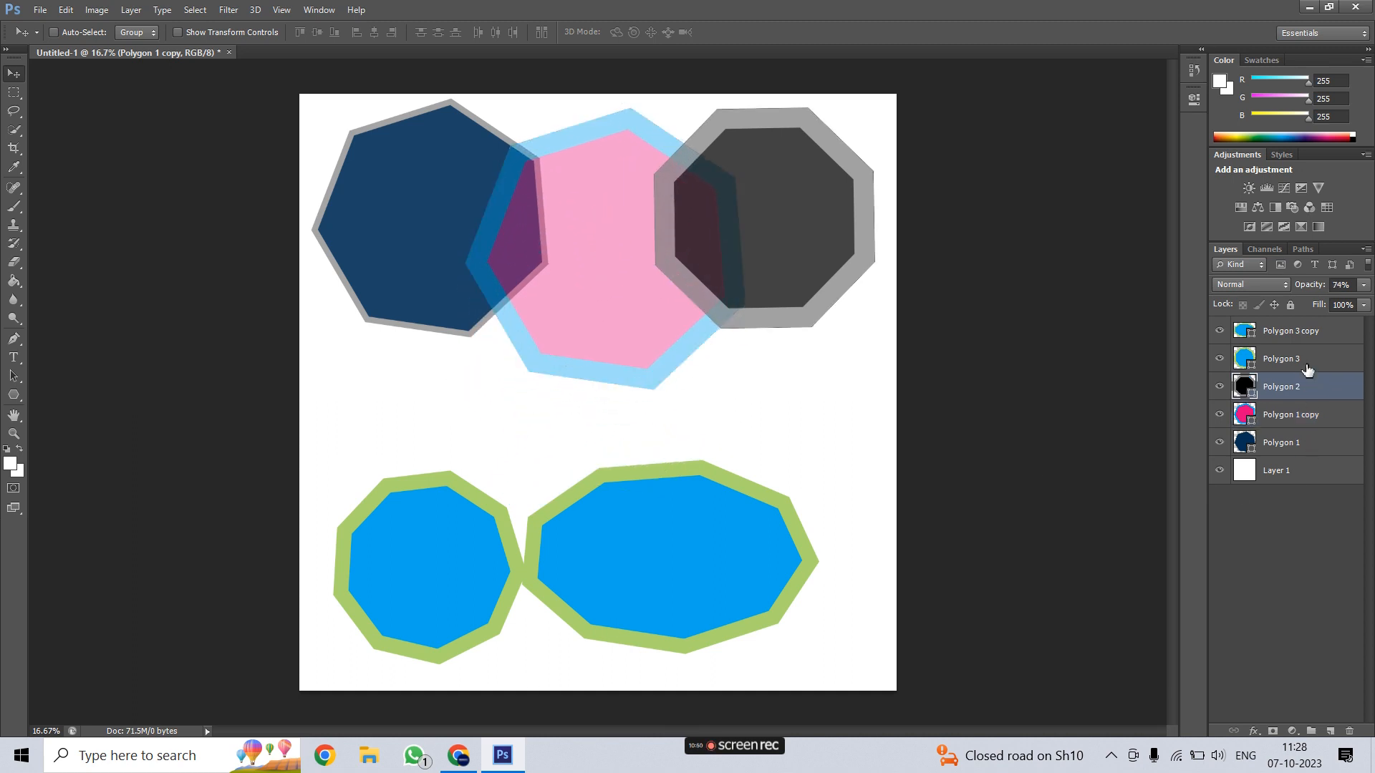
left_click(1307, 369)
left_click_drag(694, 544, 685, 434)
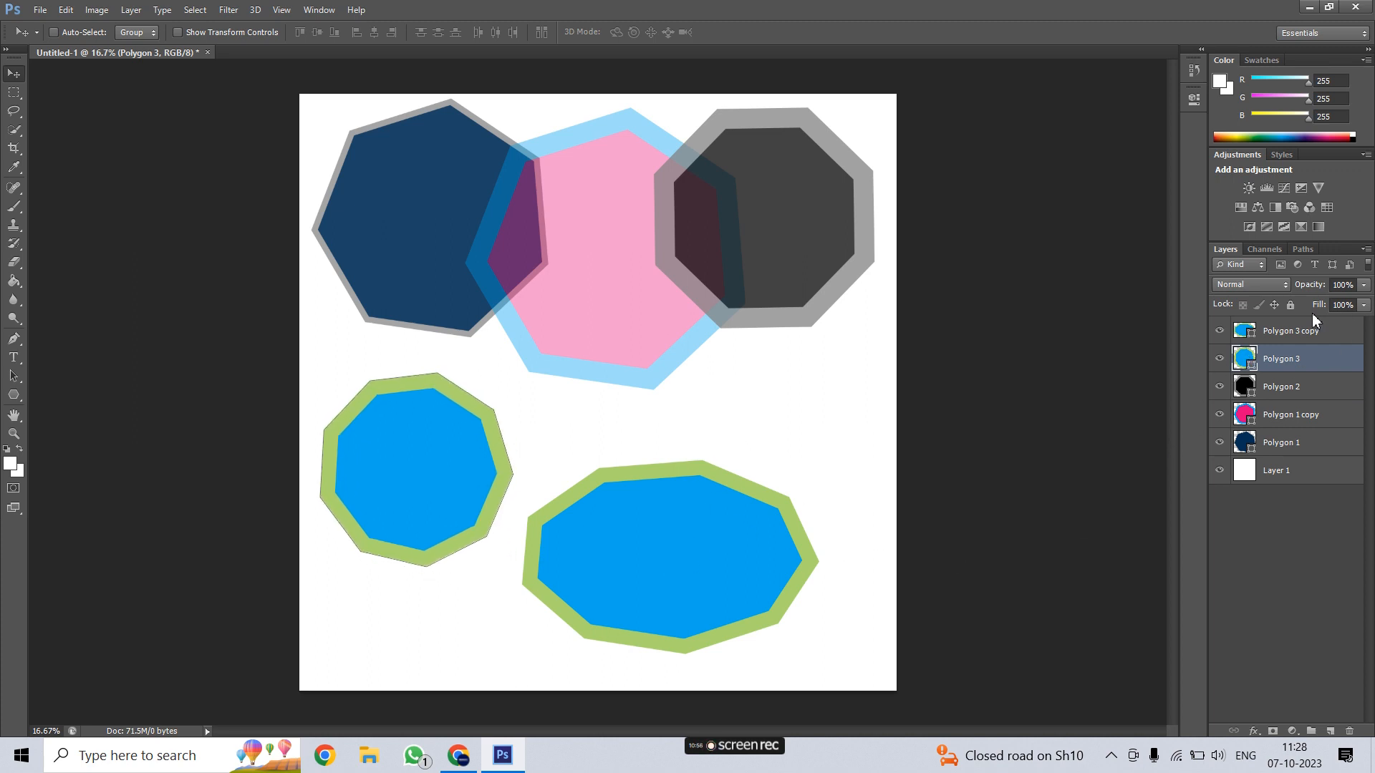
left_click(1310, 331)
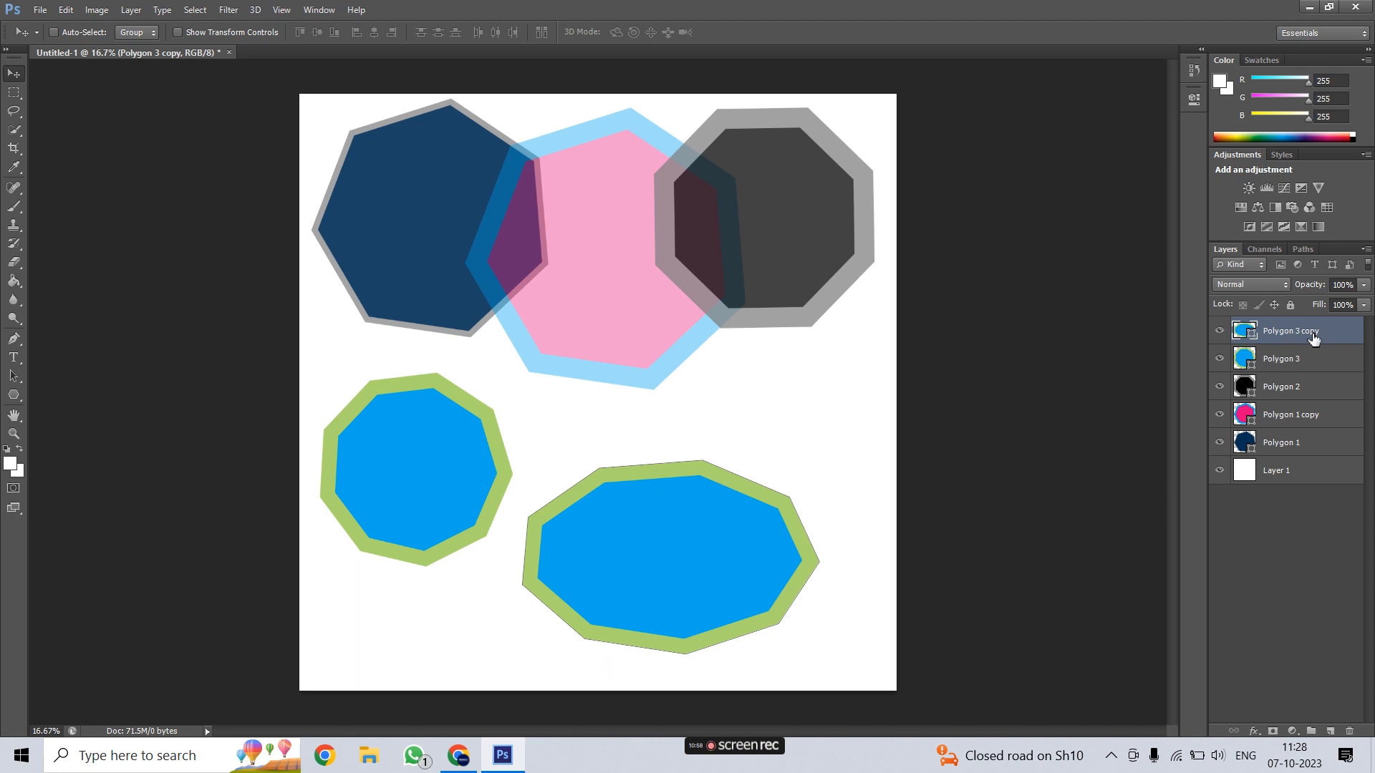
left_click_drag(681, 571, 731, 486)
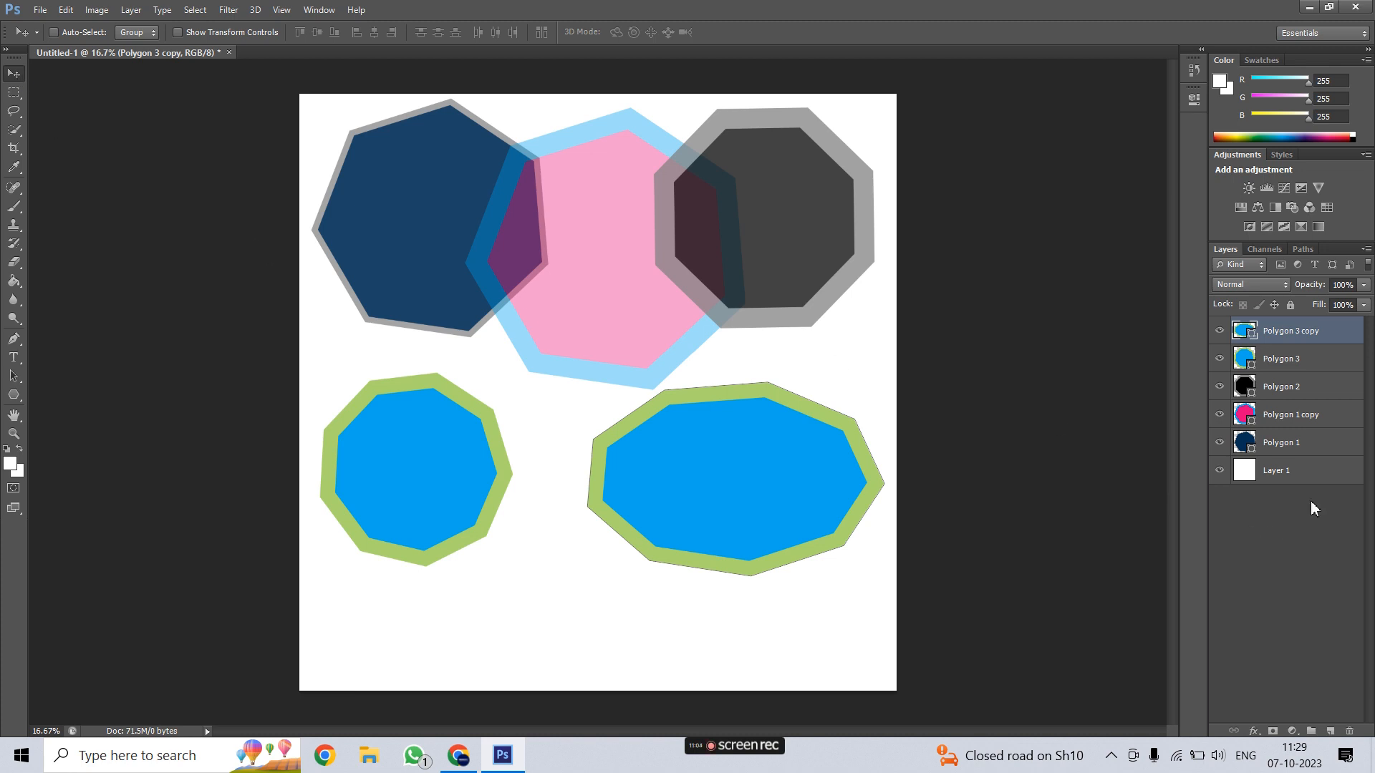
Step: Give the stretched nonagon 87% layer opacity, a red fill and a black stroke
left_click(13, 396)
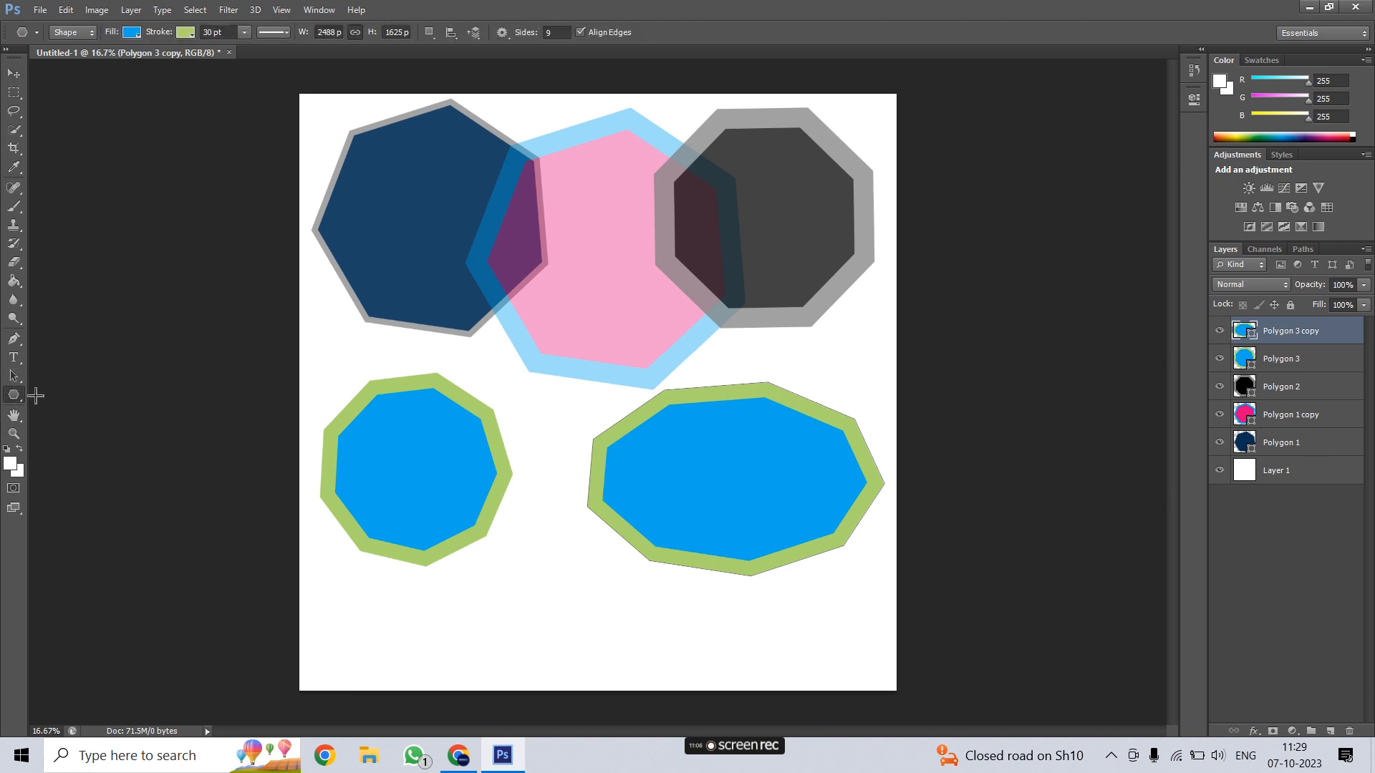
left_click_drag(1307, 286, 1297, 286)
left_click(132, 32)
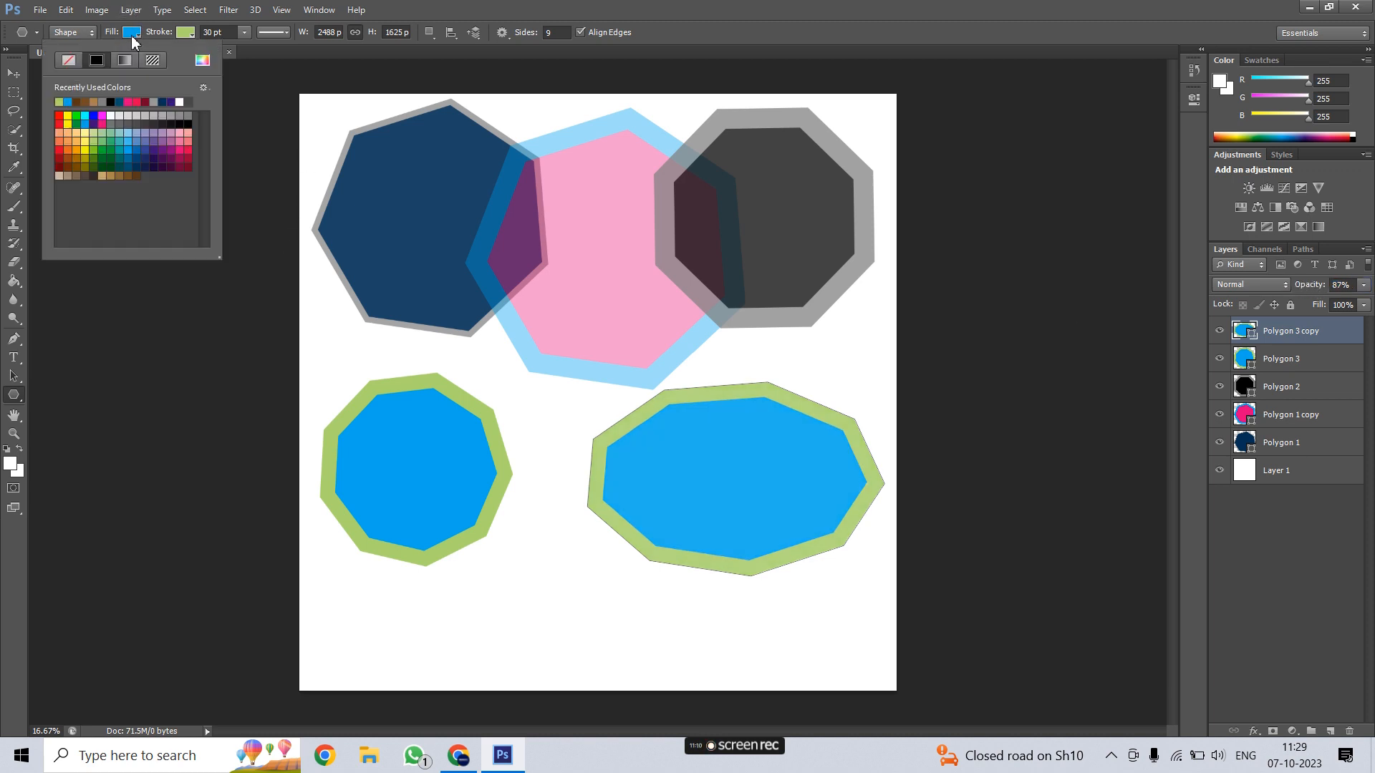
left_click(63, 153)
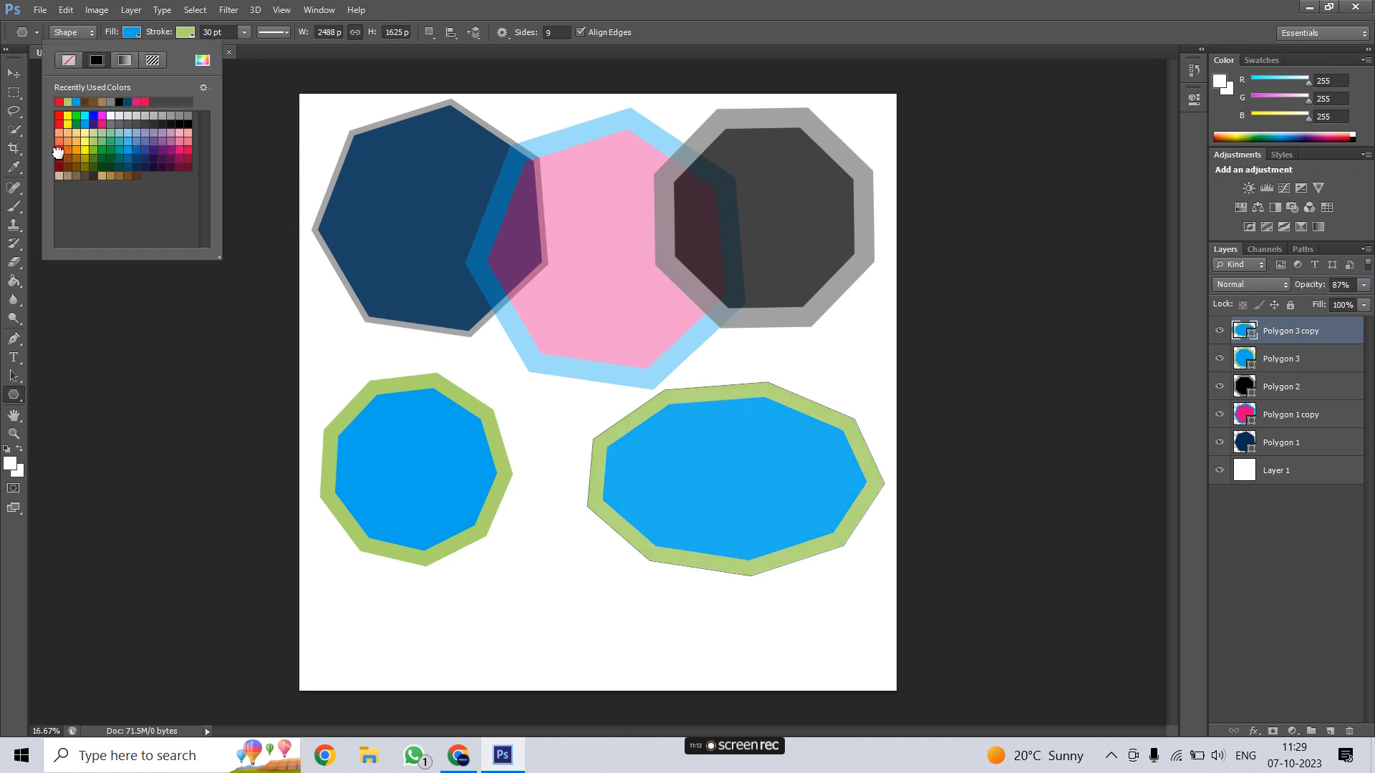
left_click(187, 31)
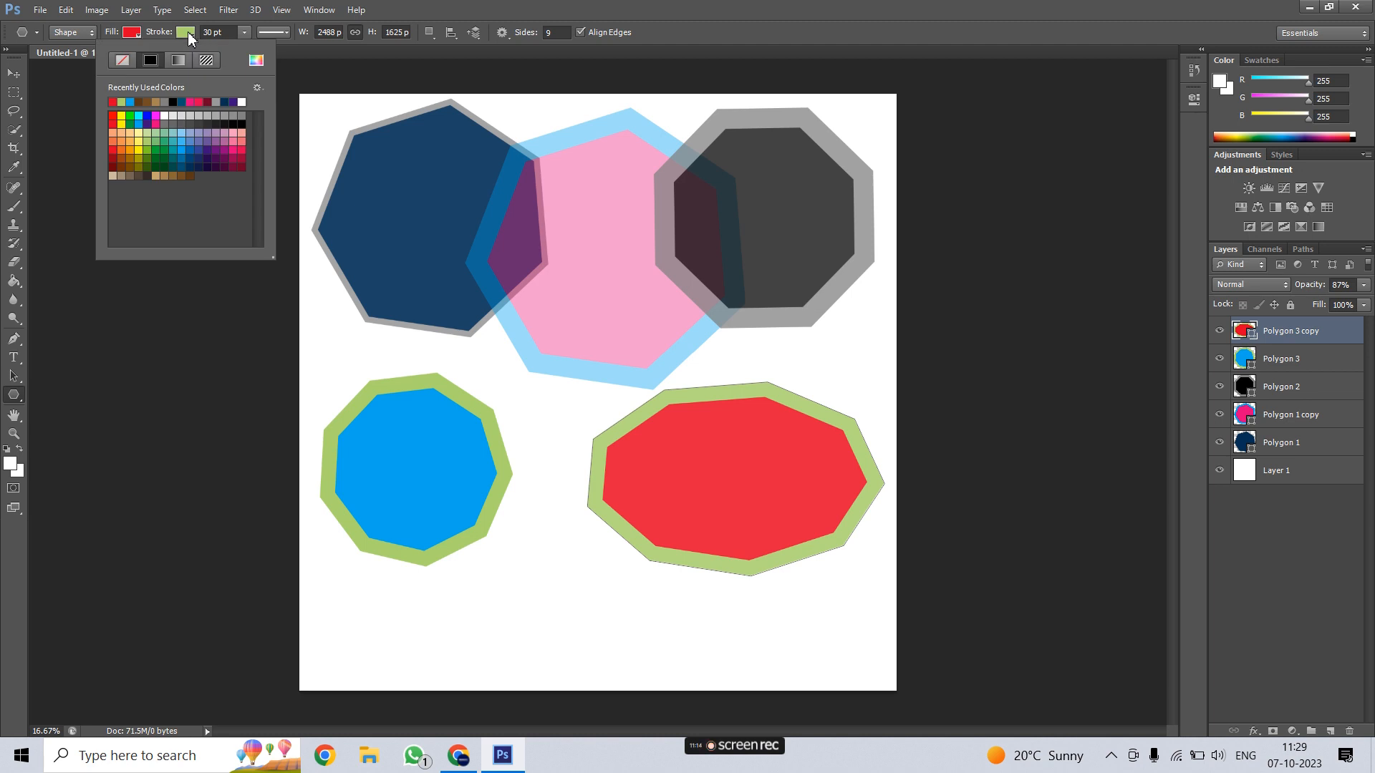
left_click(244, 125)
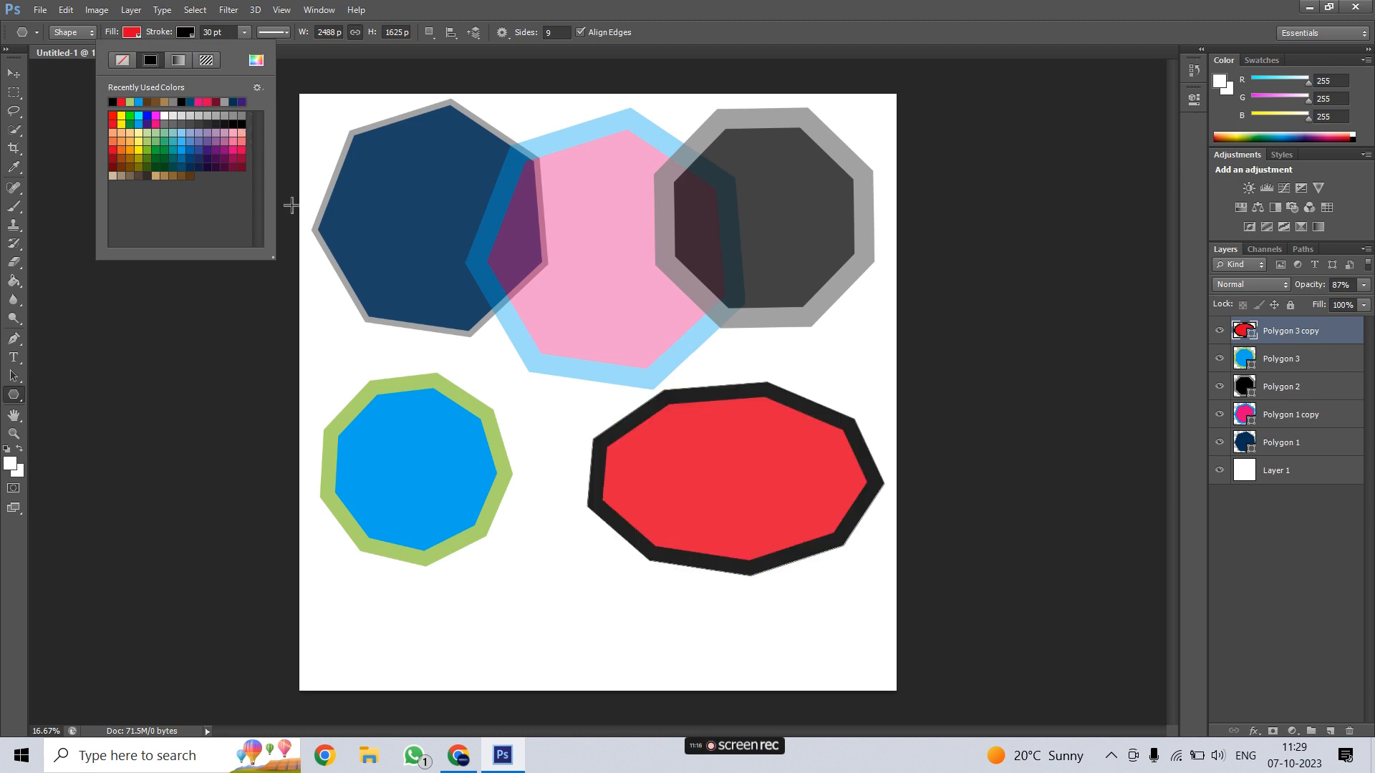
left_click(185, 33)
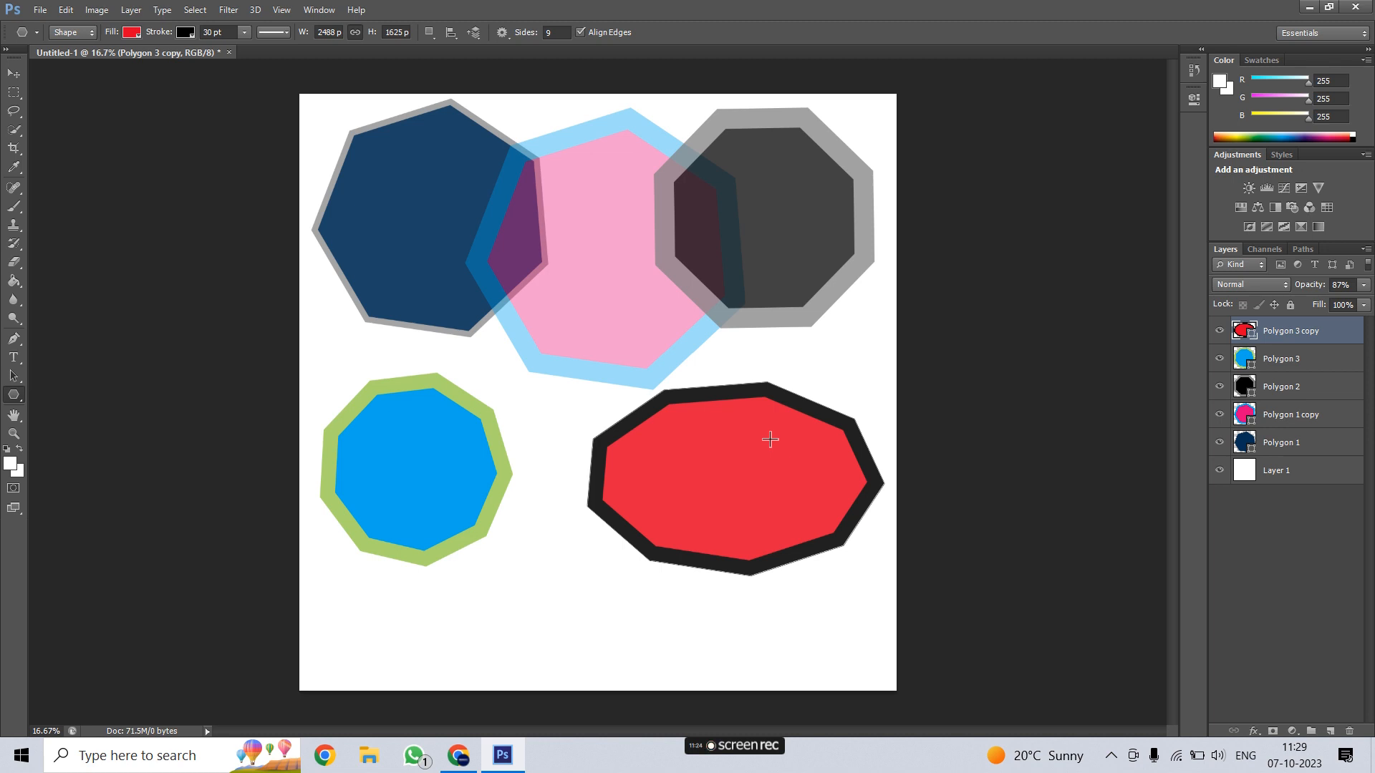
Step: Draw a 10-sided polygon about 2510 px wide at the canvas's lower center, overlapping both nonagons, and fill it purple
left_click(558, 32)
left_click_drag(532, 539, 636, 648)
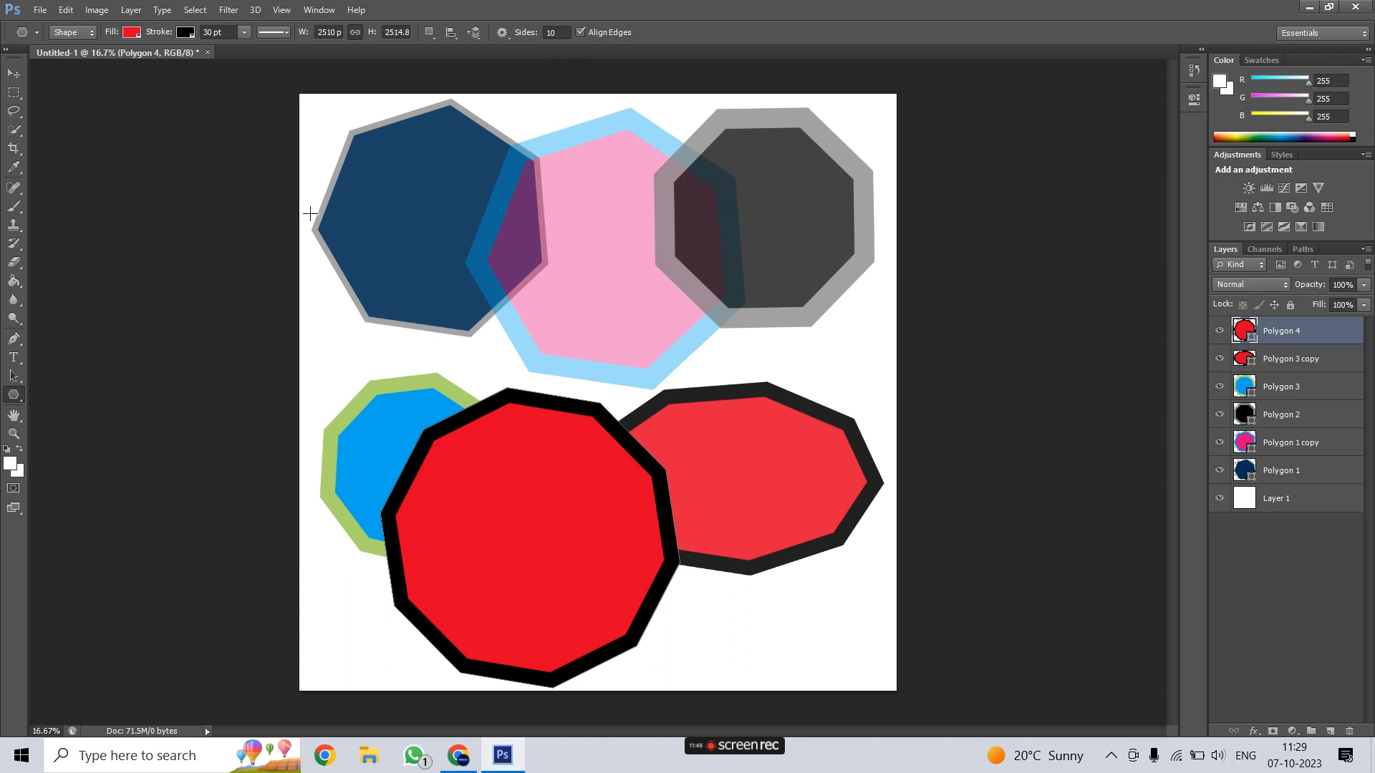
left_click(129, 32)
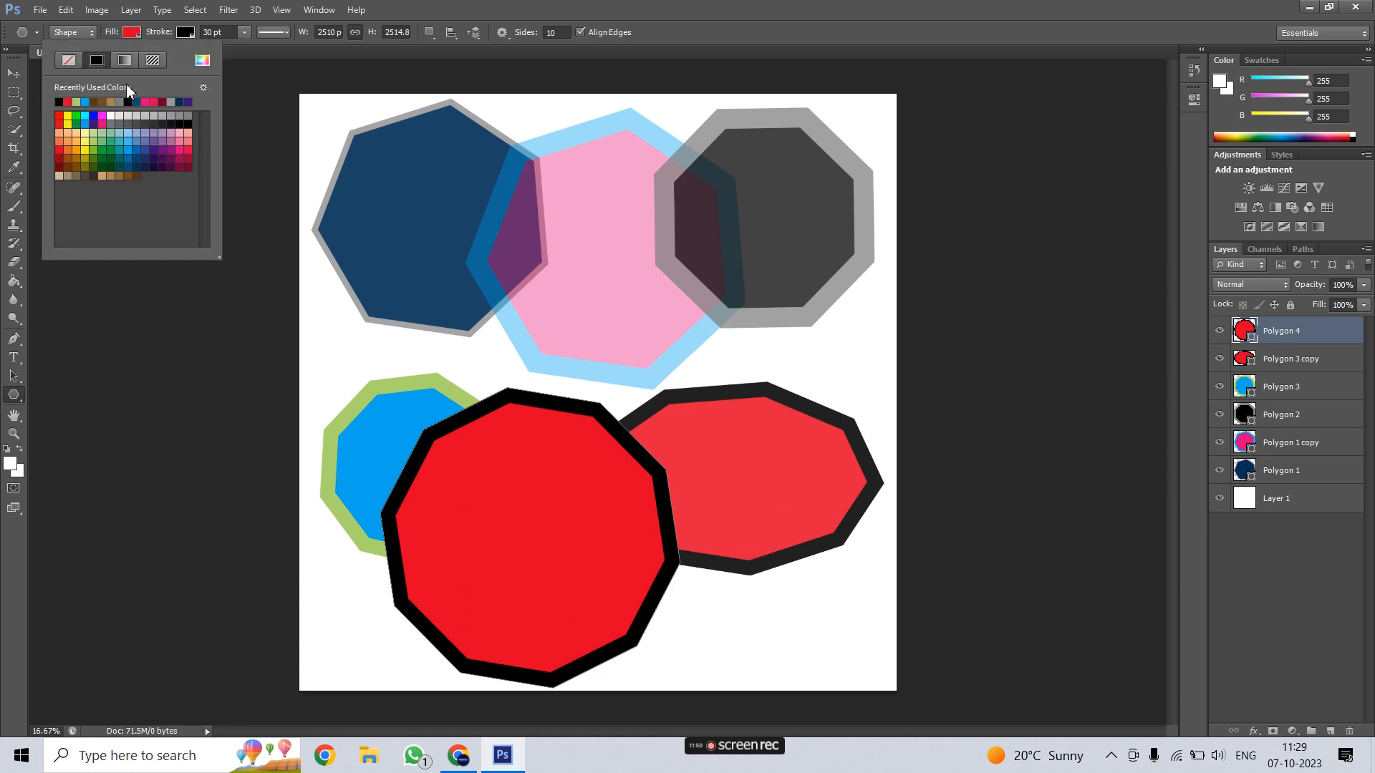
left_click(172, 150)
left_click(163, 149)
Step: Give the purple decagon a light pink stroke of 43 pt and set its layer opacity to 75%
left_click(183, 33)
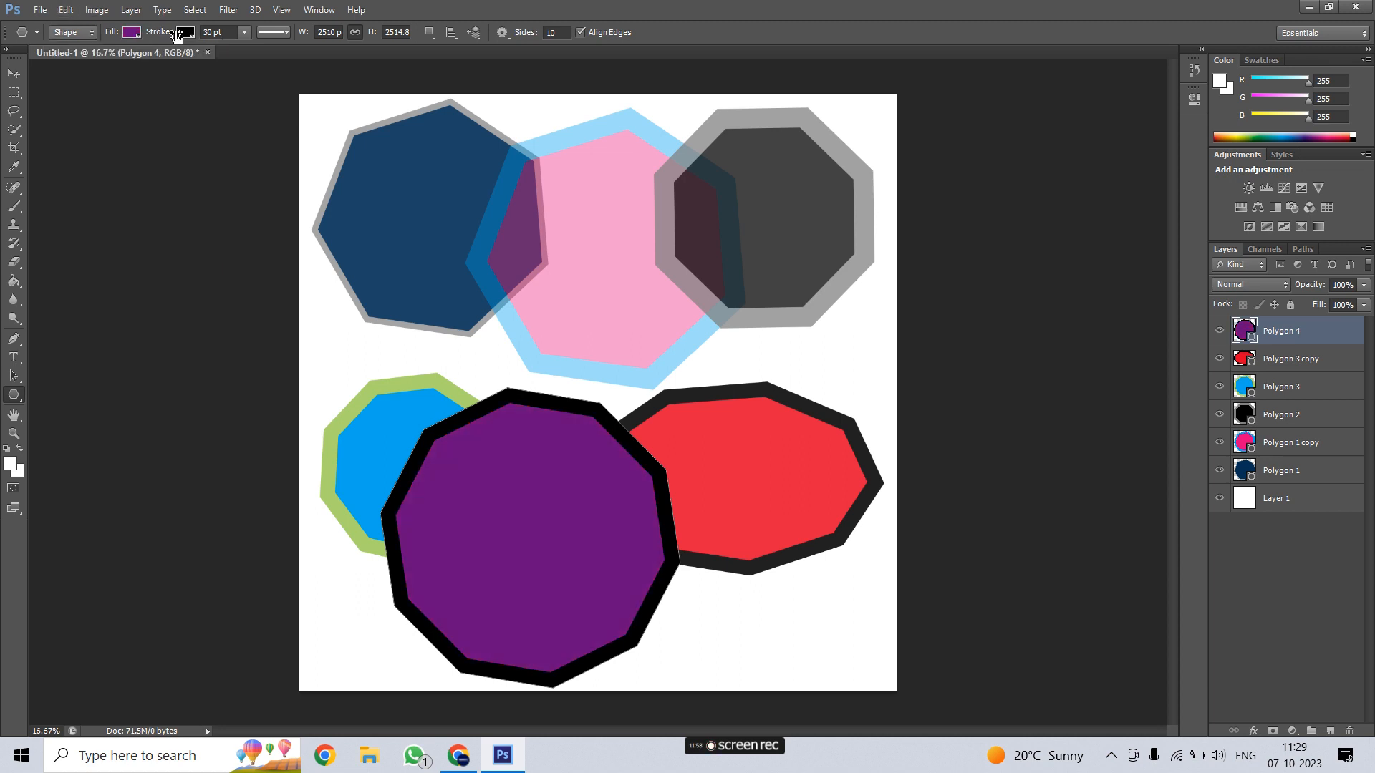
left_click(185, 34)
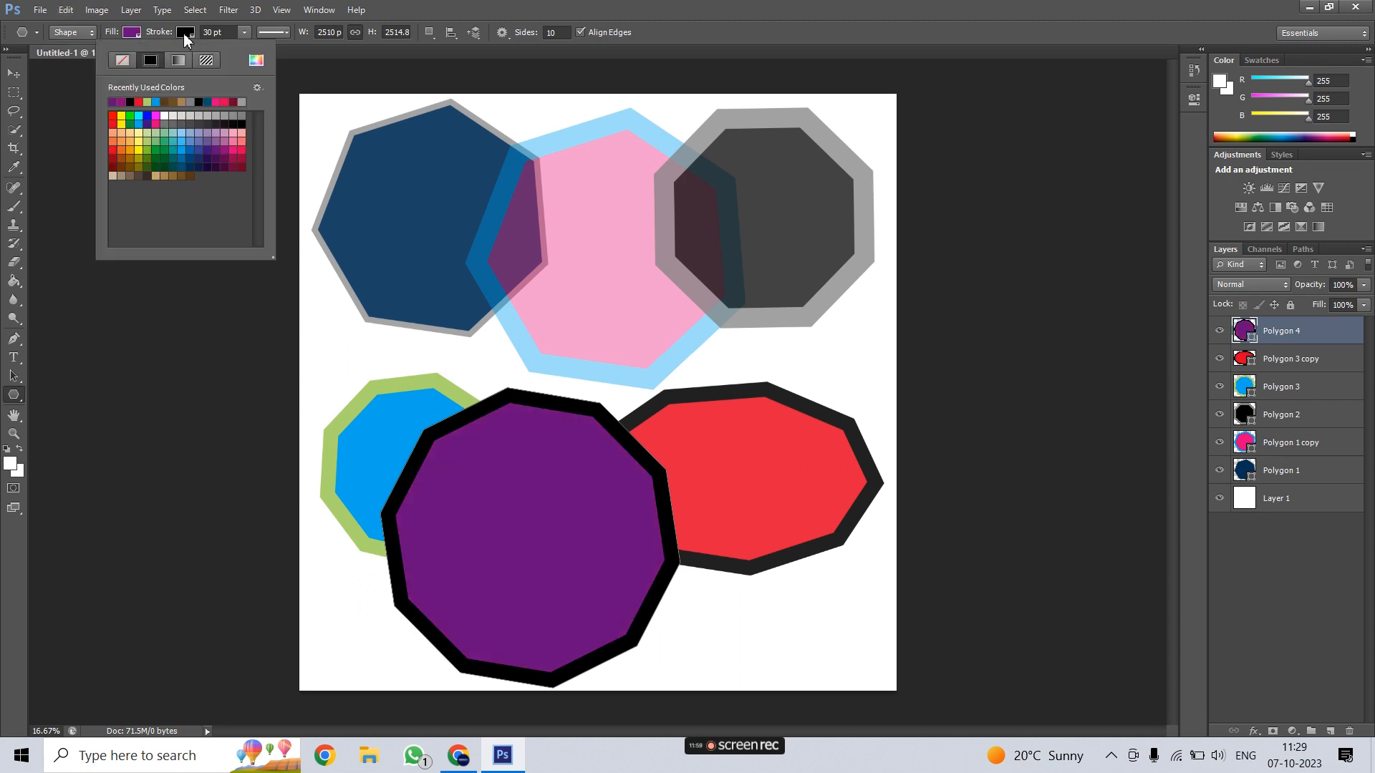
left_click(224, 132)
left_click_drag(151, 34, 162, 37)
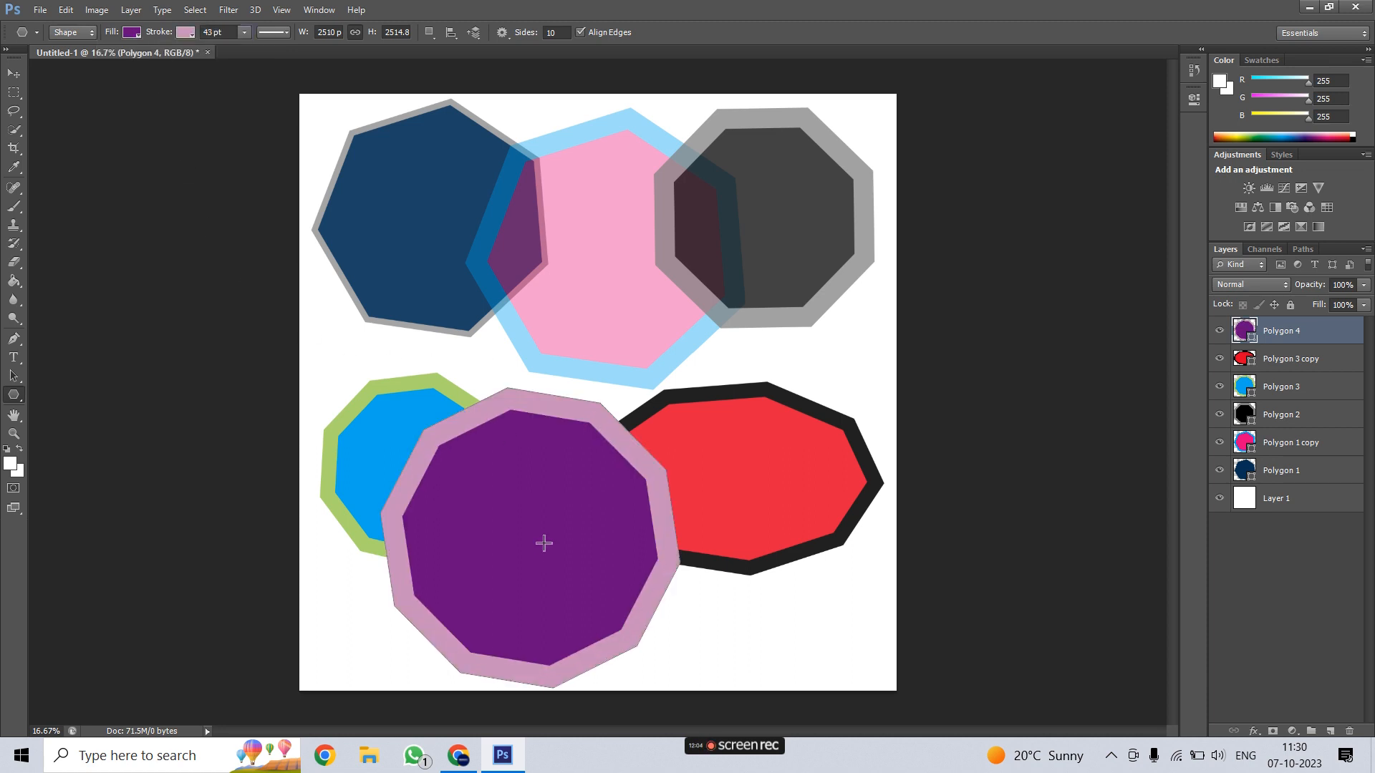
left_click_drag(1314, 290, 1298, 289)
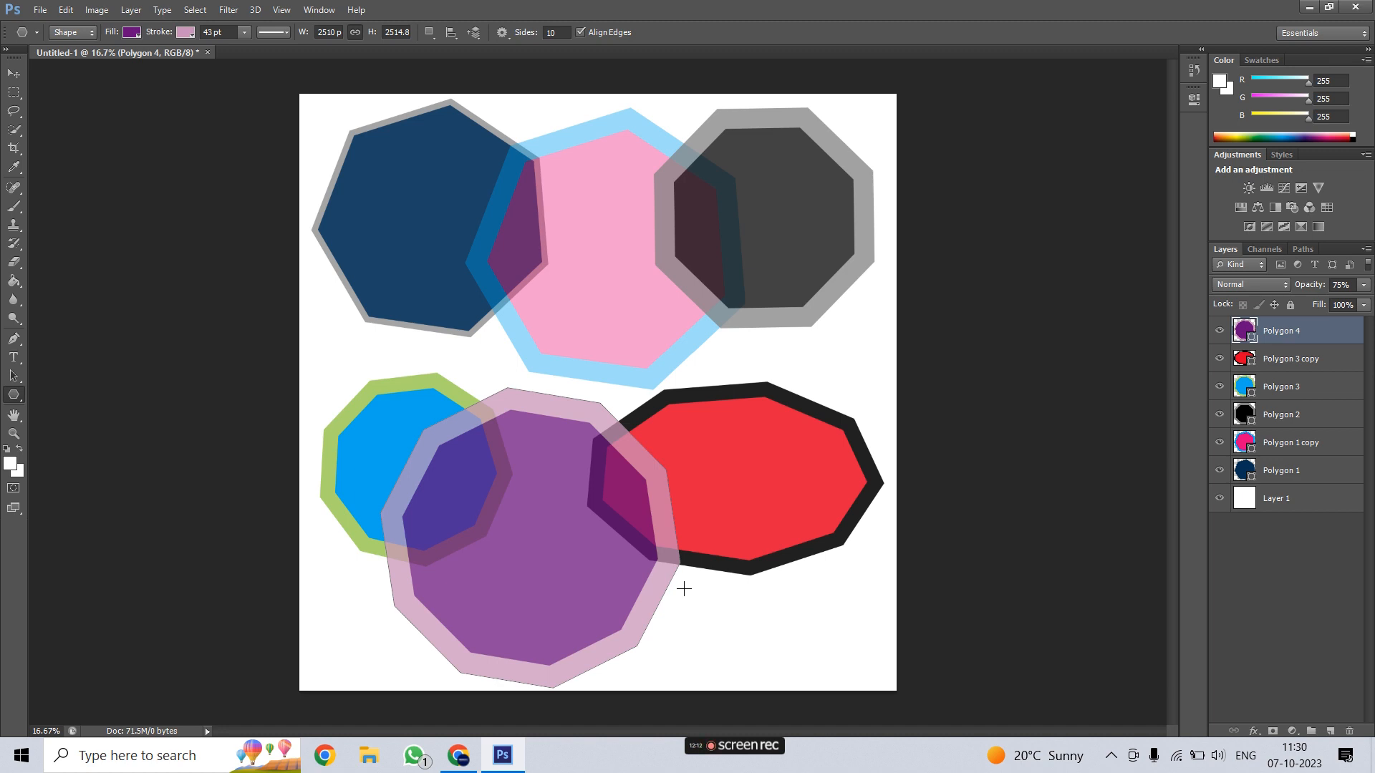
Step: Delete the stretched red nonagon and move the purple decagon right, so it only slightly overlaps the blue nonagon
left_click(1308, 361)
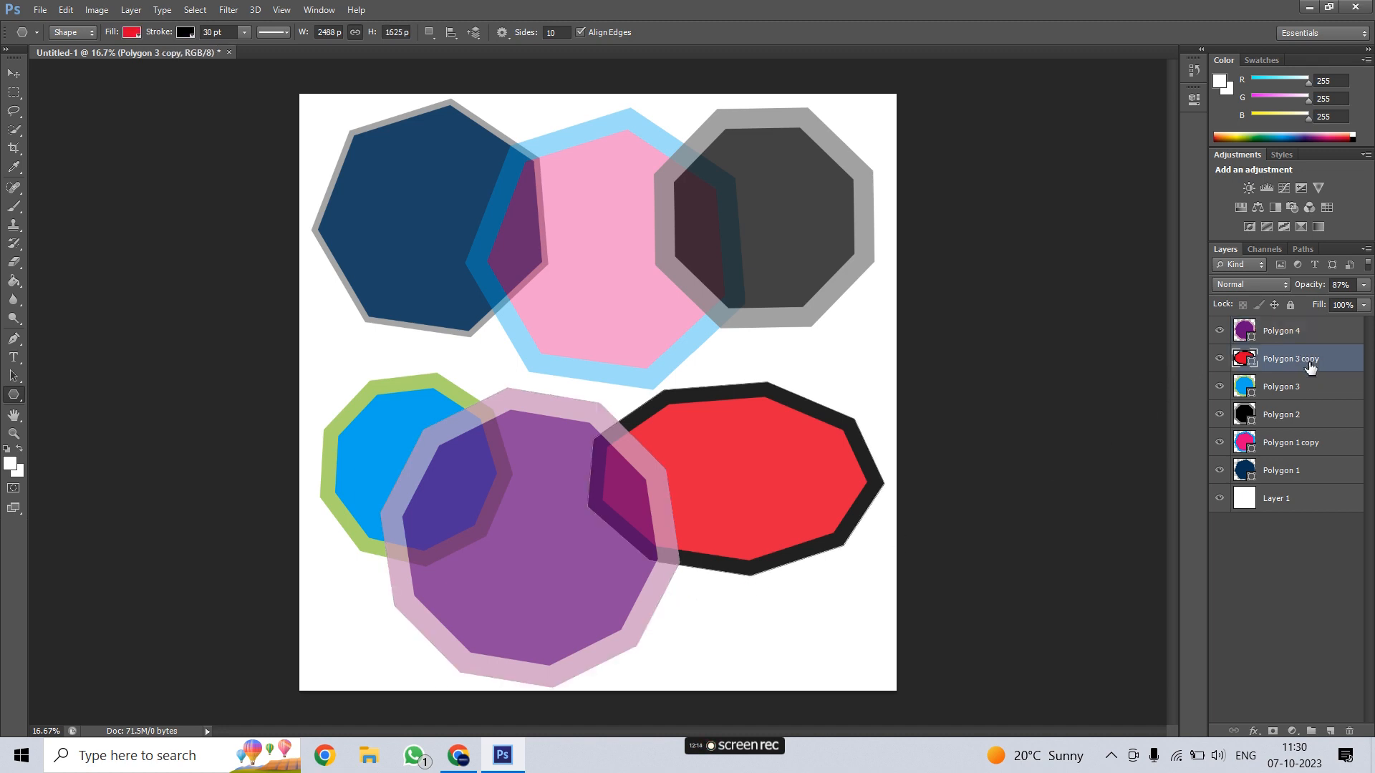
key("Delete")
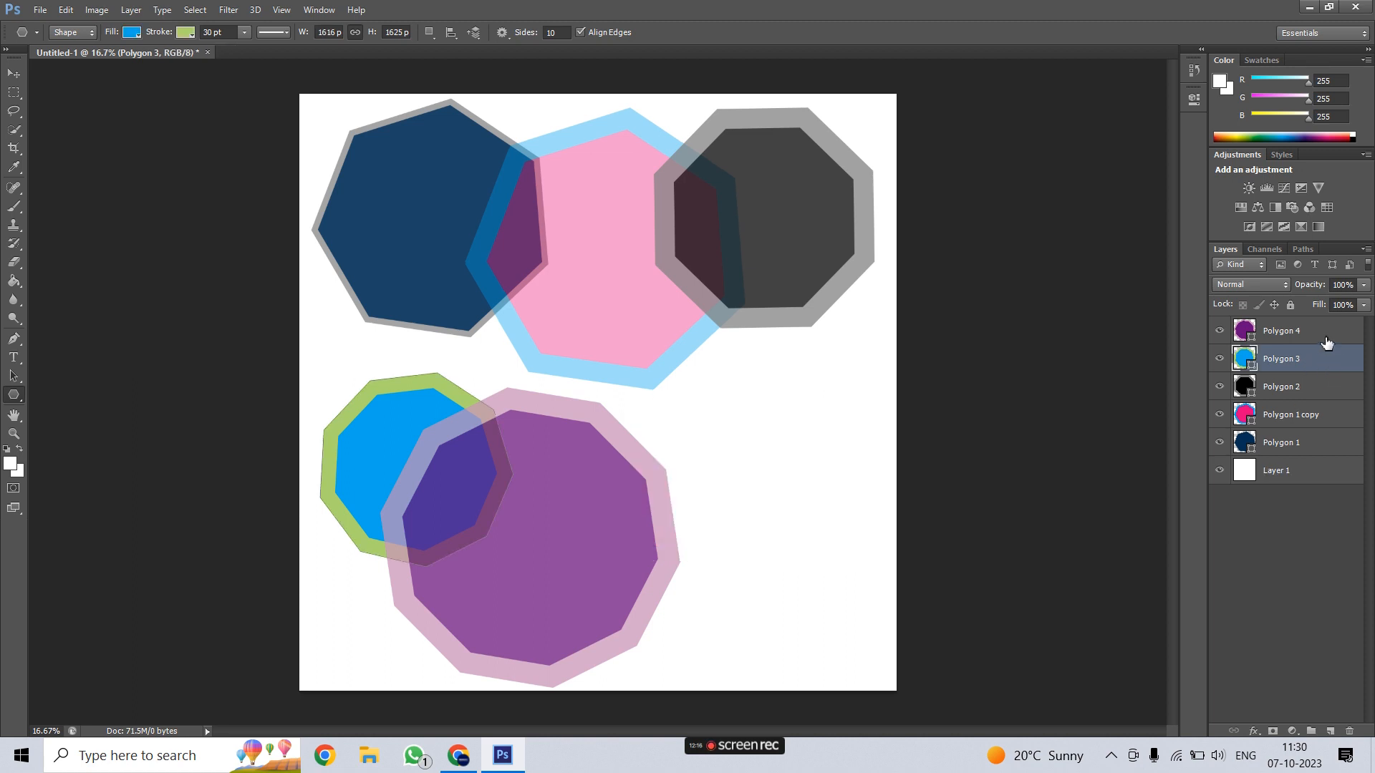
left_click(1321, 335)
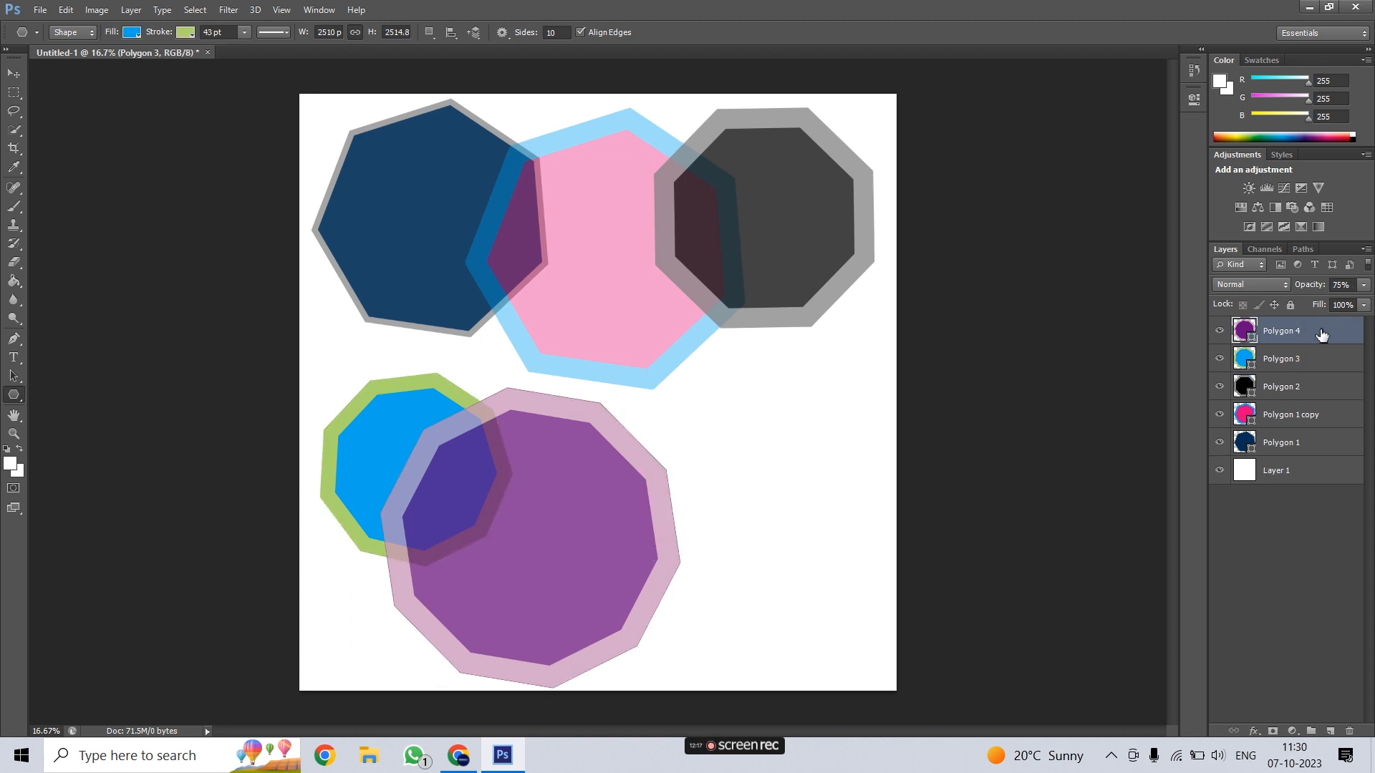
left_click(13, 73)
left_click_drag(616, 543, 668, 549)
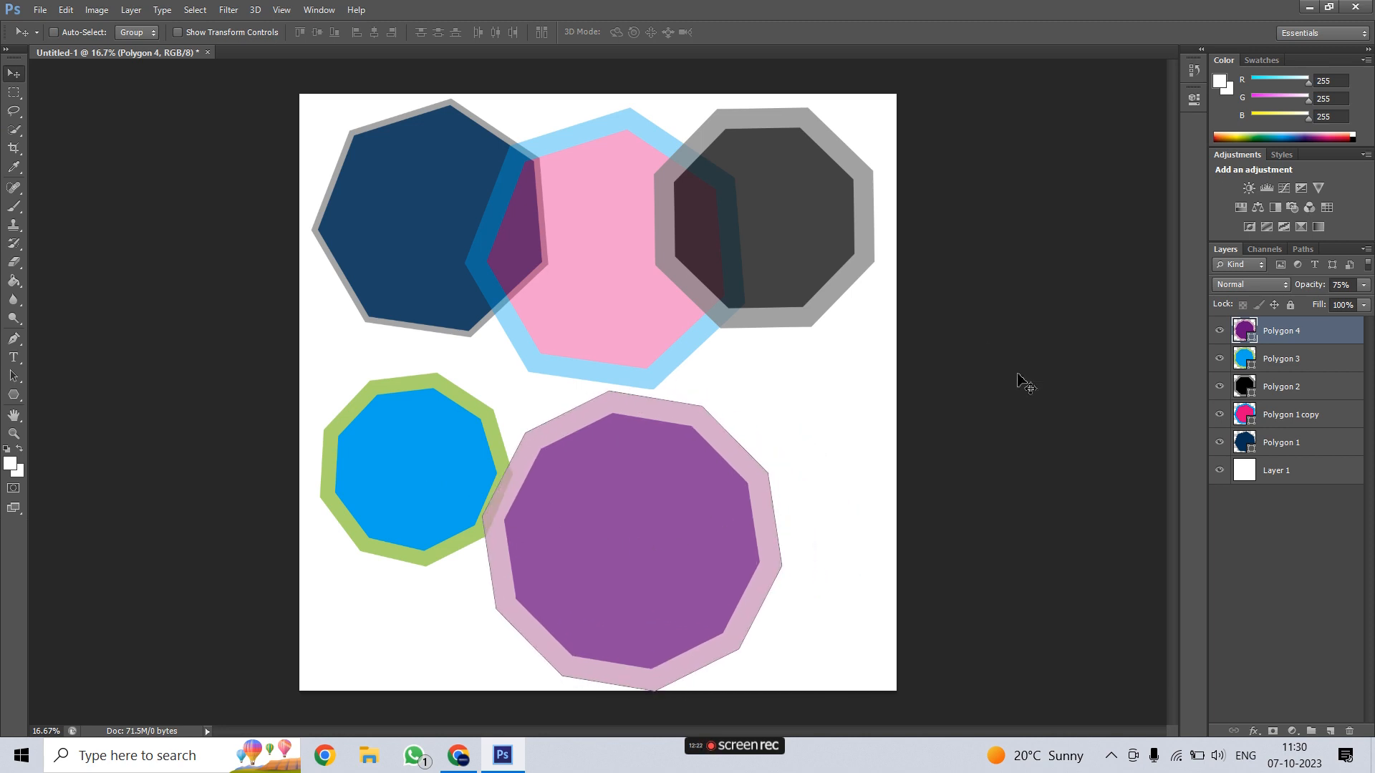
Step: Scale the purple decagon proportionally to 84% and move it to the canvas's lower right, clear of the other shapes
left_click(14, 395)
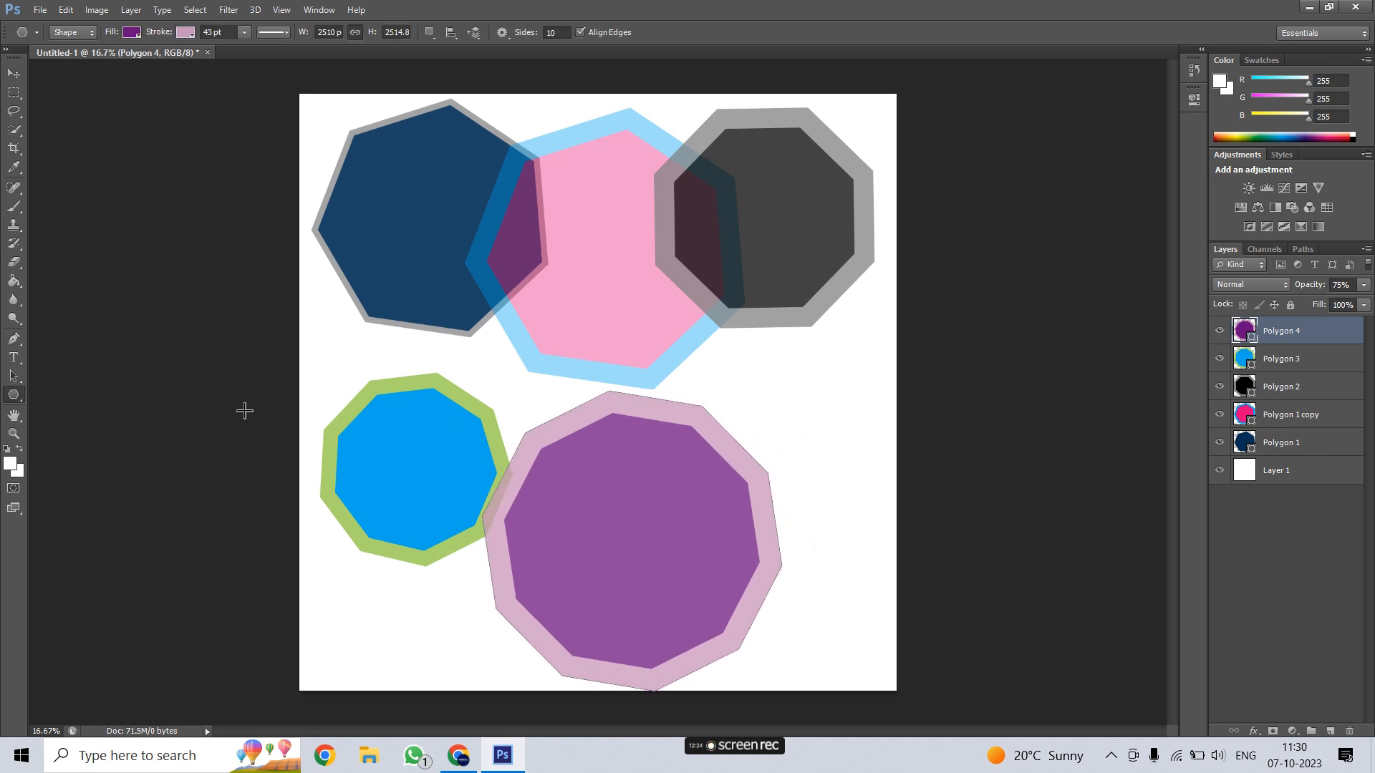
key("ctrl+t")
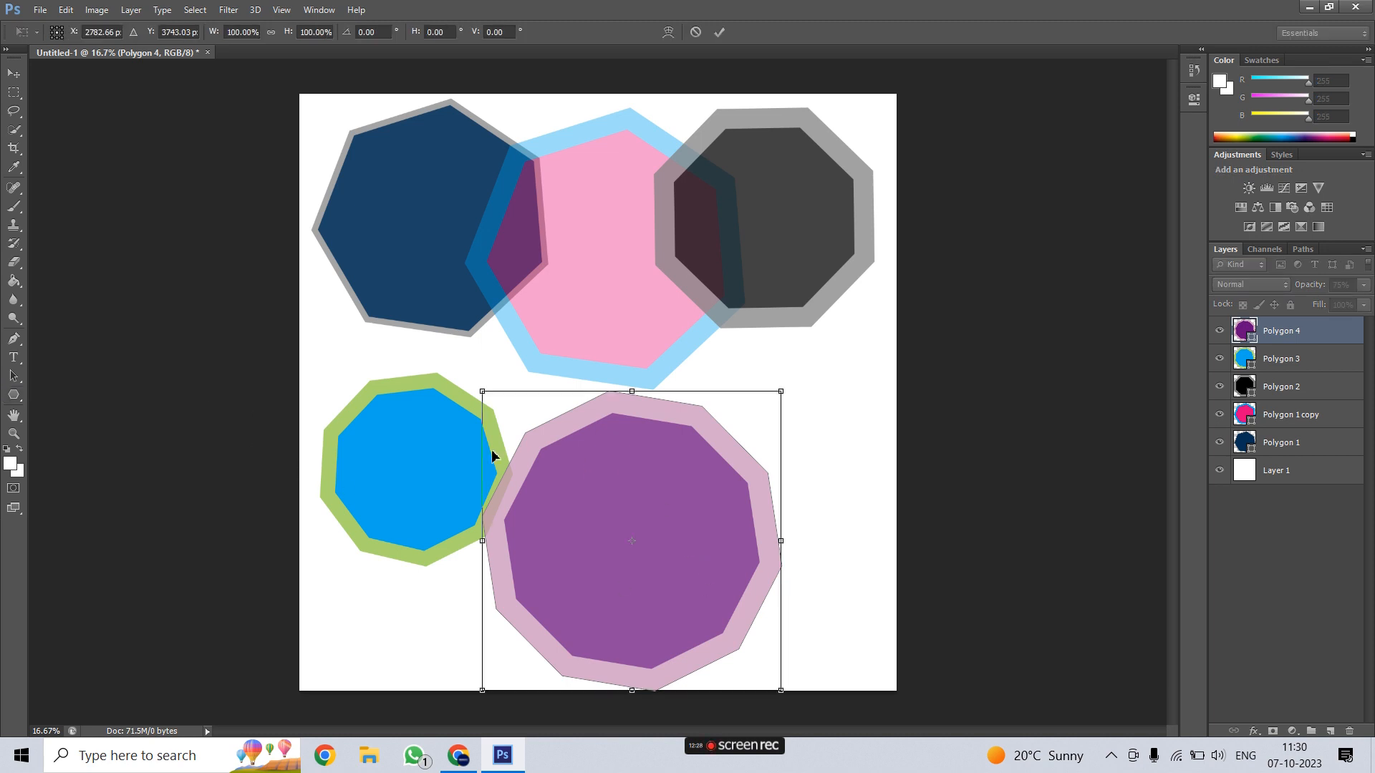
left_click_drag(582, 511, 697, 529)
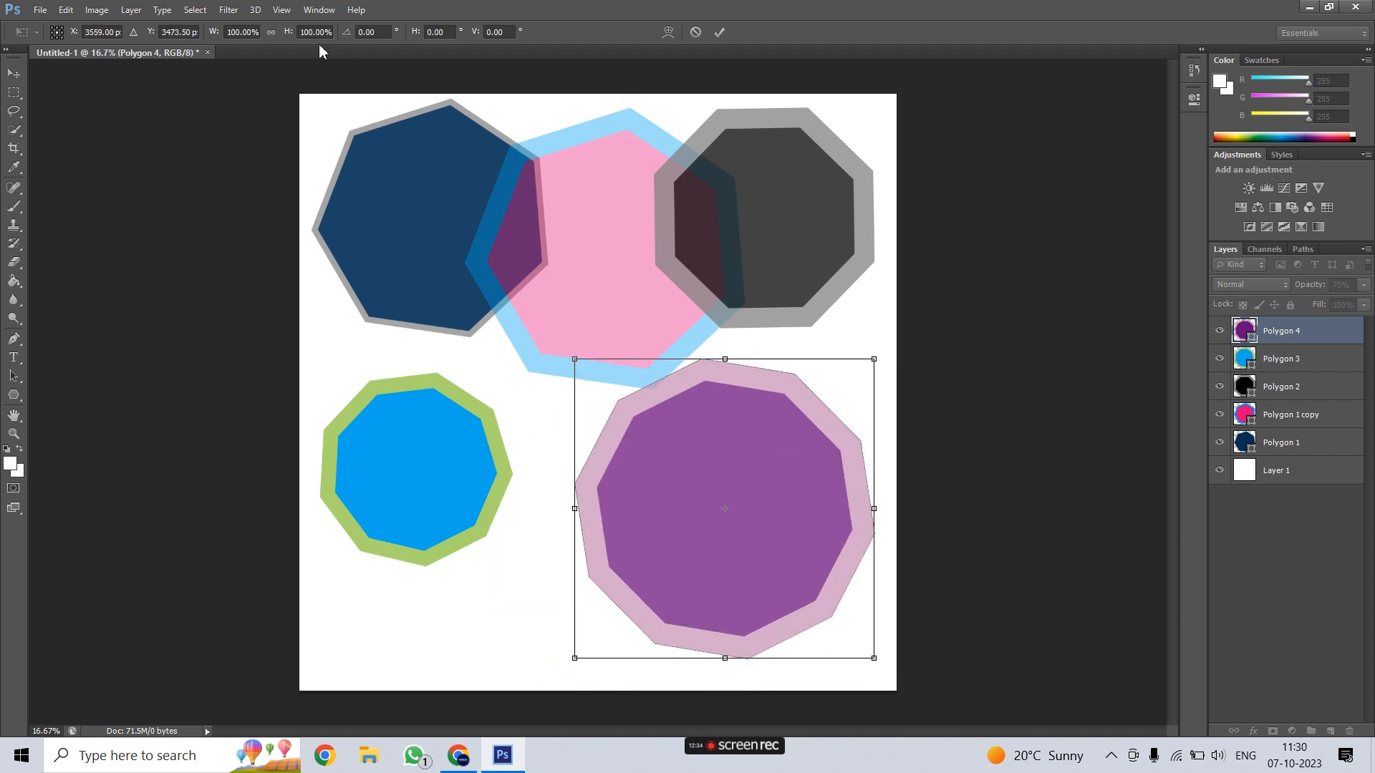
left_click(272, 33)
left_click_drag(220, 33, 208, 34)
mouse_move(696, 490)
left_mouse_down()
mouse_move(714, 520)
mouse_move(718, 482)
left_mouse_up()
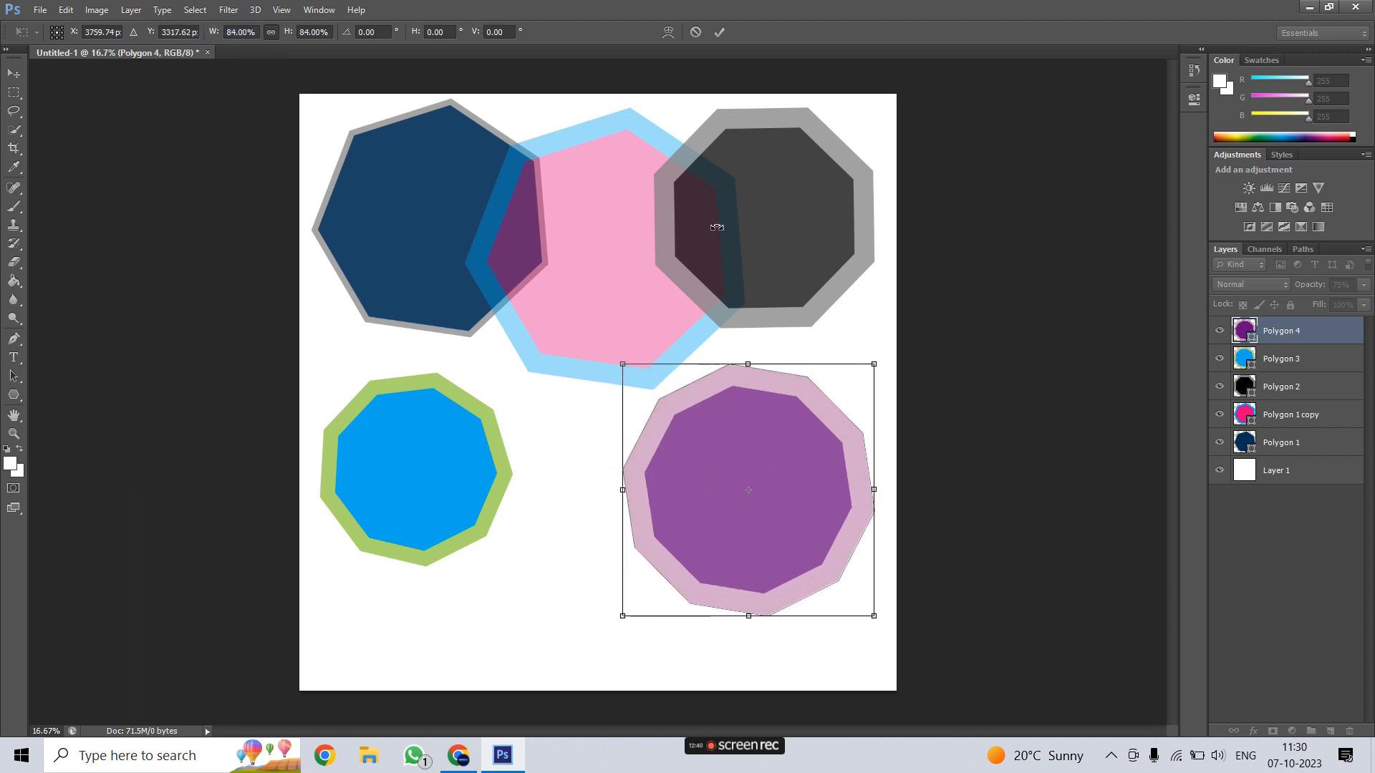
left_click(719, 32)
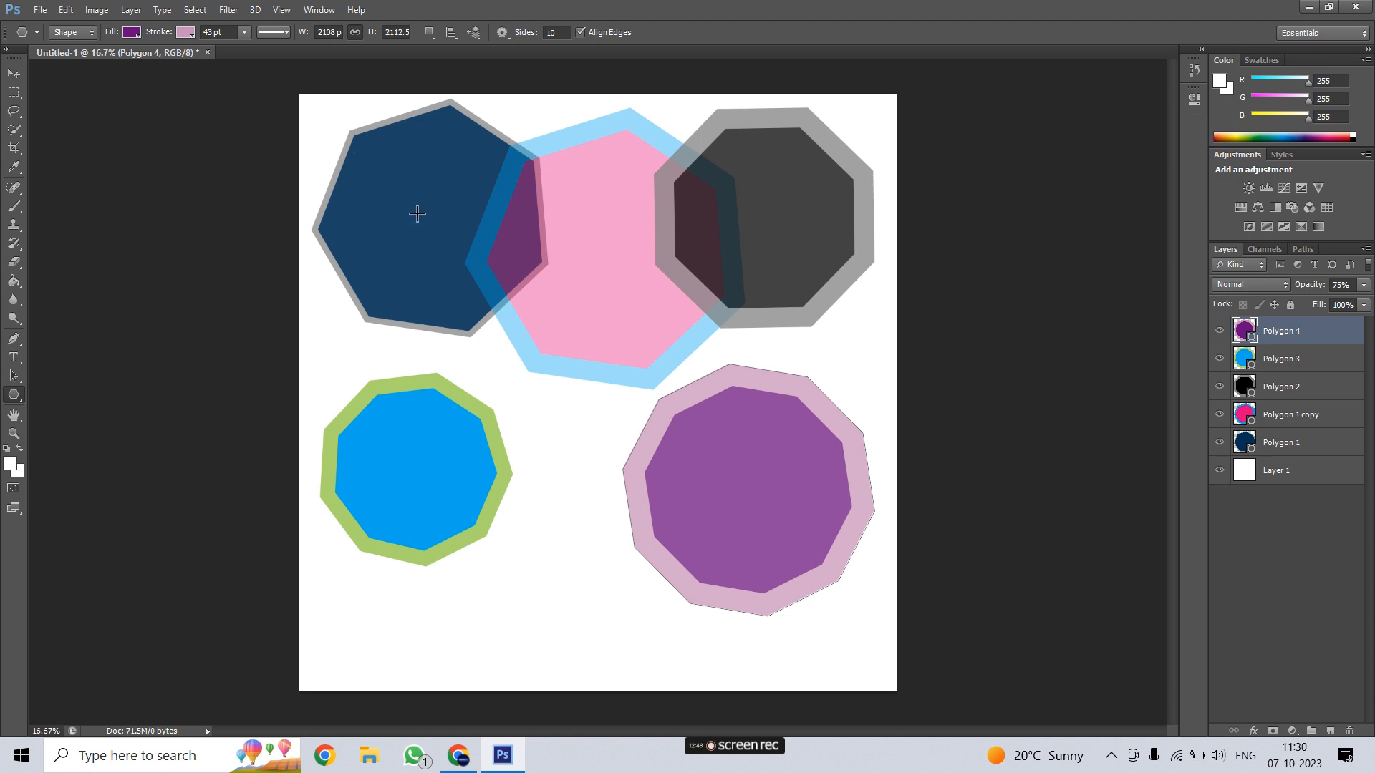
Step: Delete the decagon, nonagon, octagon and pink heptagon layers, keeping only the navy heptagon and the white background layer
left_click(1299, 440)
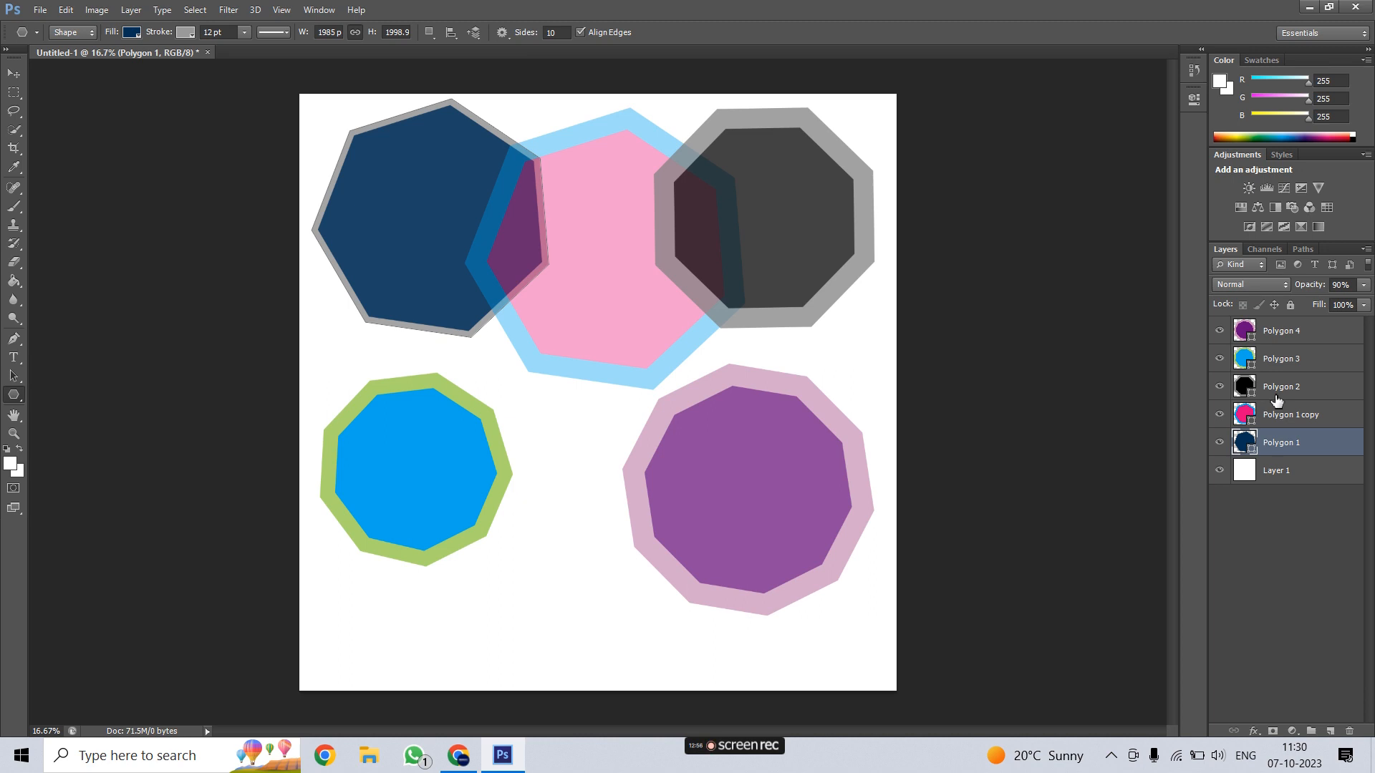
left_click(1305, 330)
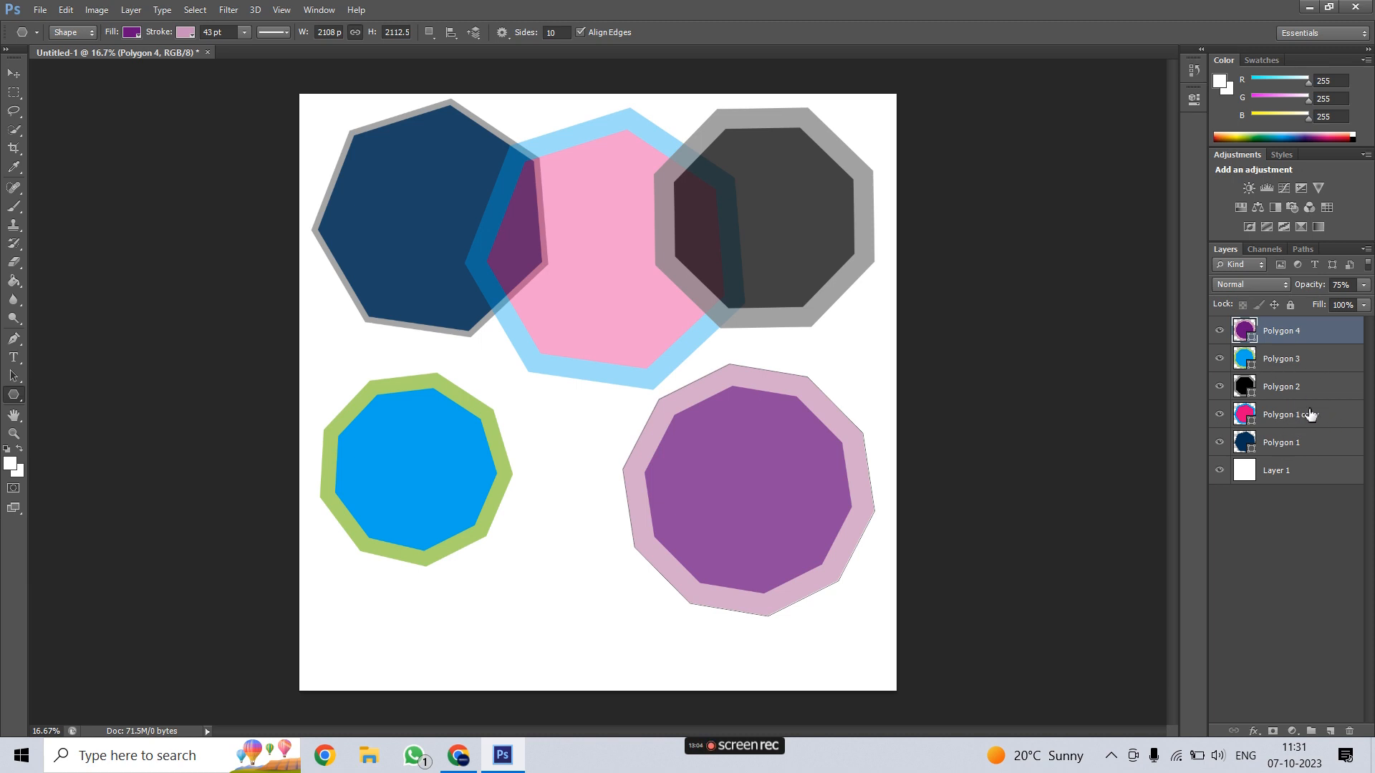
key("Delete")
key("Delete")
key("Delete")
key("Delete")
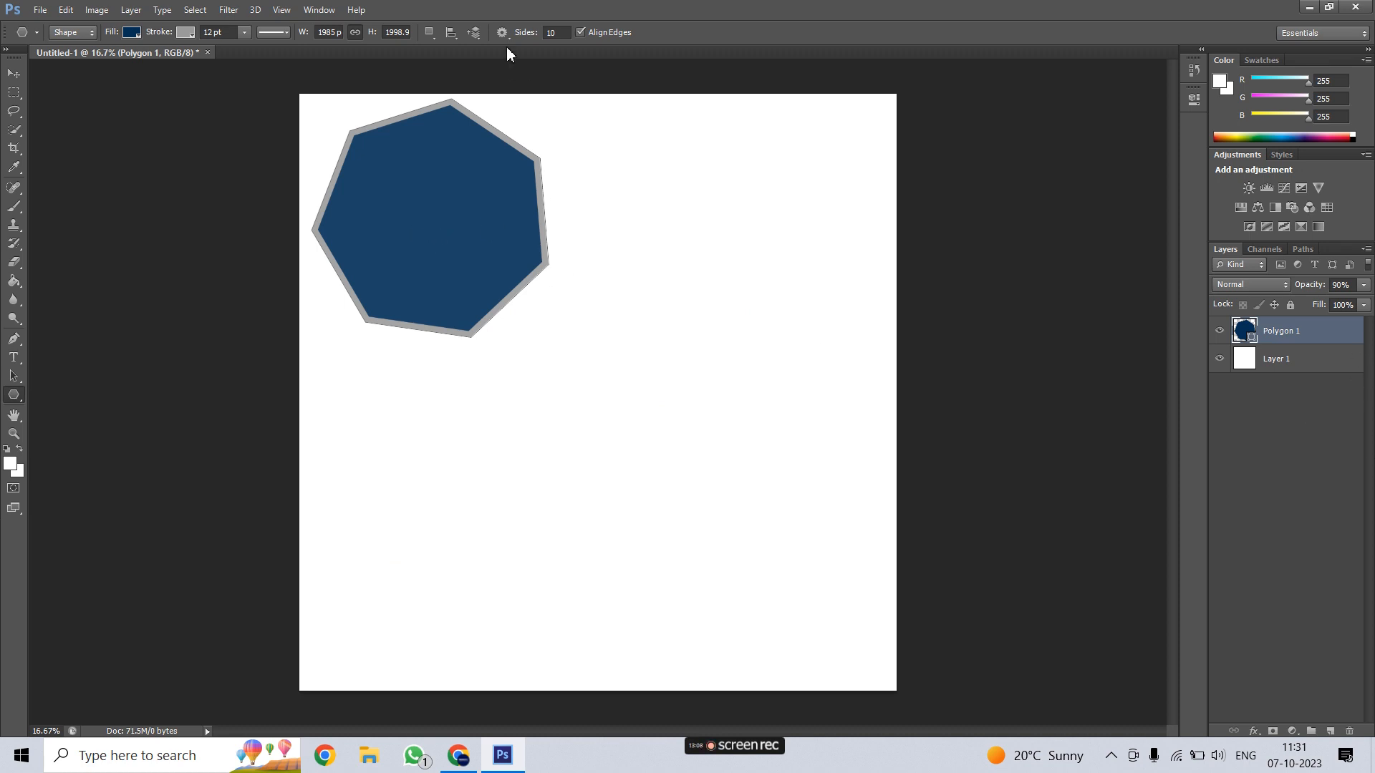
Step: Move the navy heptagon to the center of the canvas
left_click(557, 35)
left_click(13, 73)
left_click_drag(386, 221, 541, 386)
Step: Scale the navy heptagon proportionally to 147% and rotate it by -9.68° so it stands upright
key("ctrl+t")
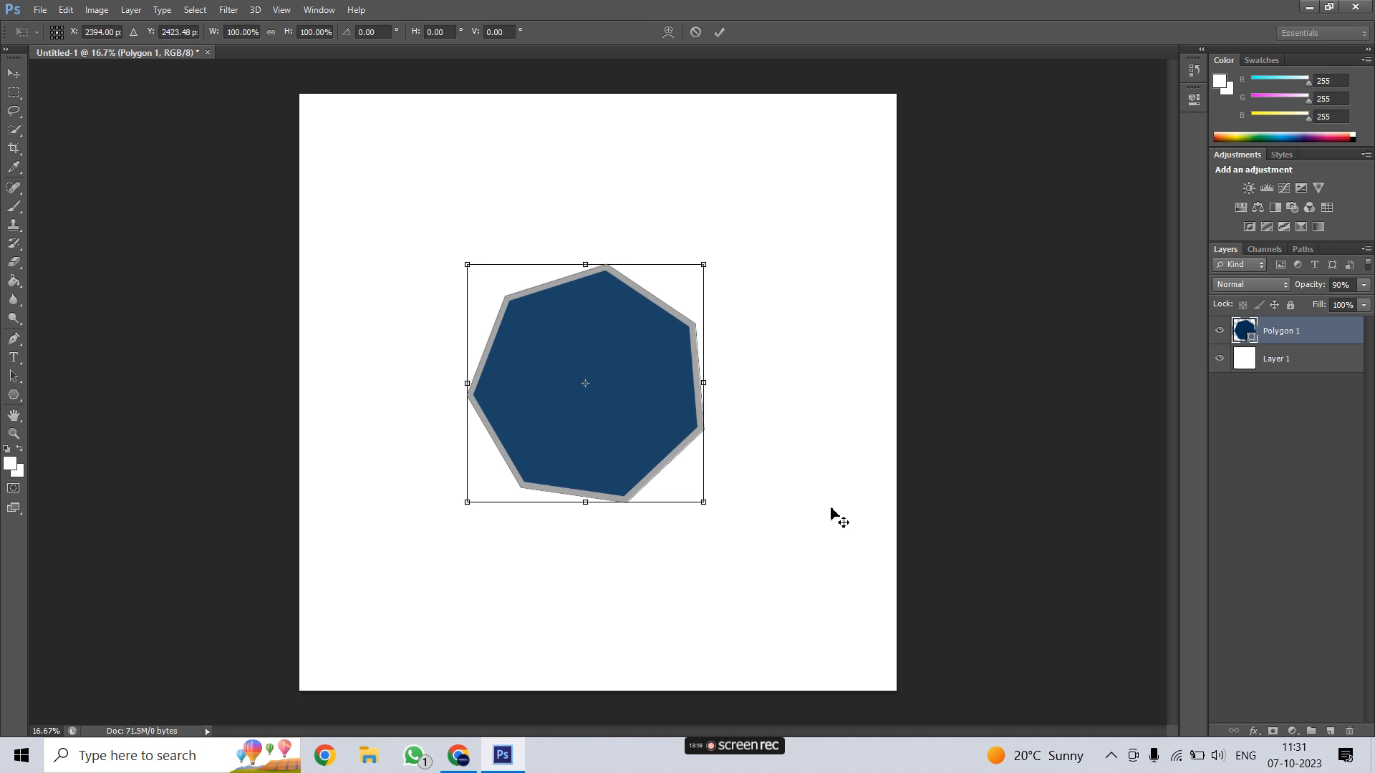
left_click(271, 33)
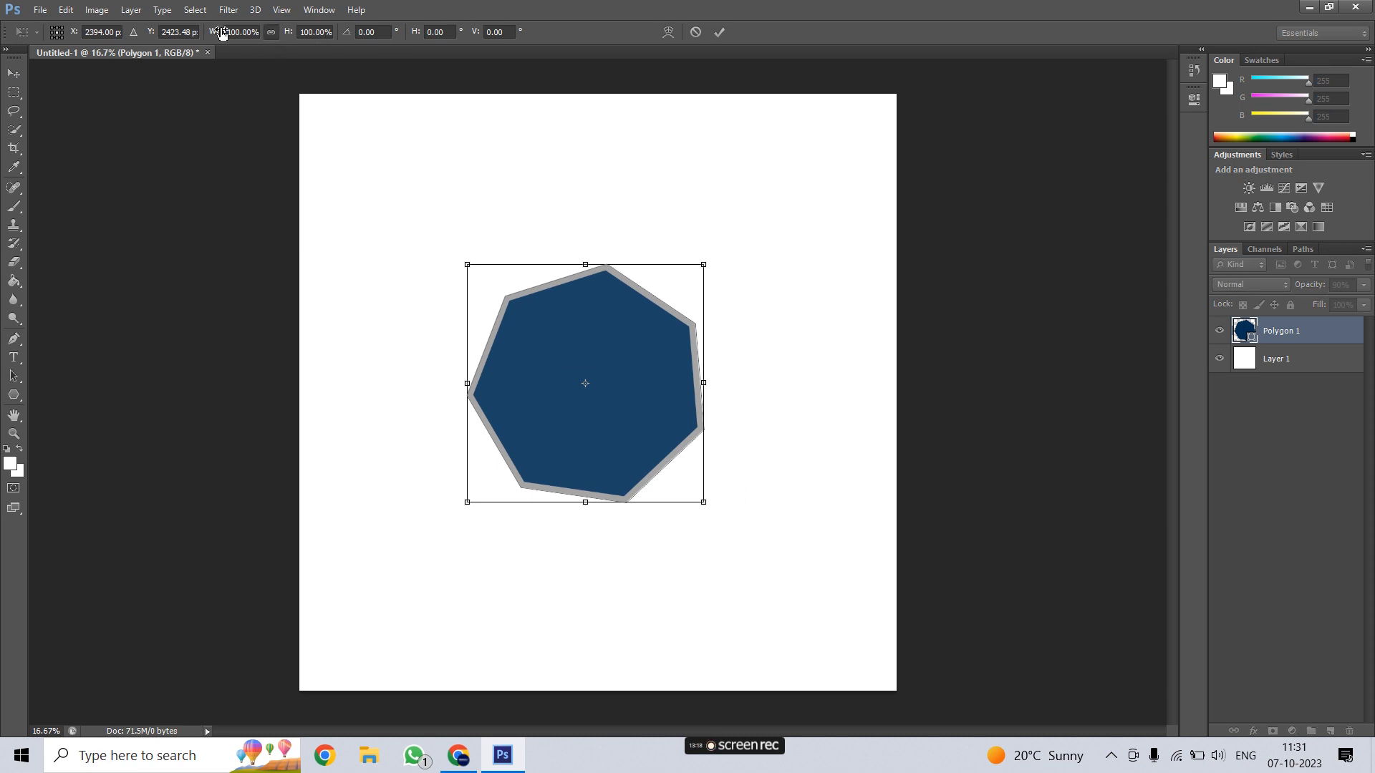
left_click_drag(214, 34, 243, 37)
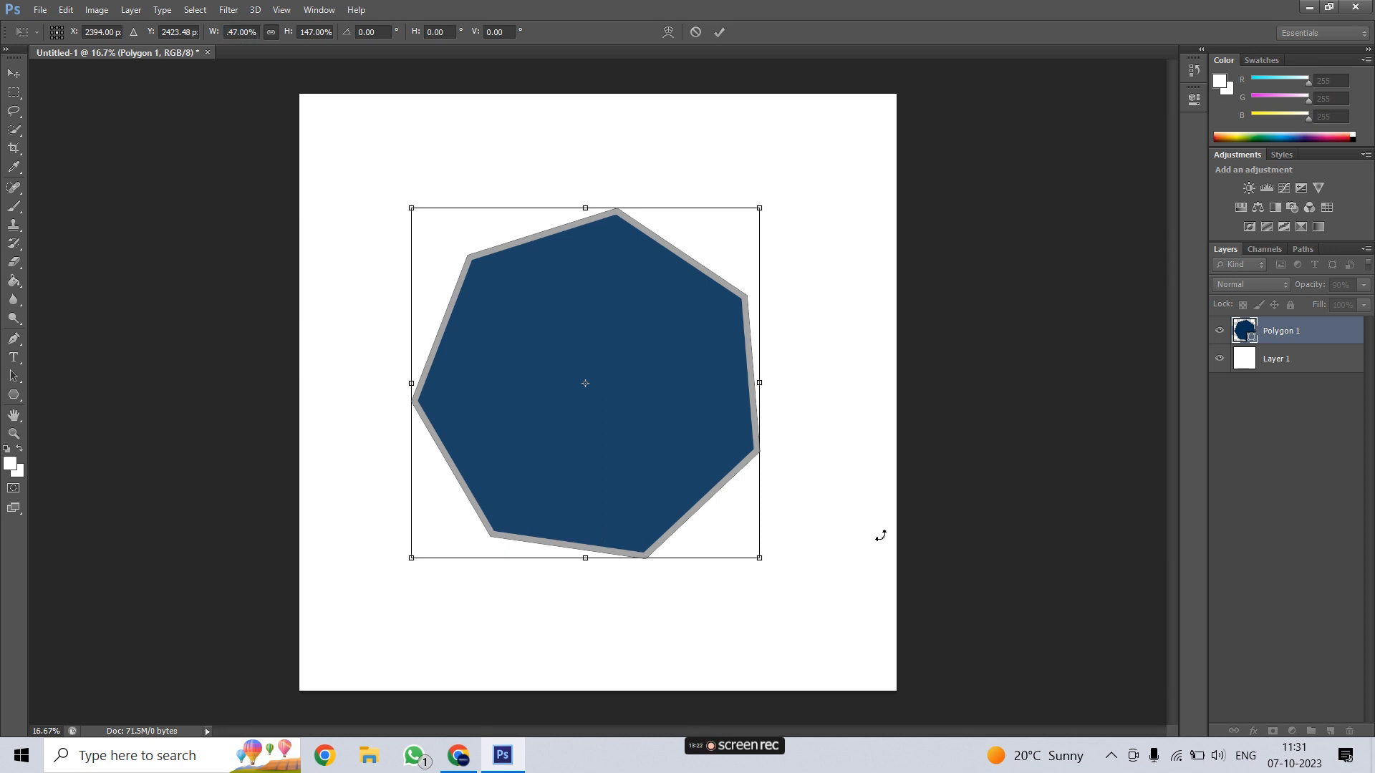
mouse_move(811, 517)
left_mouse_down()
mouse_move(813, 476)
mouse_move(812, 506)
mouse_move(813, 491)
left_mouse_up()
left_click_drag(803, 498, 809, 488)
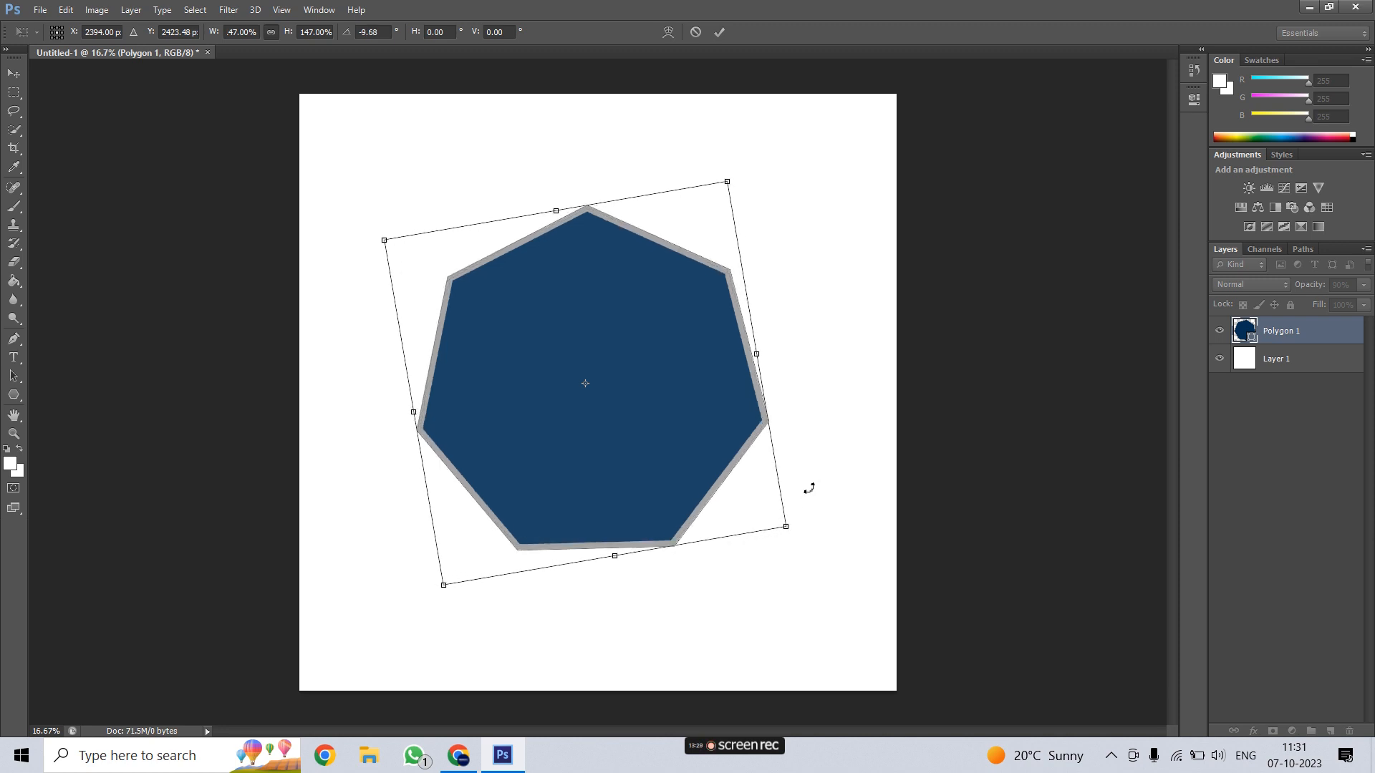
left_click(719, 33)
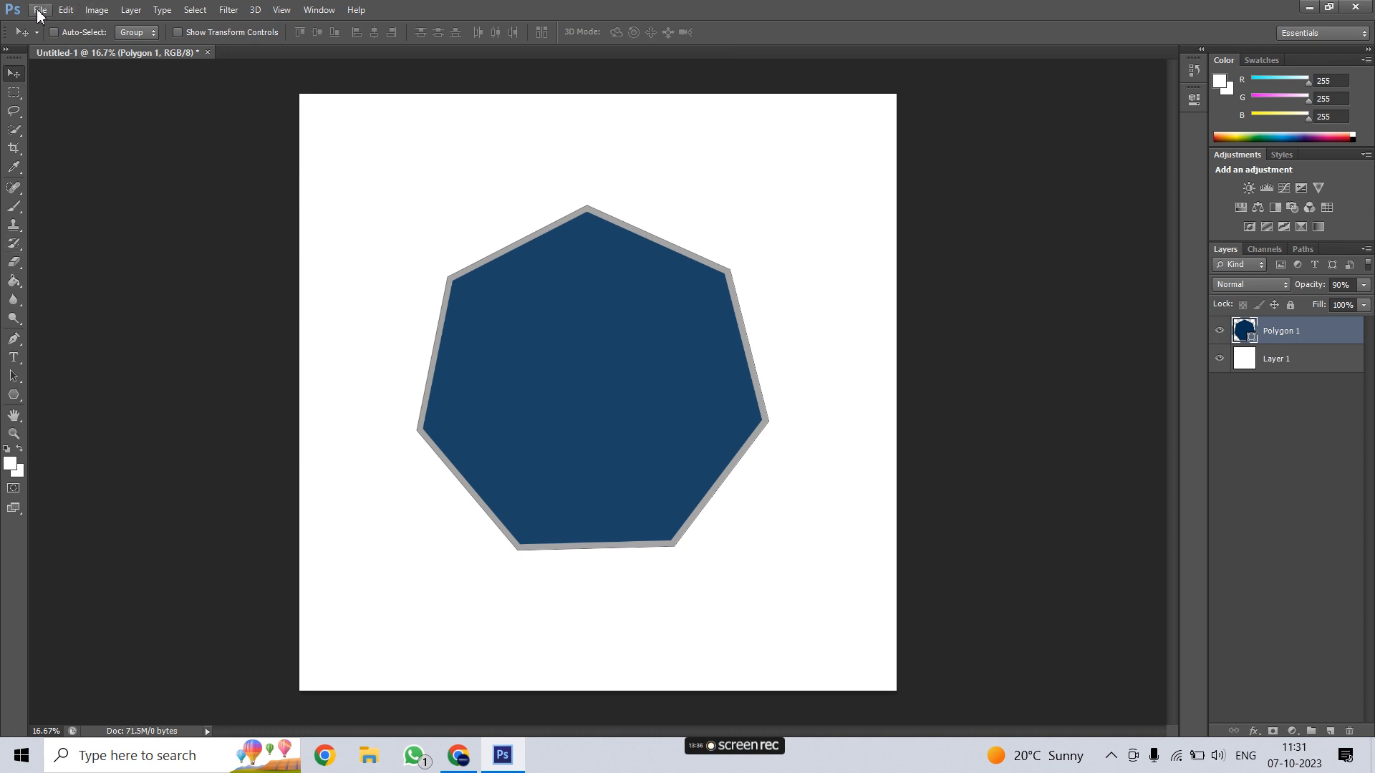
Step: Define the canvas with the navy heptagon as a pattern, keeping the name Pattern 1
left_click(65, 10)
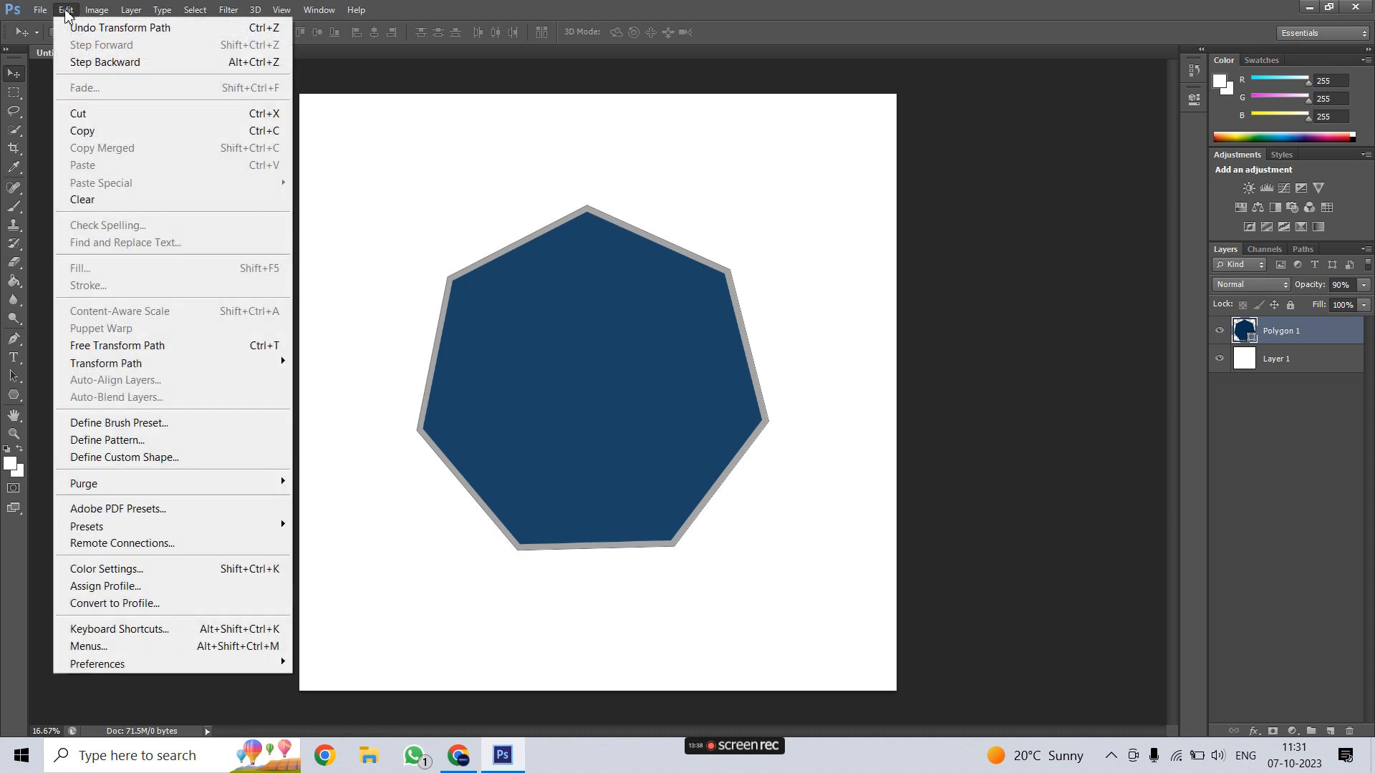
left_click(107, 440)
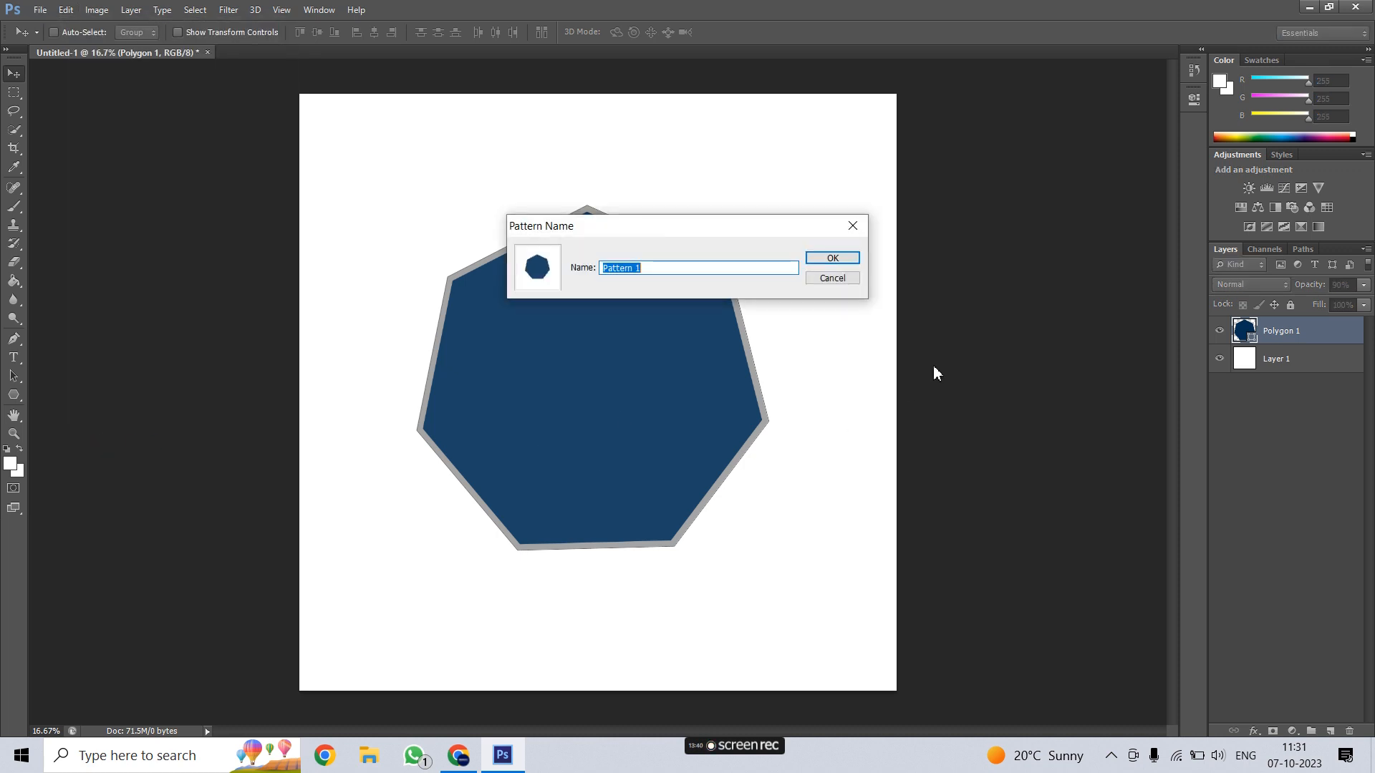
left_click(833, 259)
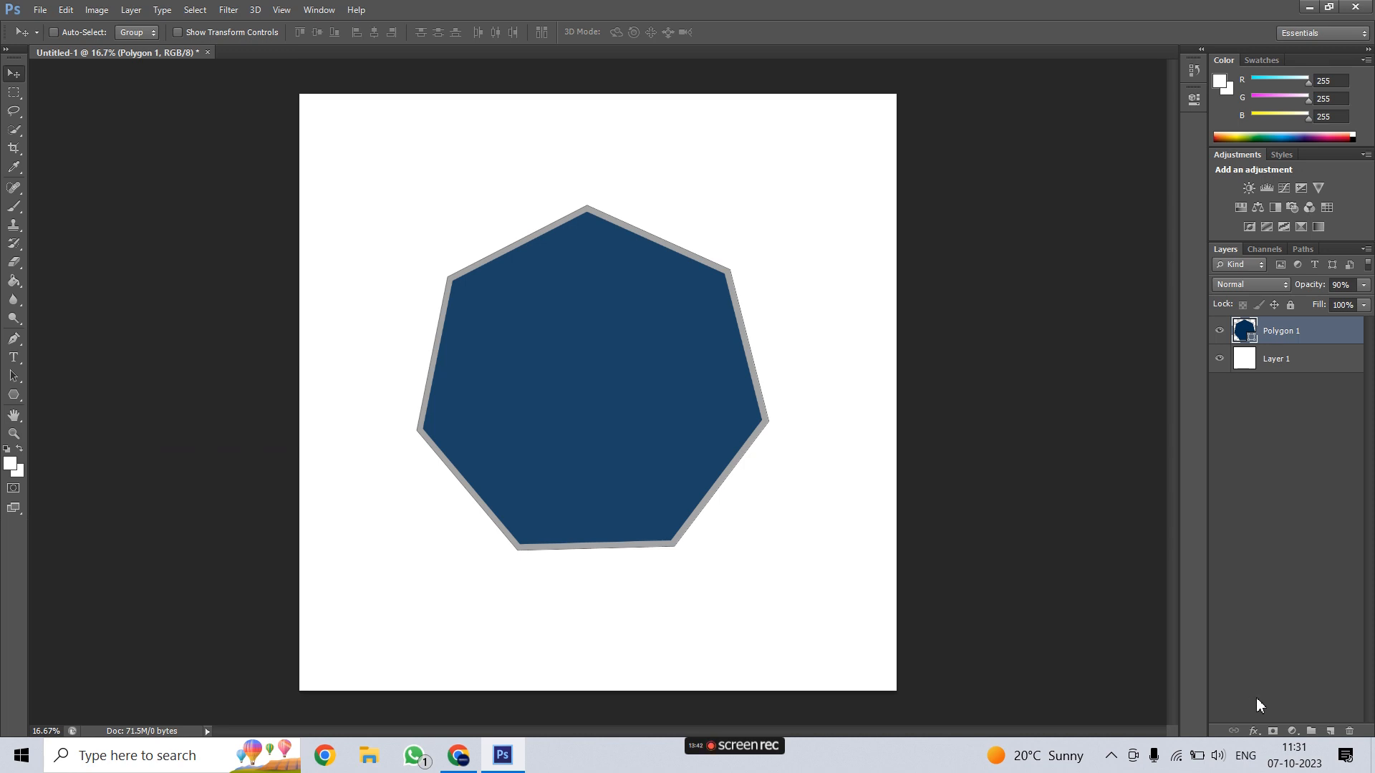
Step: Add a pattern fill layer using the heptagon pattern, scaled to 17%
left_click(1293, 731)
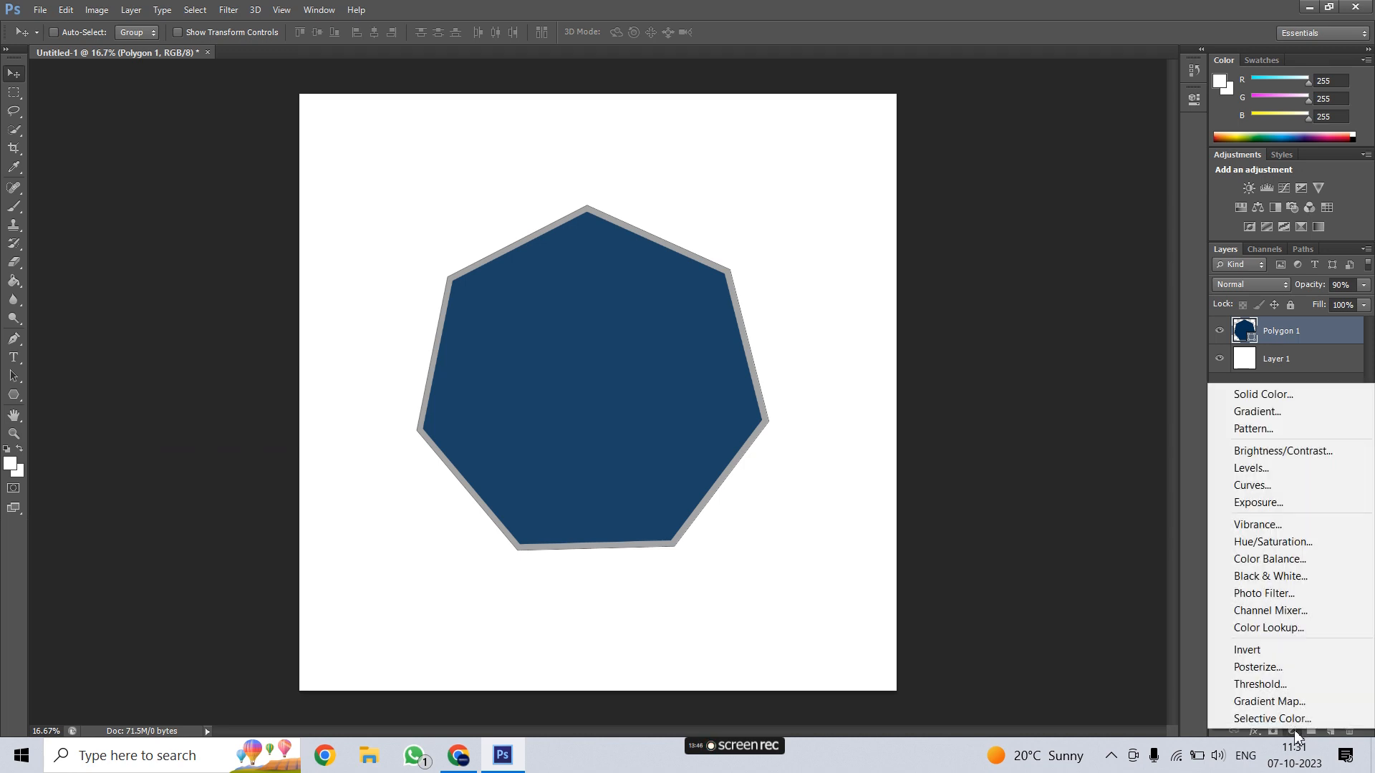
left_click(1252, 428)
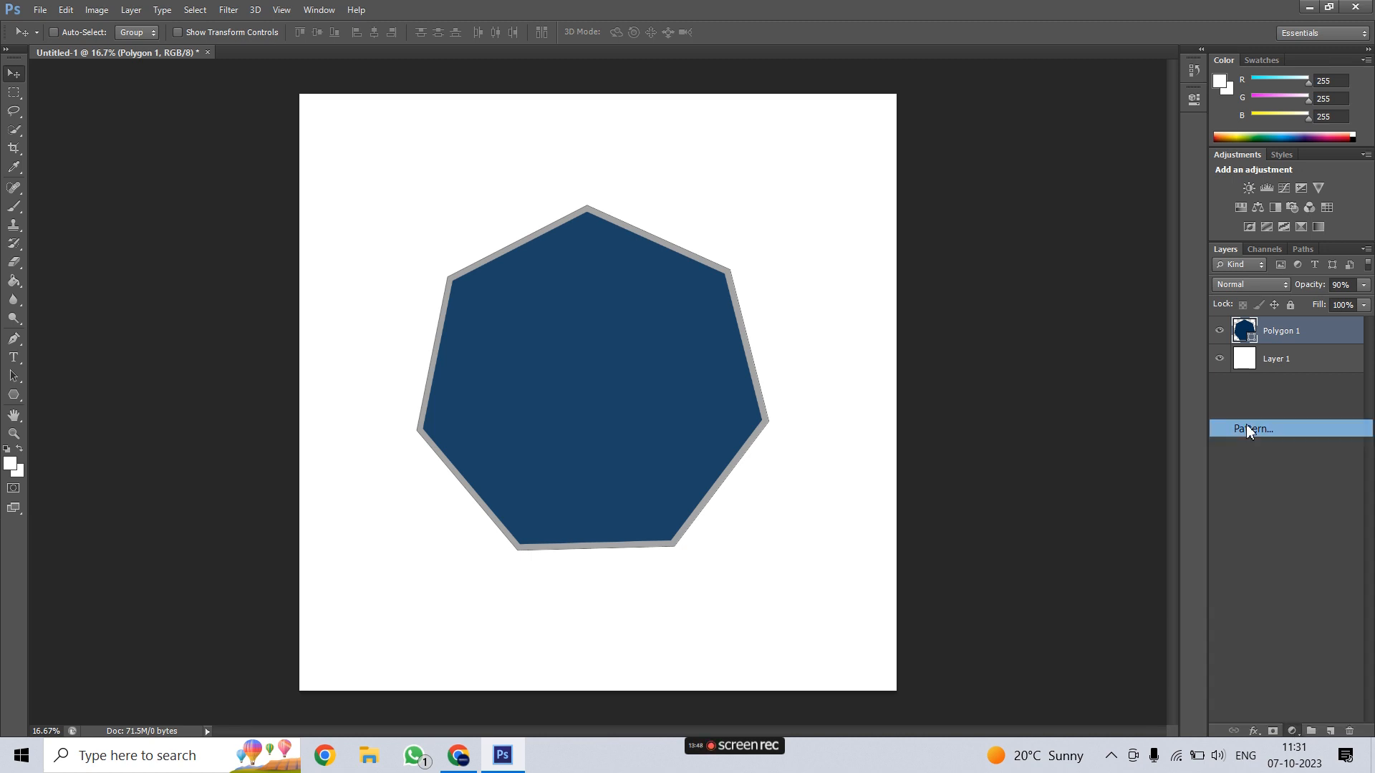
double_click(685, 248)
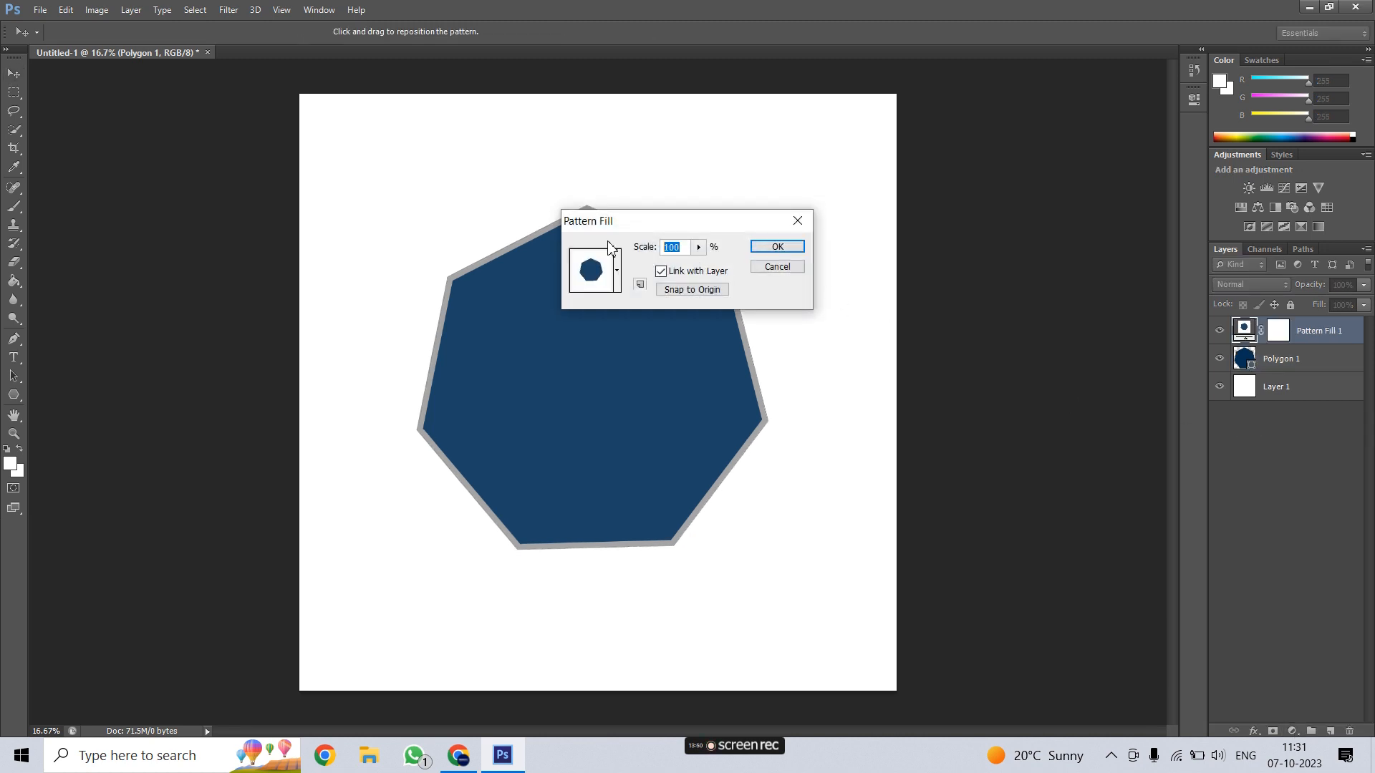
type("50")
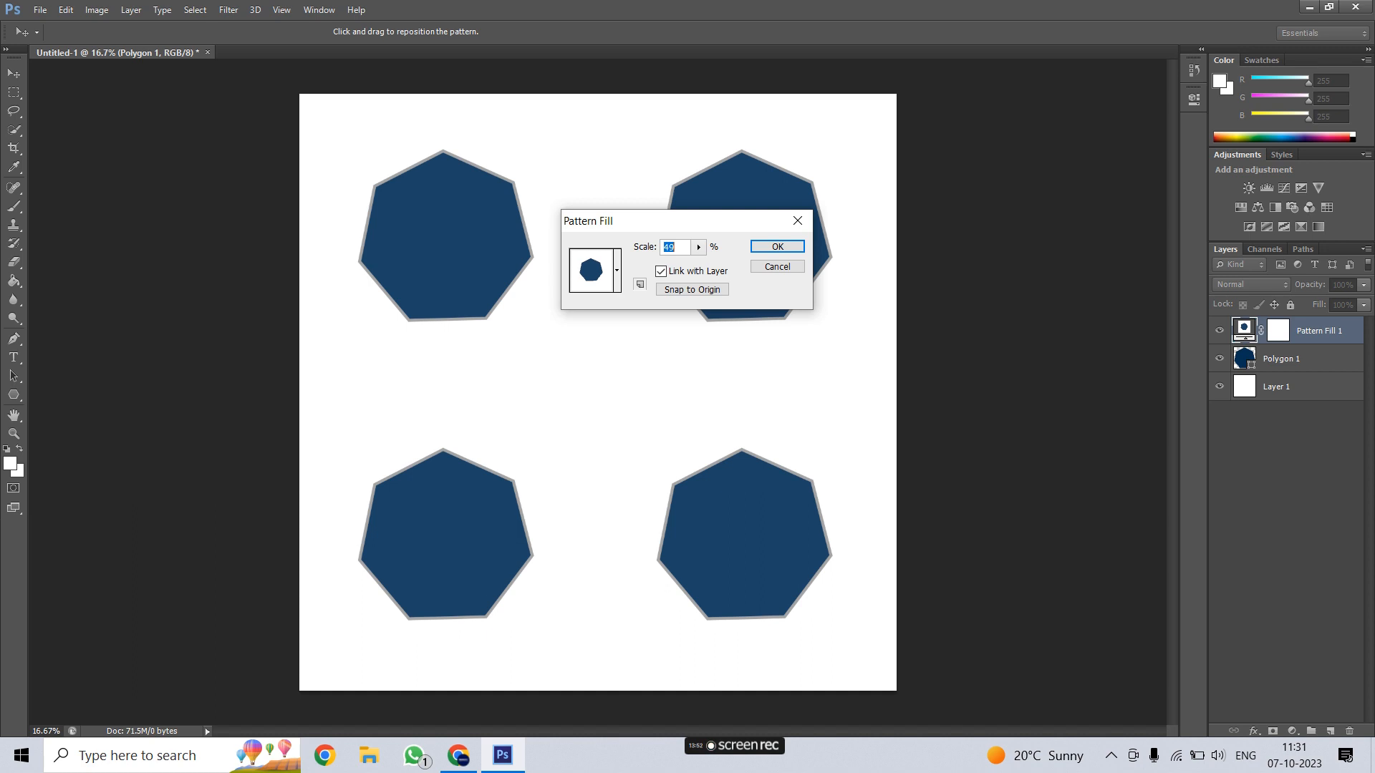
key("Down")
key("Down")
key("Down")
key("Down")
key("Down")
key("Down")
key("Down")
key("Down")
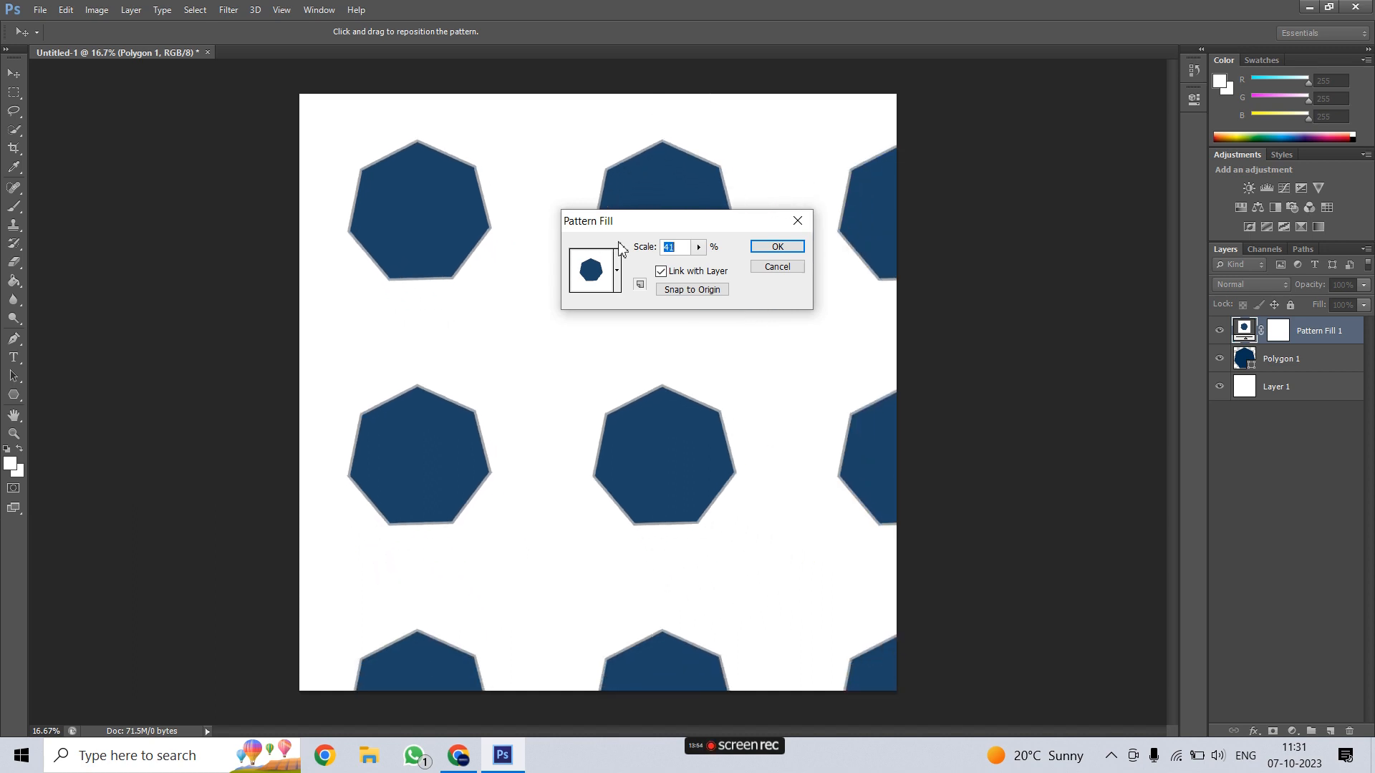
left_click_drag(637, 224, 1000, 209)
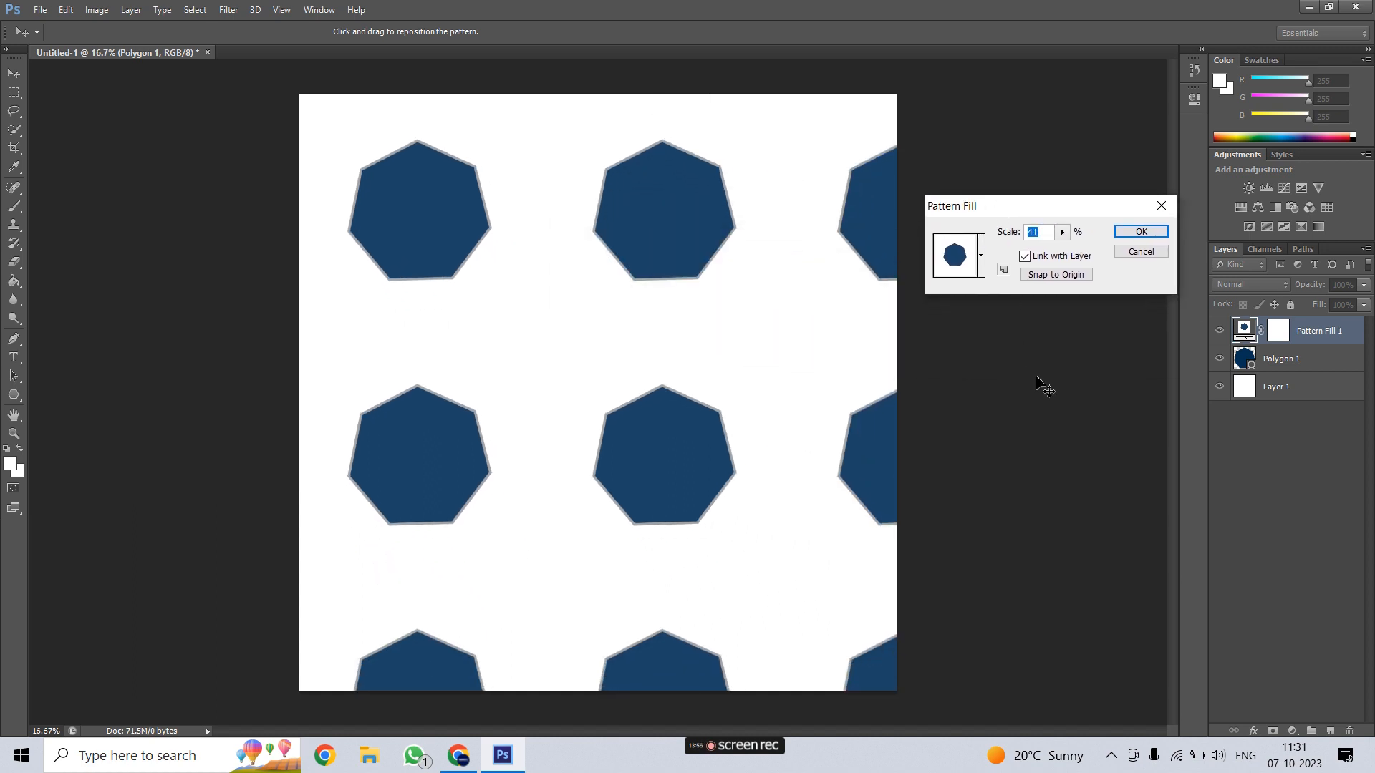
key("Down")
key("Down")
key("Down")
key("Down")
key("Down")
key("Down")
key("Down")
key("Down")
key("Down")
key("Down")
key("Down")
key("Down")
key("Down")
key("Down")
key("Down")
key("Down")
key("Down")
key("Down")
key("Down")
key("Down")
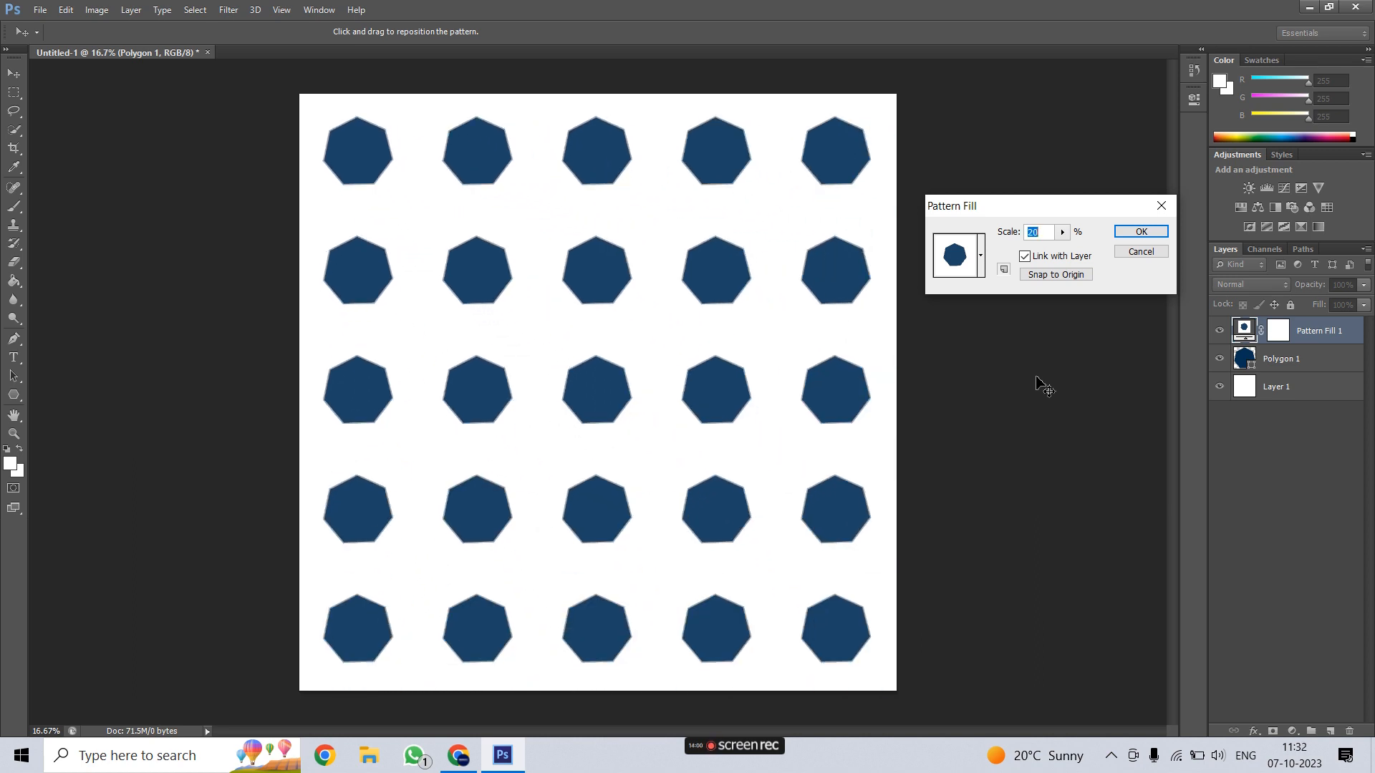
key("Down")
key("Down")
key("Down")
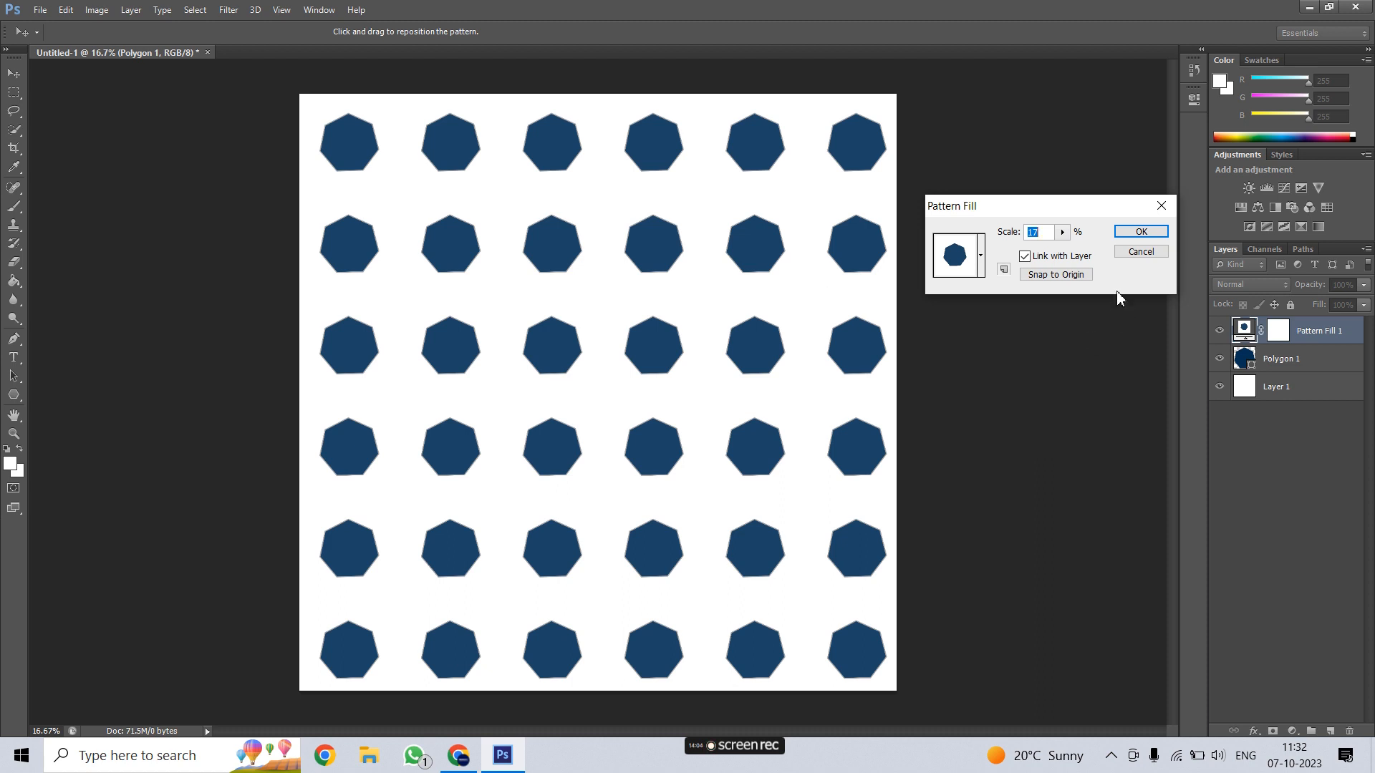
left_click(1138, 231)
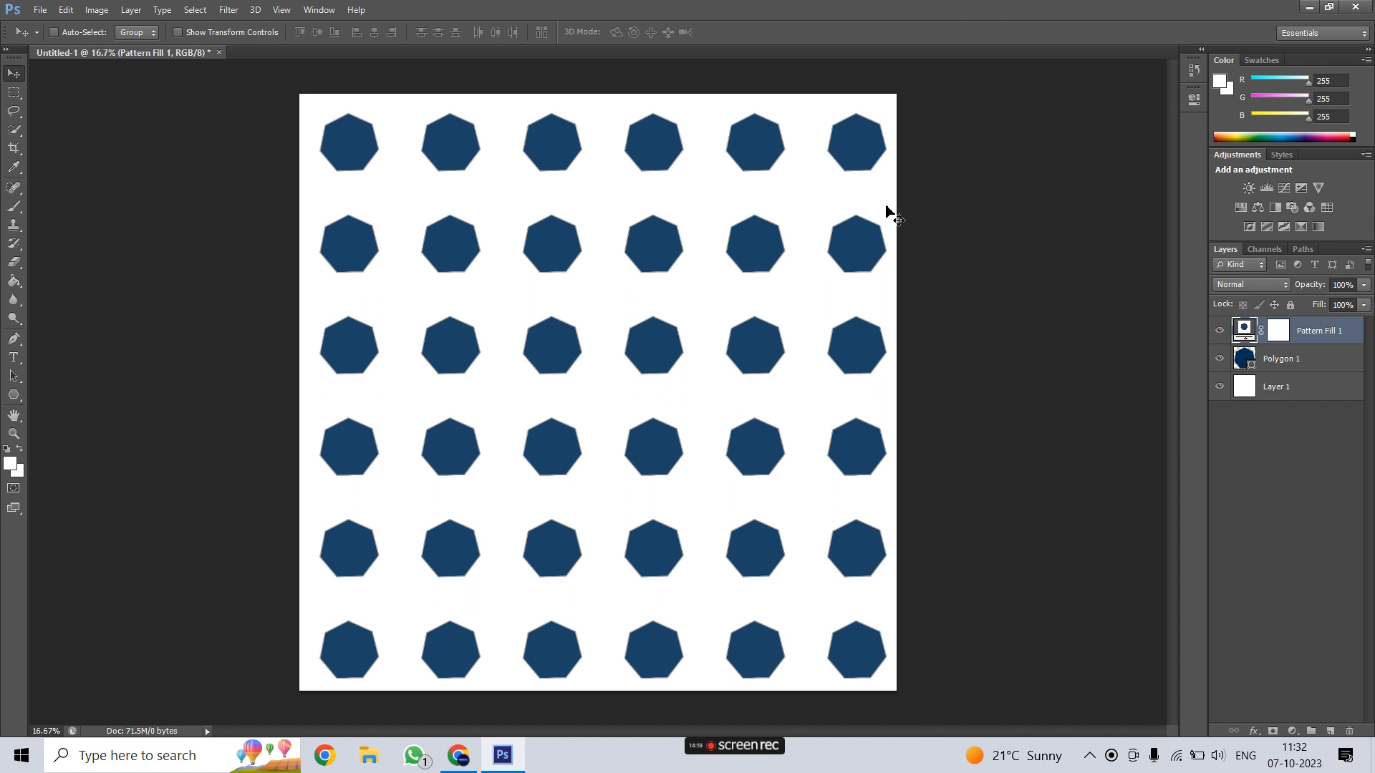
Step: Delete the pattern fill and heptagon layers, and draw an 8-sided polygon about 2094 px wide at the canvas's upper left
key("Delete")
key("Delete")
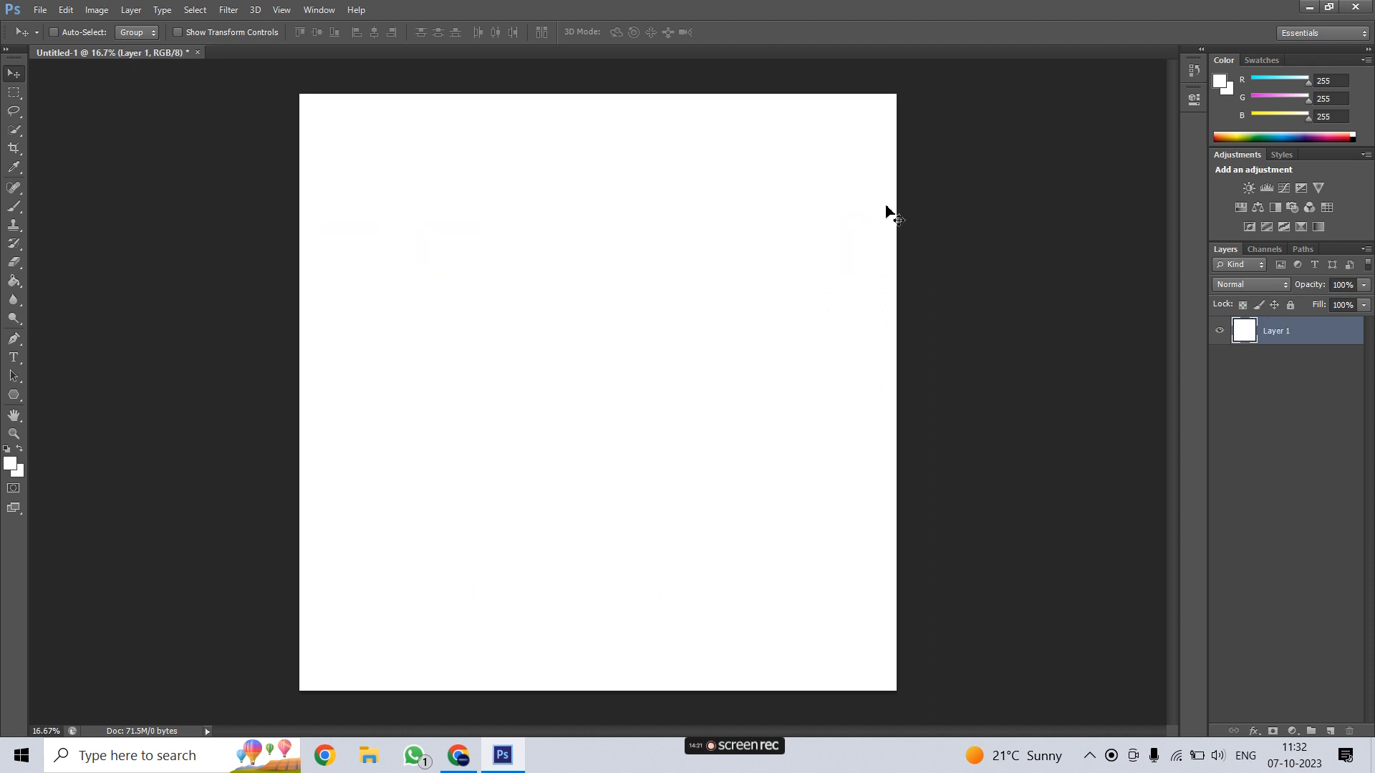
left_click(16, 393)
left_click_drag(559, 33, 515, 27)
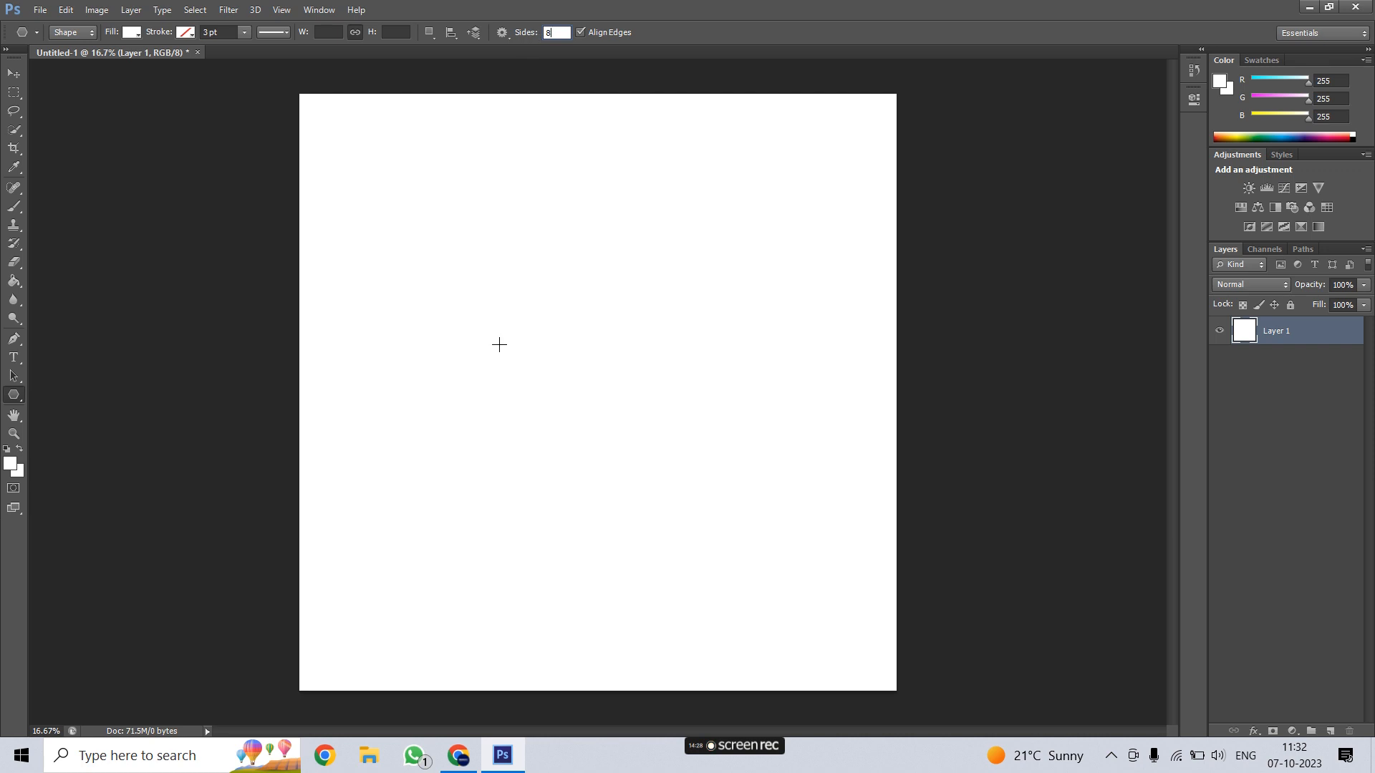
left_click_drag(449, 295, 565, 350)
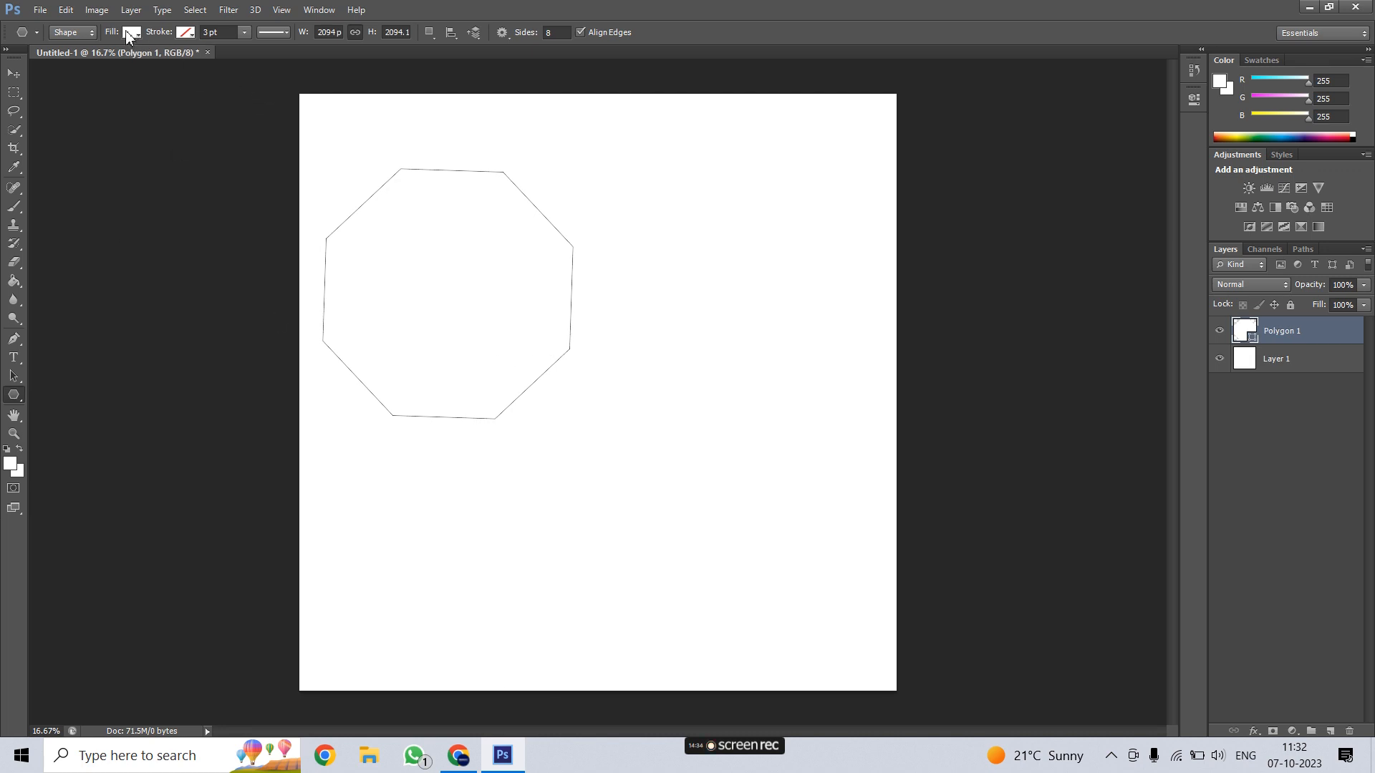
Step: Give the new octagon a yellow fill and a green stroke of 23 pt
left_click(131, 33)
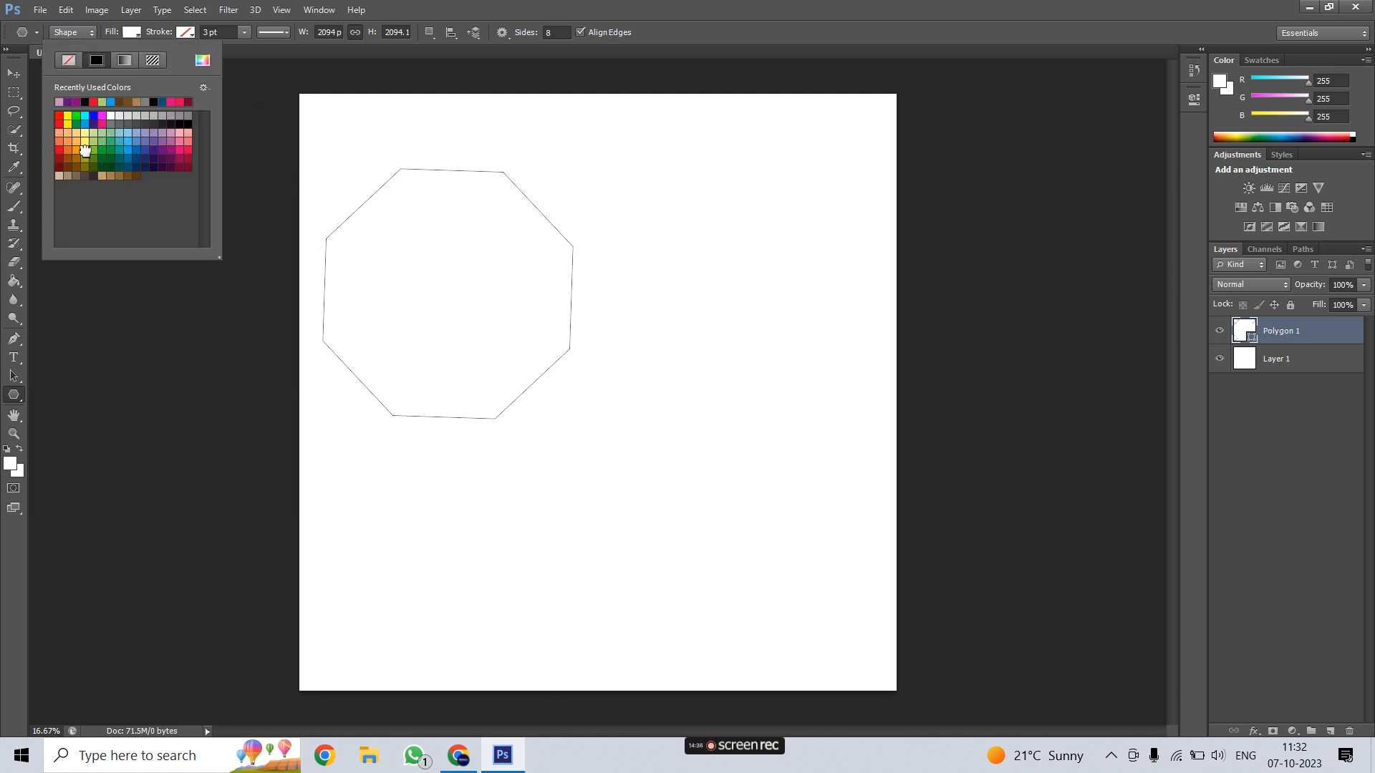
left_click(84, 150)
left_click(179, 33)
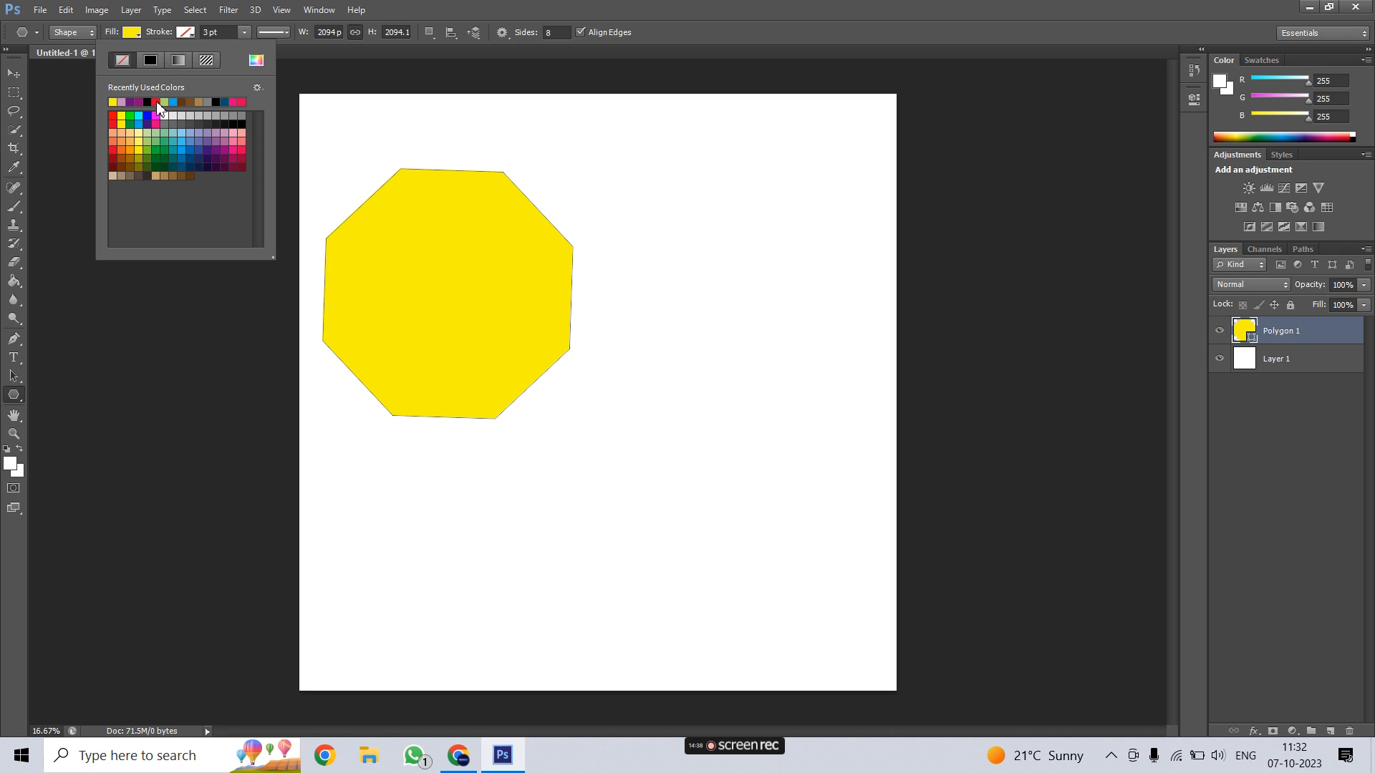
left_click(132, 116)
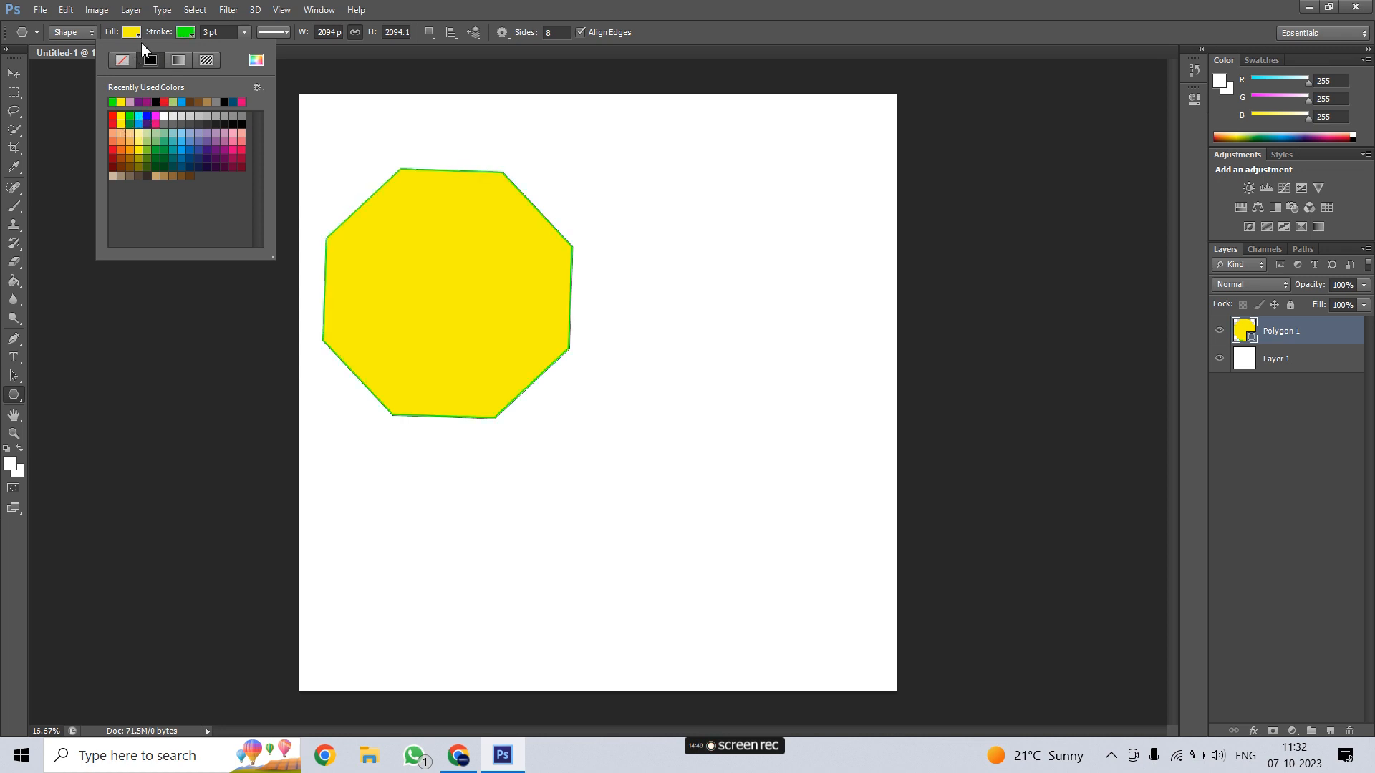
left_click(151, 36)
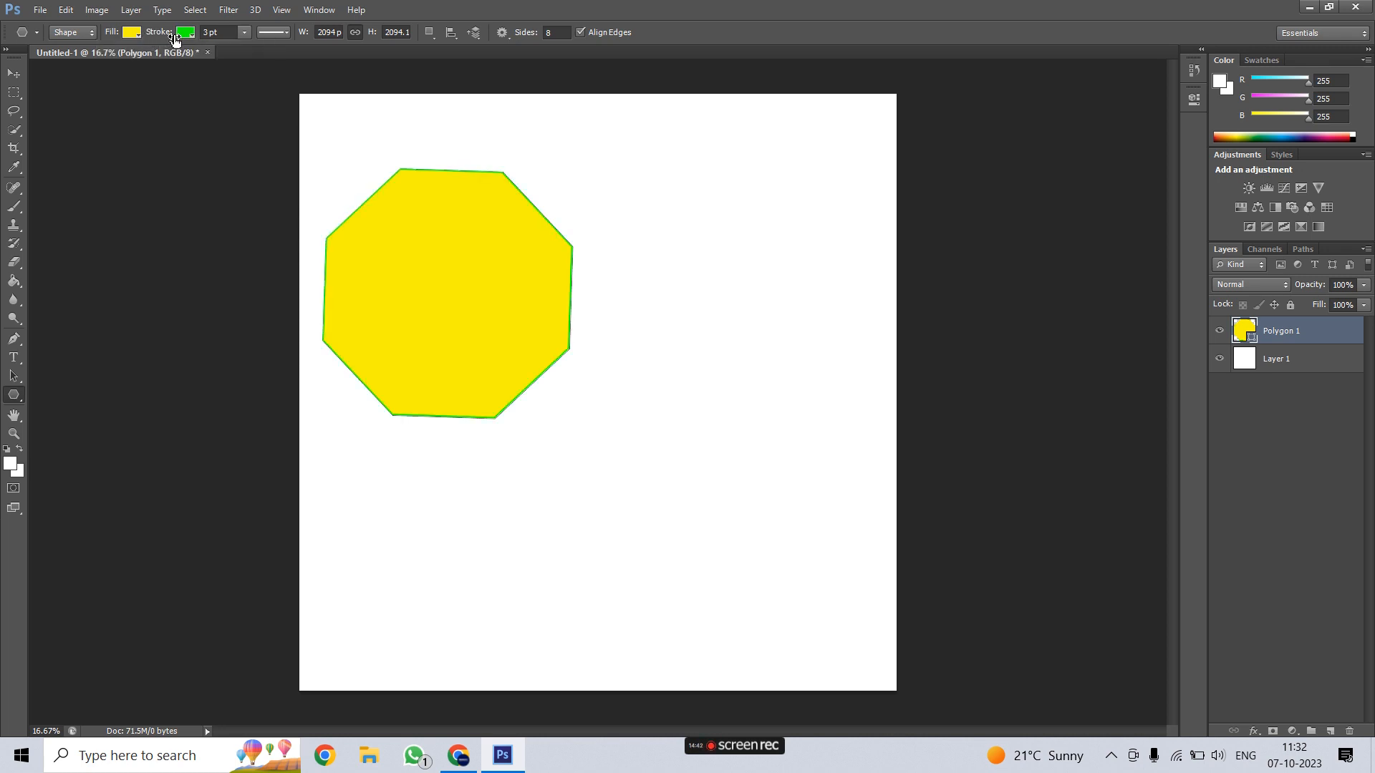
left_click_drag(151, 36, 167, 37)
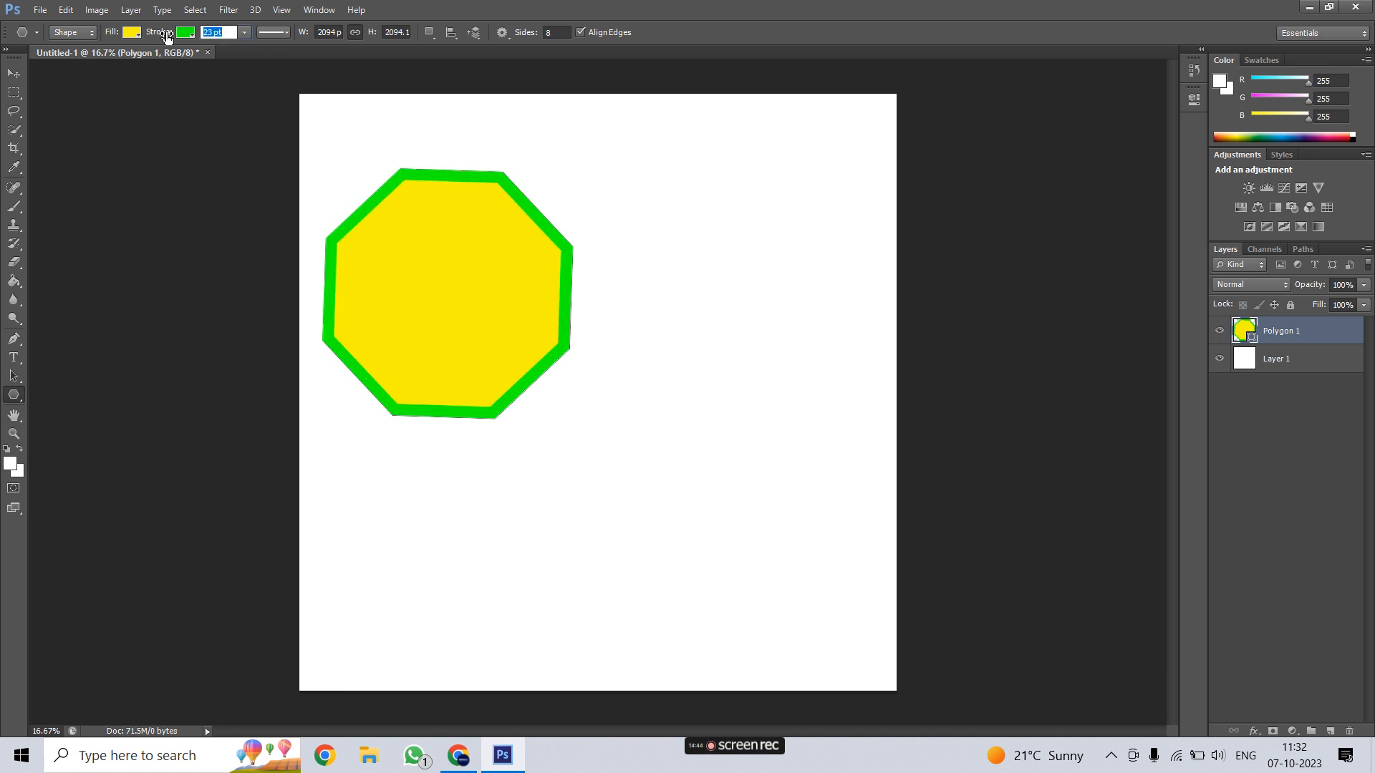
Step: Move the yellow octagon down and right, close to the center of the canvas
left_click(15, 73)
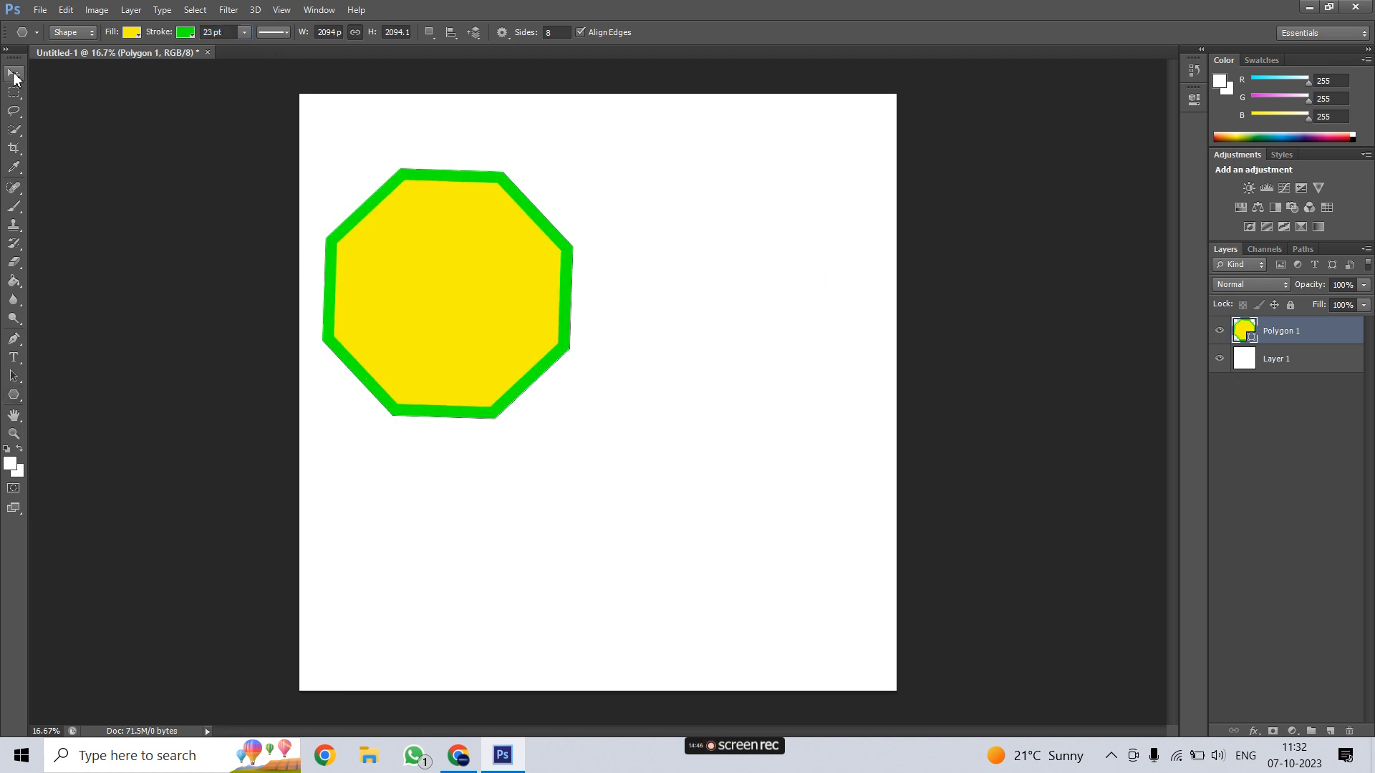
left_click_drag(491, 352, 545, 391)
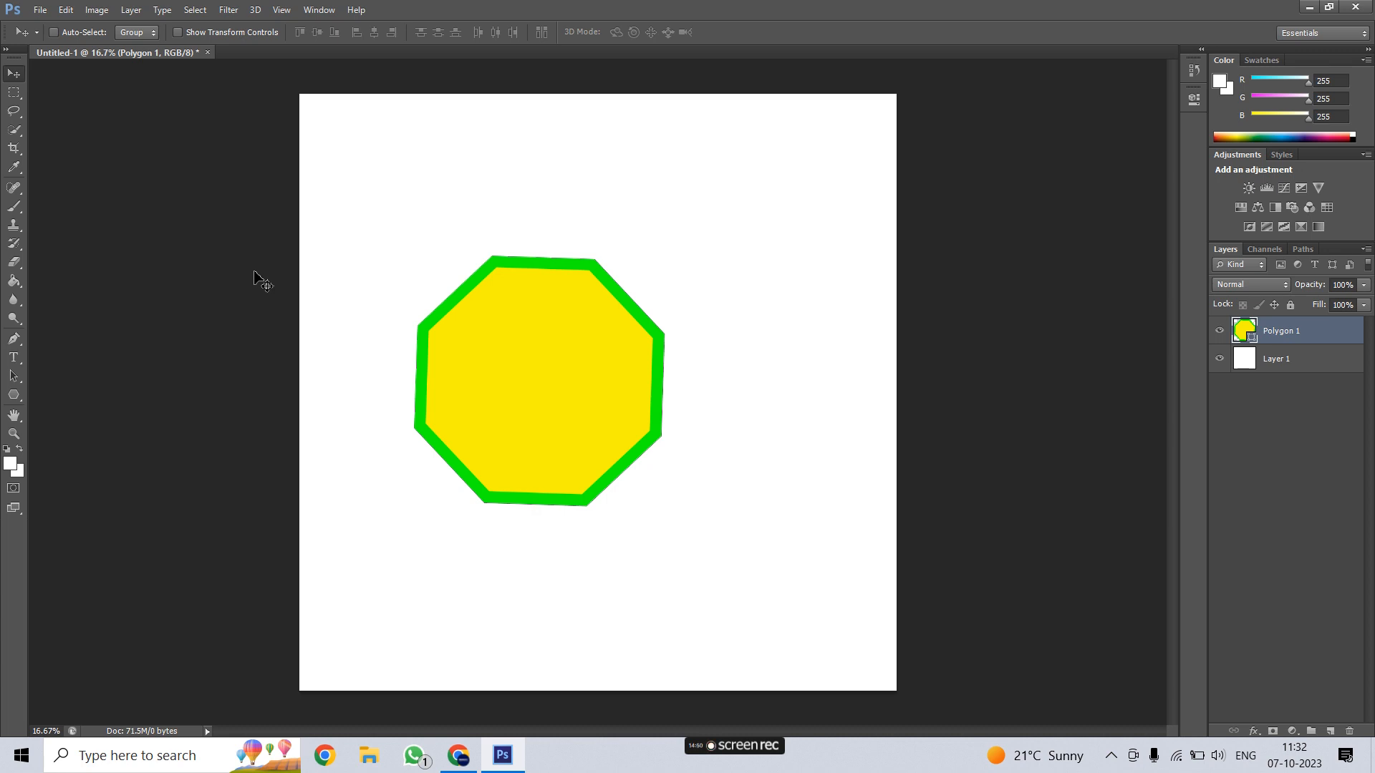
Step: Center the yellow octagon horizontally and vertically on the canvas, and duplicate its layer
key("ctrl+a")
left_click(318, 32)
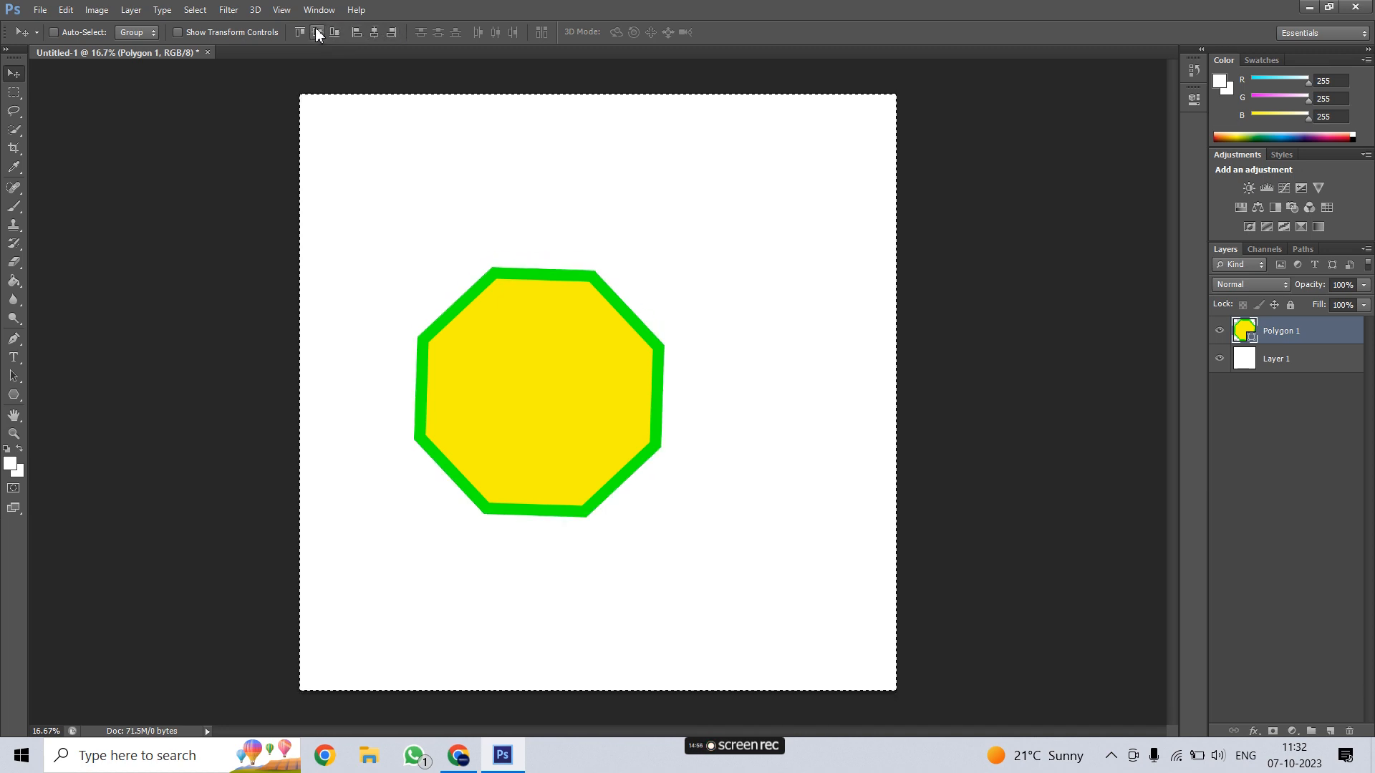
left_click(334, 33)
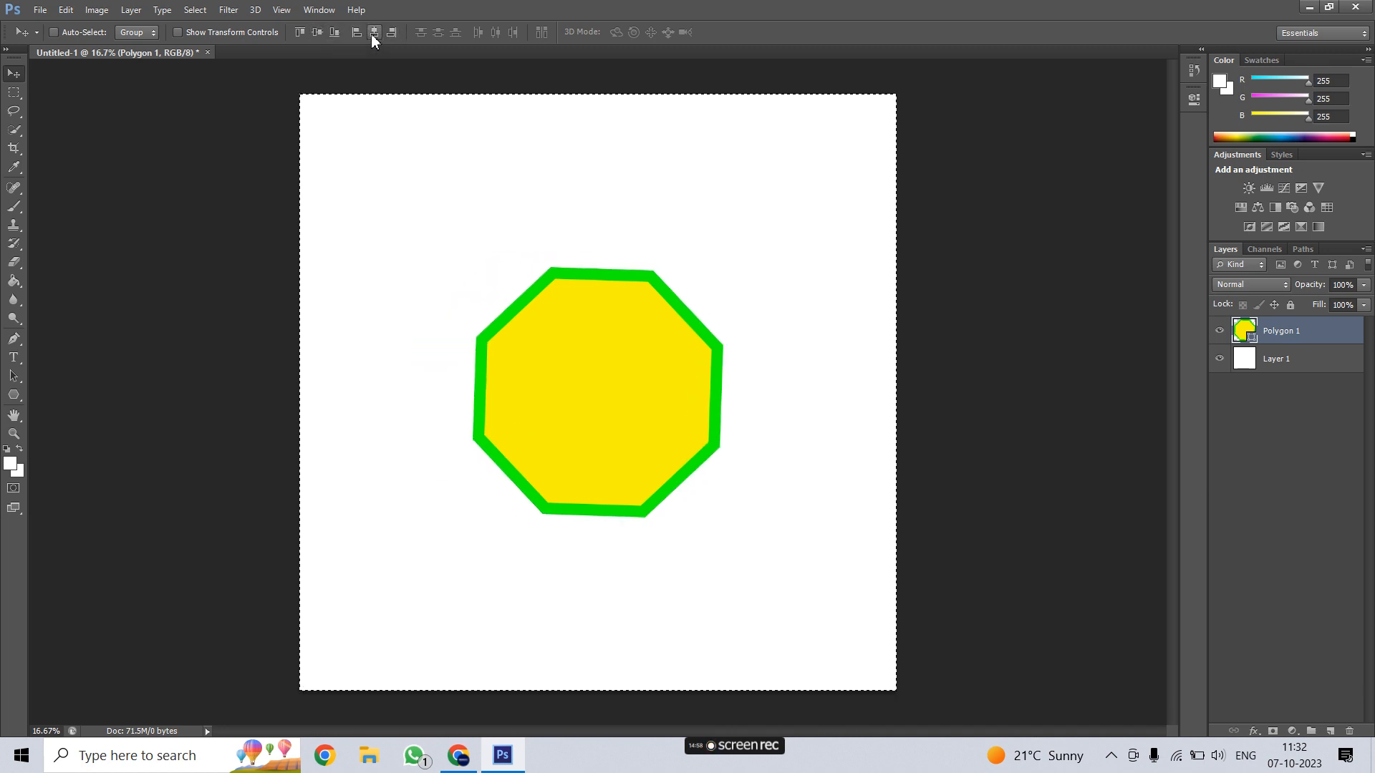
key("ctrl+d")
key("ctrl+j")
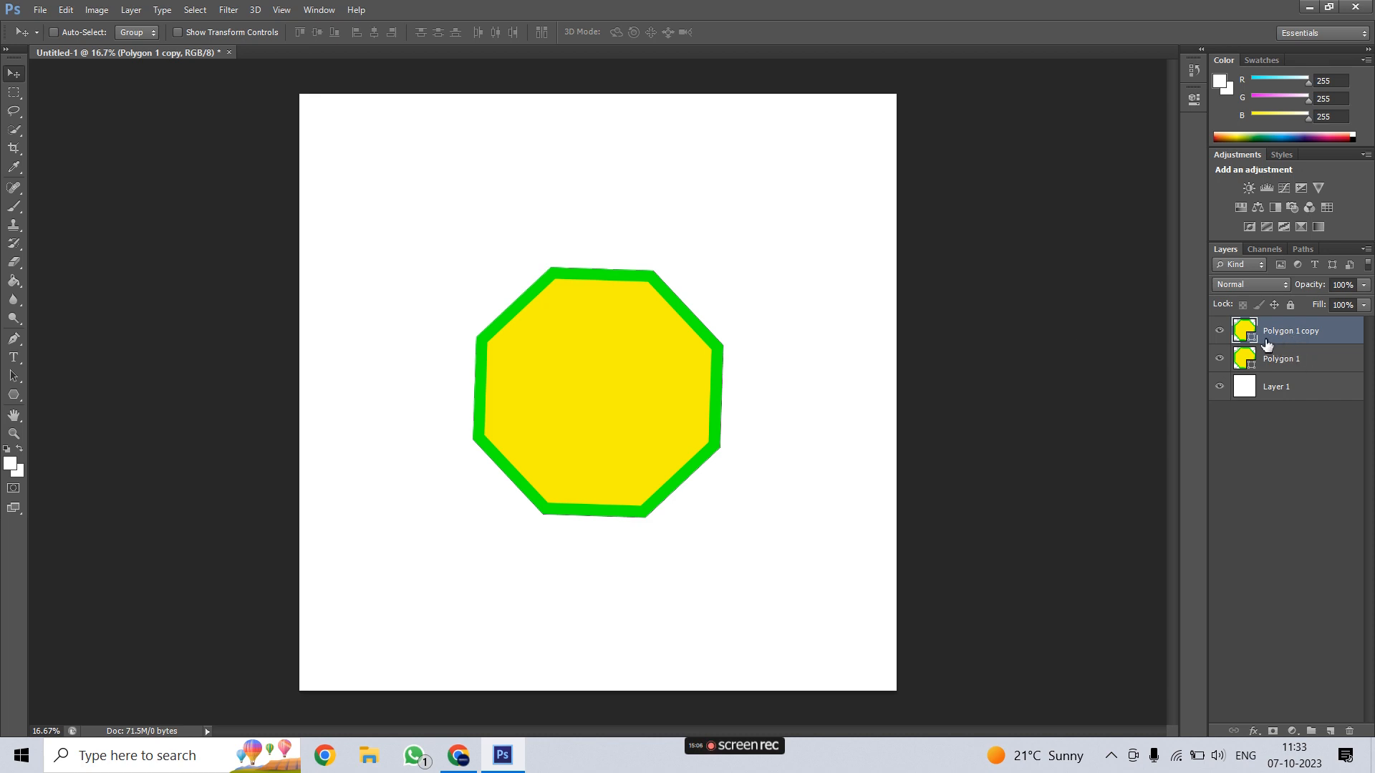
Step: Rasterize the octagon copy and apply the Offset filter at 2500 pixels right and 2500 pixels down, with Wrap Around
left_click(229, 10)
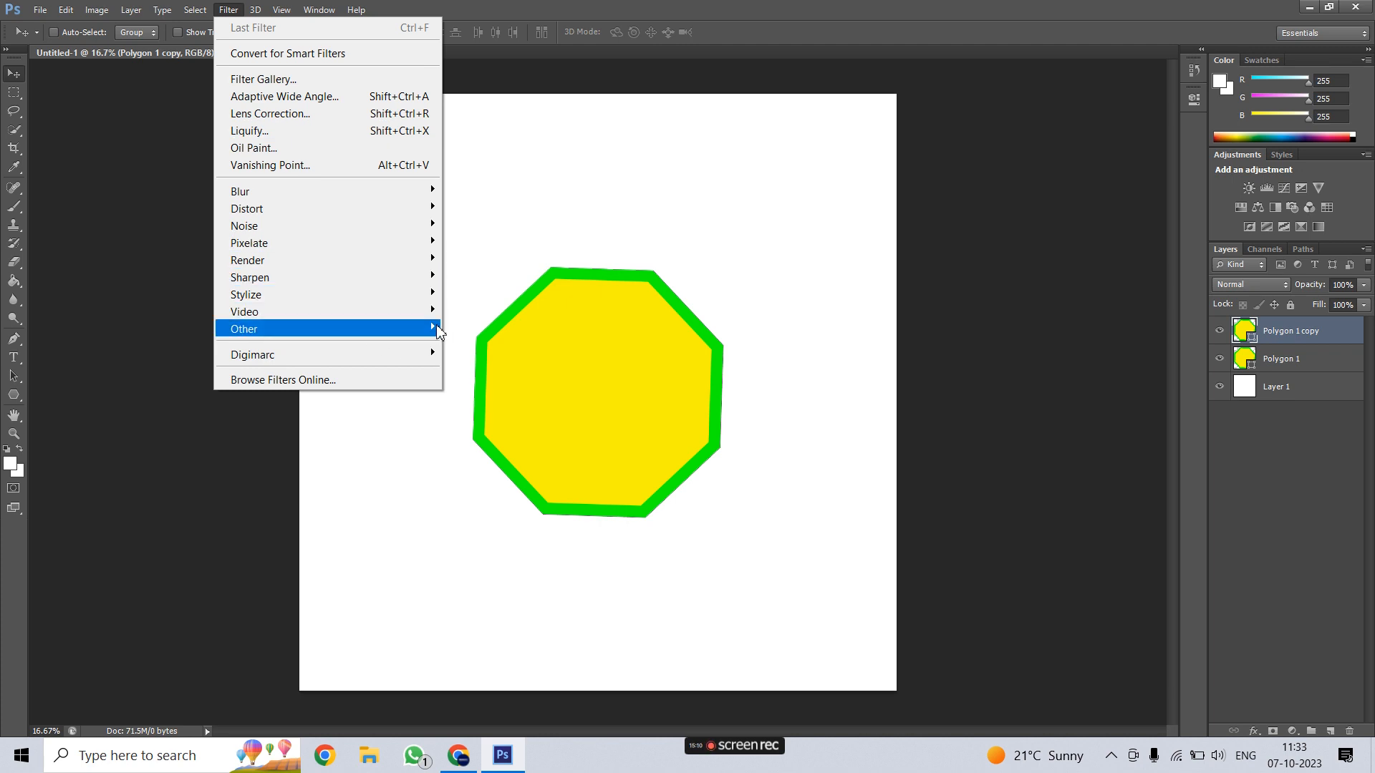
mouse_move(433, 328)
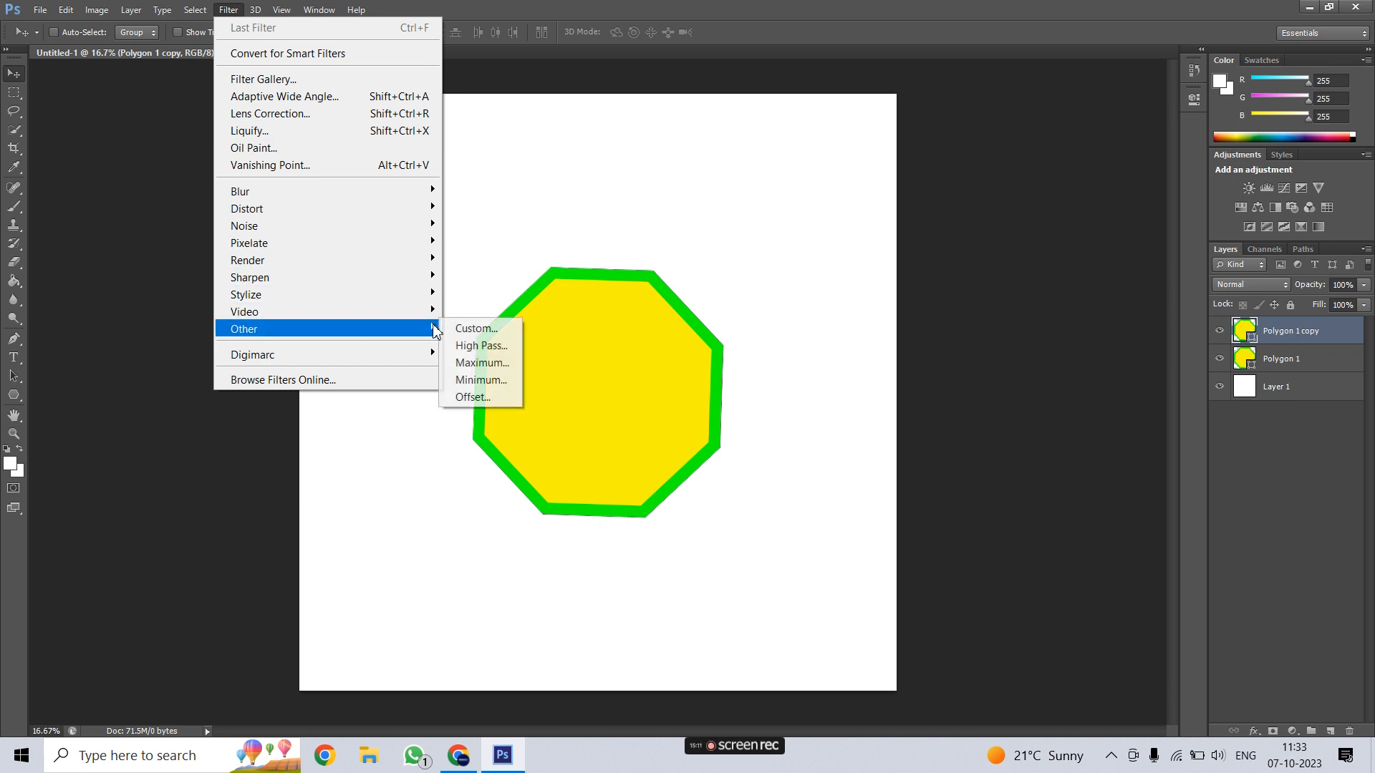
left_click(493, 403)
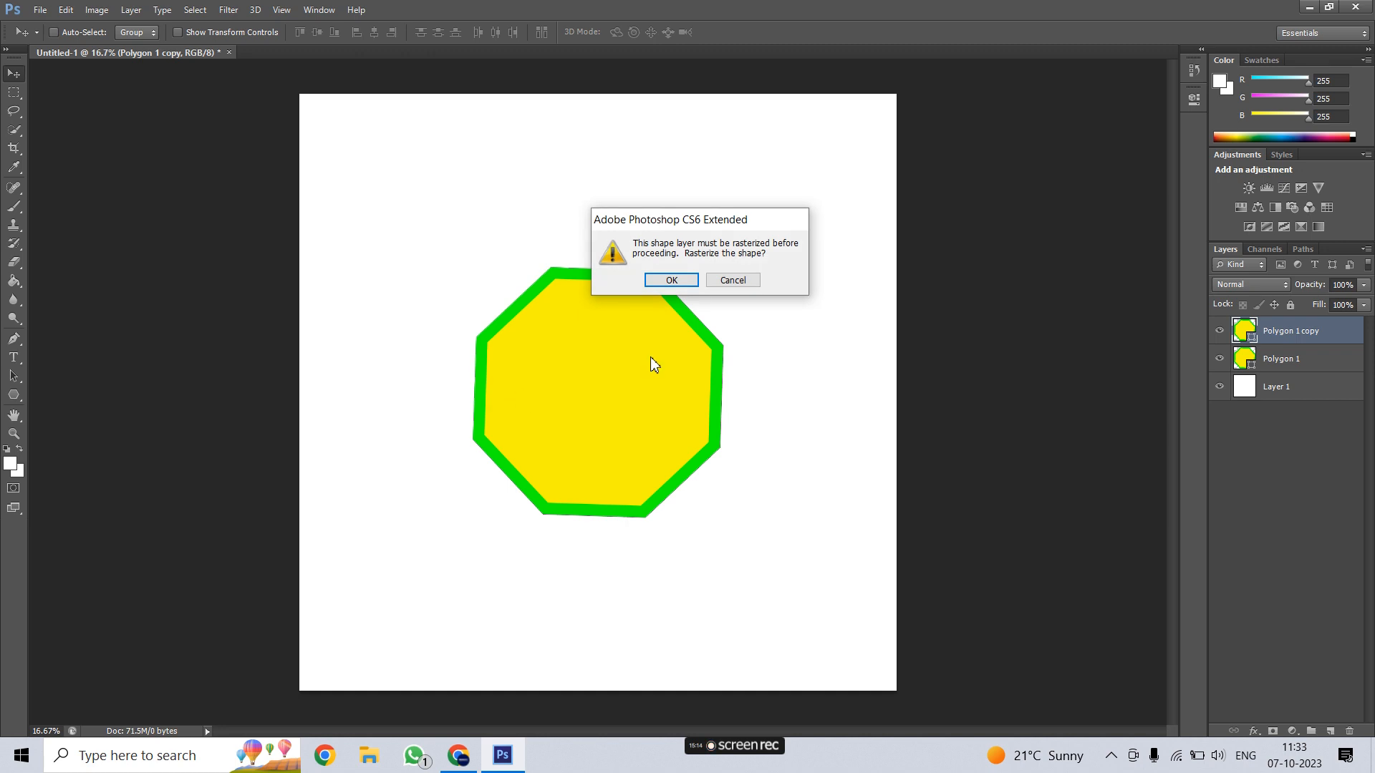
left_click(671, 280)
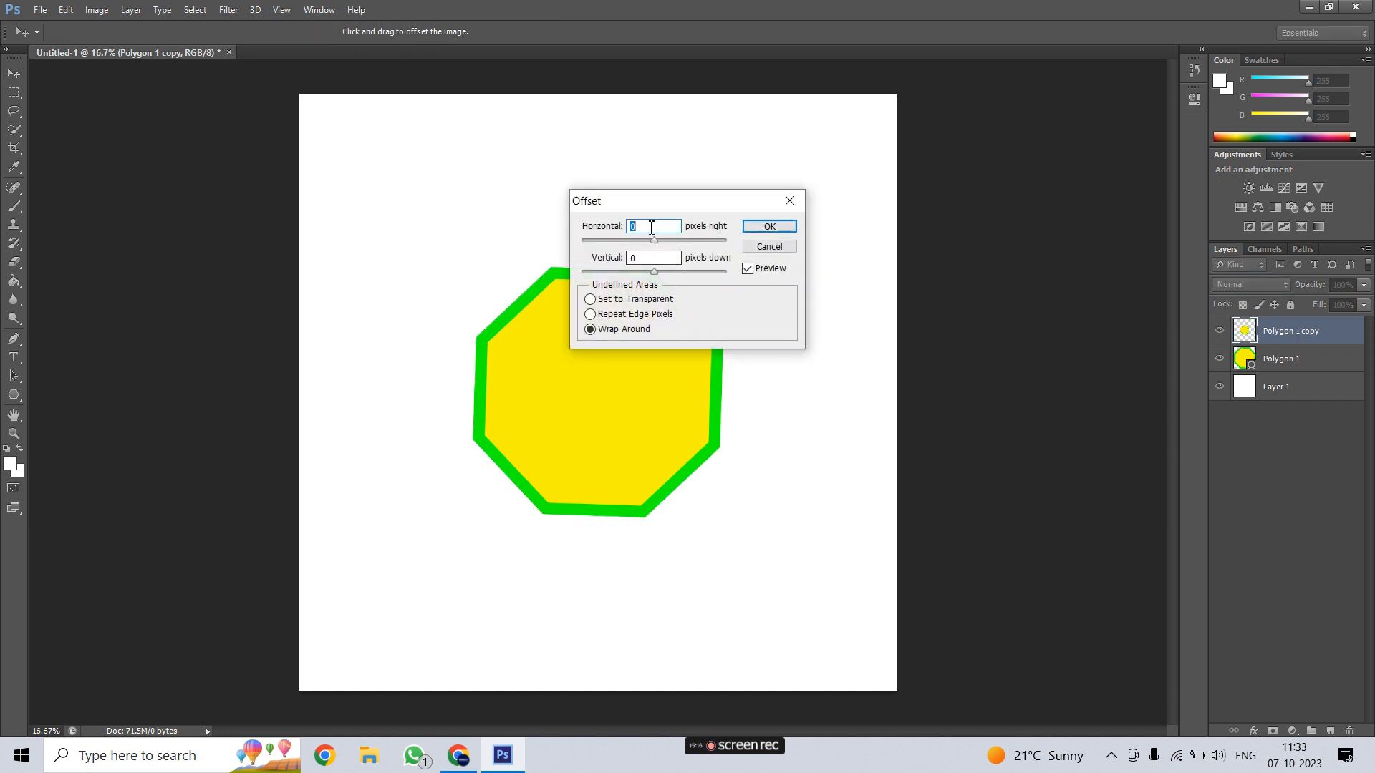
key("Tab")
left_click(639, 227)
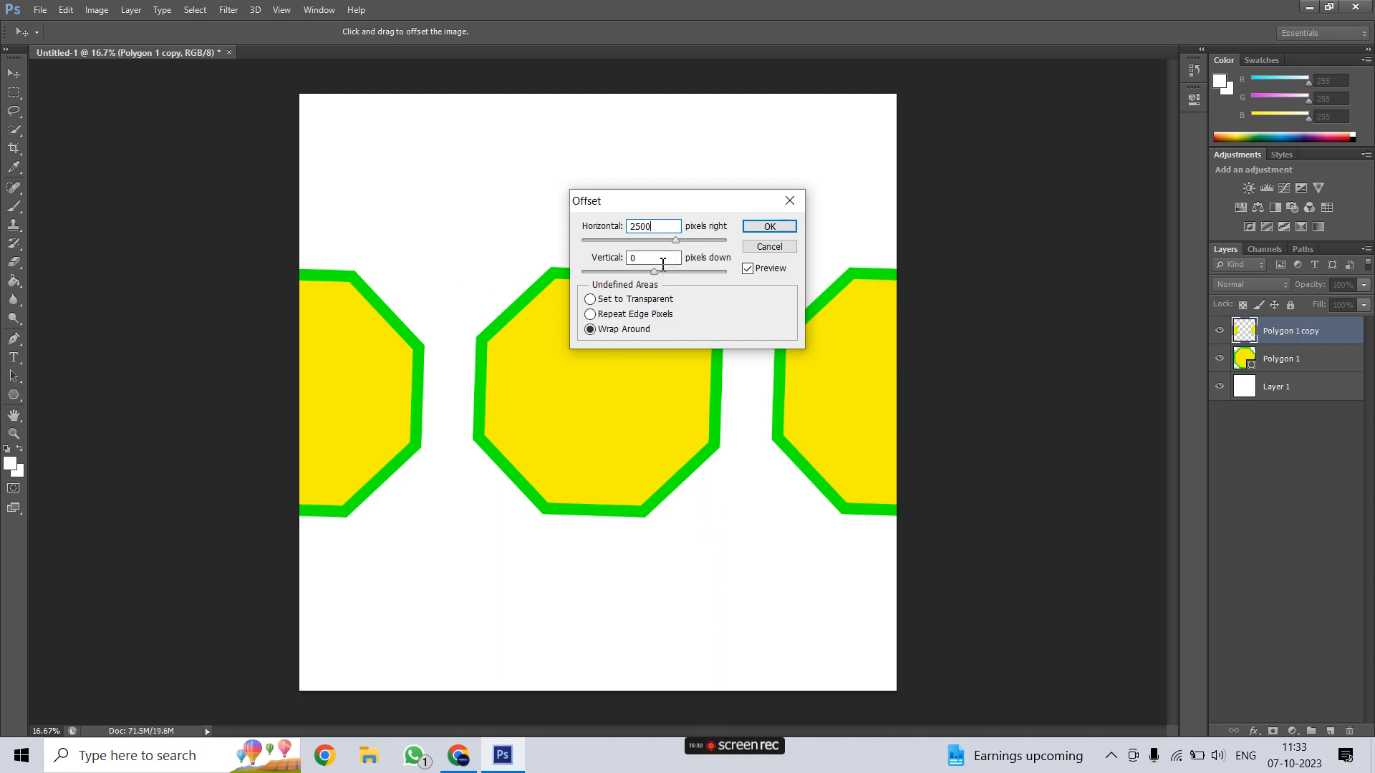
left_click_drag(641, 260, 619, 264)
type("2500")
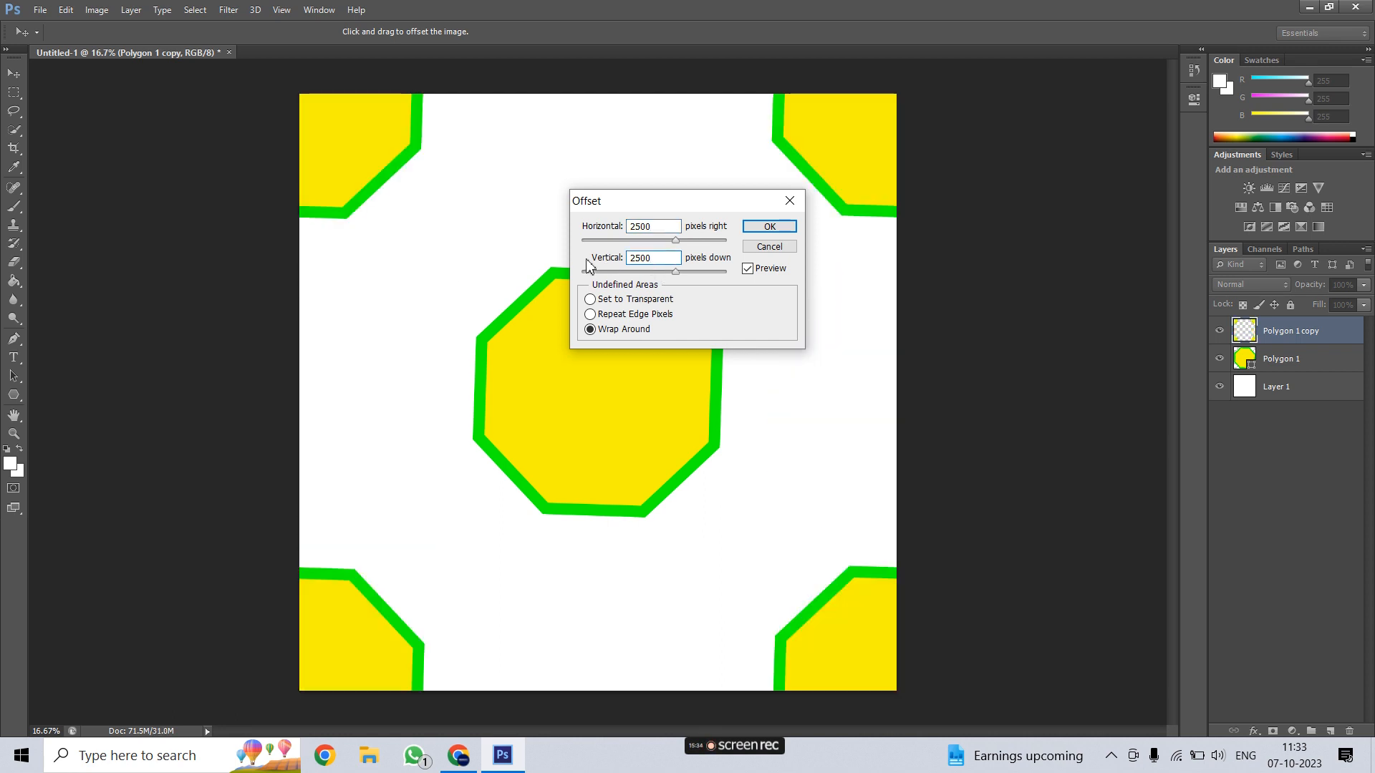
left_click(769, 227)
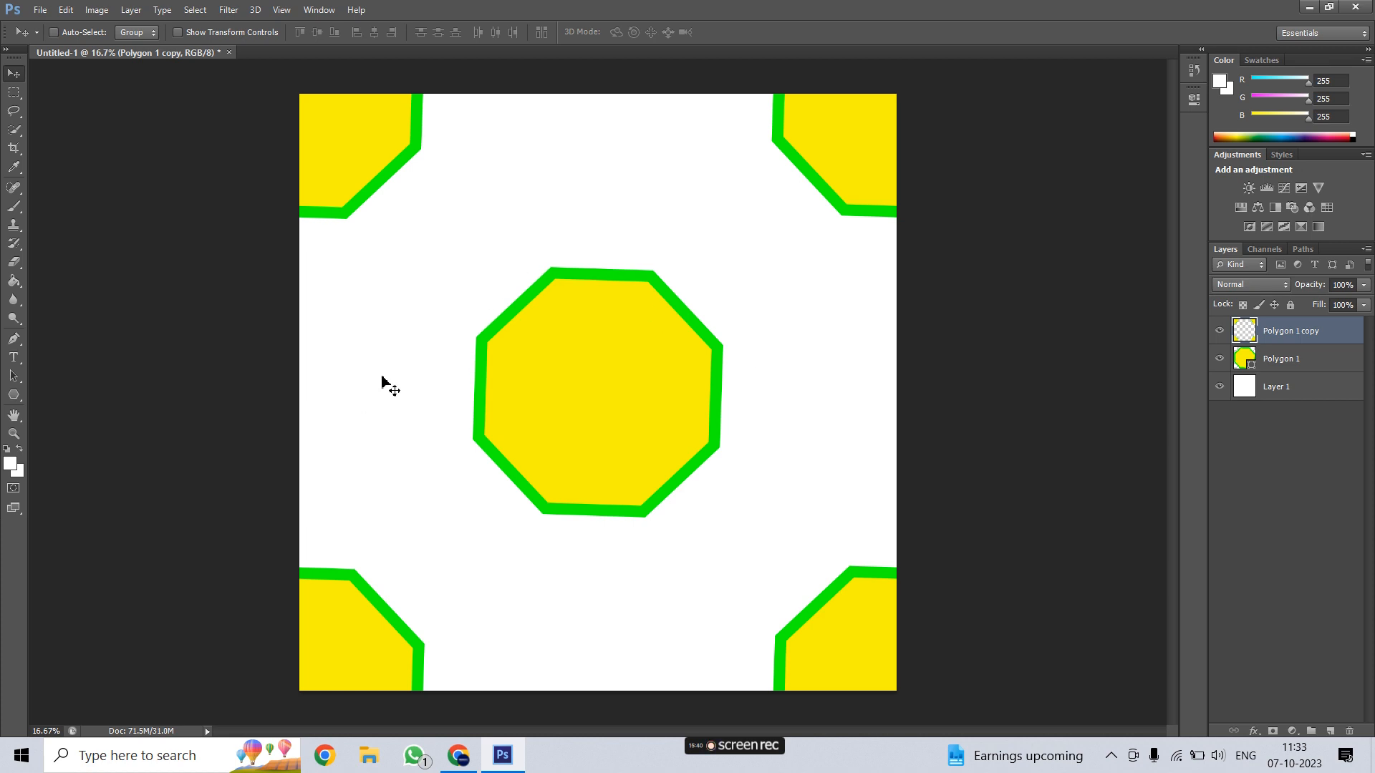
Step: Define the canvas artwork with the centered and corner octagons as a new pattern, keeping the suggested name
left_click(65, 10)
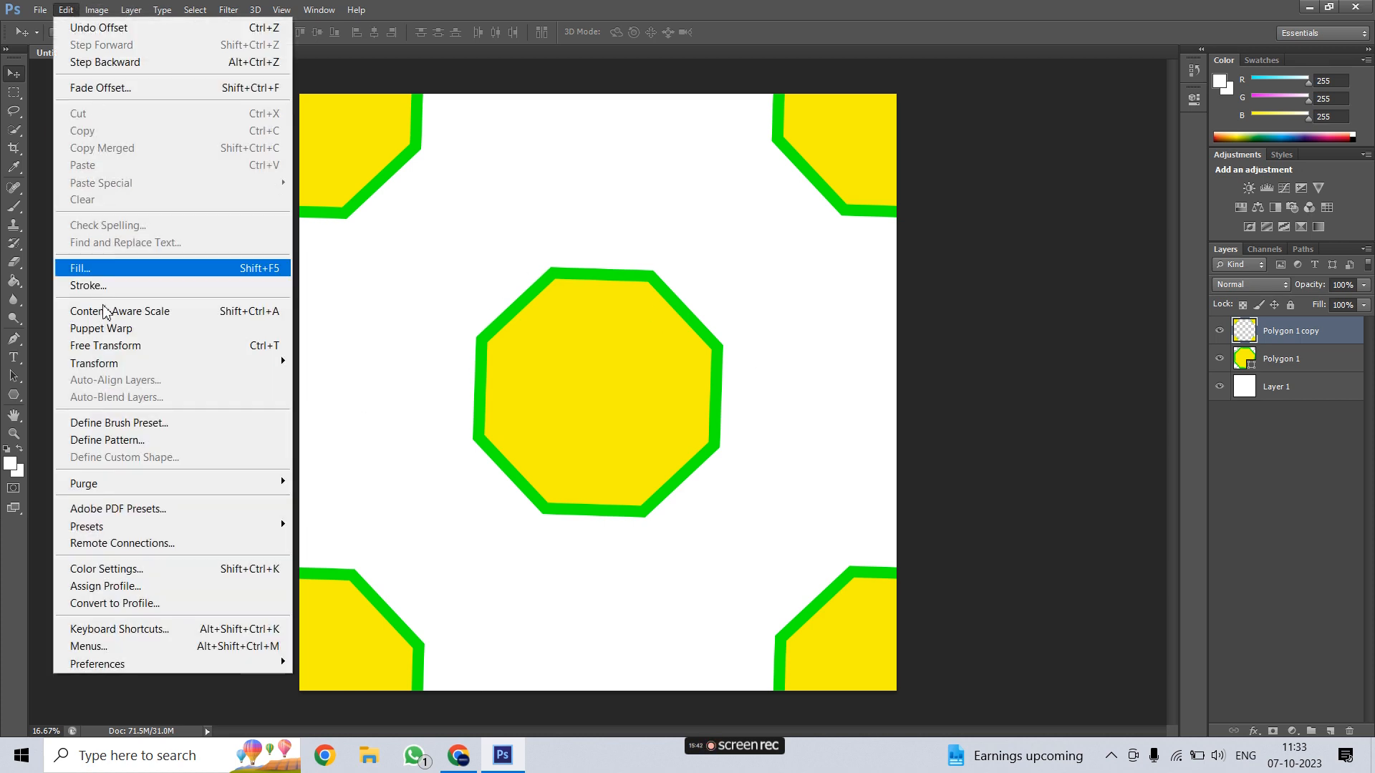
left_click(111, 447)
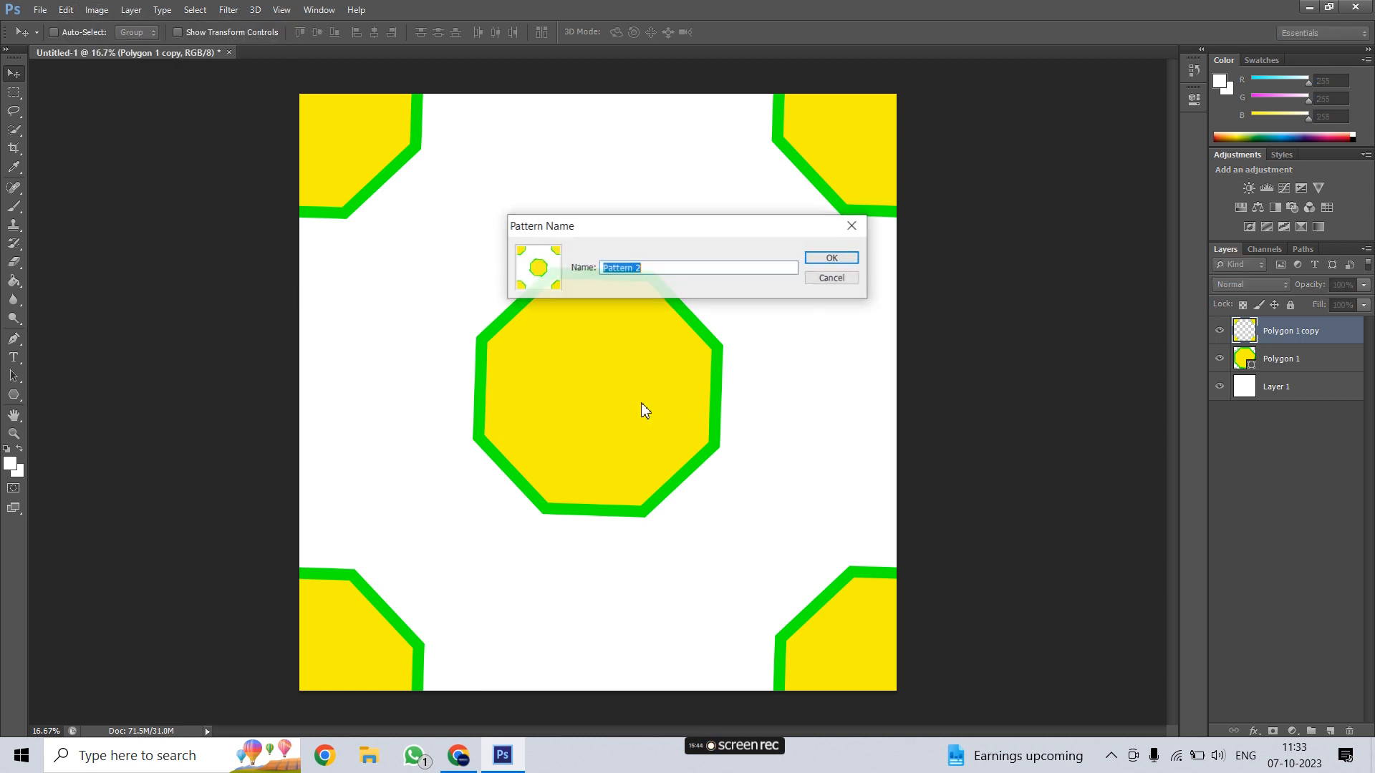
left_click(832, 260)
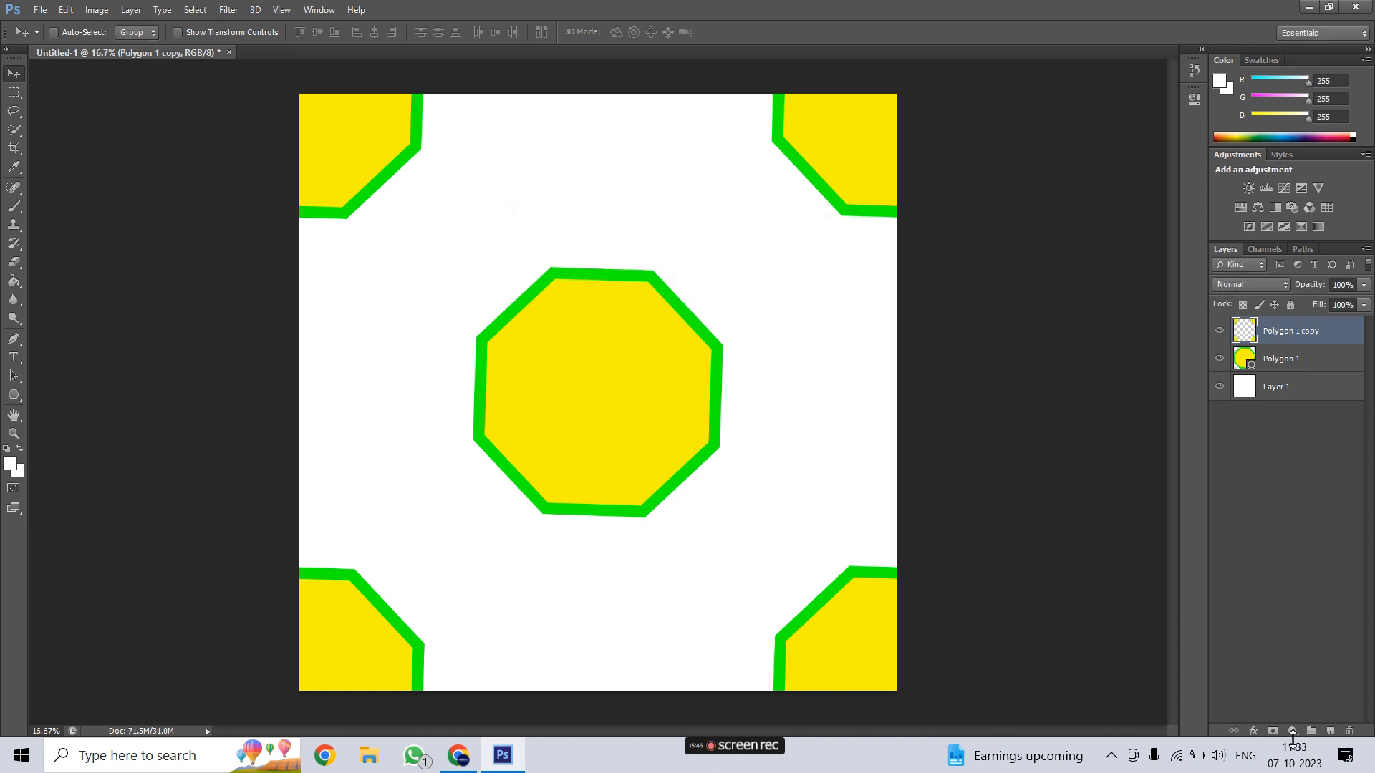
Step: Add a pattern fill layer using the octagon pattern, scaled to 18%
key("alt+Tab")
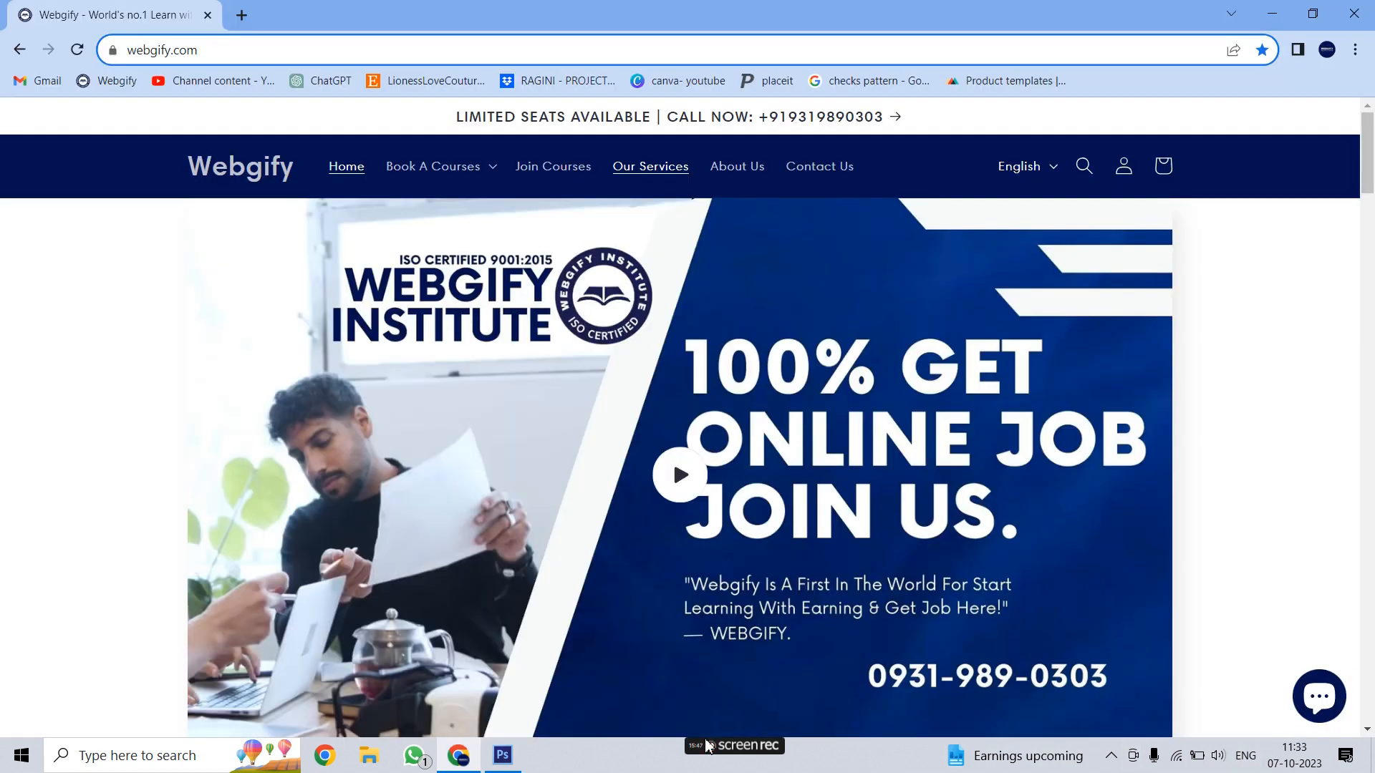
left_click(503, 755)
left_click(1293, 731)
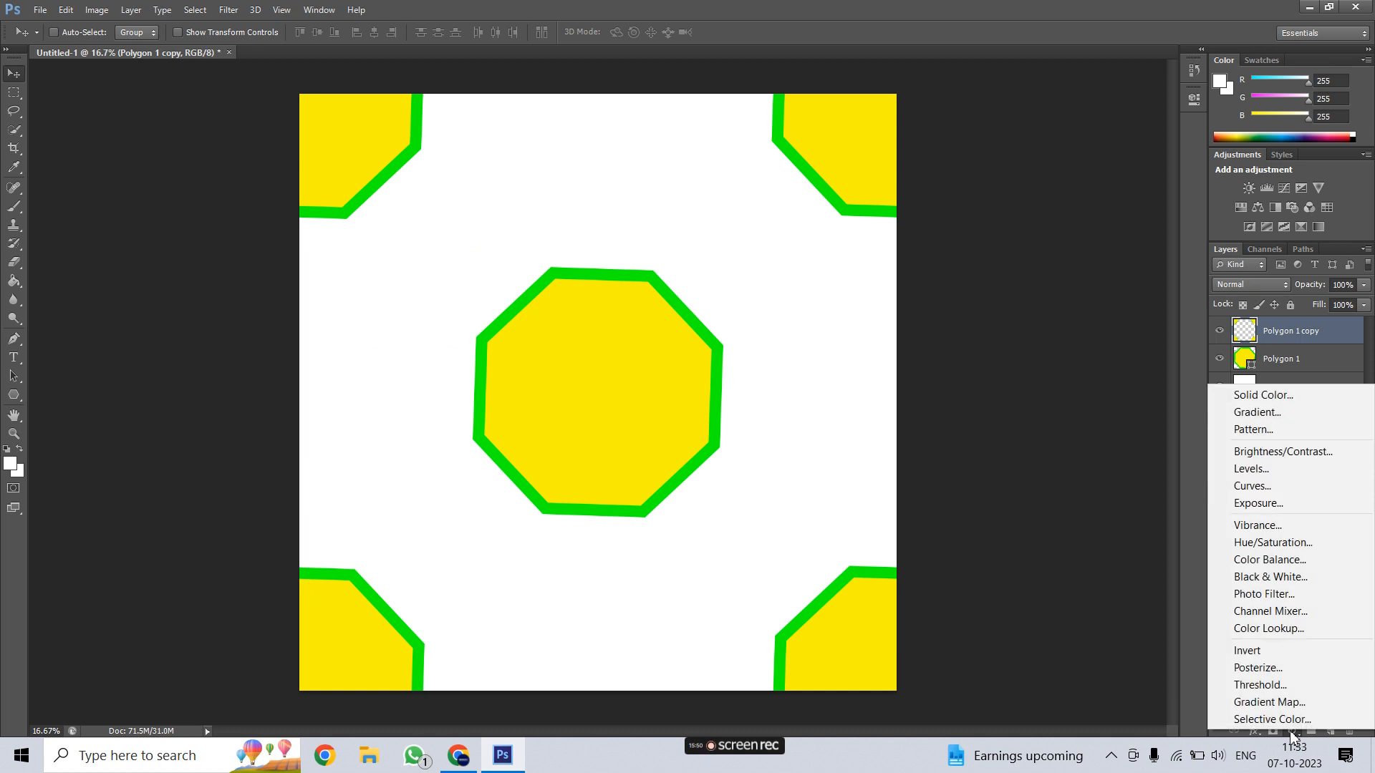
left_click(1282, 429)
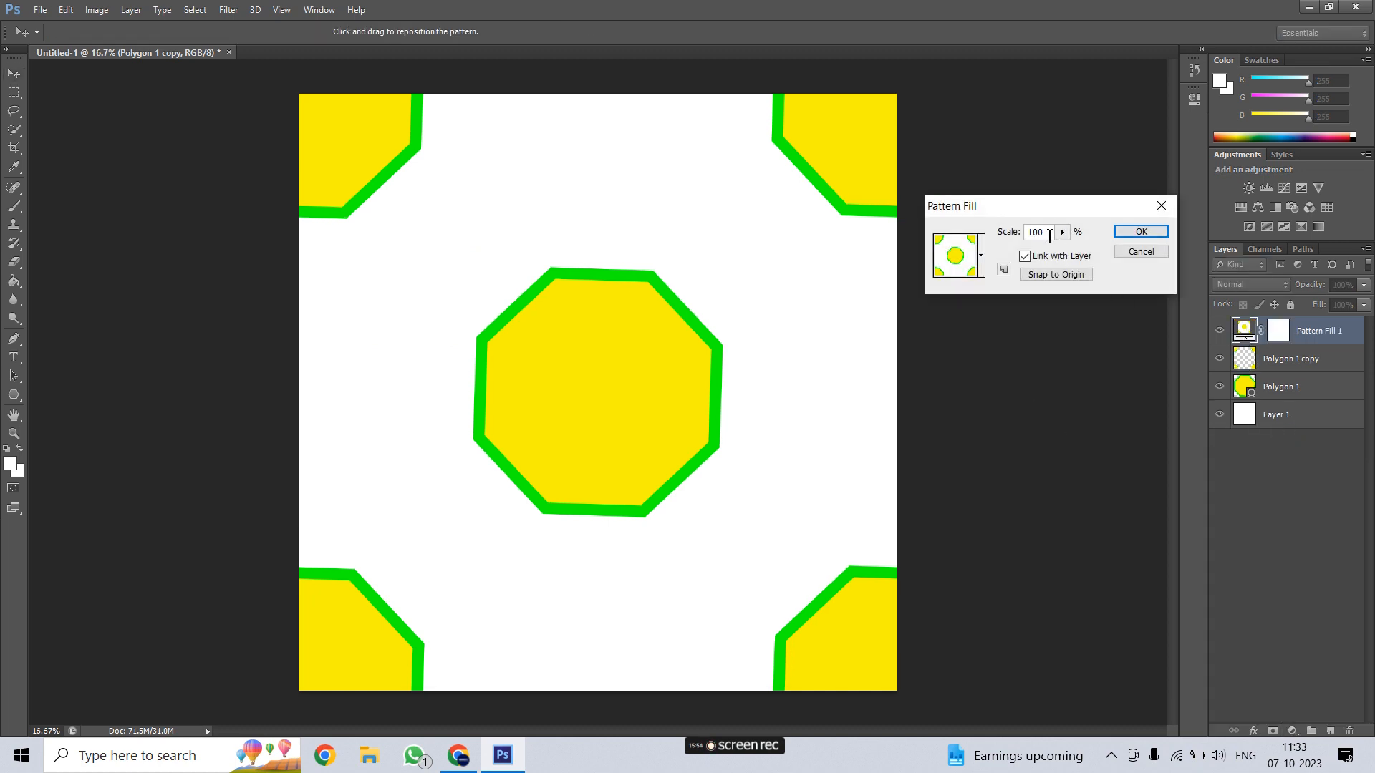
key("Down")
key("Down")
key("Down")
key("Down")
key("Down")
key("Down")
key("Down")
key("Down")
key("Down")
key("Down")
key("Down")
key("Down")
key("Down")
key("Down")
key("Down")
key("Down")
key("Down")
key("Down")
key("Down")
key("Down")
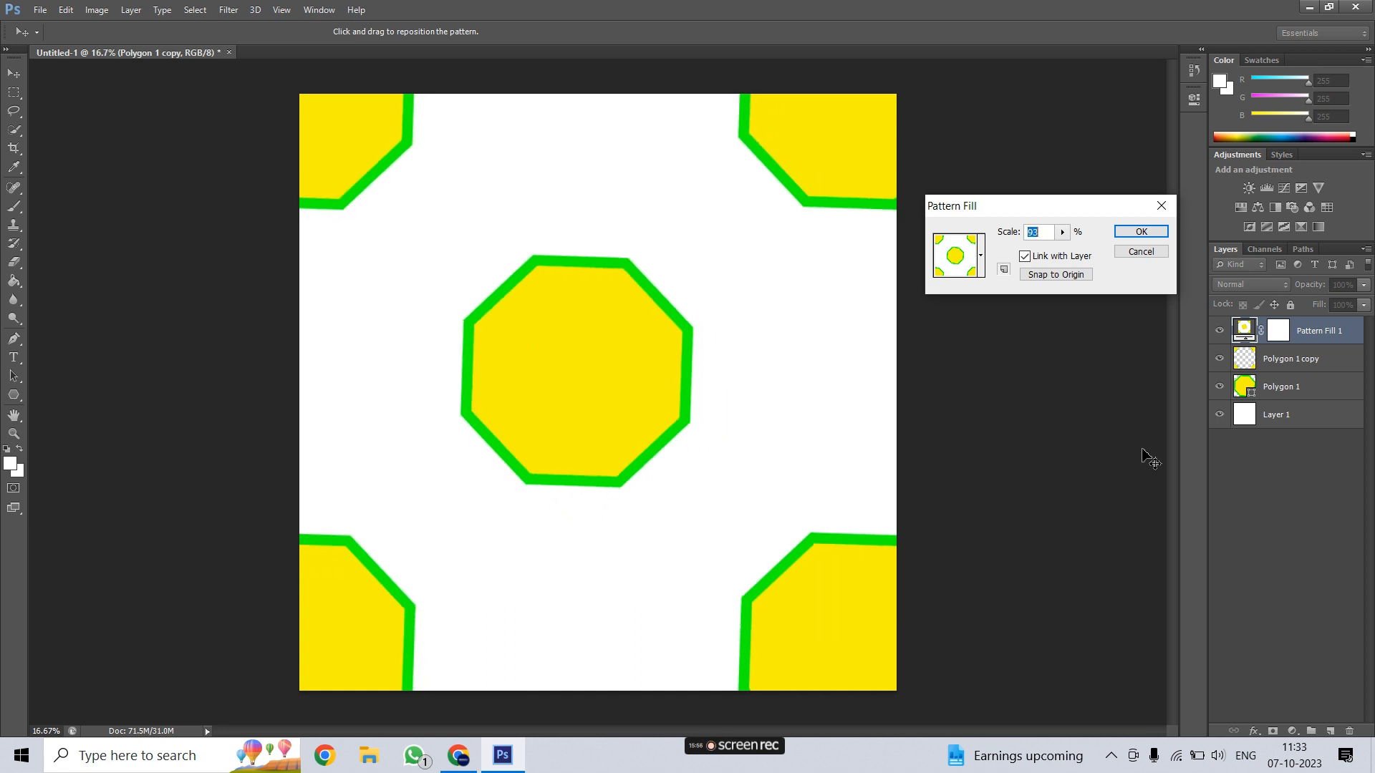
key("Down")
key("Down")
key("Down")
key("Down")
key("Down")
key("Down")
key("Down")
key("Down")
key("Down")
key("Down")
key("Down")
key("Down")
key("Down")
key("Down")
key("Down")
key("Down")
key("Down")
key("Down")
key("Down")
key("Down")
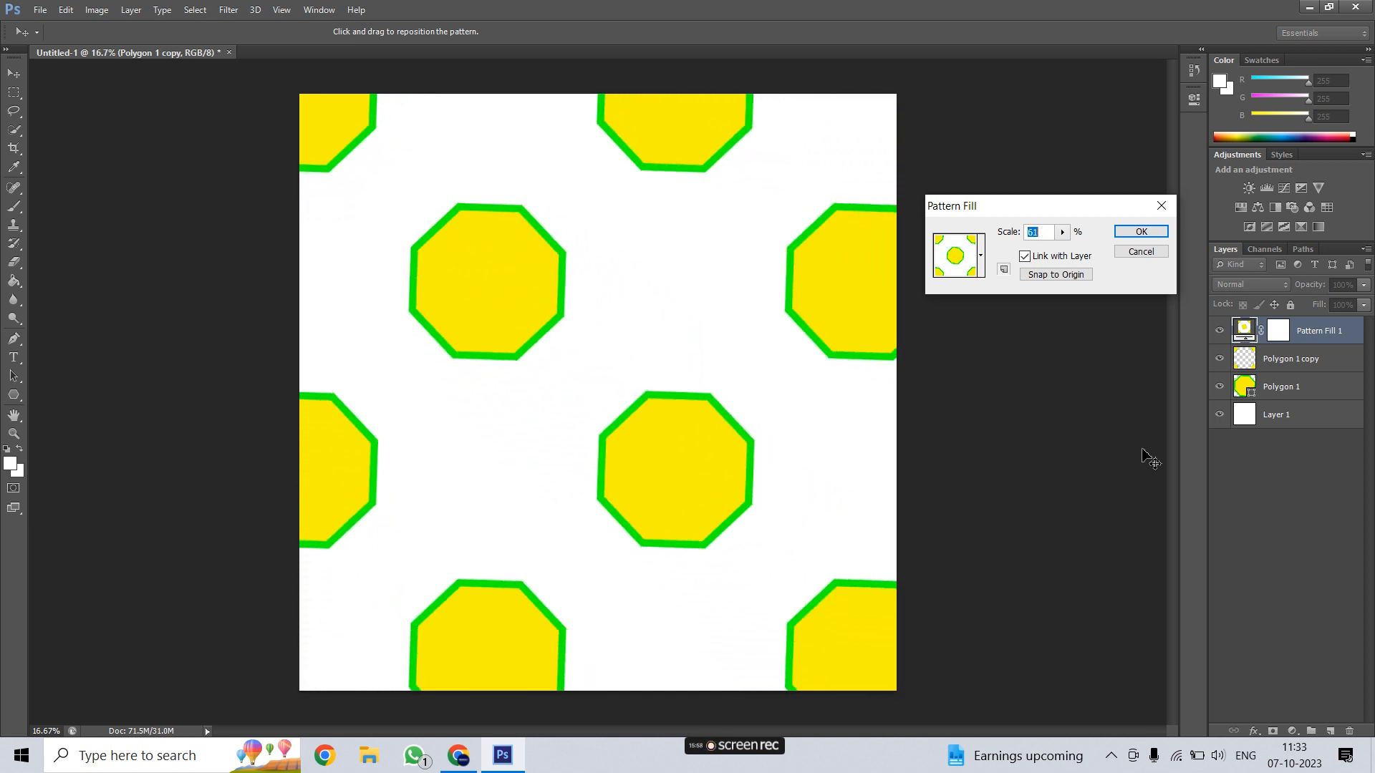
key("Down")
key("Down")
key("Down")
key("Down")
key("Down")
key("Down")
key("Down")
key("Down")
key("Down")
key("Down")
key("Down")
key("Down")
key("Down")
key("Down")
key("Down")
key("Down")
key("Down")
key("Down")
key("Down")
key("Down")
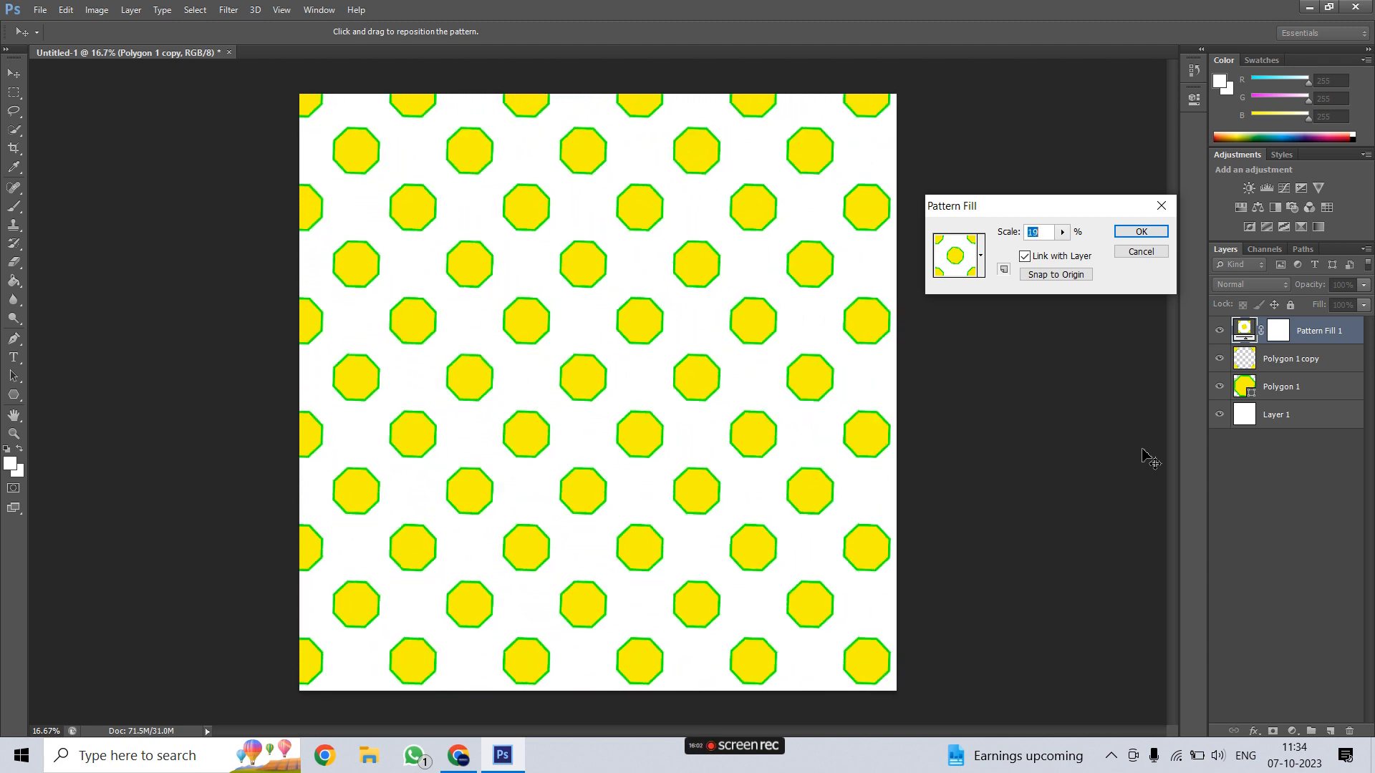
key("Down")
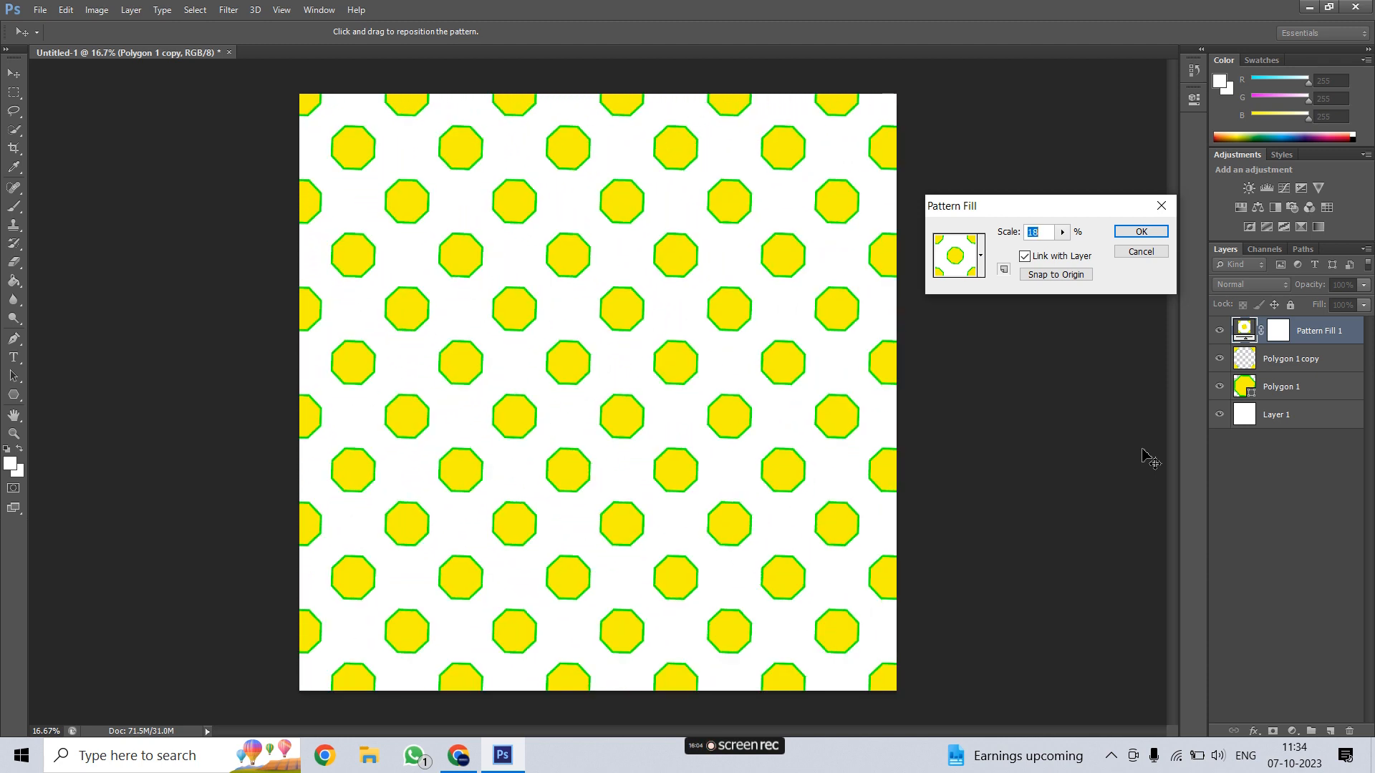
left_click(1137, 234)
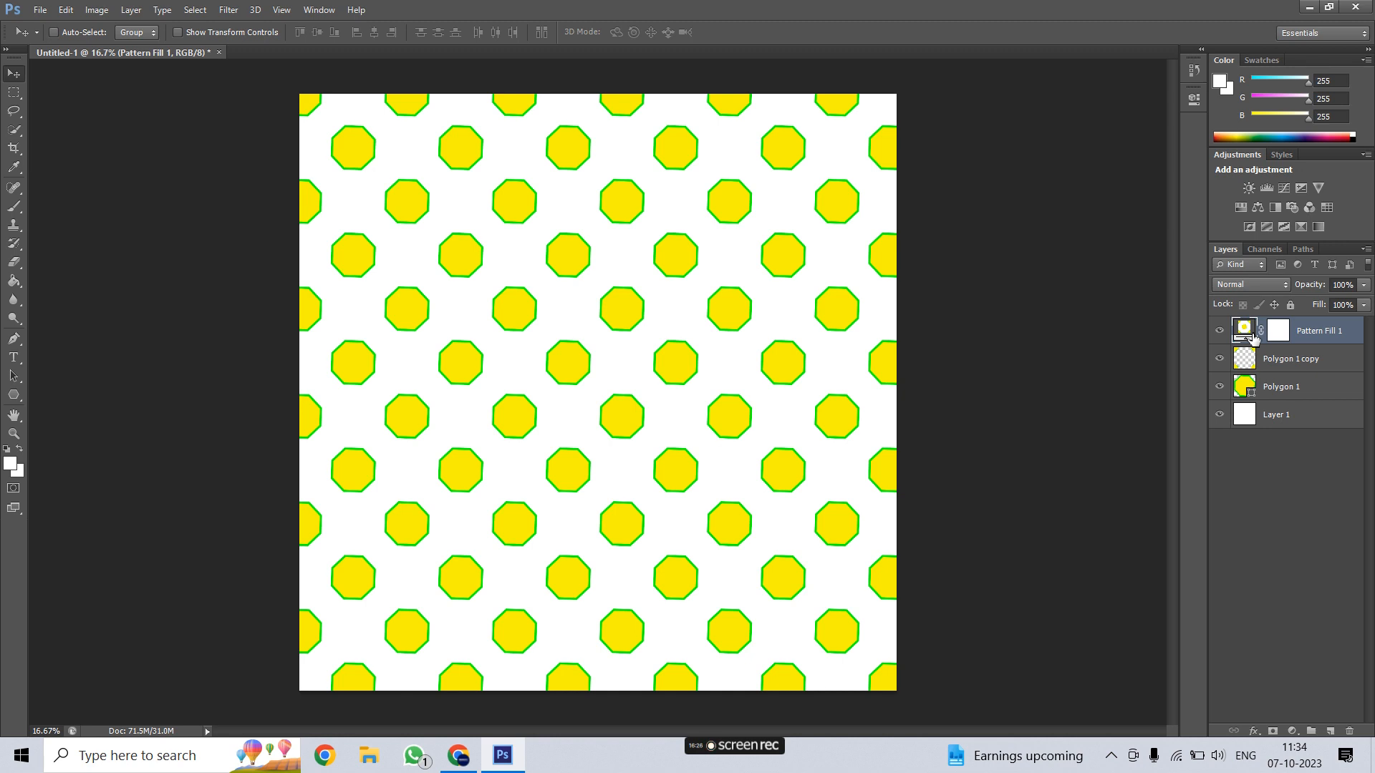
Step: Delete the pattern fill and octagon layers, and draw a 9-sided polygon about 1808 px wide in the canvas's upper left
key("Delete")
key("Delete")
key("Delete")
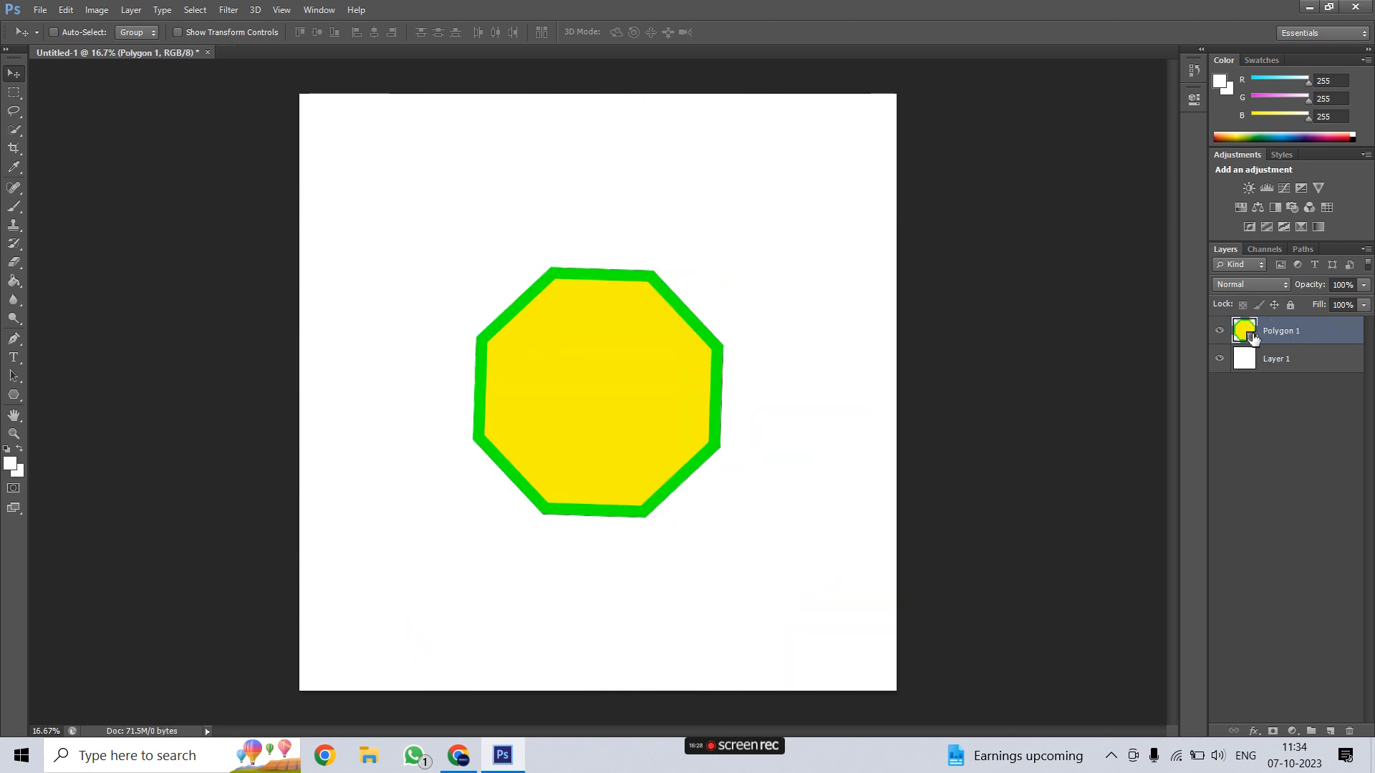
left_click(20, 396)
left_click(559, 34)
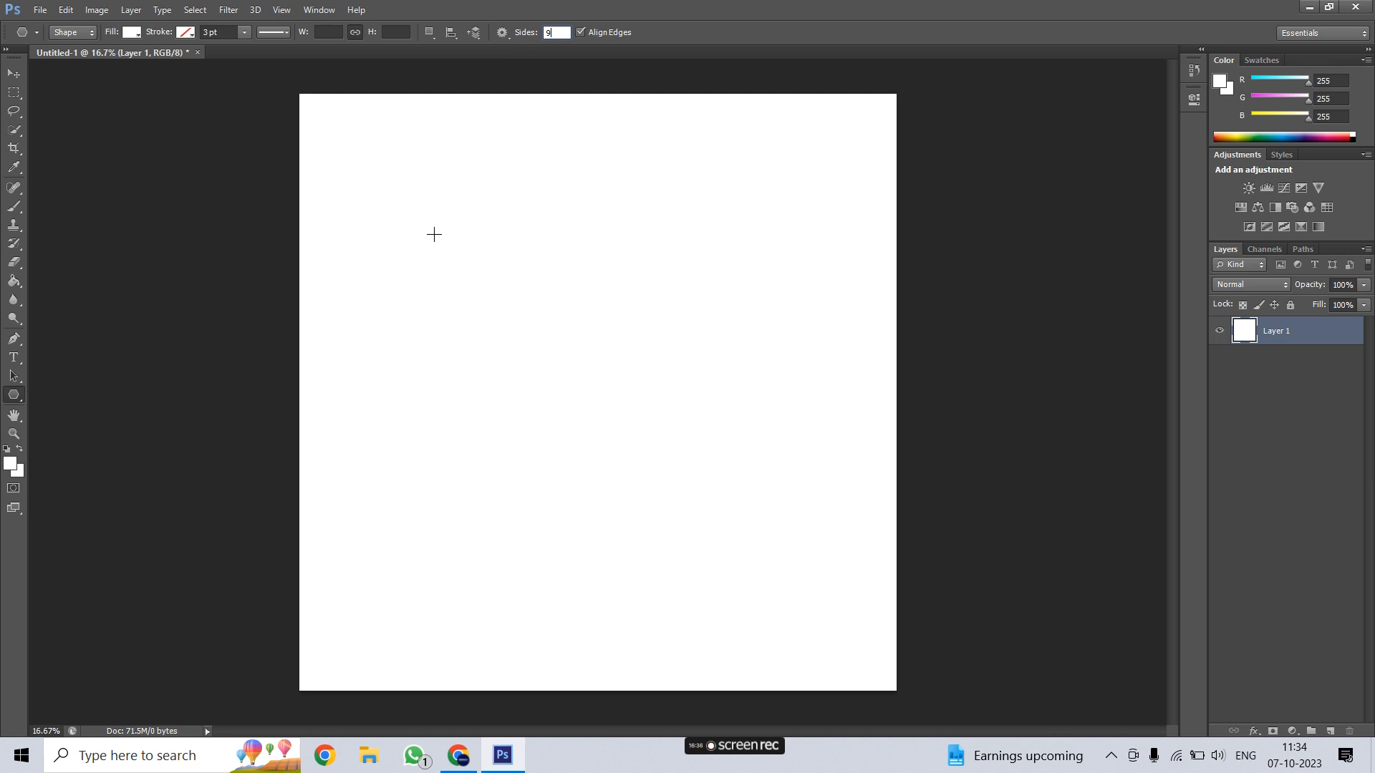
left_click_drag(474, 294, 565, 356)
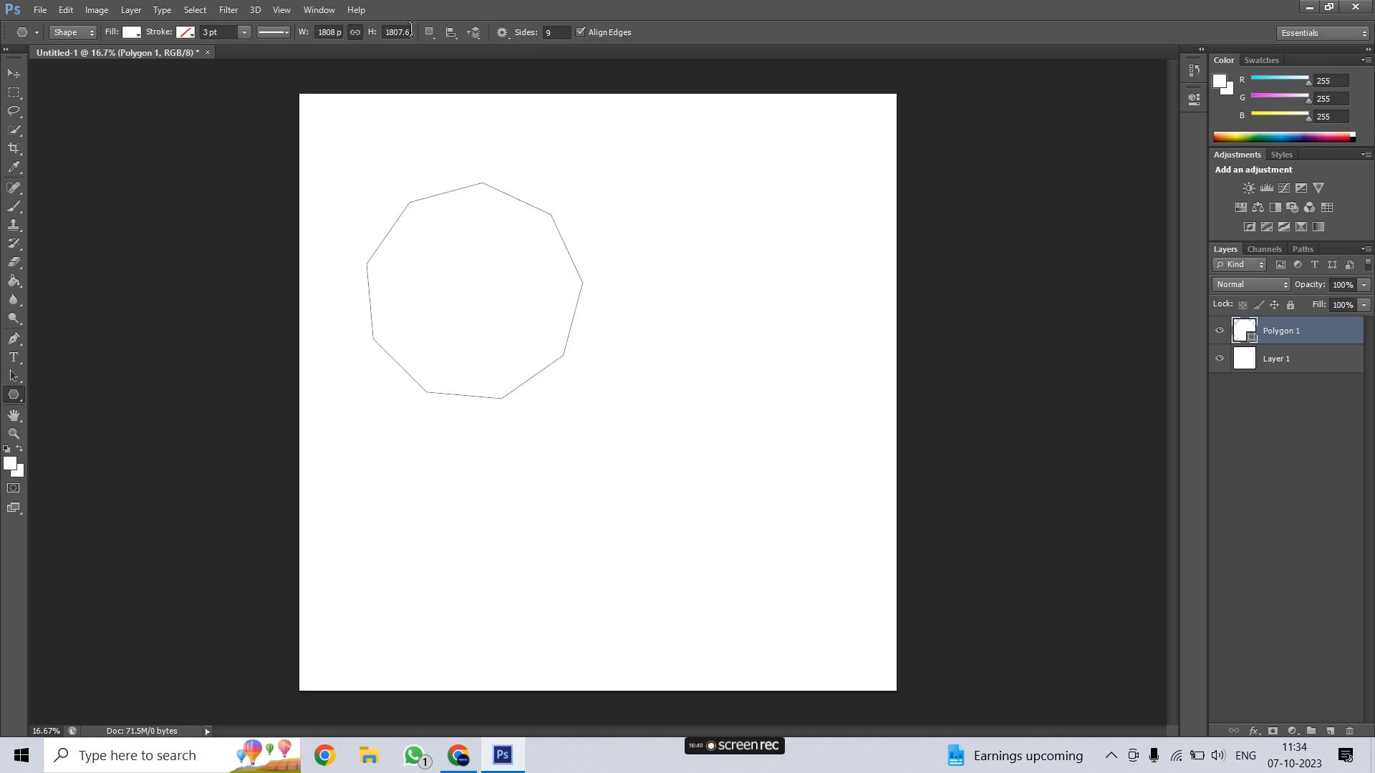
Step: Give the nine-sided polygon a red fill and a light pink stroke of 21 pt
left_click(129, 33)
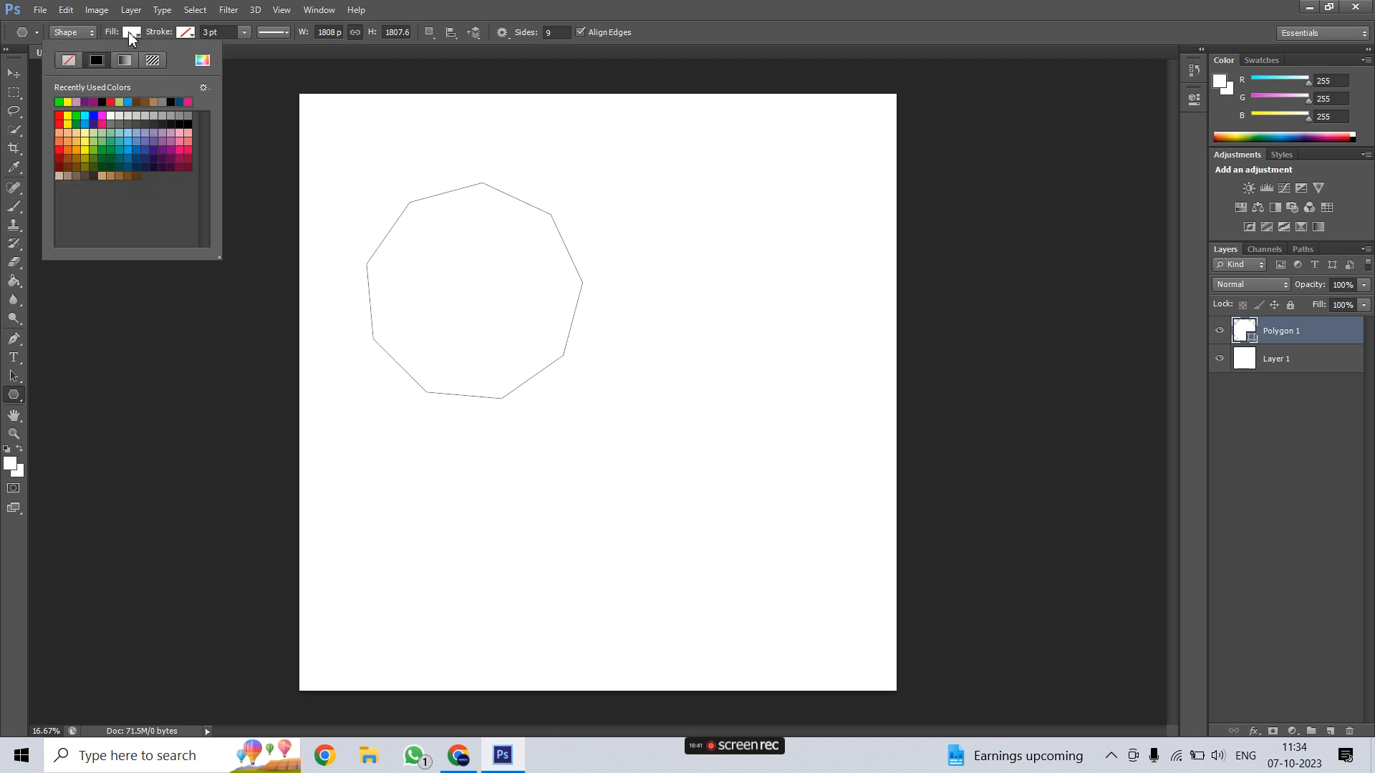
left_click(59, 116)
left_click(178, 35)
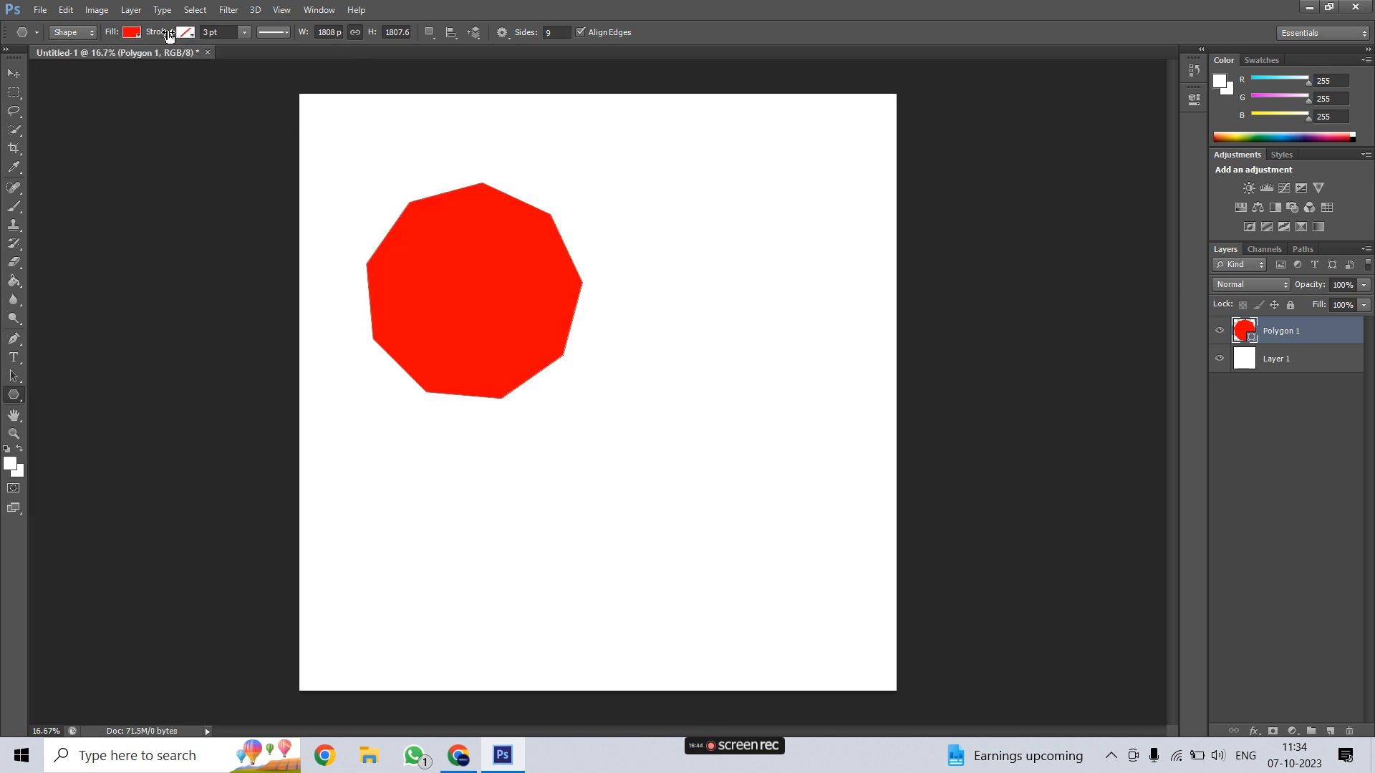
left_click(184, 34)
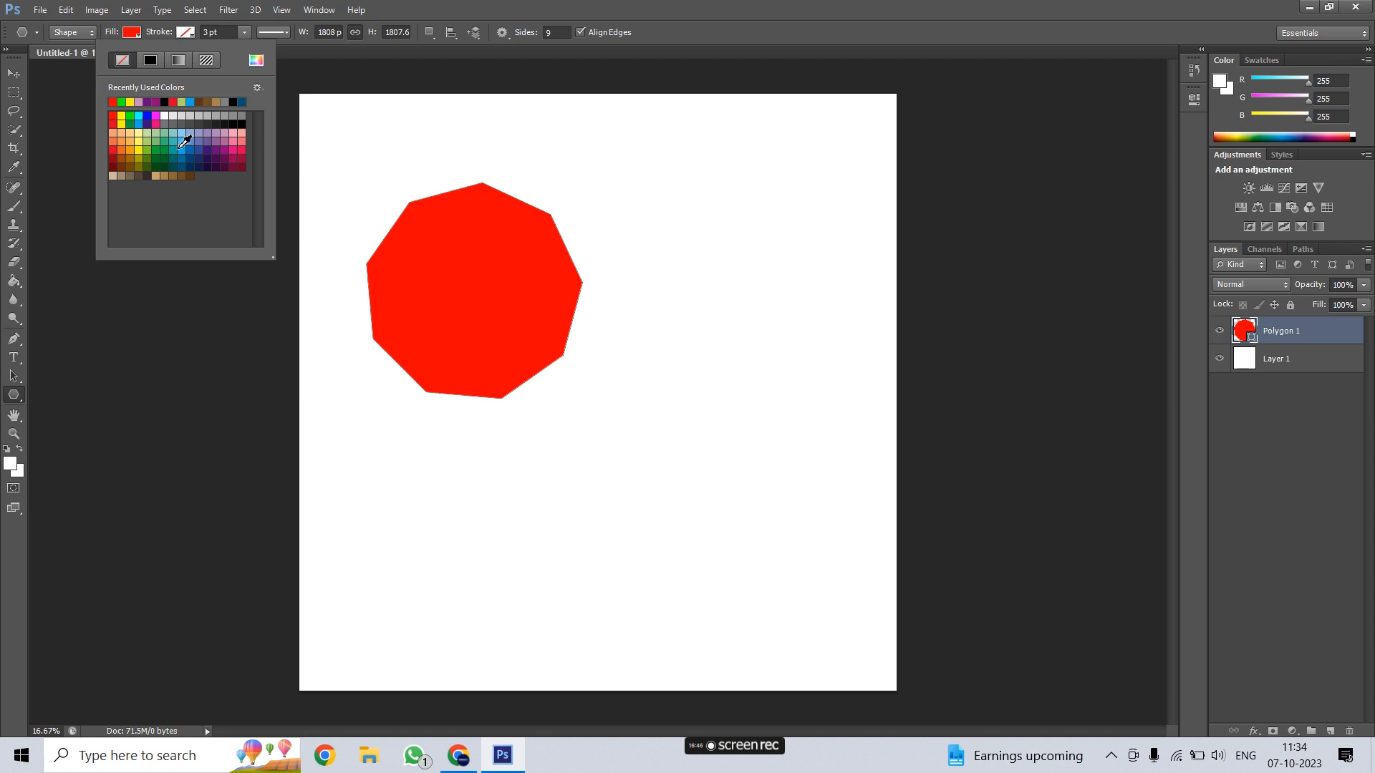
left_click(242, 133)
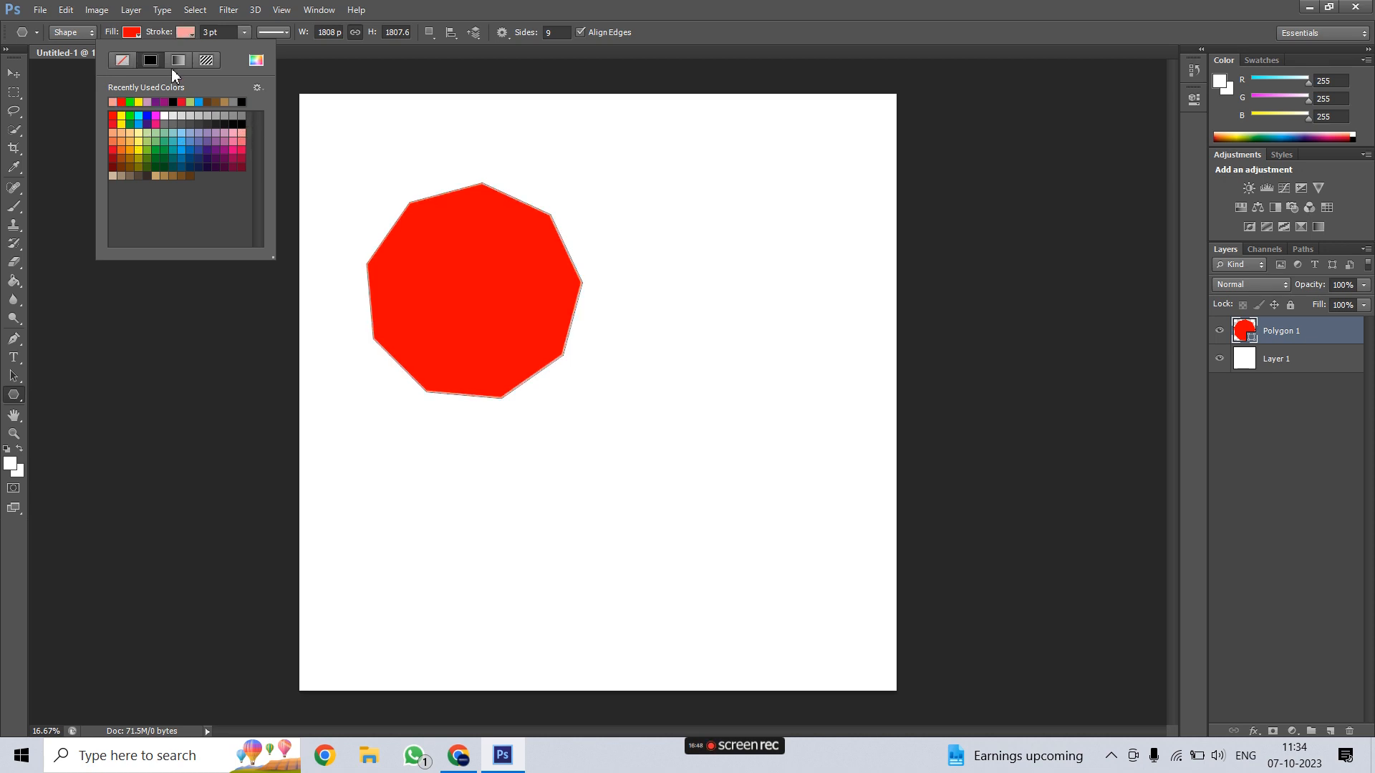
left_click_drag(155, 38, 168, 40)
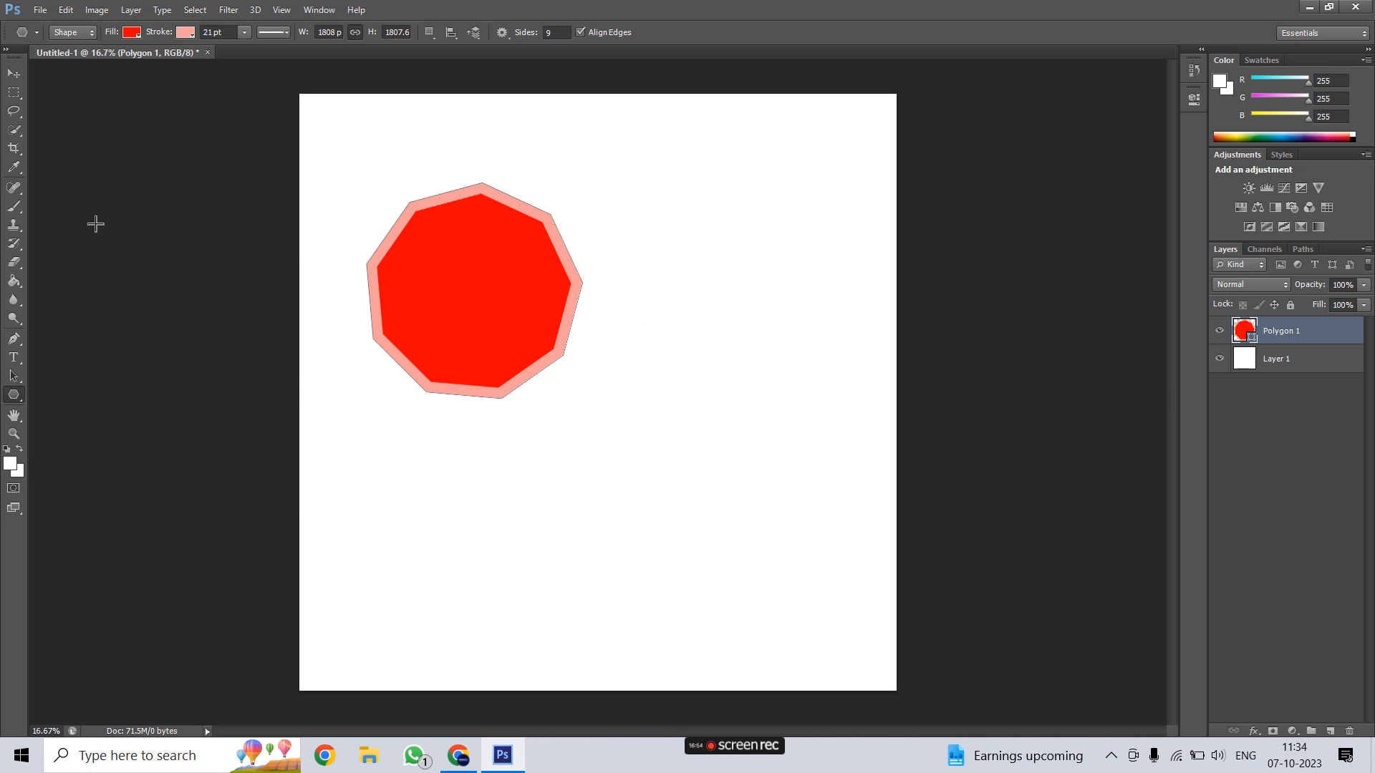
Step: Move the red nonagon up slightly, and draw a 10-sided polygon about 2343 px wide near the canvas center, overlapping it
left_click(14, 73)
left_click_drag(439, 319, 485, 291)
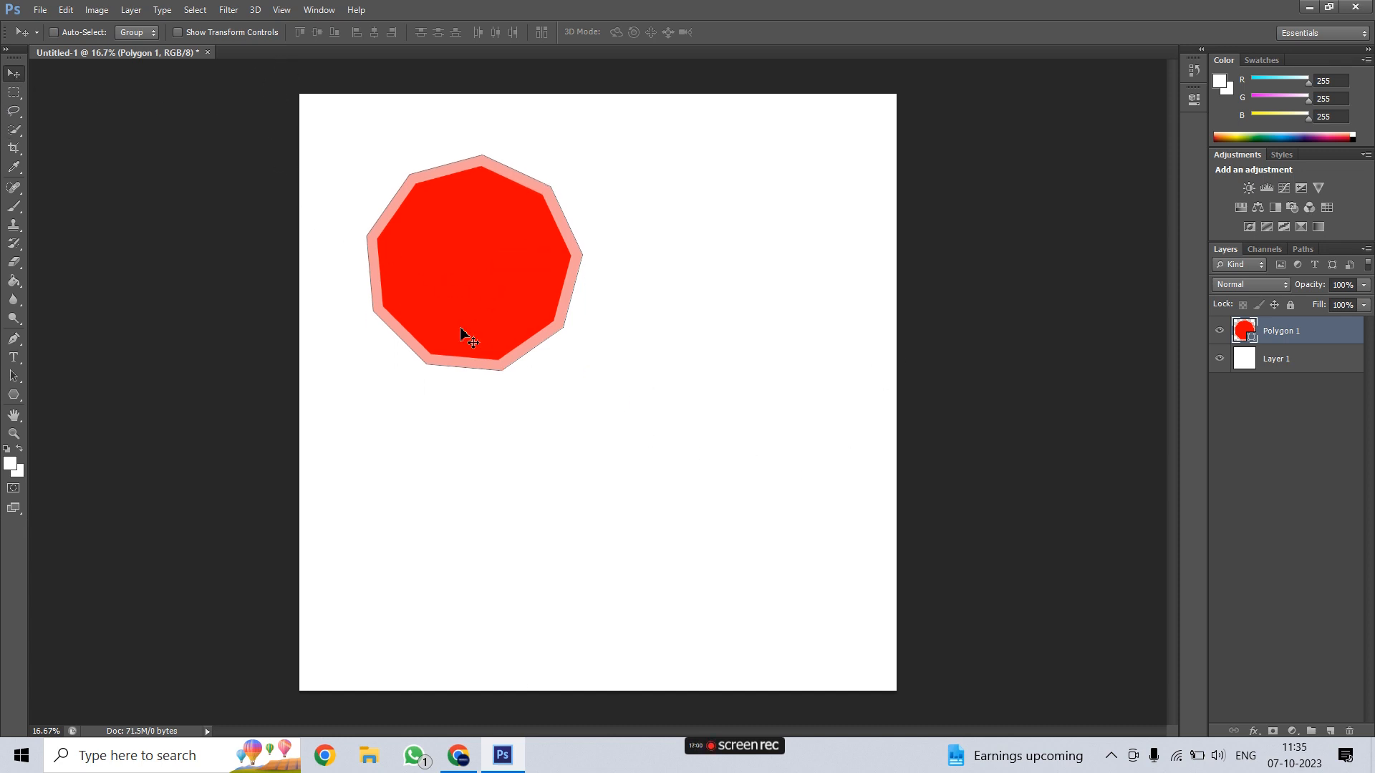
left_click(14, 394)
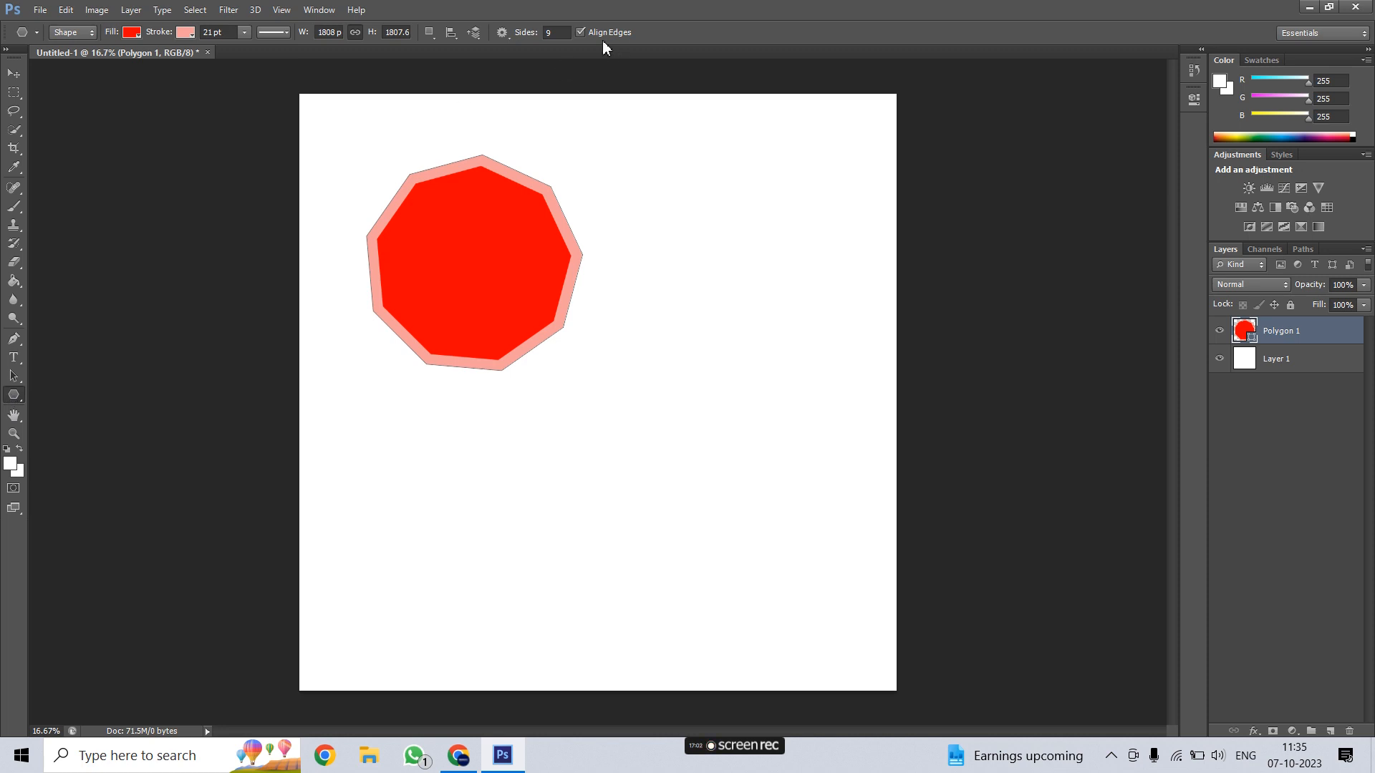
left_click(553, 33)
left_click_drag(624, 392, 736, 474)
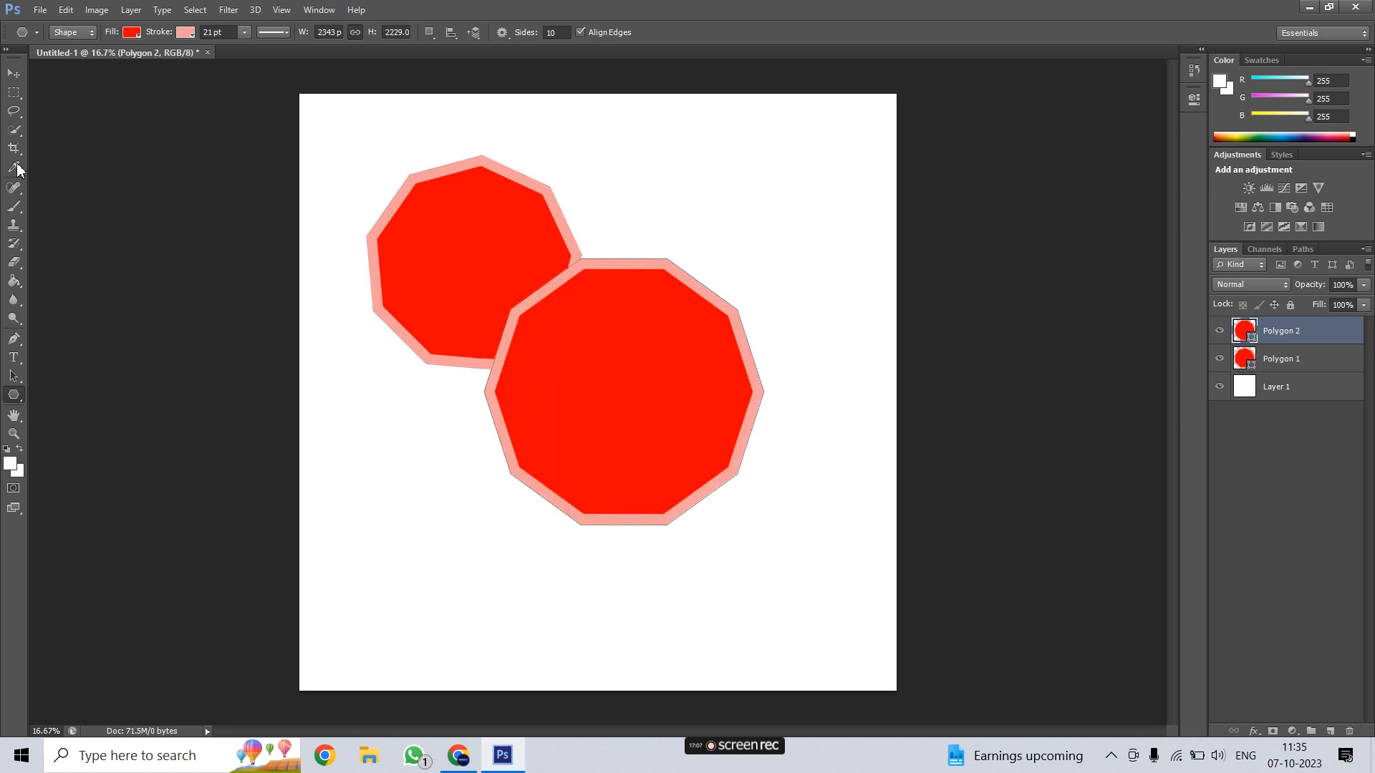
Step: Give the ten-sided polygon a dark purple fill and a light mauve stroke
left_click(131, 33)
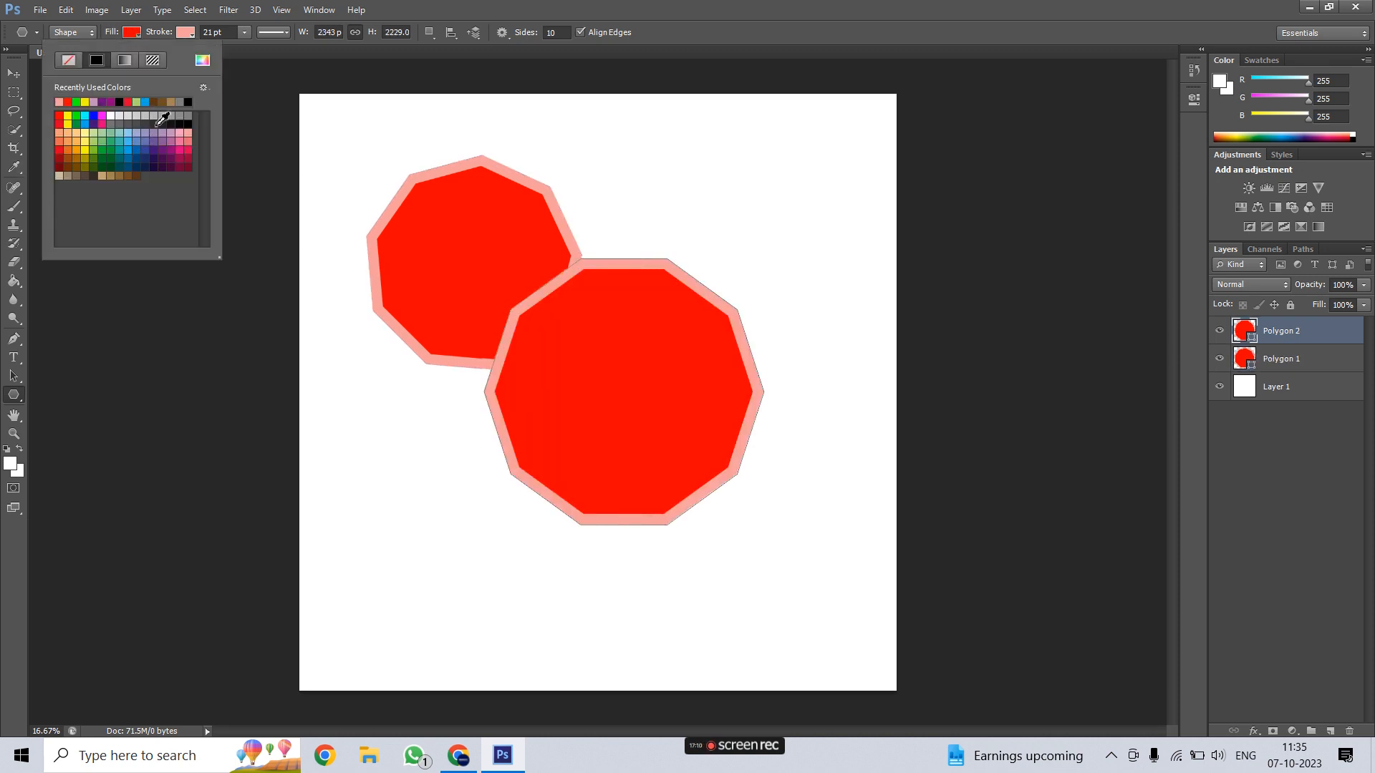
left_click(171, 167)
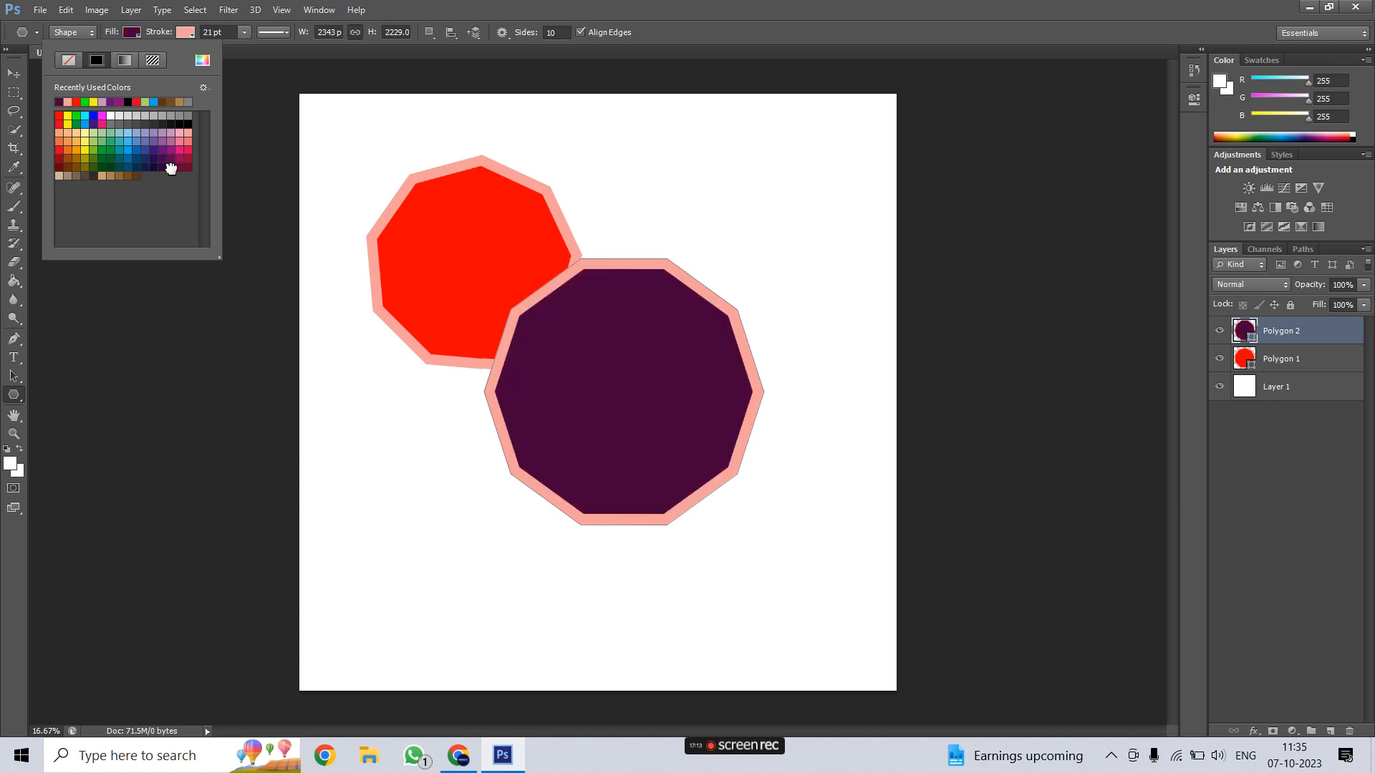
left_click(185, 35)
left_click(184, 36)
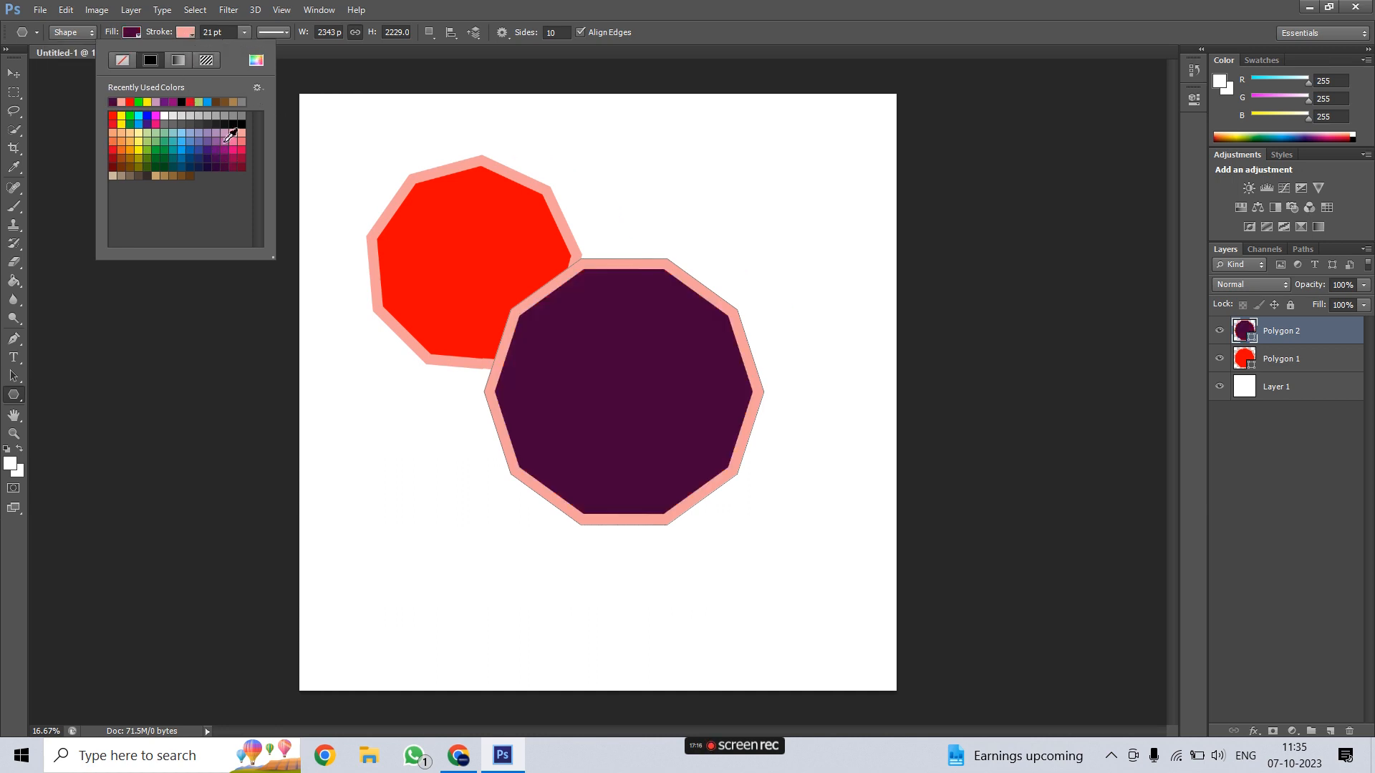
left_click(223, 135)
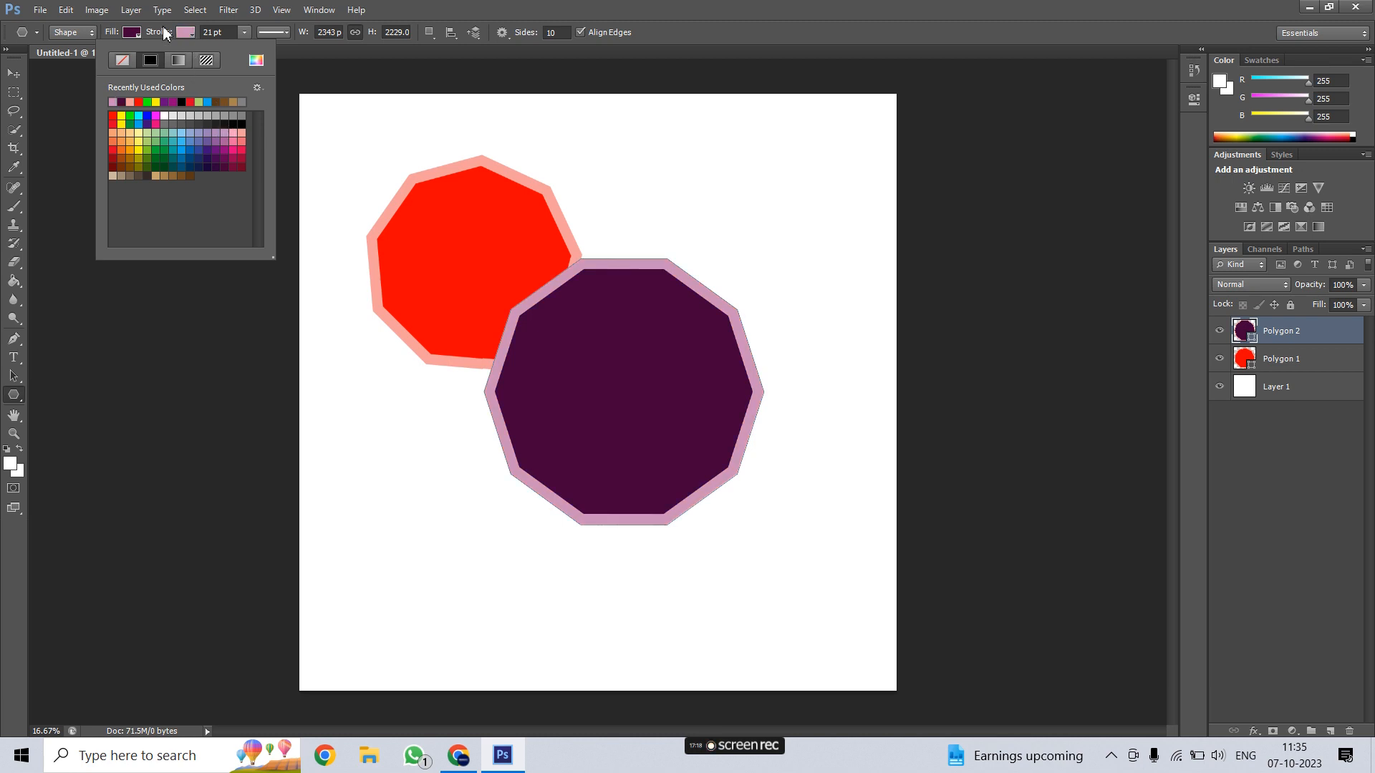
mouse_move(148, 34)
left_mouse_down()
mouse_move(162, 36)
mouse_move(146, 38)
left_mouse_up()
Step: Move the purple decagon to the canvas's lower right, clear of the red nonagon, and define the artwork as a pattern
left_click(13, 73)
left_click_drag(587, 344, 672, 450)
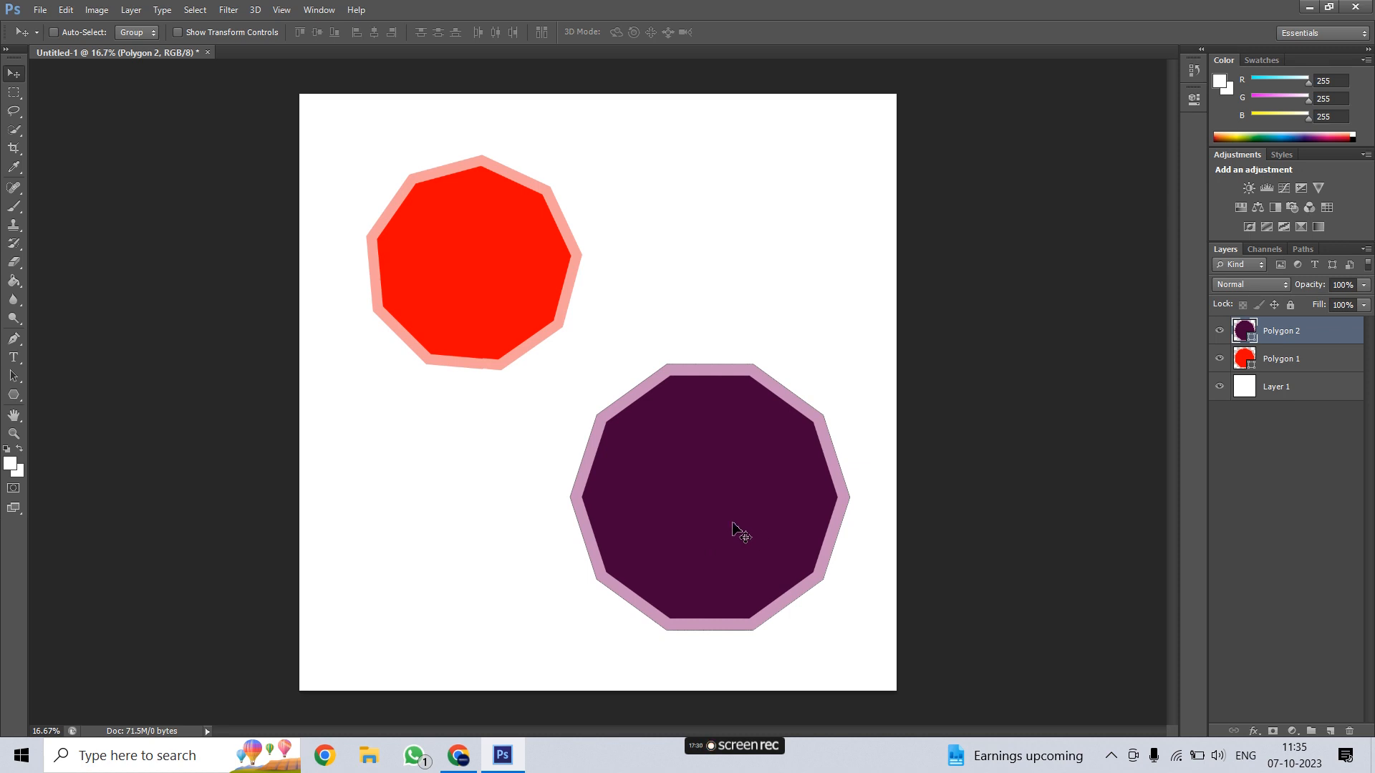
left_click(65, 14)
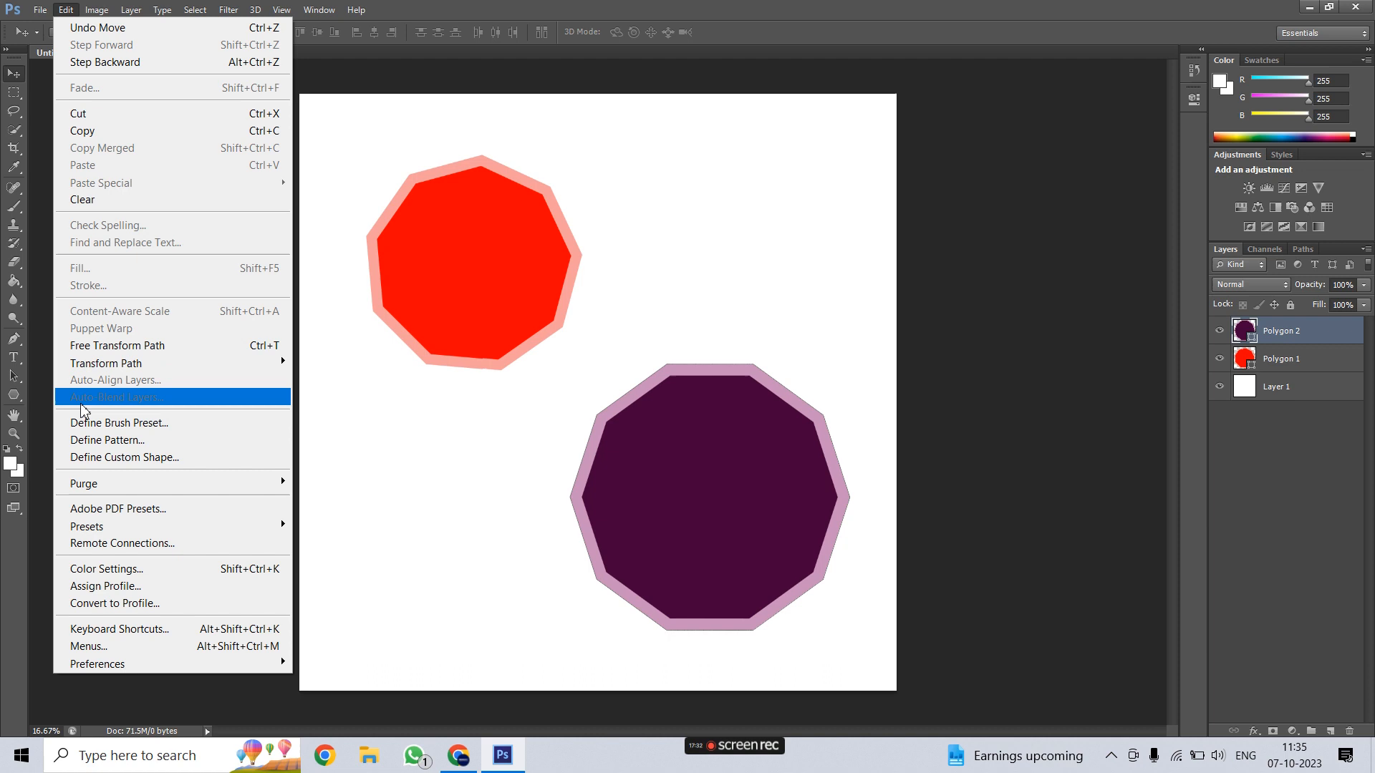
left_click(86, 439)
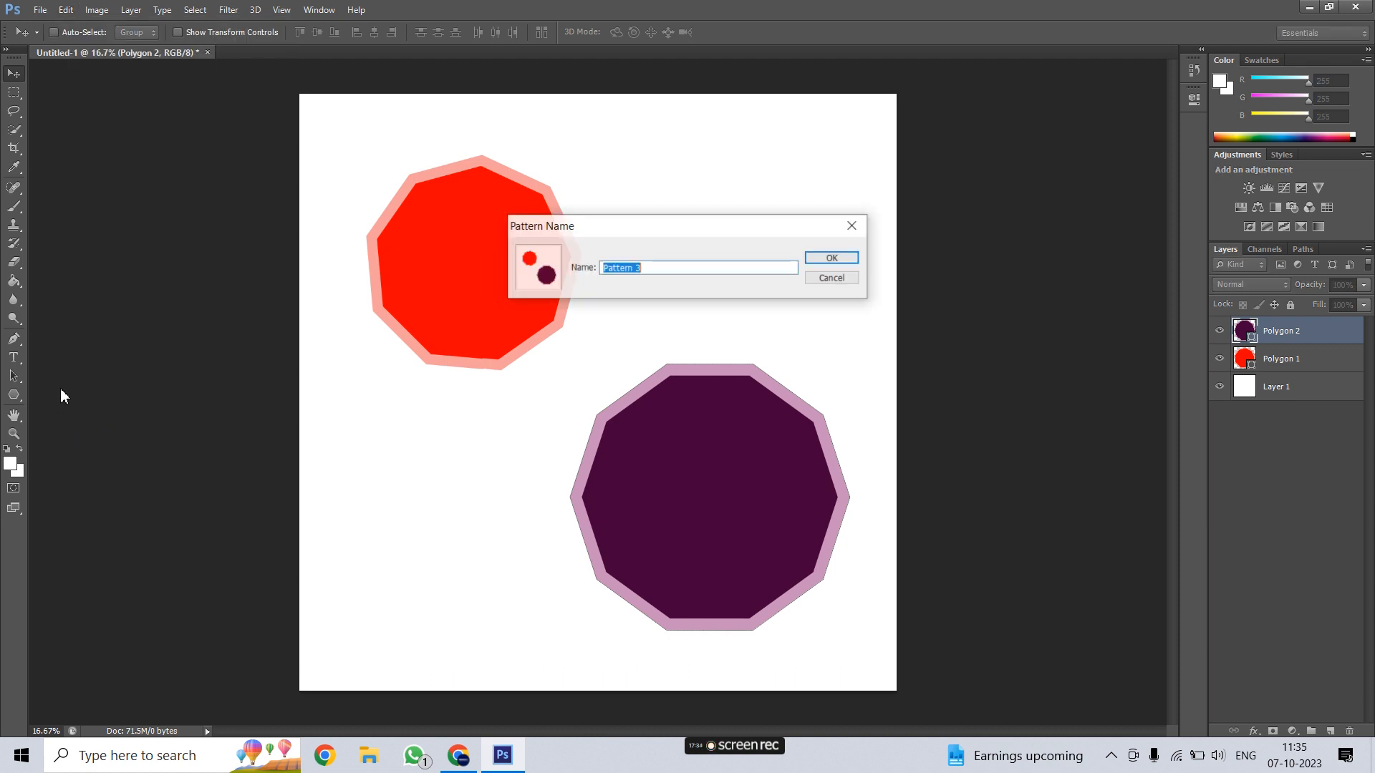
left_click(854, 259)
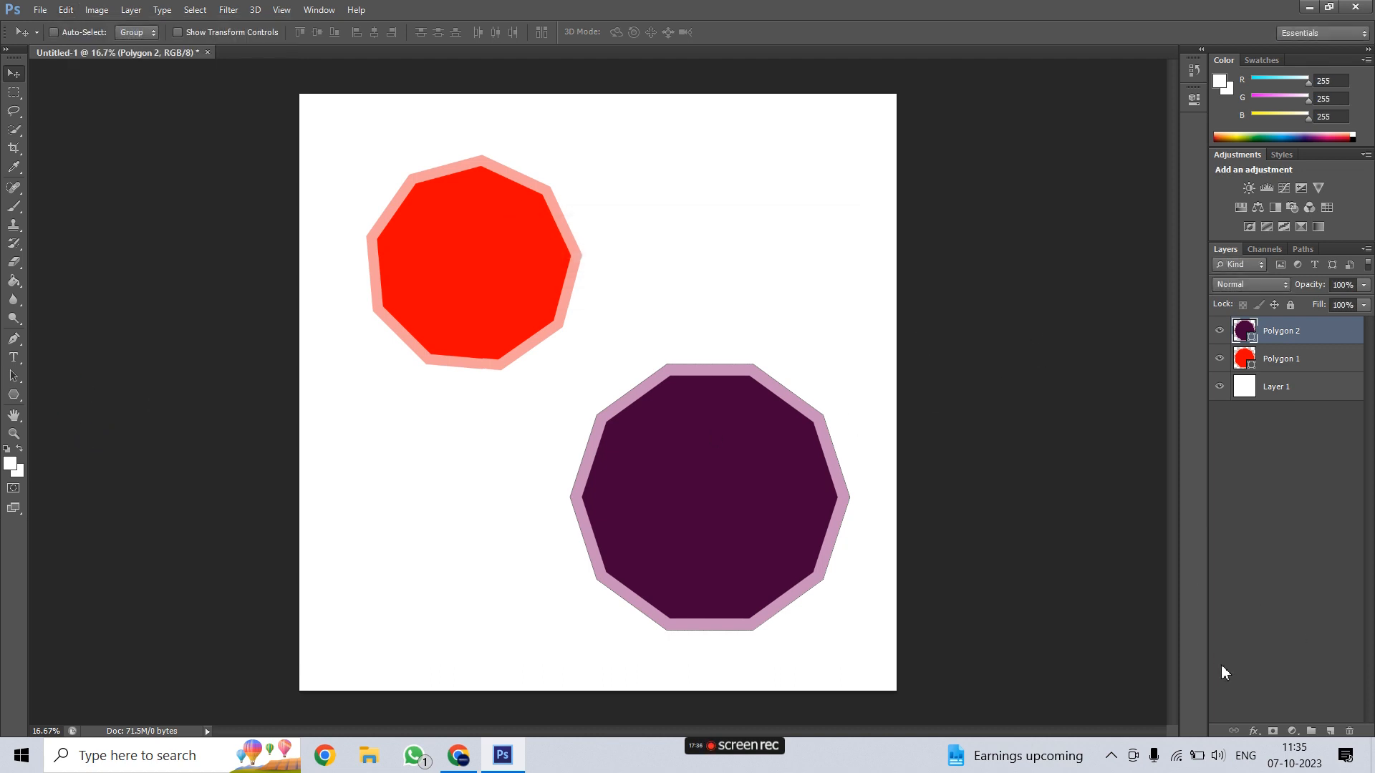
Step: Add a pattern fill layer using the red nonagon and purple decagon pattern, scaled to 23%
left_click(1293, 732)
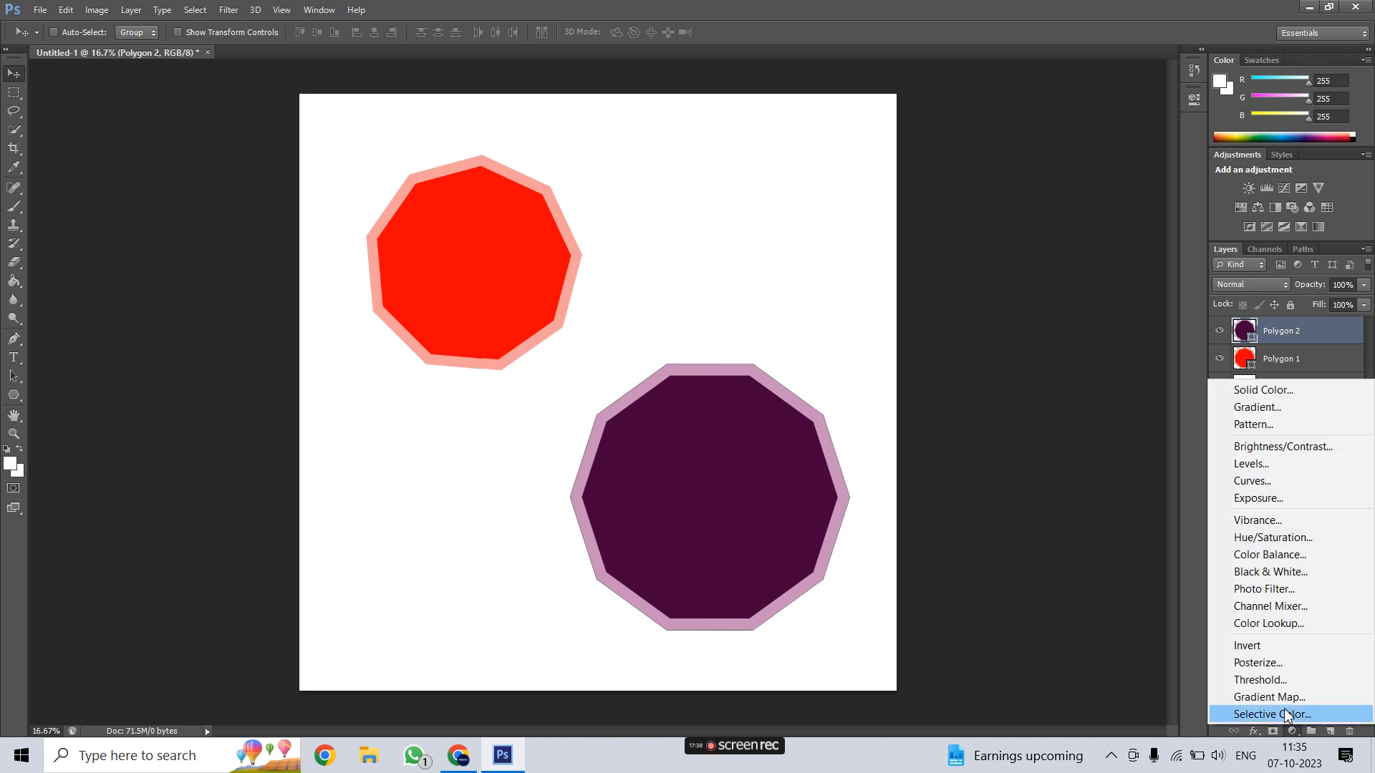
left_click(1288, 424)
left_click_drag(1051, 231, 1007, 237)
type("50")
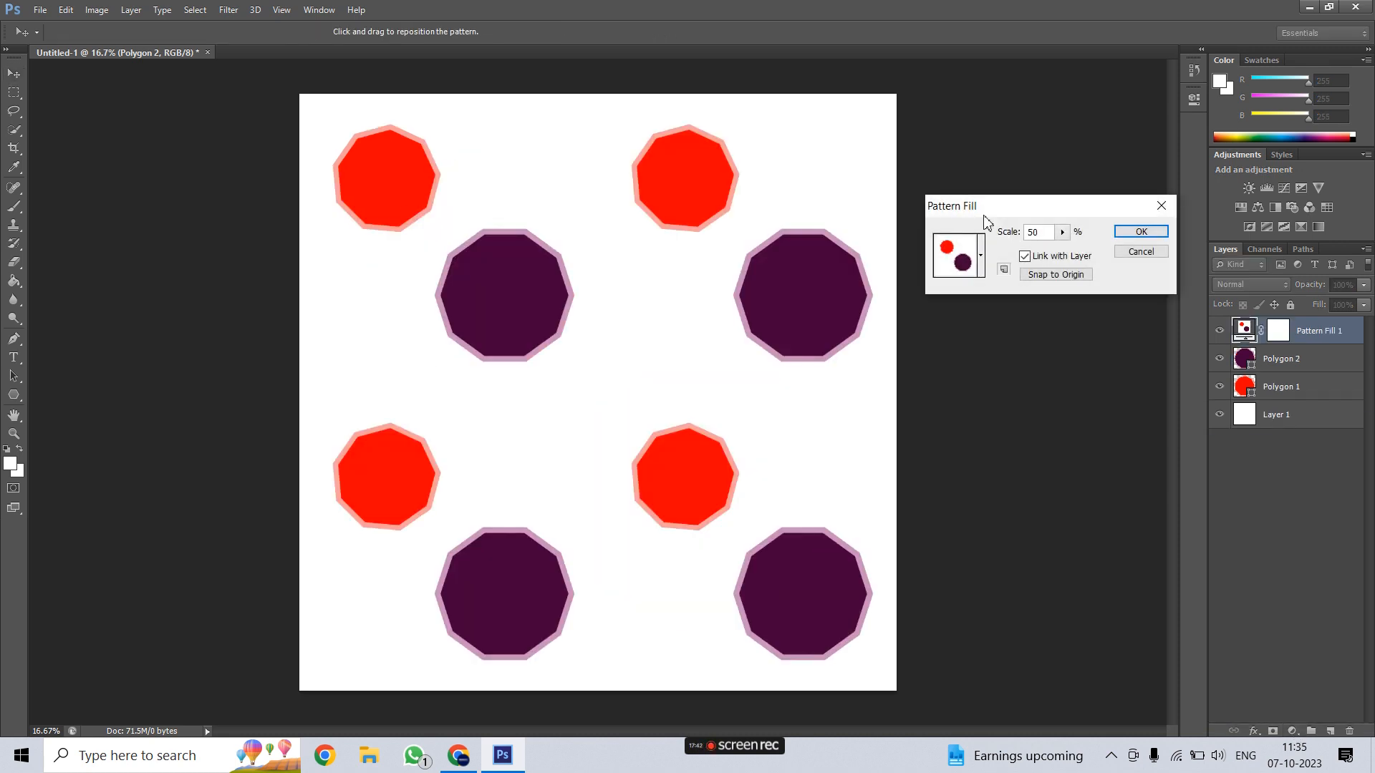
key("Down")
key("Down")
key("Down")
key("Down")
key("Down")
key("Down")
key("Down")
key("Down")
key("Down")
key("Down")
key("Down")
key("Down")
key("Down")
key("Down")
key("Down")
key("Down")
key("Down")
key("Down")
key("Down")
key("Down")
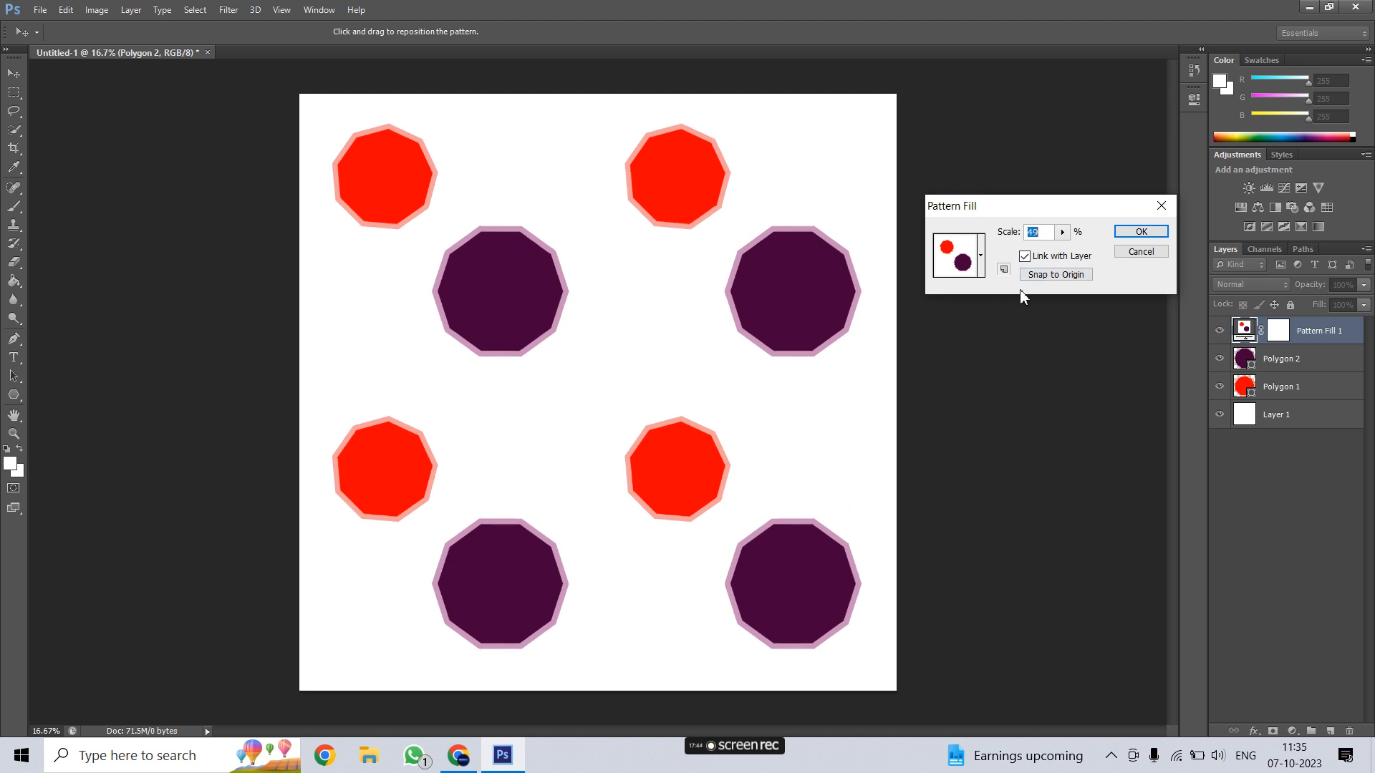
key("Down")
key("Down")
key("Down")
key("Down")
key("Down")
key("Down")
key("Down")
key("Down")
key("Down")
key("Down")
key("Down")
key("Down")
key("Down")
key("Down")
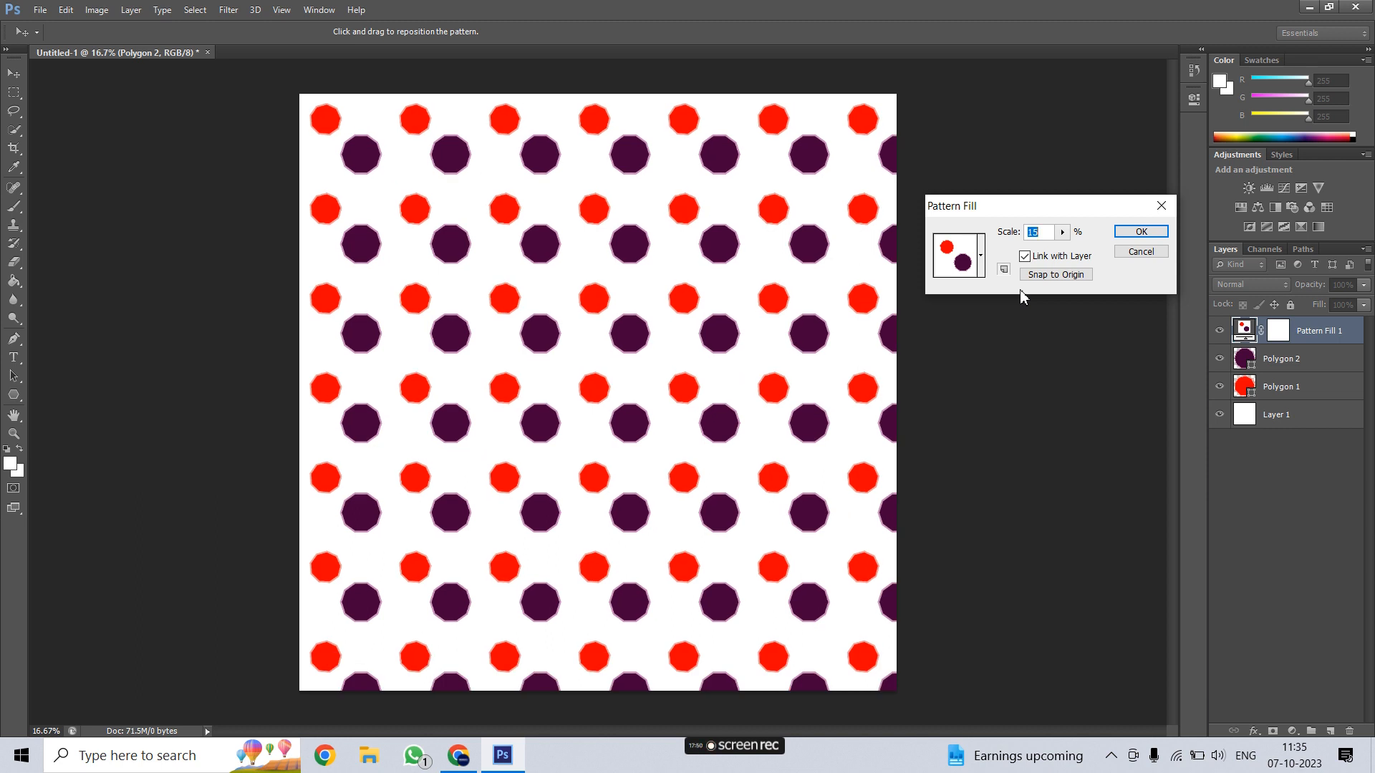
key("Down")
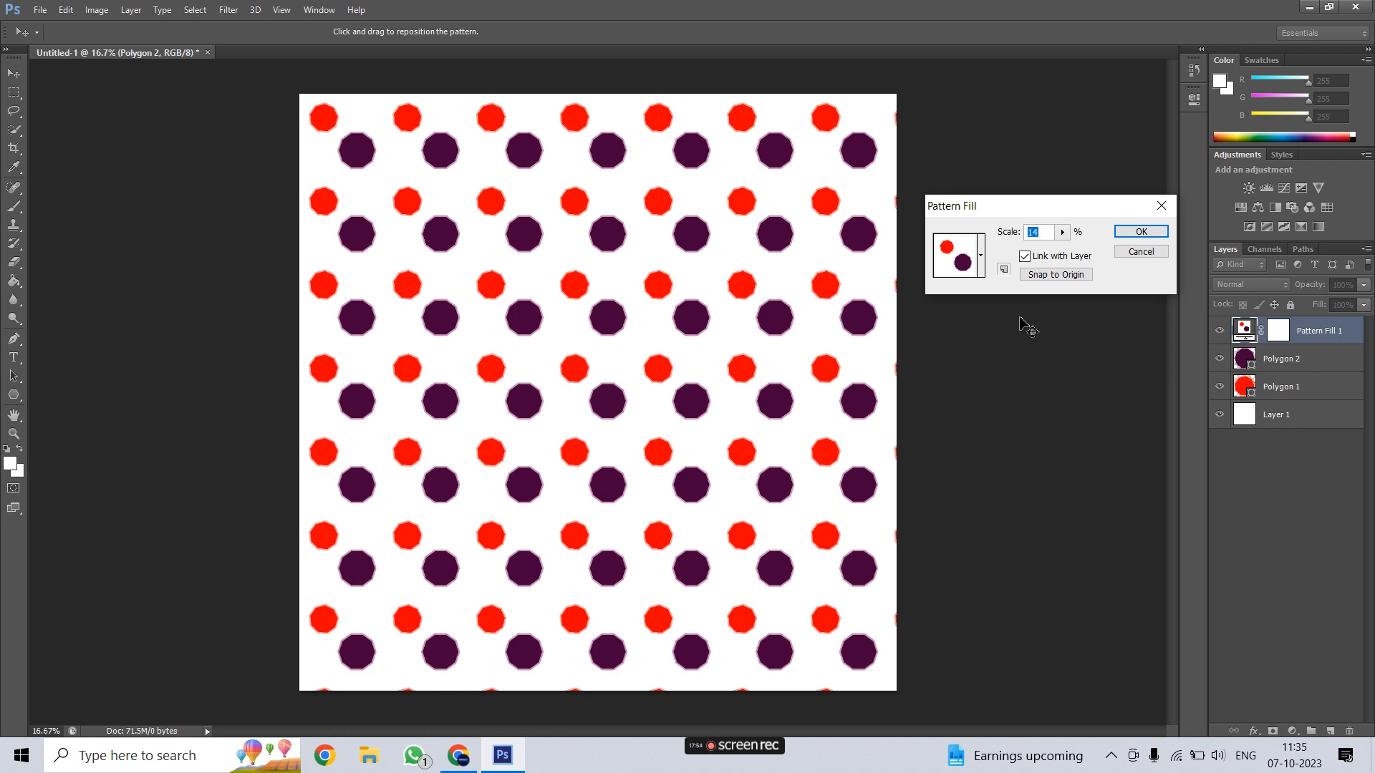
key("Up")
key("Up")
key("Up")
key("Up")
key("Up")
key("Up")
key("Up")
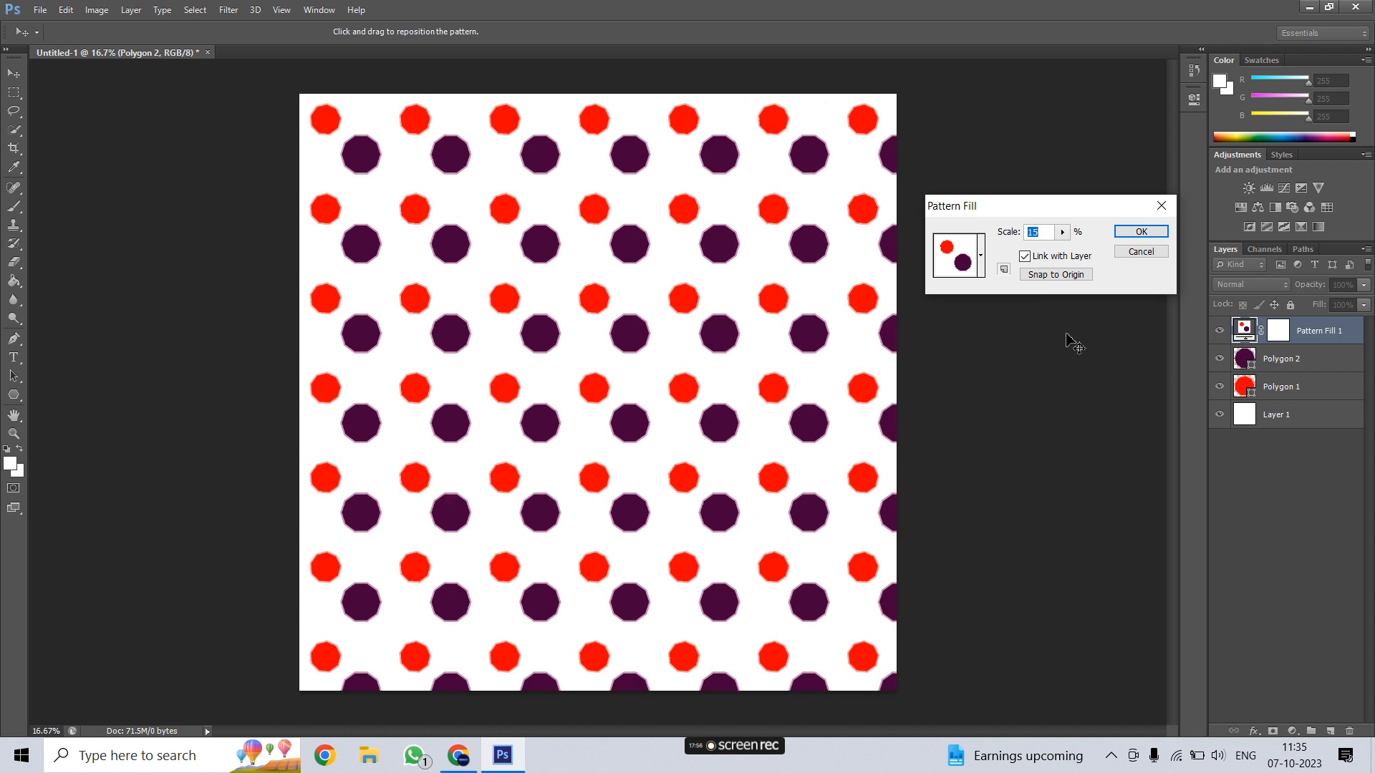
key("Up")
key("Up")
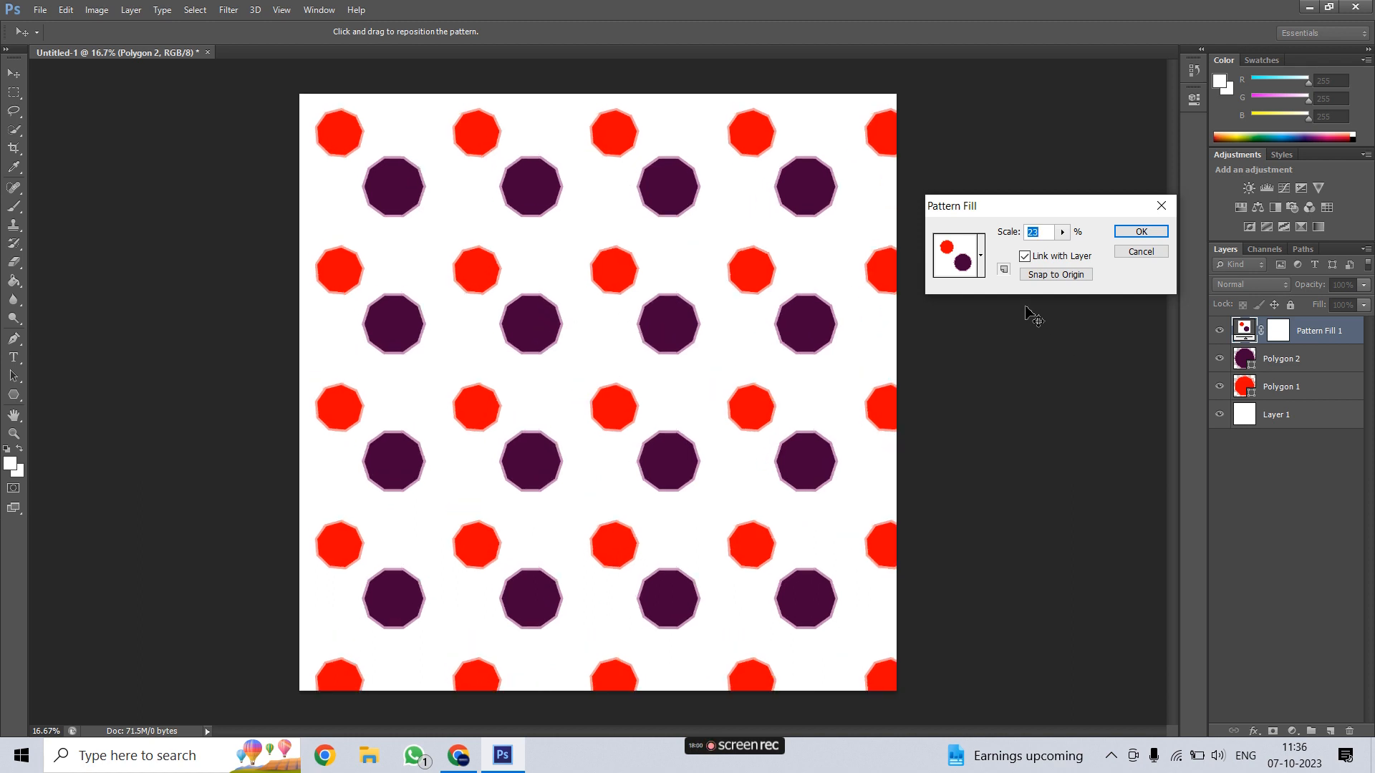
left_click(1146, 234)
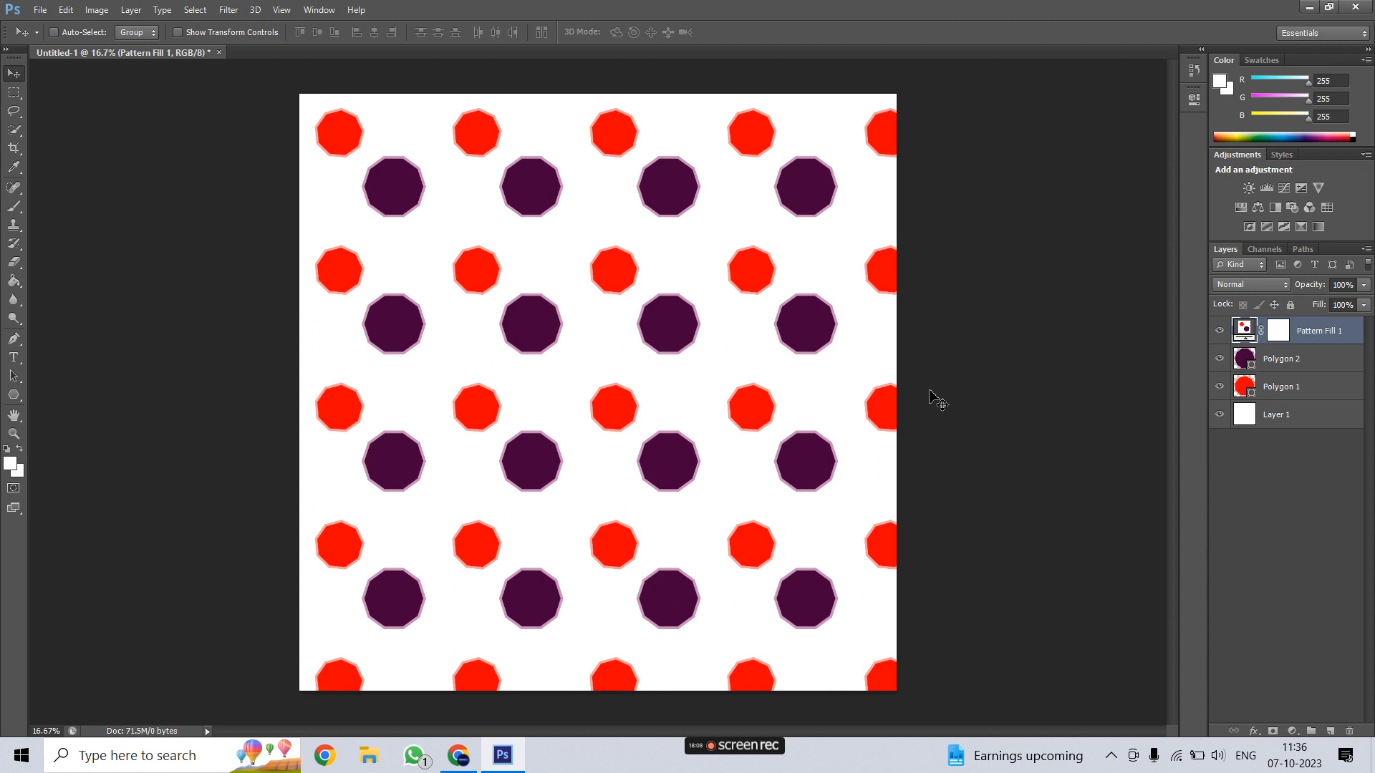
Step: Activate the Polygon Tool and open its number of sides for editing
left_click(15, 395)
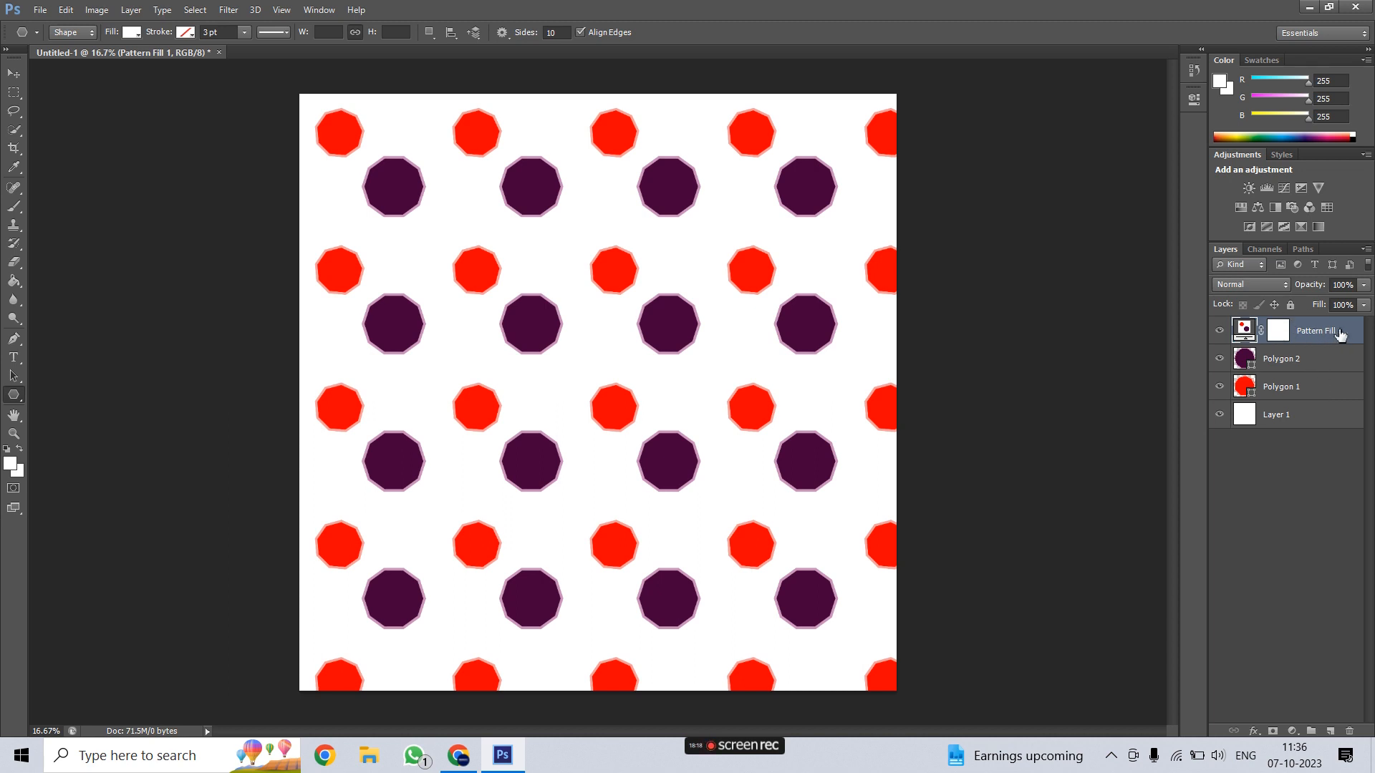
left_click(562, 34)
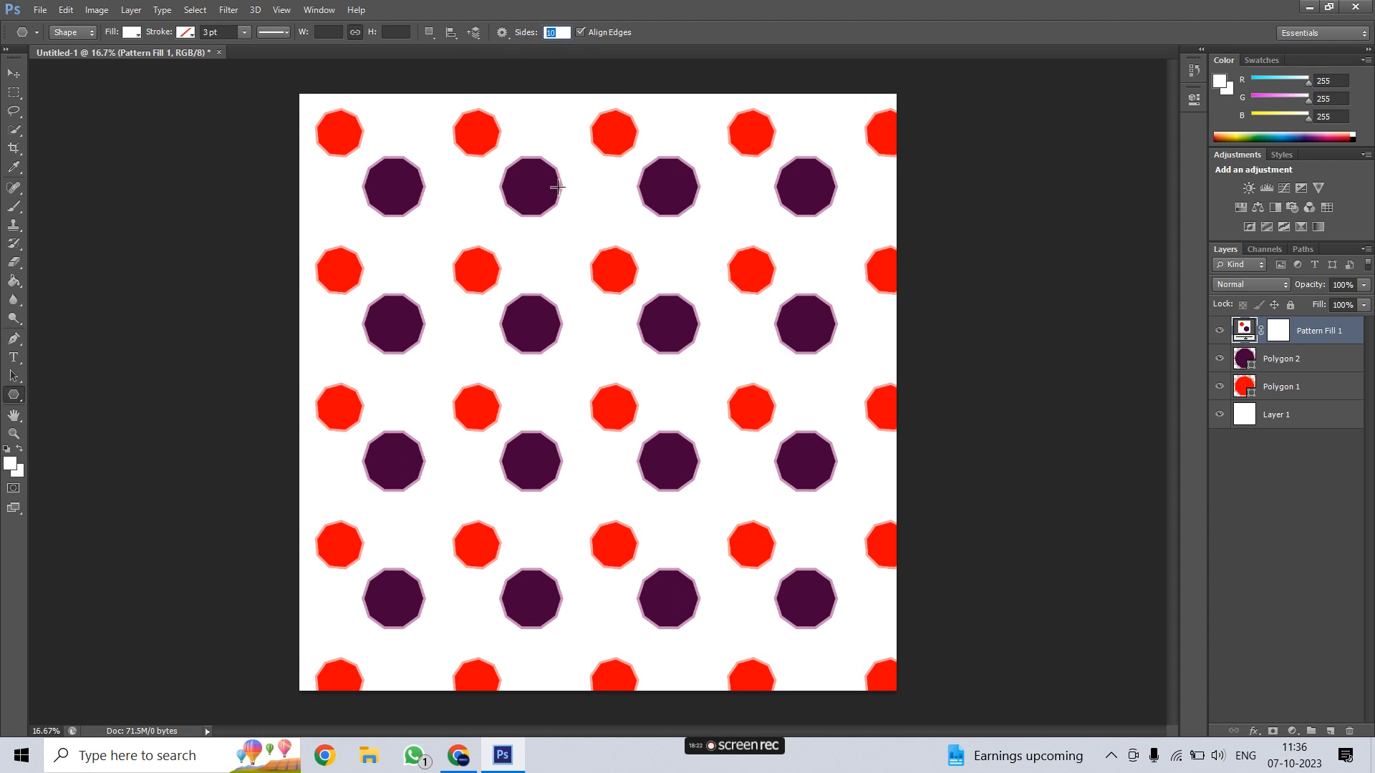